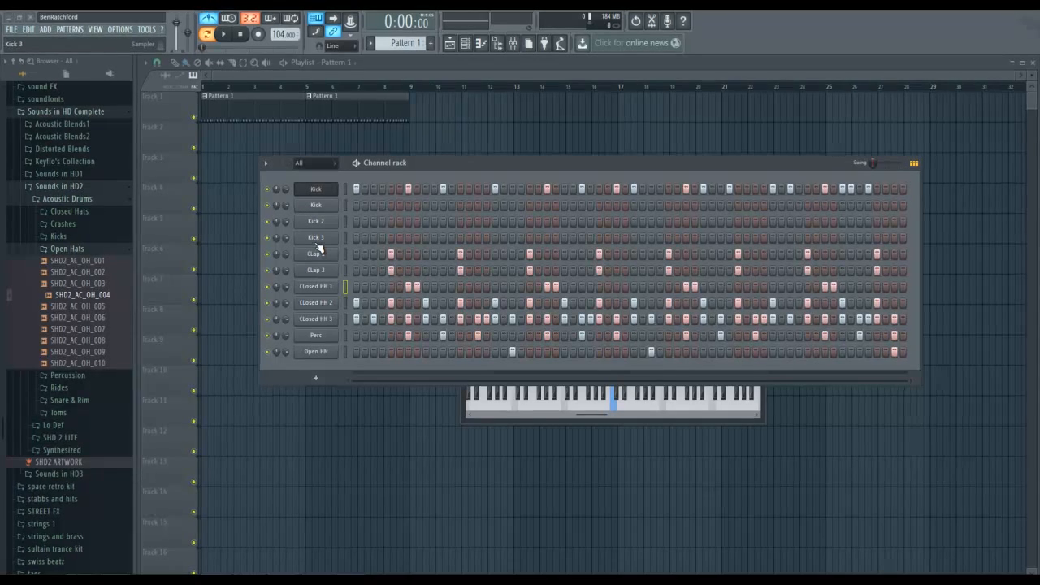
Step: Open the samples of the Kick, Kick 2 and Kick 3 channels in turn to inspect and audition them
{"action": "left_click", "coordinate": [315, 189]}
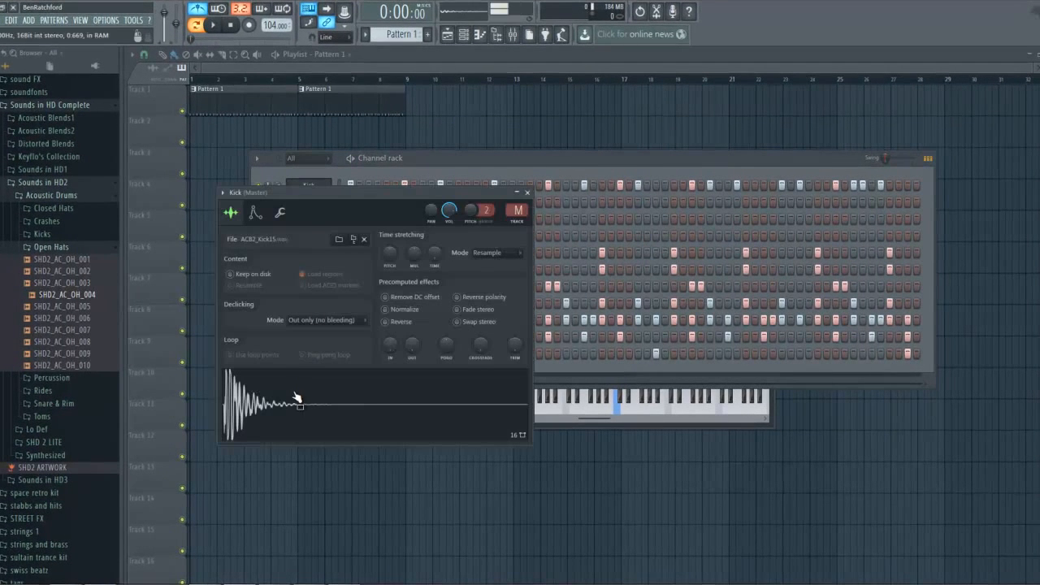
{"action": "left_click", "coordinate": [527, 193]}
{"action": "left_click", "coordinate": [328, 212]}
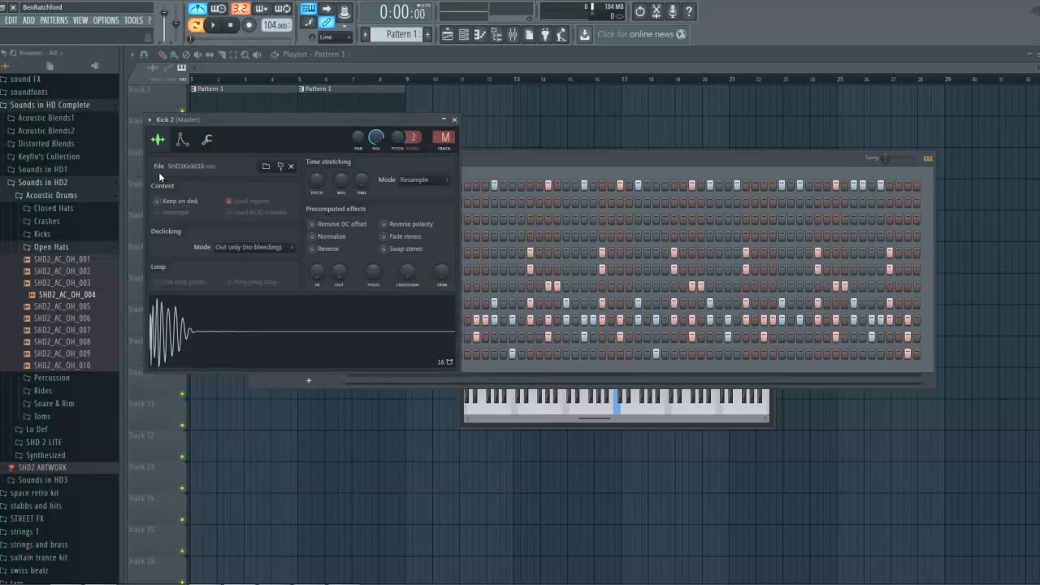
{"action": "left_click", "coordinate": [455, 120]}
{"action": "left_click", "coordinate": [333, 238]}
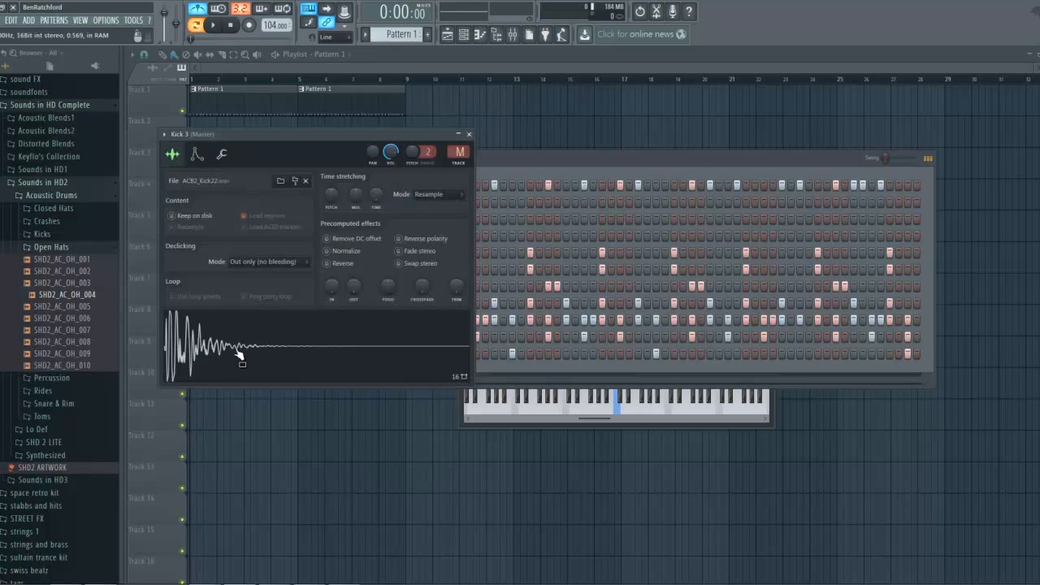
{"action": "left_click", "coordinate": [468, 134]}
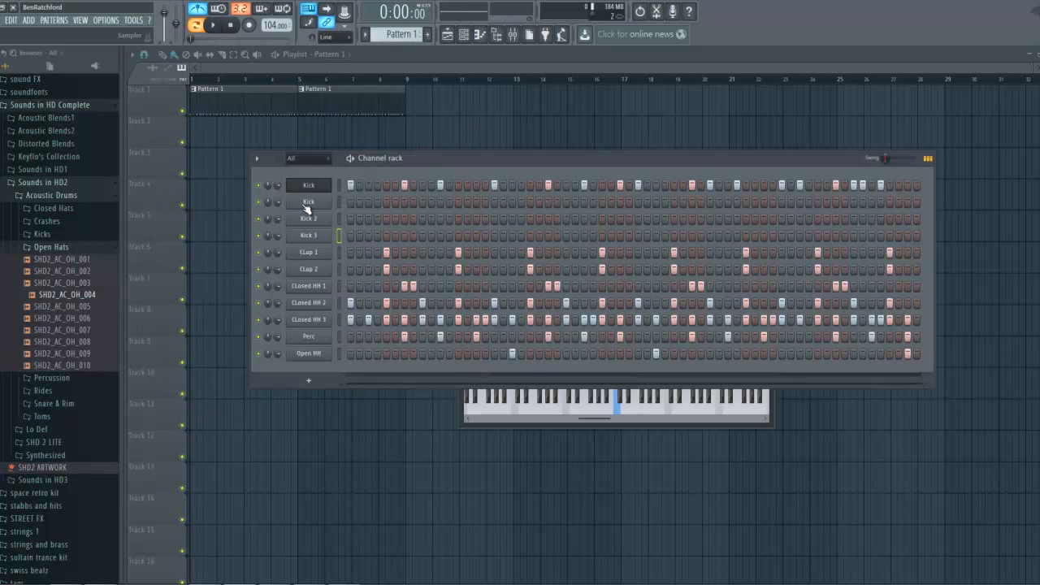
{"action": "left_click", "coordinate": [309, 185]}
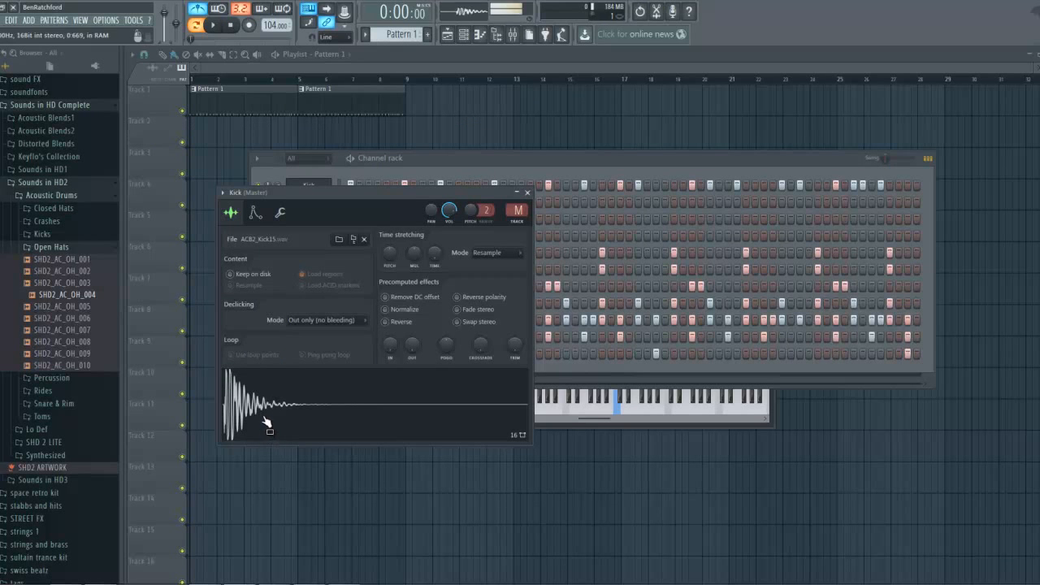
{"action": "left_click", "coordinate": [527, 192]}
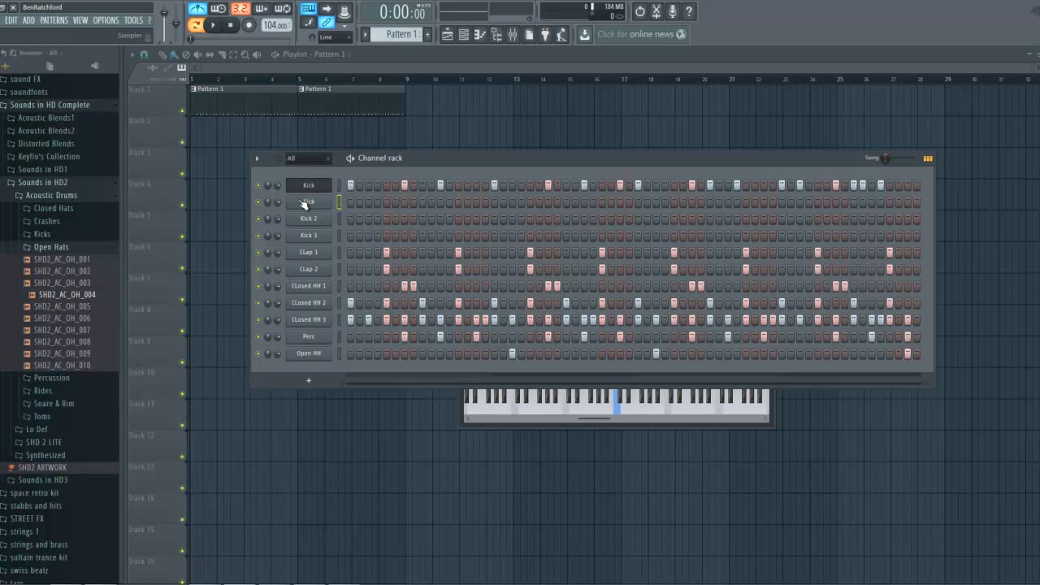
{"action": "left_click", "coordinate": [325, 239]}
{"action": "left_click", "coordinate": [472, 134]}
Step: Insert a Layer channel above the first Kick channel and look over its layering settings
{"action": "right_click", "coordinate": [321, 190]}
{"action": "mouse_move", "coordinate": [361, 217]}
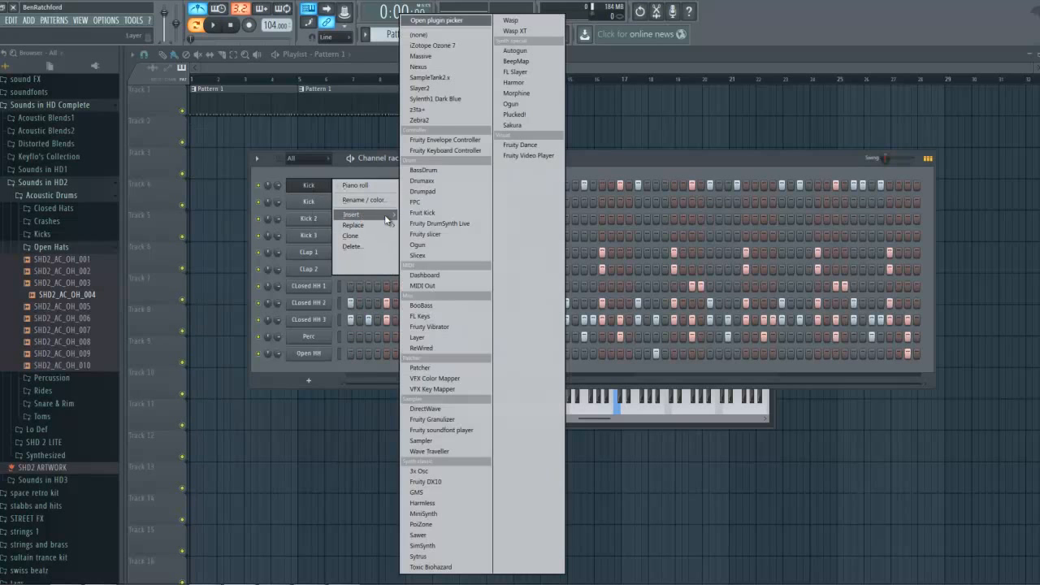
{"action": "left_click", "coordinate": [434, 337]}
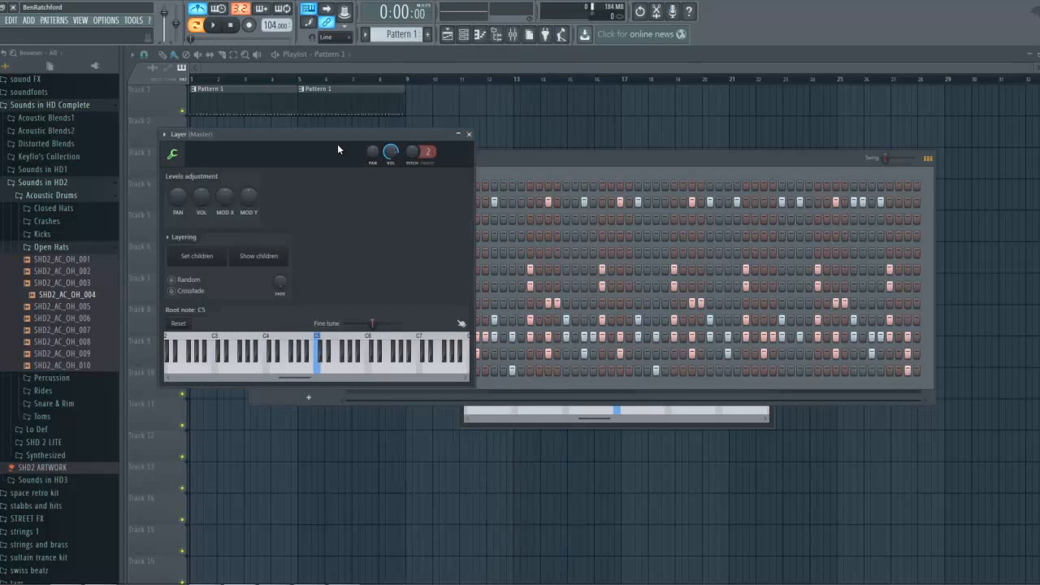
{"action": "left_click_drag", "start_coordinate": [331, 134], "coordinate": [639, 172]}
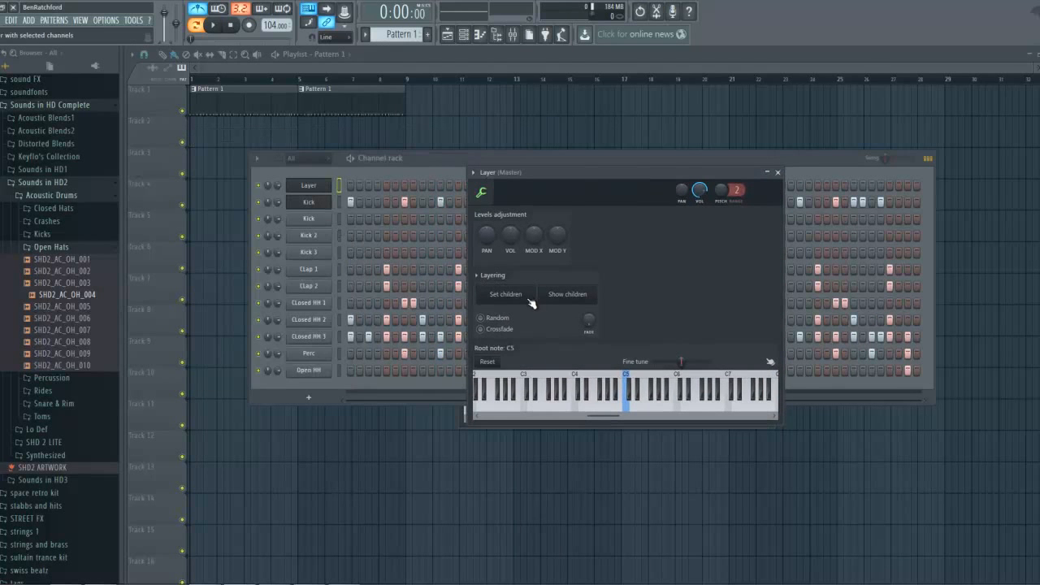
{"action": "left_click", "coordinate": [777, 172]}
Step: Delete the Layer channel from the channel rack
{"action": "right_click", "coordinate": [316, 186]}
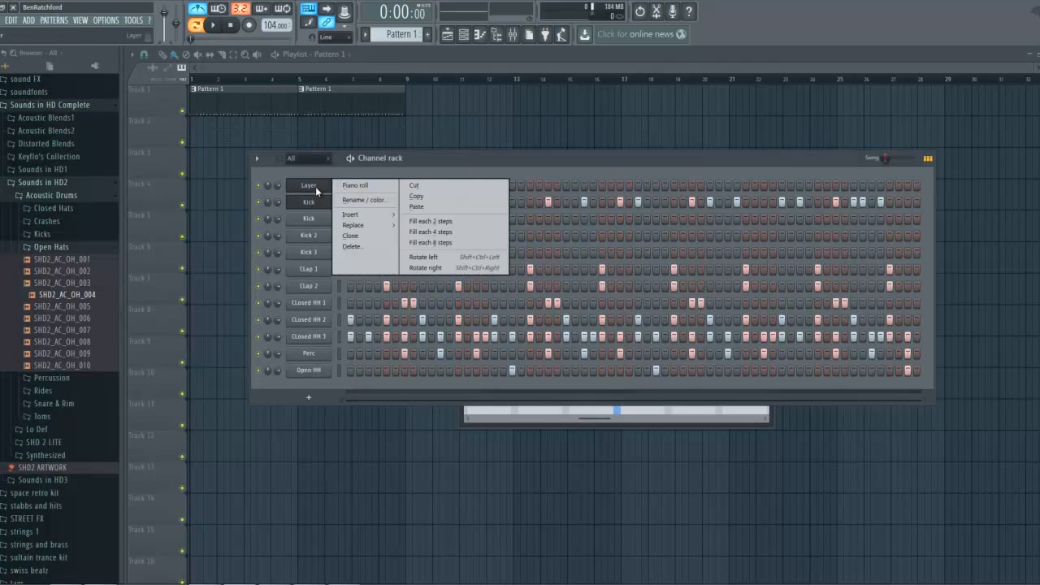
{"action": "left_click", "coordinate": [360, 247]}
{"action": "left_click", "coordinate": [574, 328]}
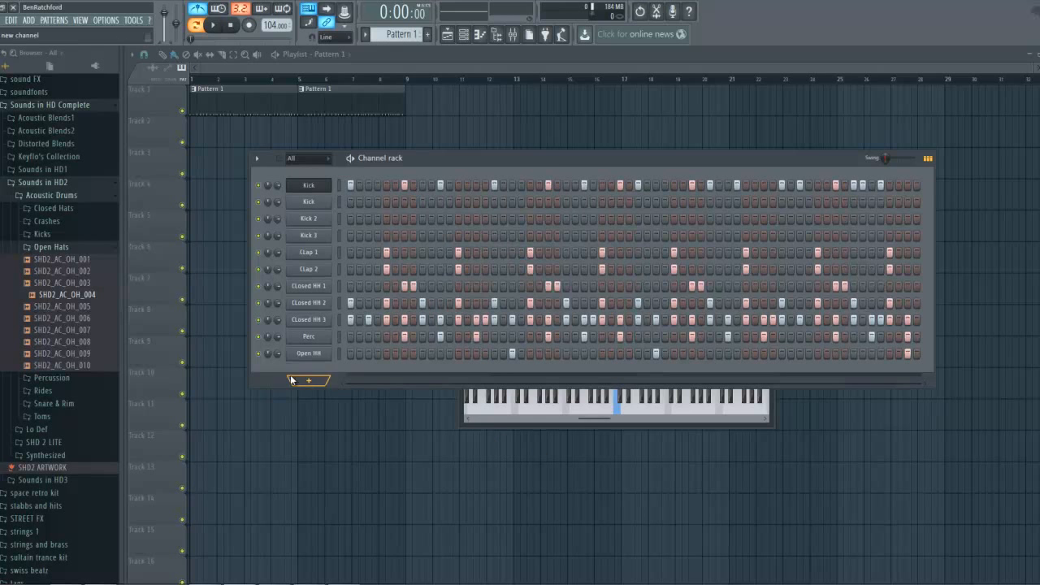
Step: Move the channel rack slightly upward and close the leftover settings window with the keyboard behind it
{"action": "left_click_drag", "start_coordinate": [545, 171], "coordinate": [585, 133]}
{"action": "left_click", "coordinate": [772, 177]}
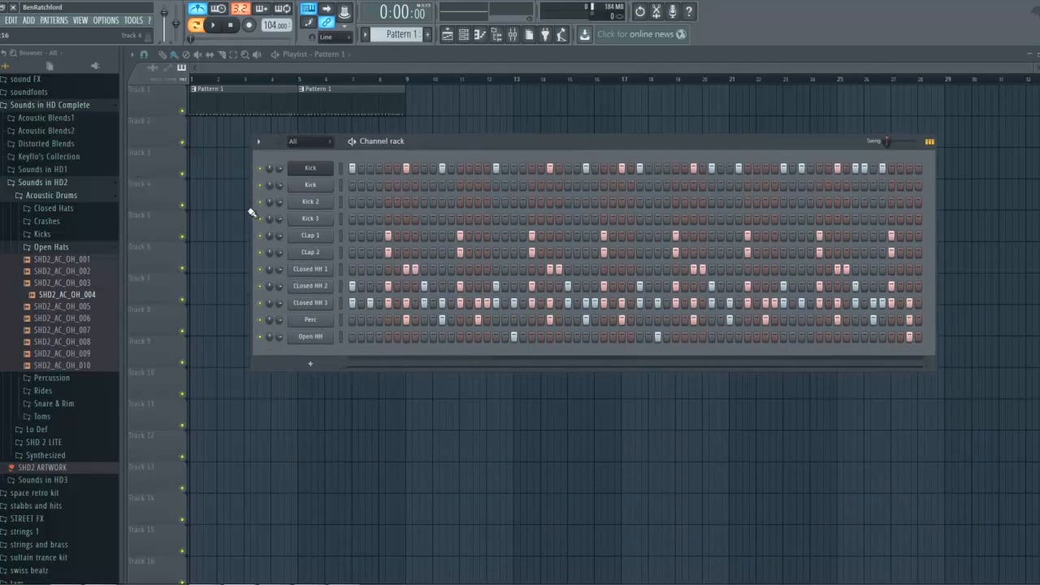
Step: Mute every channel except the four kick channels and play the pattern through once
{"action": "right_click", "coordinate": [261, 170]}
{"action": "left_click", "coordinate": [276, 175]}
{"action": "left_click_drag", "start_coordinate": [261, 187], "coordinate": [261, 219]}
{"action": "key", "text": "space"}
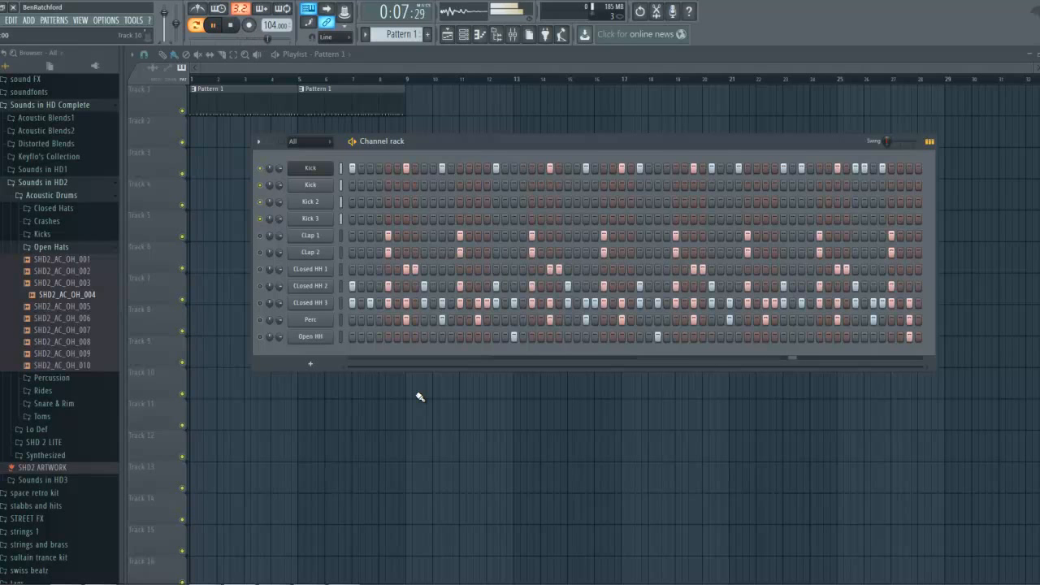
{"action": "key", "text": "space"}
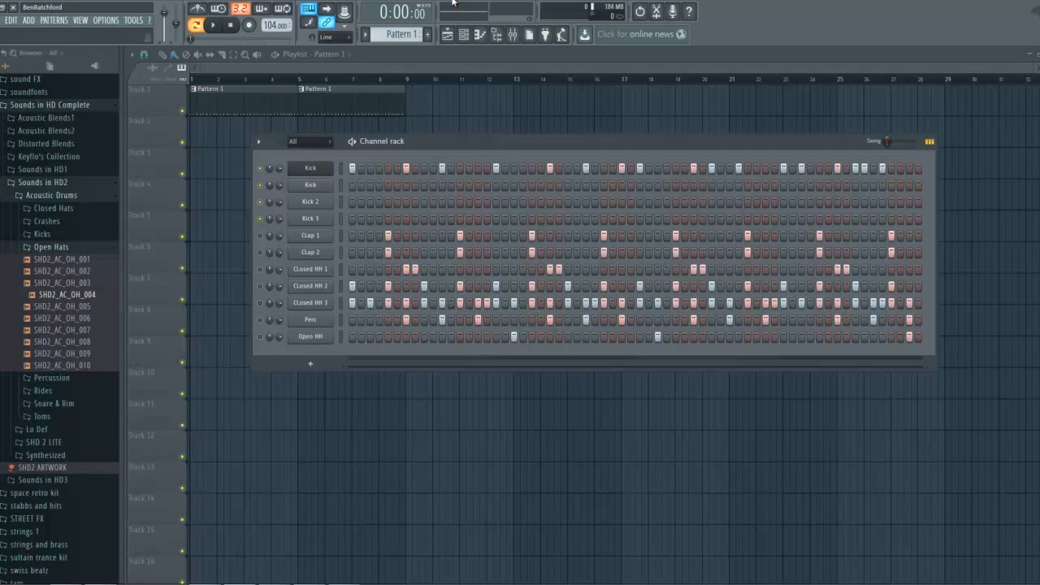
Step: Unmute the Clap 1 and Clap 2 channels and audition their samples
{"action": "left_click", "coordinate": [310, 237]}
{"action": "left_click", "coordinate": [357, 459]}
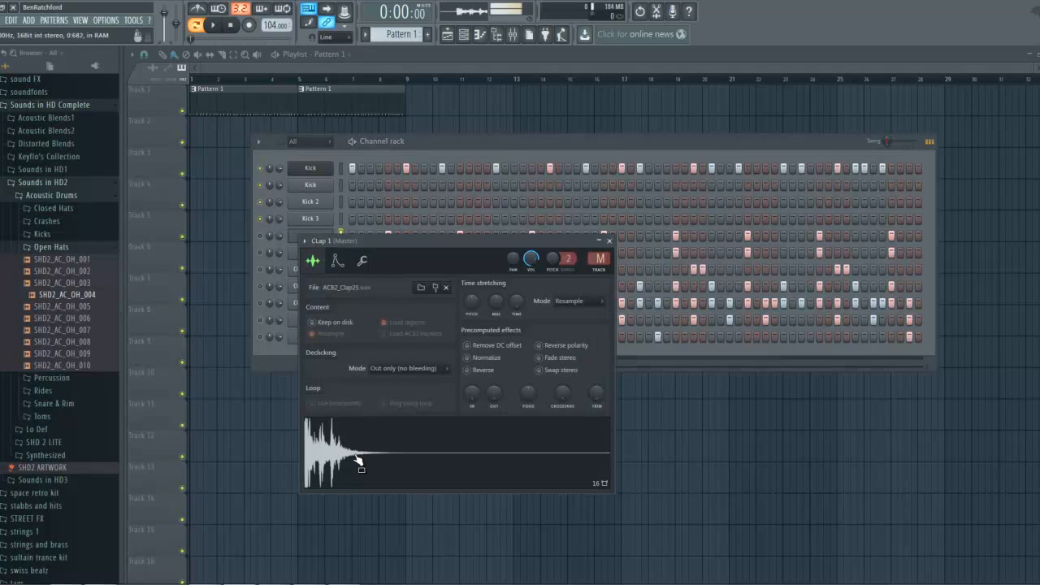
{"action": "left_click", "coordinate": [610, 241]}
{"action": "left_click", "coordinate": [315, 252]}
{"action": "left_click", "coordinate": [286, 396]}
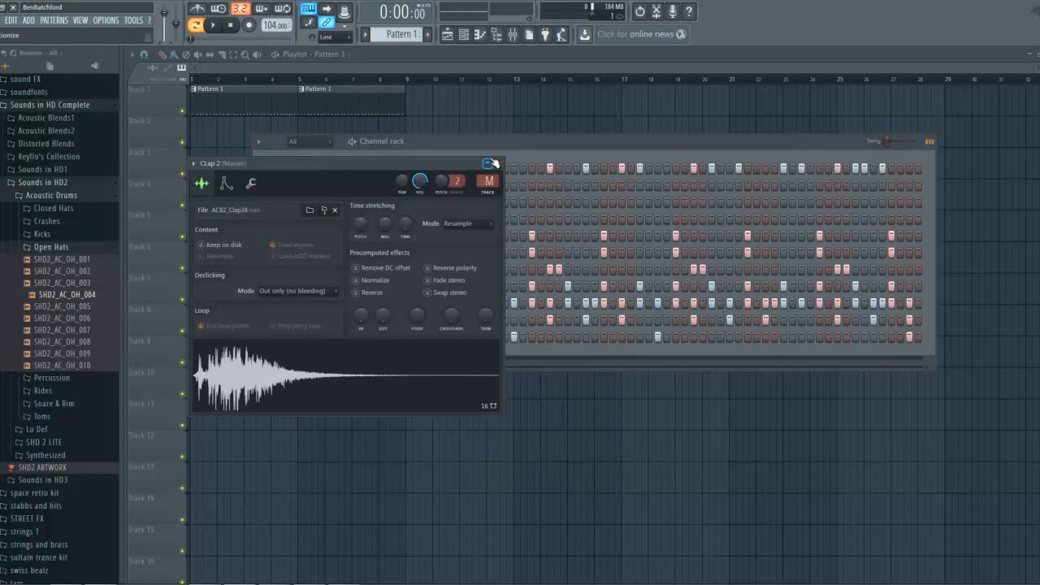
{"action": "left_click", "coordinate": [276, 365]}
{"action": "left_click", "coordinate": [276, 364]}
{"action": "left_click", "coordinate": [276, 365]}
{"action": "left_click", "coordinate": [276, 364]}
{"action": "left_click", "coordinate": [498, 163]}
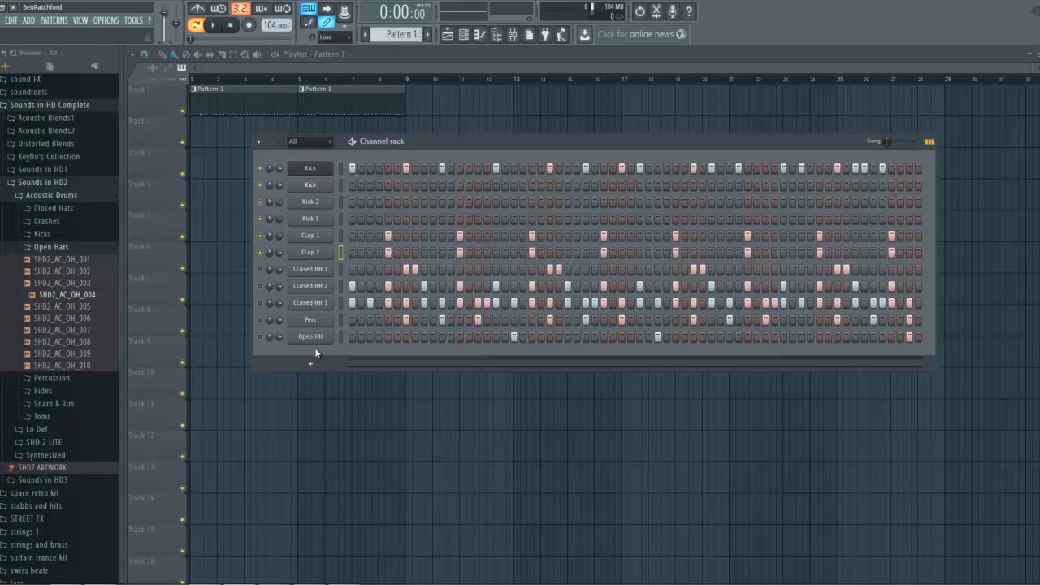
Step: Play the pattern with the kicks and both claps
{"action": "key", "text": "space"}
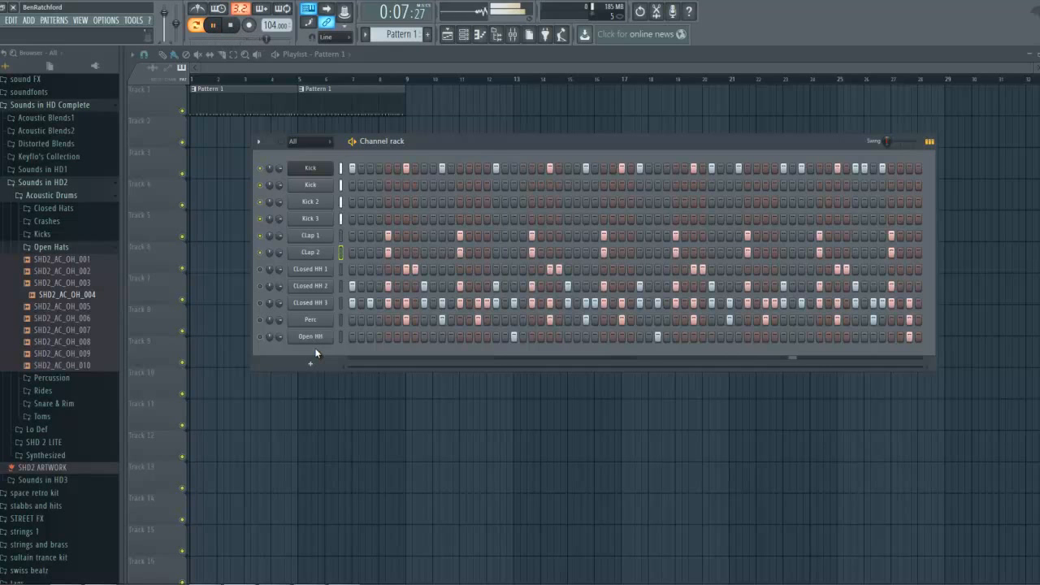
{"action": "key", "text": "space"}
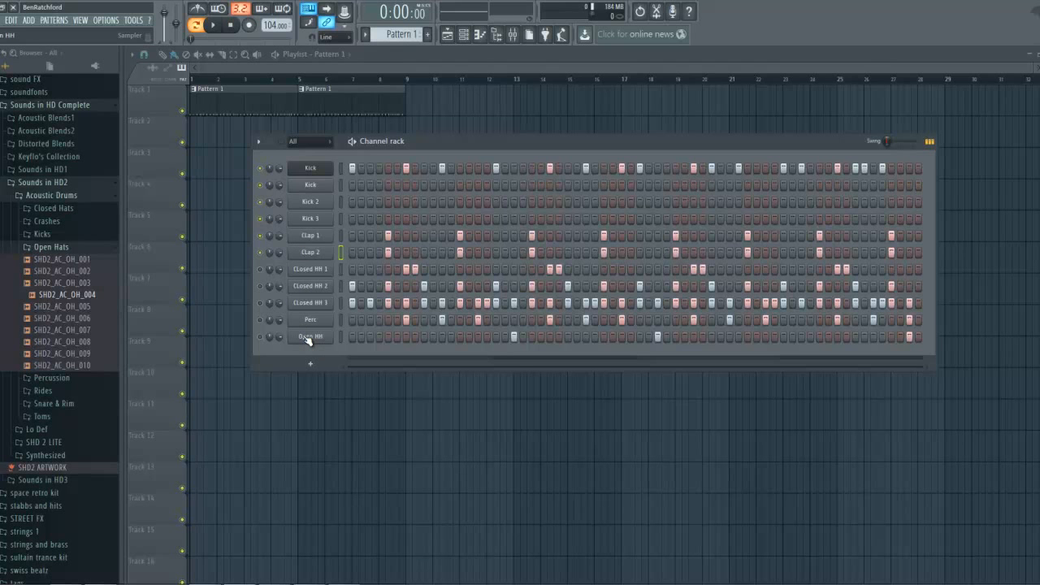
Step: Unmute the Closed HH 1 channel and audition its sample
{"action": "left_click", "coordinate": [260, 269]}
{"action": "left_click", "coordinate": [308, 272]}
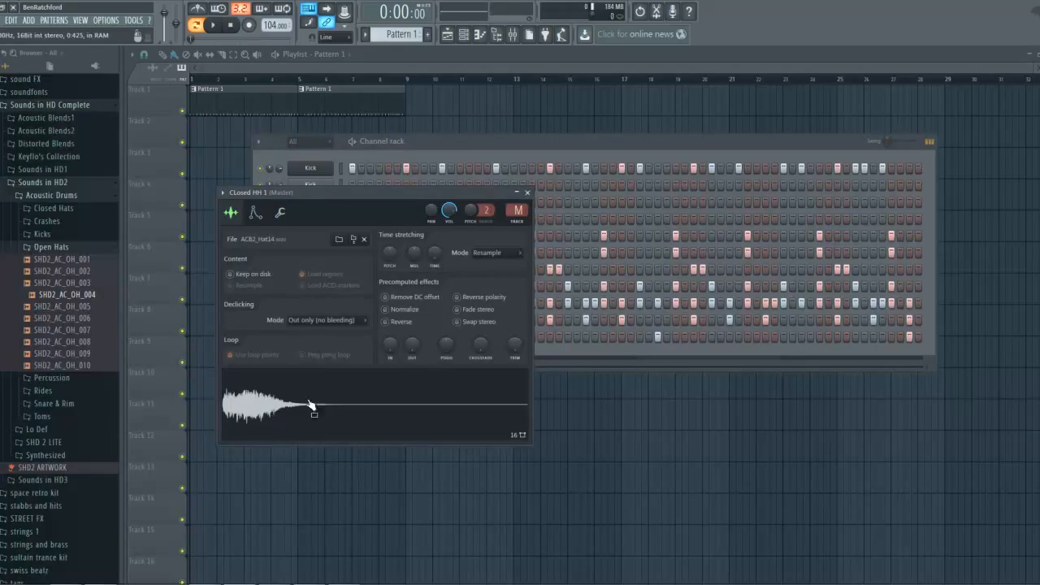
{"action": "left_click", "coordinate": [267, 411]}
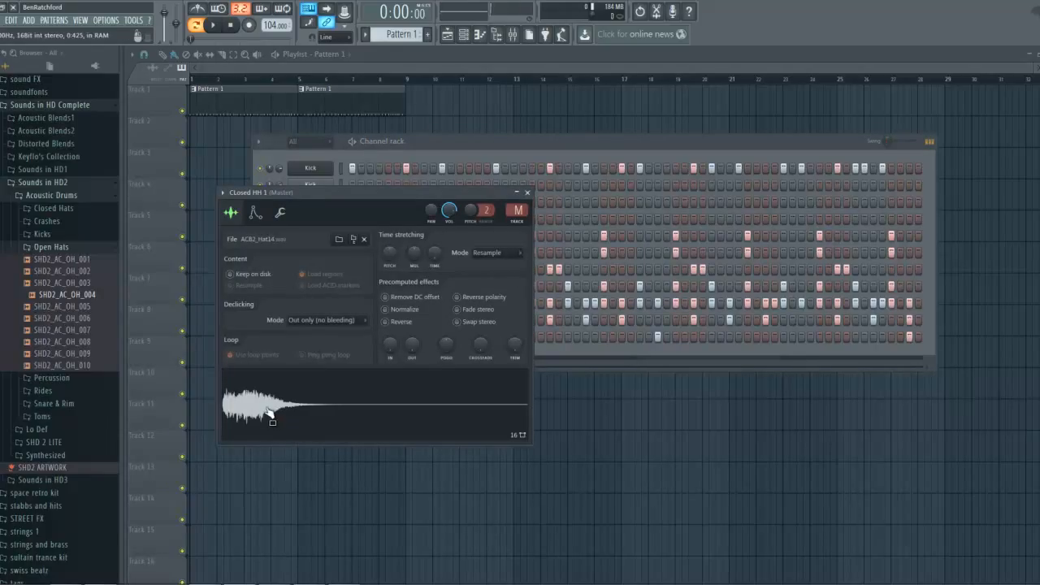
{"action": "left_click", "coordinate": [529, 192]}
Step: Play the pattern with Closed HH 1 added to the kicks and claps
{"action": "key", "text": "space"}
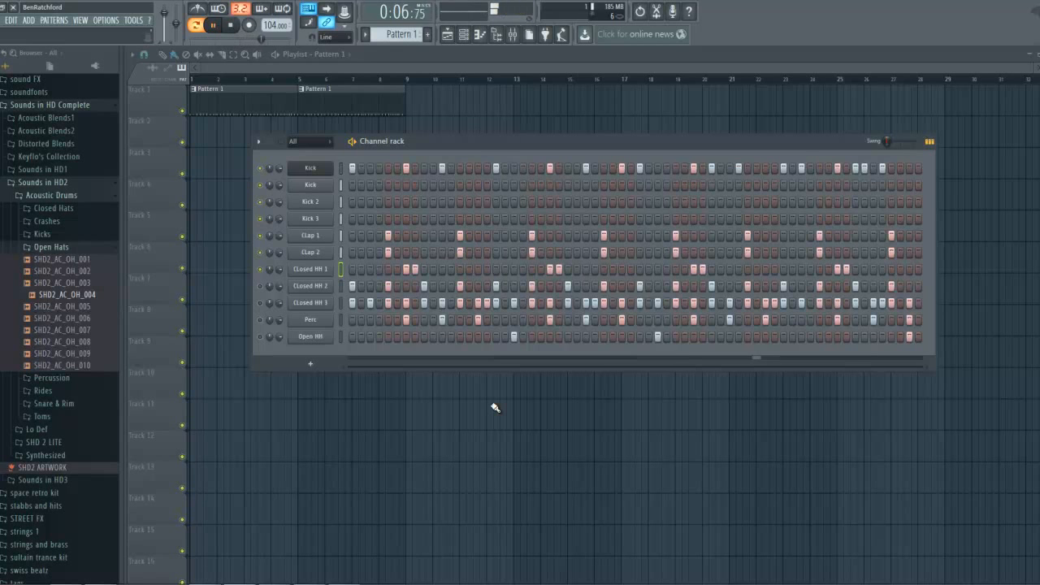
{"action": "key", "text": "space"}
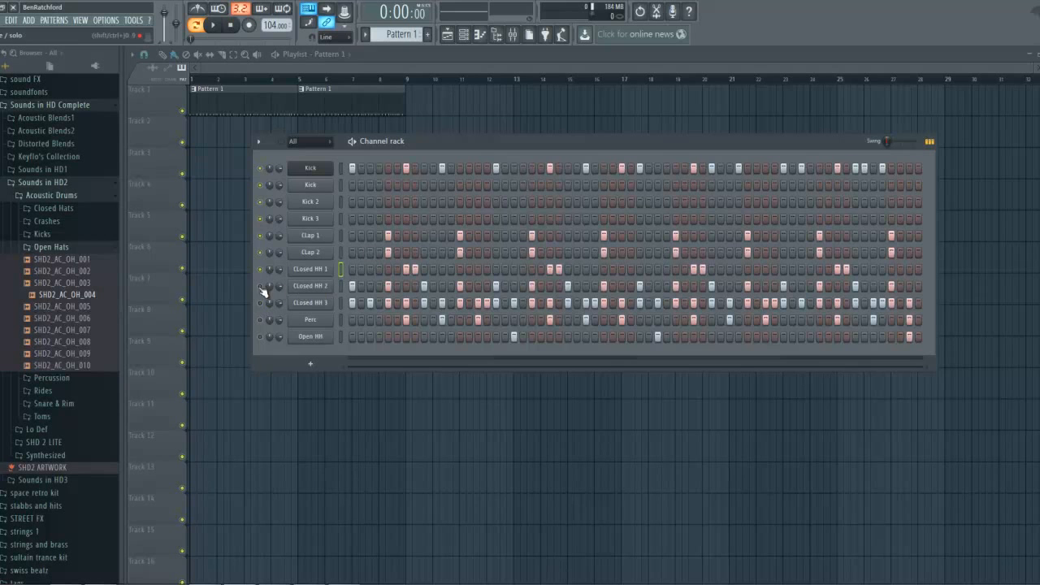
Step: Unmute the Closed HH 2 channel and compare its sample with the Closed HH 1 sample by auditioning both
{"action": "left_click", "coordinate": [310, 286]}
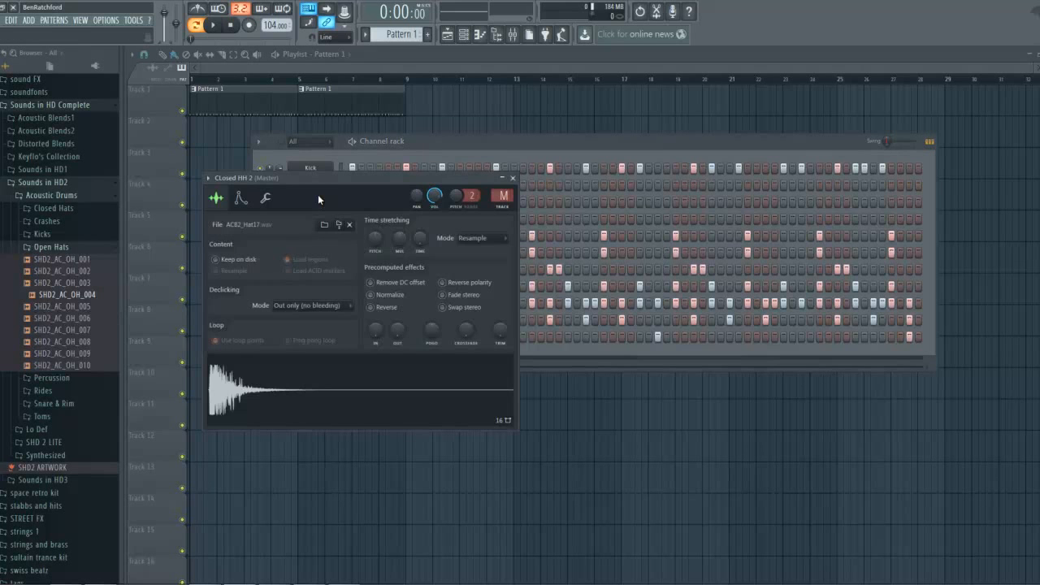
{"action": "left_click_drag", "start_coordinate": [316, 188], "coordinate": [604, 179]}
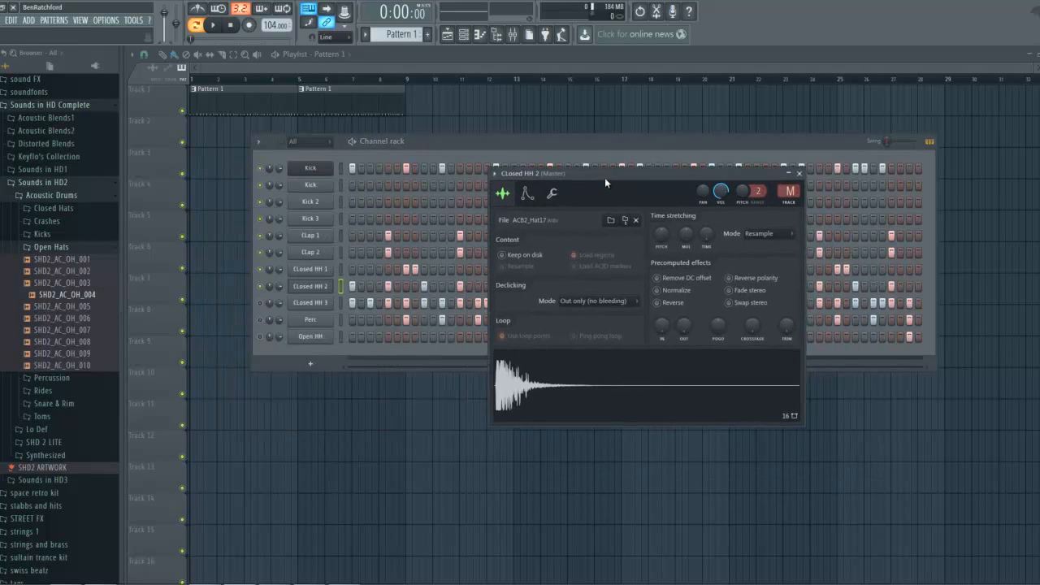
{"action": "left_click", "coordinate": [518, 394]}
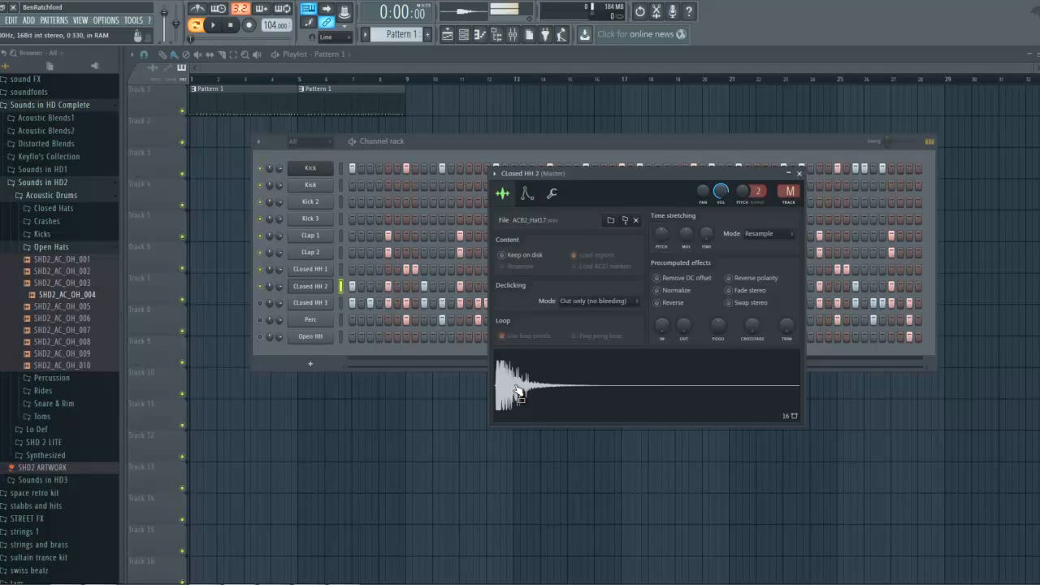
{"action": "left_click", "coordinate": [313, 269]}
{"action": "left_click", "coordinate": [366, 419]}
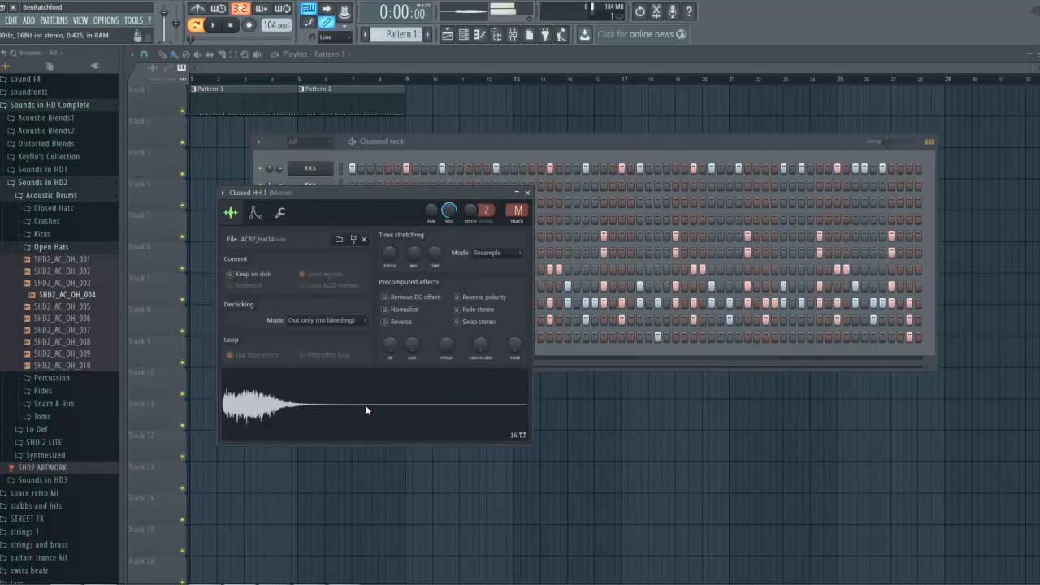
{"action": "left_click", "coordinate": [527, 193]}
{"action": "left_click", "coordinate": [311, 289]}
{"action": "left_click", "coordinate": [541, 396]}
{"action": "left_click", "coordinate": [799, 173]}
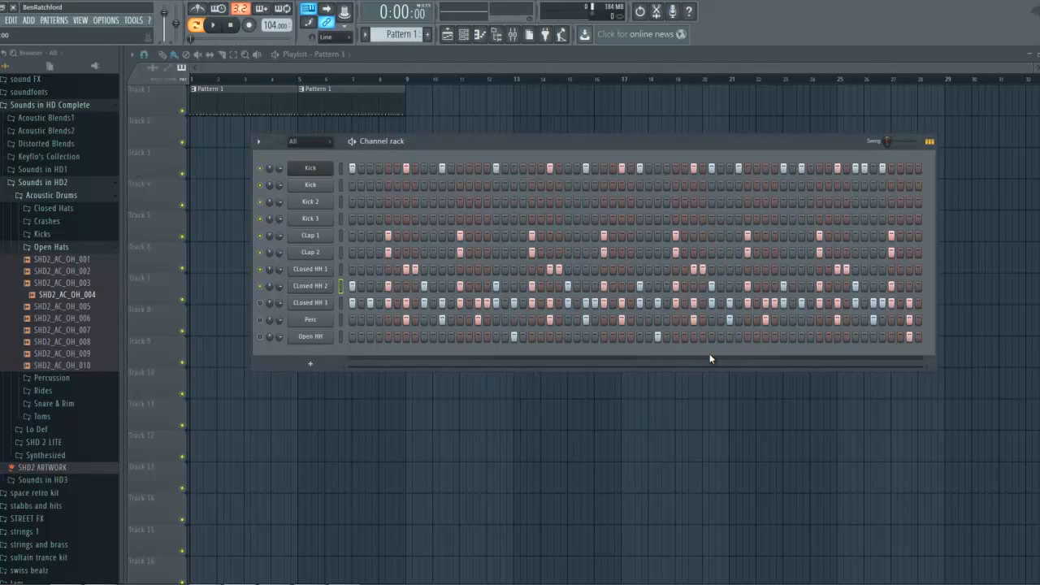
Step: Play the pattern with Closed HH 2 added to the kicks, claps and first hi-hat
{"action": "key", "text": "space"}
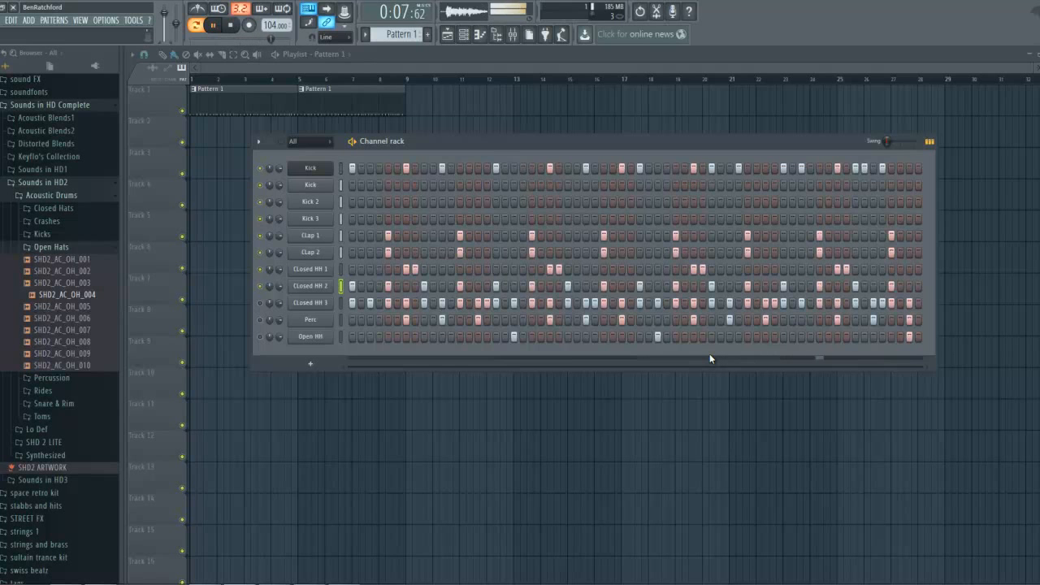
{"action": "key", "text": "space"}
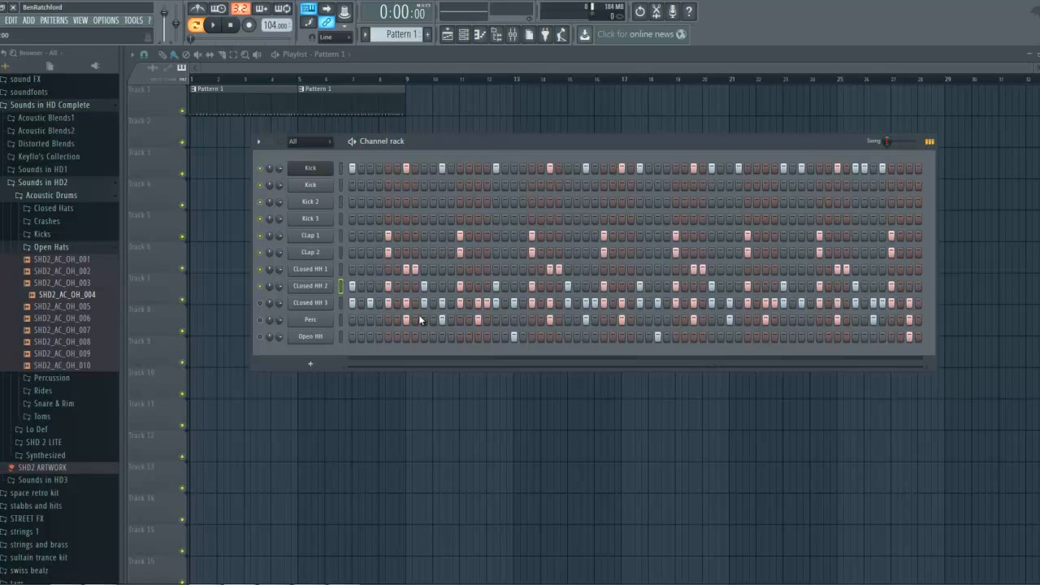
Step: Unmute the Closed HH 3 channel and audition its sample
{"action": "left_click", "coordinate": [310, 302]}
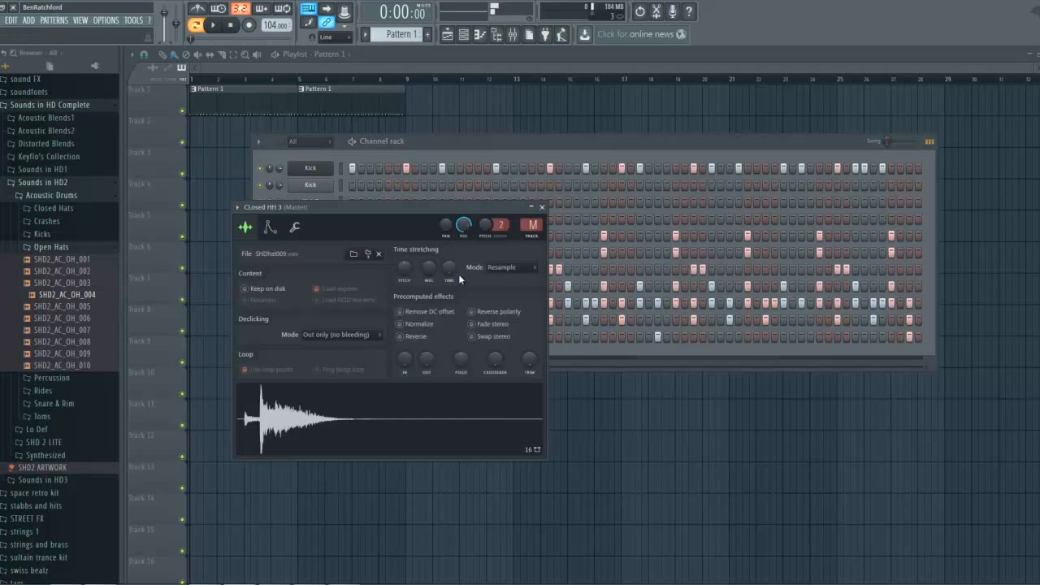
{"action": "left_click", "coordinate": [543, 207]}
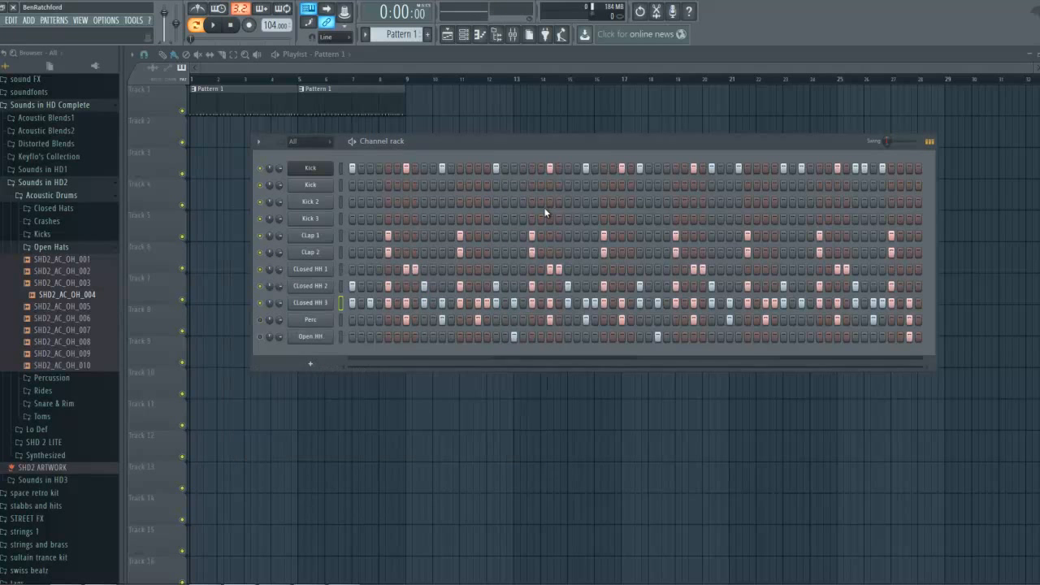
{"action": "left_click", "coordinate": [323, 307]}
{"action": "left_click", "coordinate": [298, 415]}
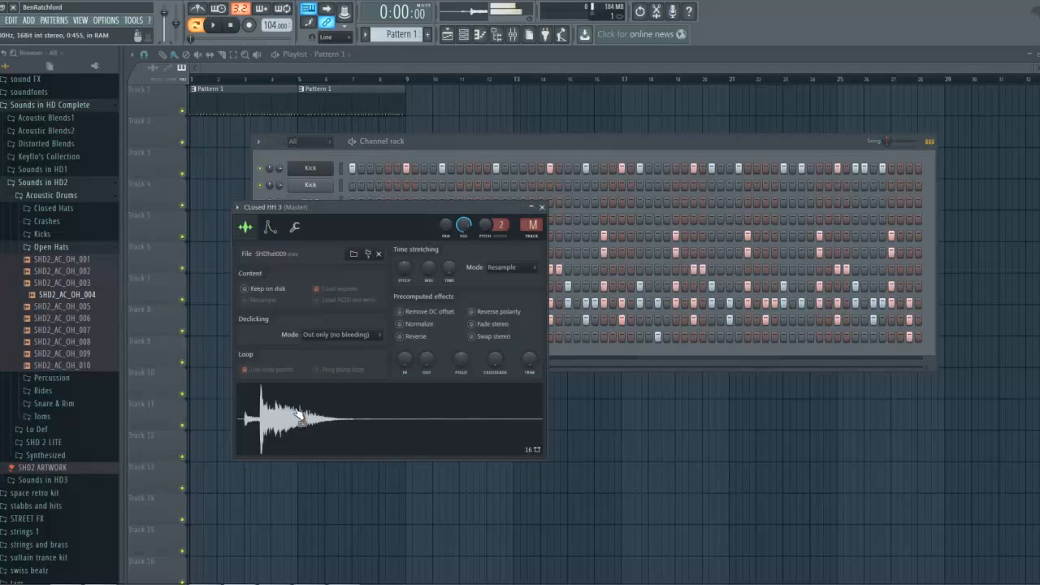
{"action": "left_click", "coordinate": [542, 207]}
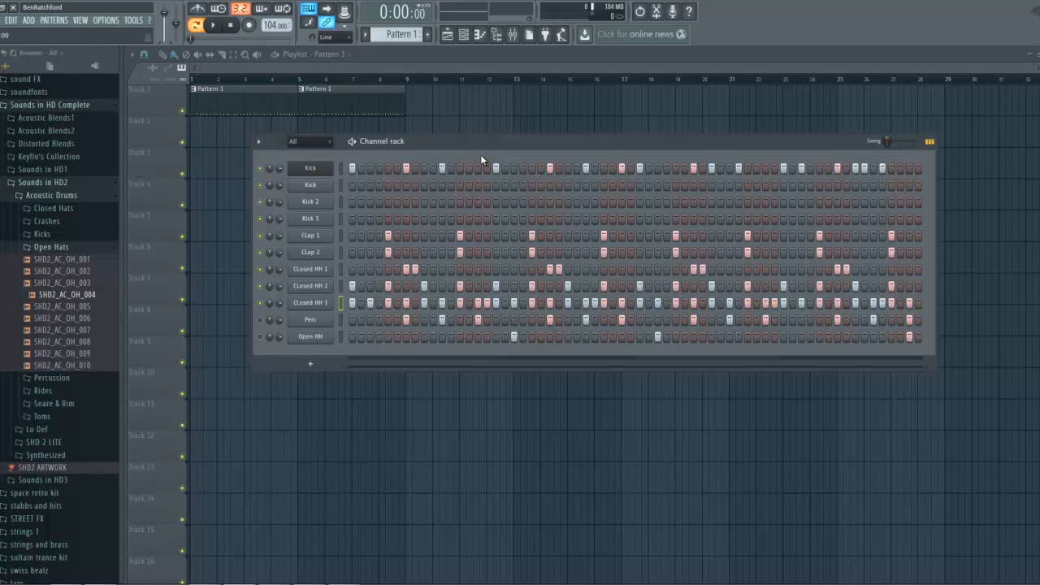
Step: Play the pattern with Closed HH 3 added to the kicks, claps and other closed hi-hats
{"action": "key", "text": "space"}
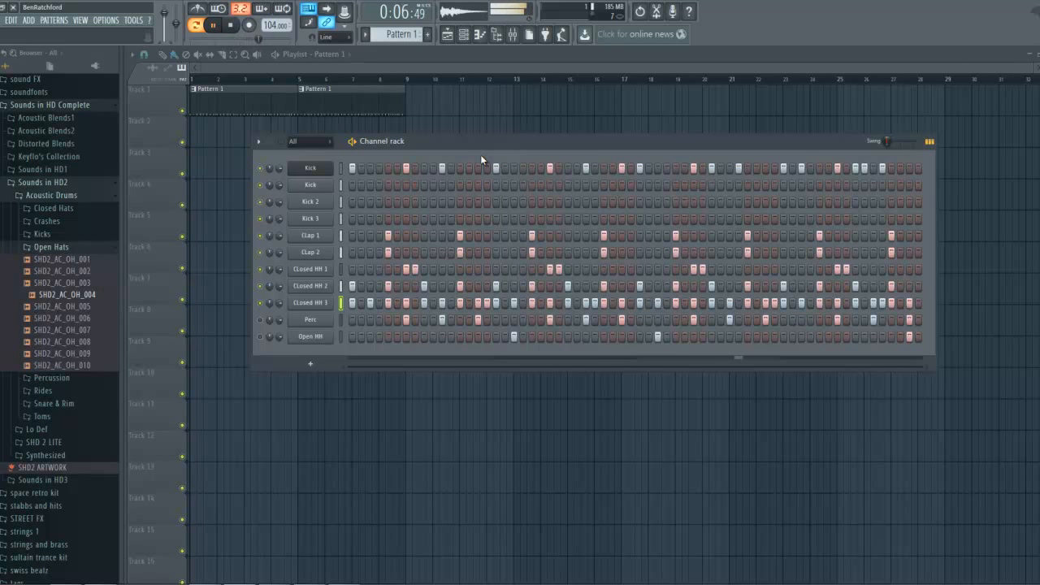
{"action": "key", "text": "space"}
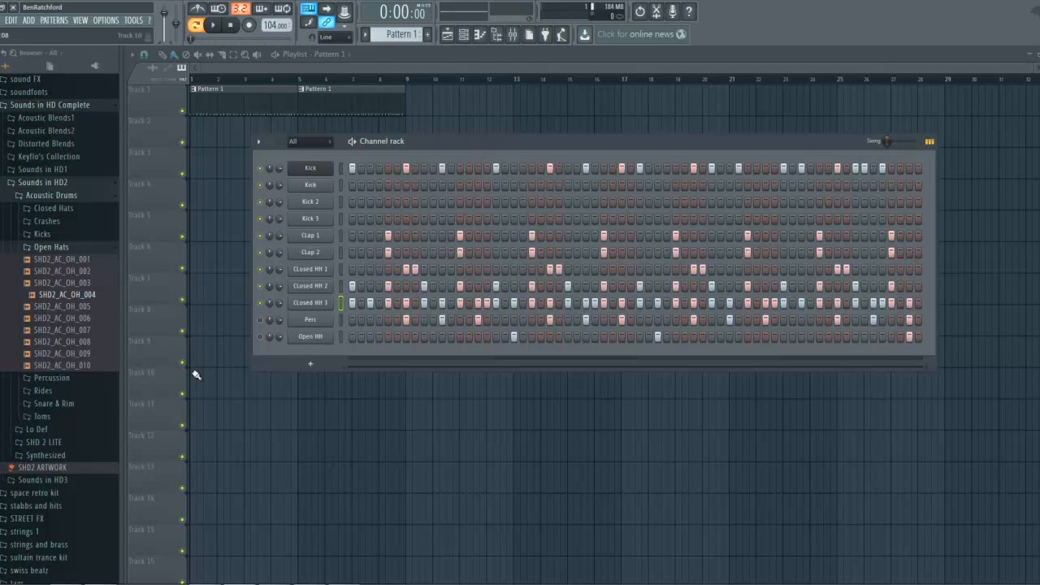
Step: Audition the Perc channel's sample several times and unmute the Perc channel
{"action": "left_click", "coordinate": [300, 321]}
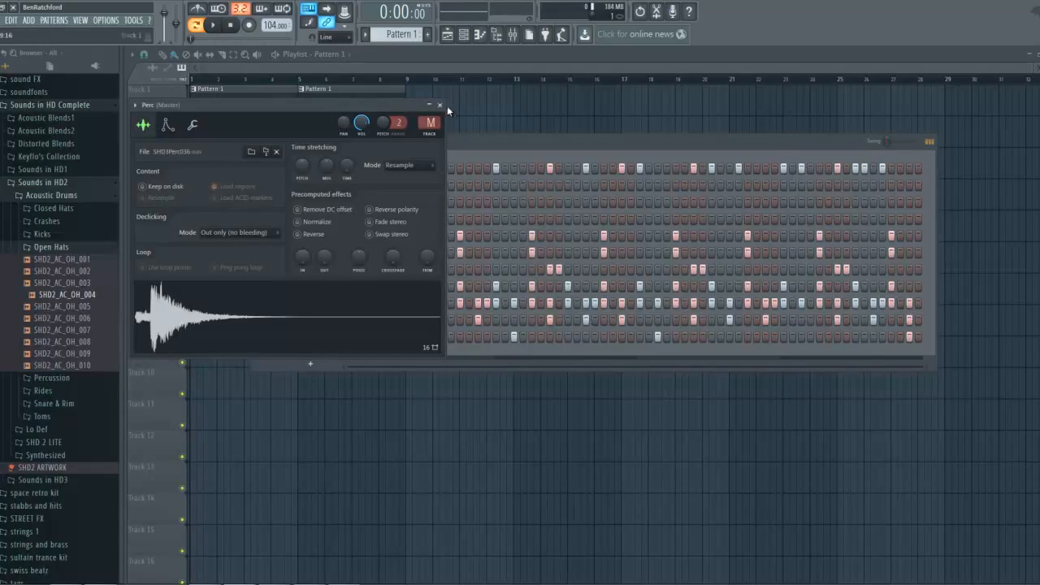
{"action": "left_click", "coordinate": [177, 321]}
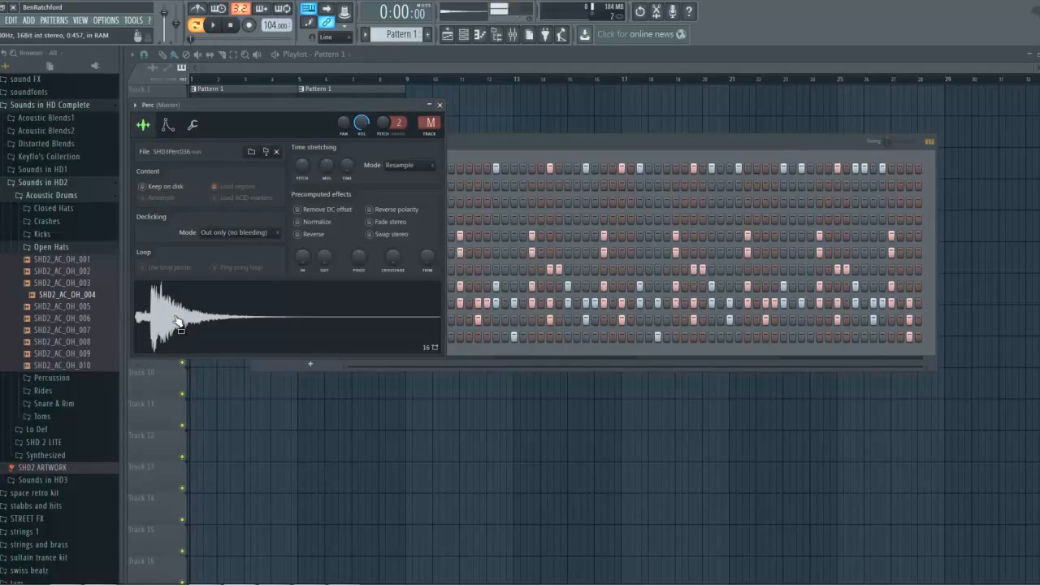
{"action": "left_click", "coordinate": [177, 321]}
{"action": "left_click", "coordinate": [176, 321]}
{"action": "left_click", "coordinate": [177, 320]}
{"action": "left_click", "coordinate": [177, 321]}
{"action": "left_click", "coordinate": [177, 321]}
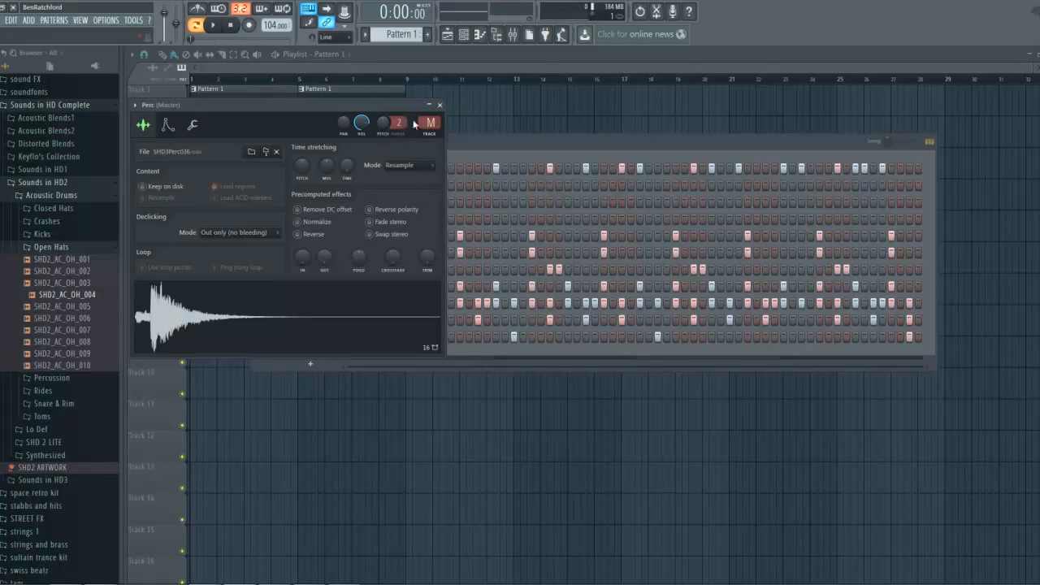
{"action": "left_click", "coordinate": [439, 105]}
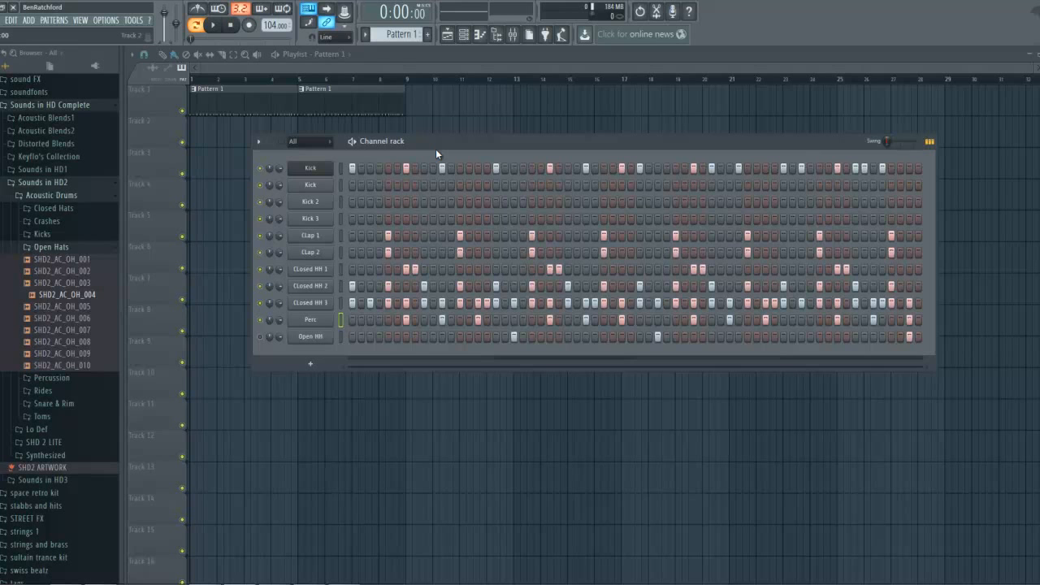
Step: Play the pattern with Perc added, and play it again with the Open HH channel unmuted
{"action": "key", "text": "space"}
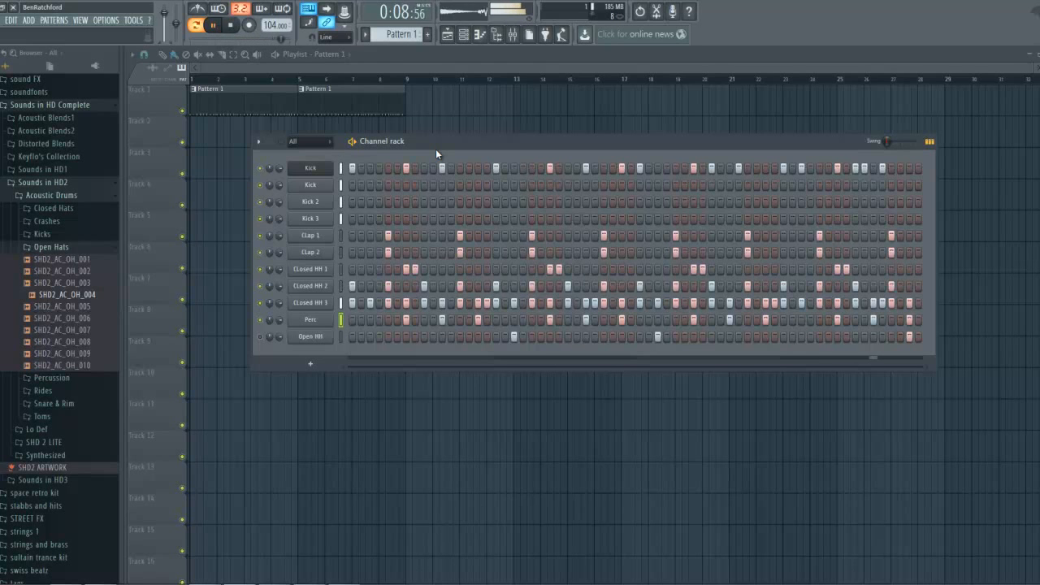
{"action": "key", "text": "space"}
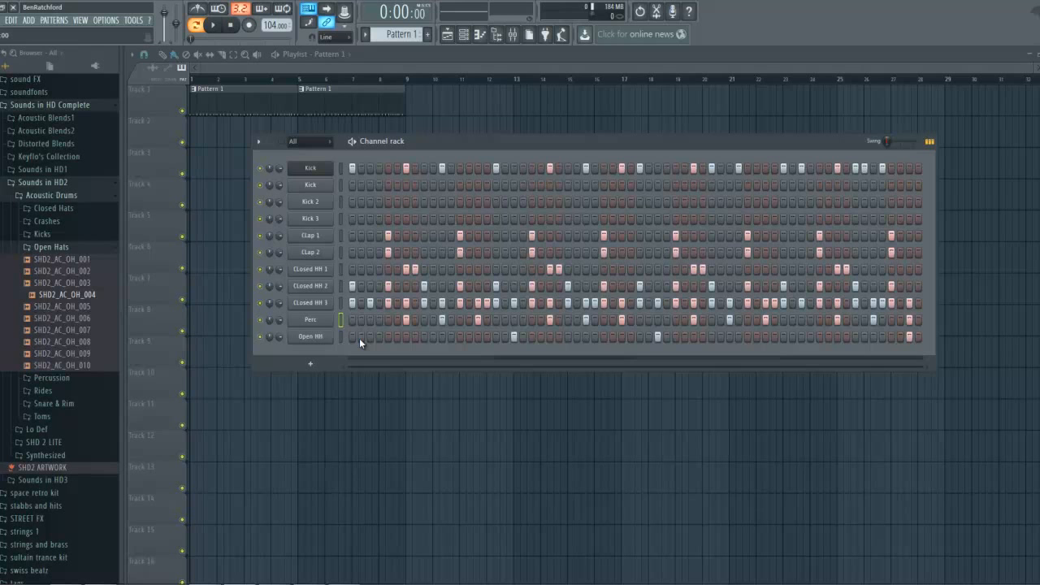
{"action": "key", "text": "space"}
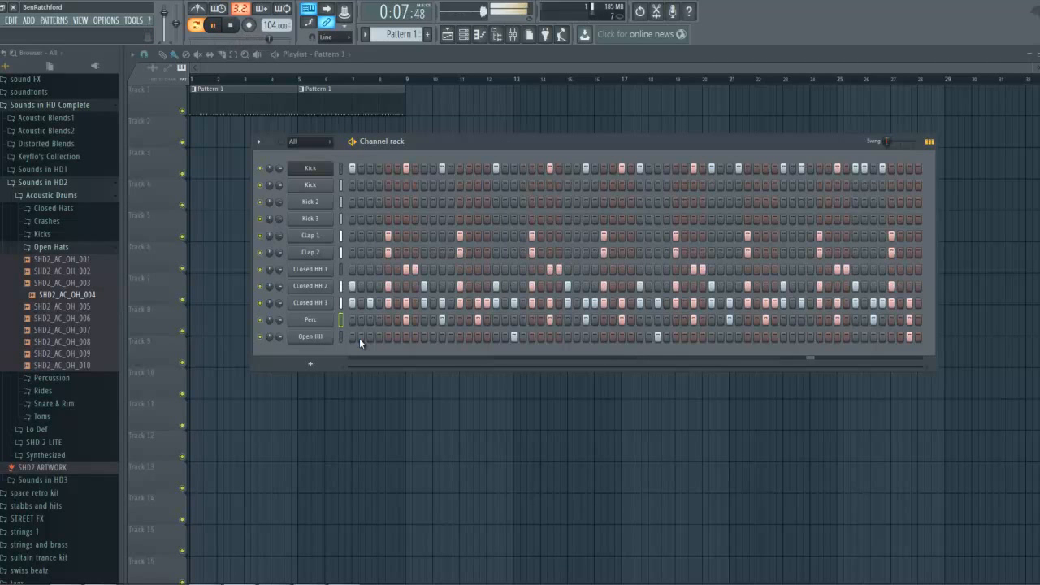
{"action": "key", "text": "space"}
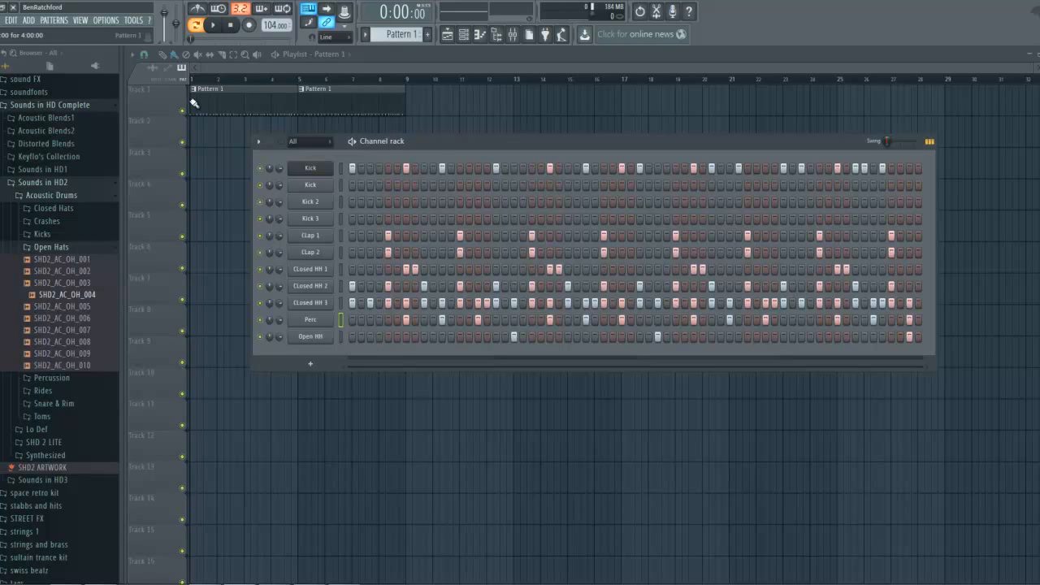
Step: Shift the channel rack slightly lower over the playlist and insert a Nexus instrument channel above the first Kick
{"action": "left_click_drag", "start_coordinate": [439, 143], "coordinate": [454, 177]}
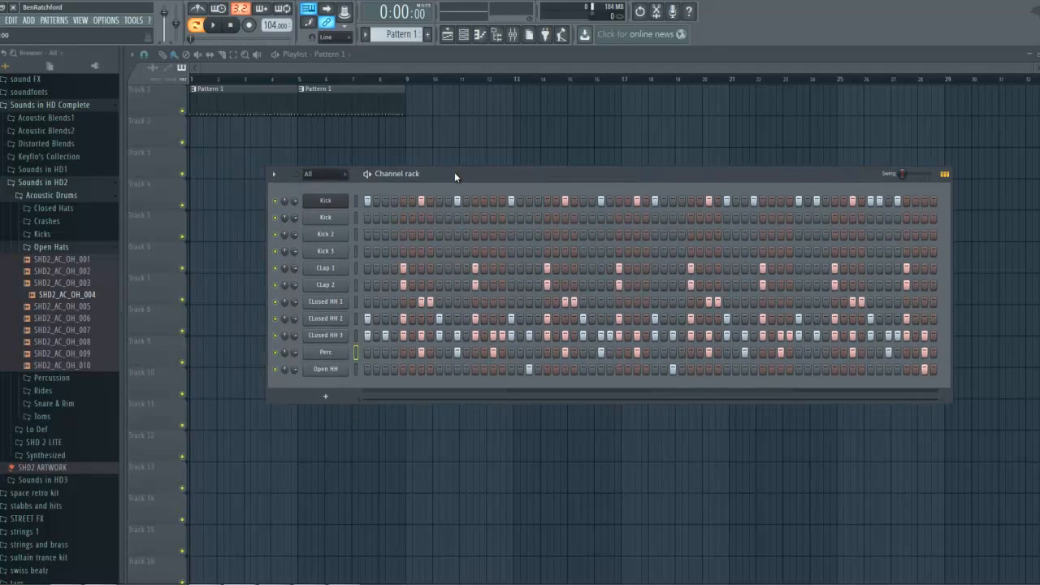
{"action": "right_click", "coordinate": [331, 202]}
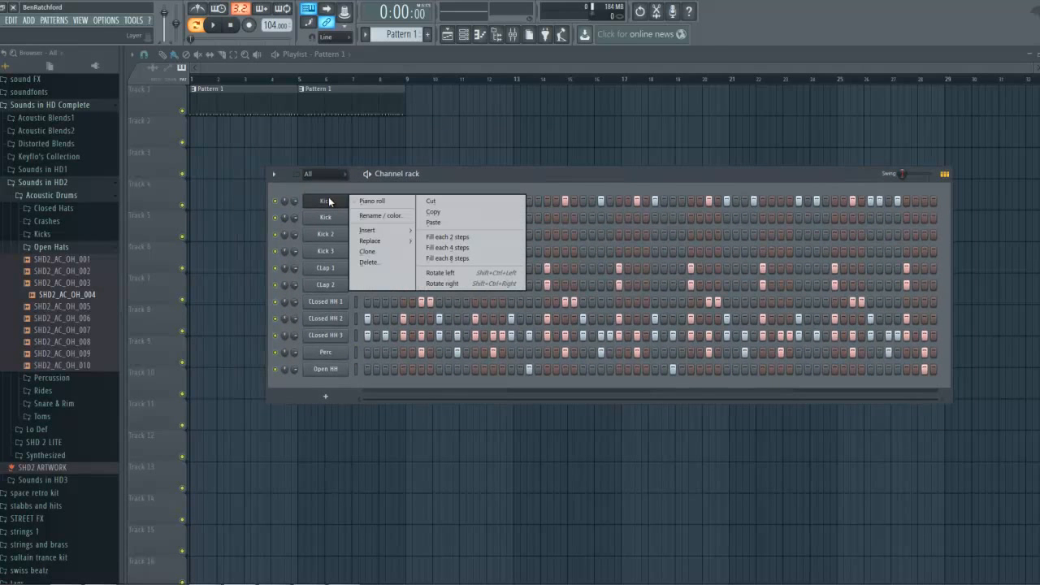
{"action": "left_click", "coordinate": [318, 196]}
{"action": "right_click", "coordinate": [324, 200]}
{"action": "mouse_move", "coordinate": [386, 234]}
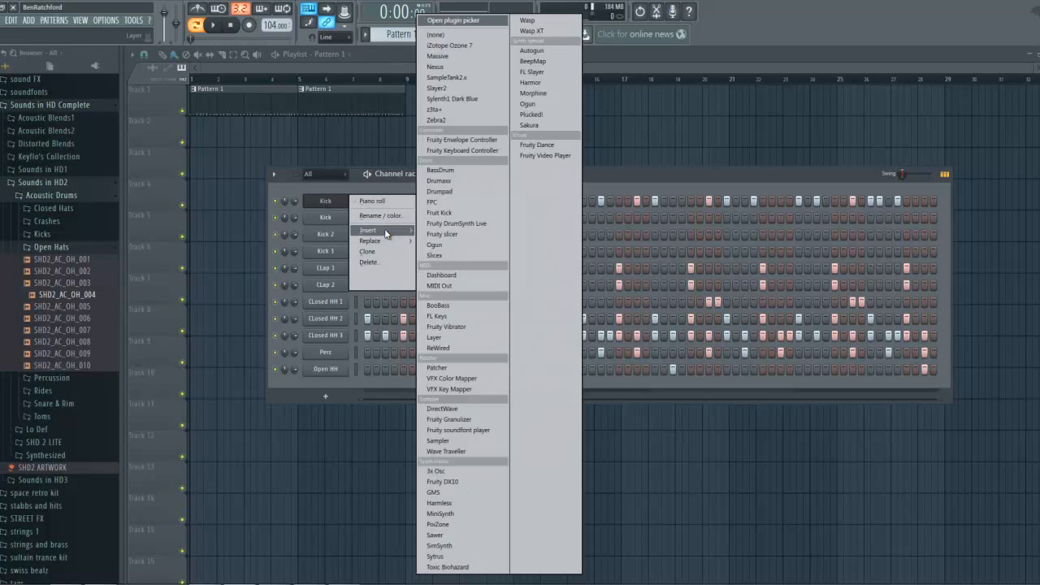
{"action": "left_click", "coordinate": [442, 68]}
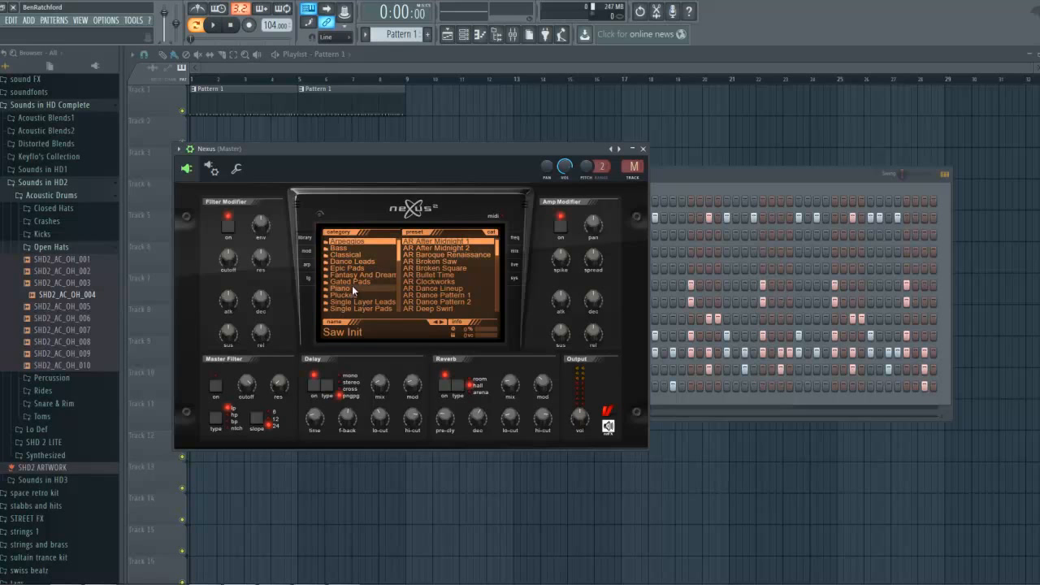
Step: Open the Nexus Piano category, try PN Ballad Epiano 3 and PN Ballad Grand Piano, and switch to the Saw Init preset
{"action": "left_click", "coordinate": [352, 286]}
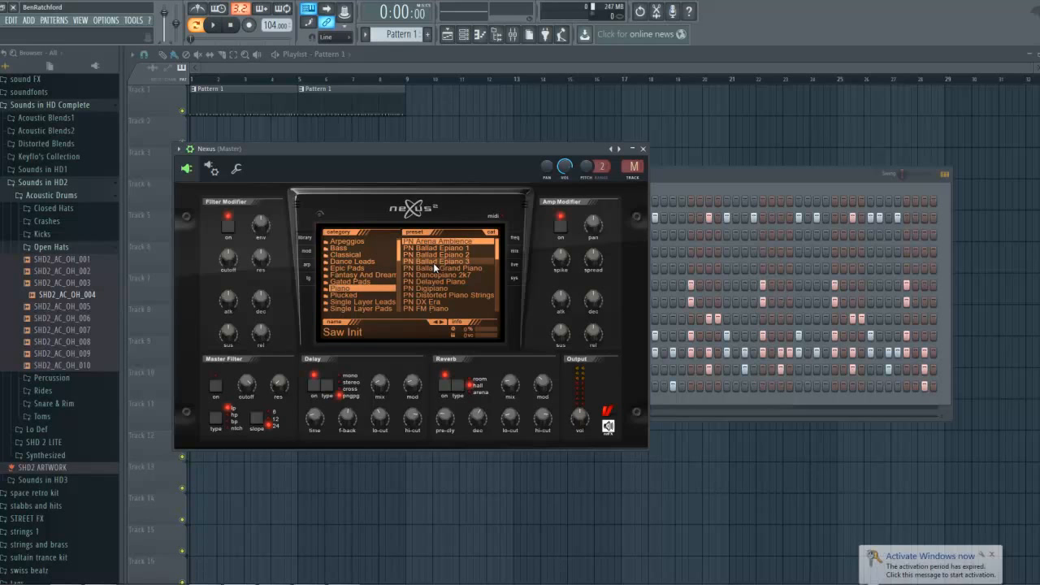
{"action": "left_click", "coordinate": [433, 263]}
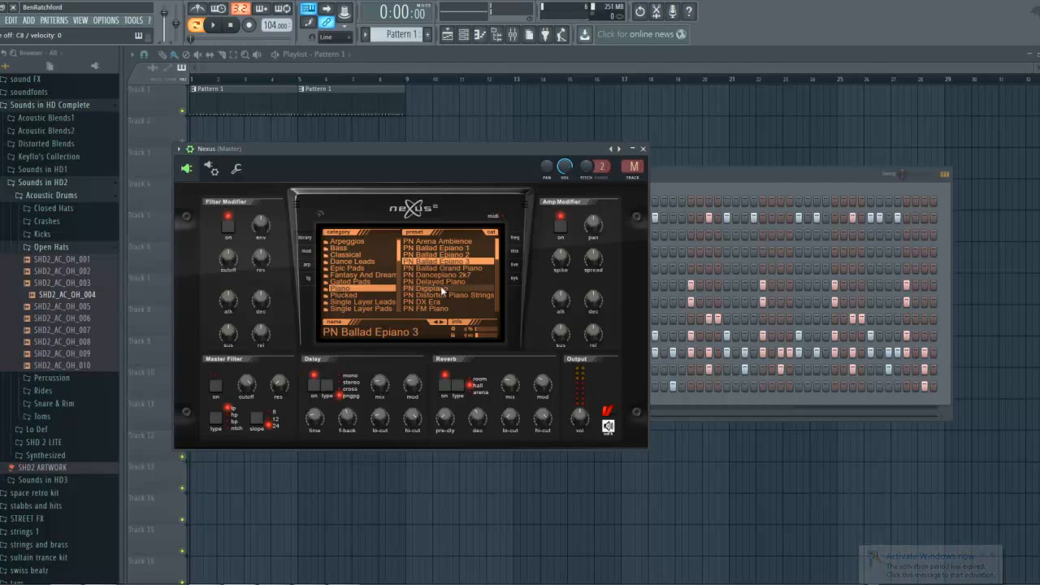
{"action": "left_click", "coordinate": [426, 268]}
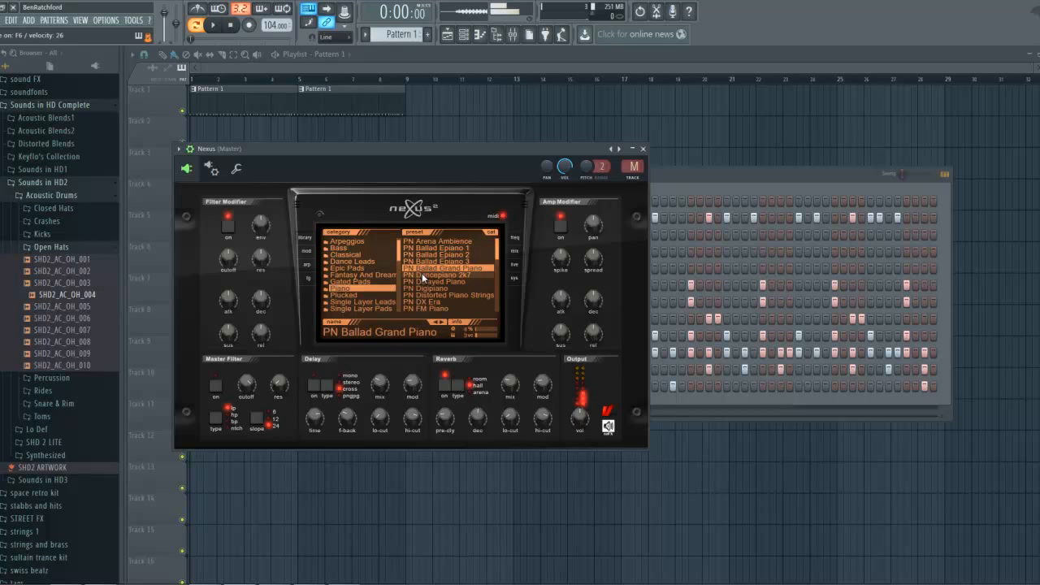
{"action": "left_click", "coordinate": [620, 148]}
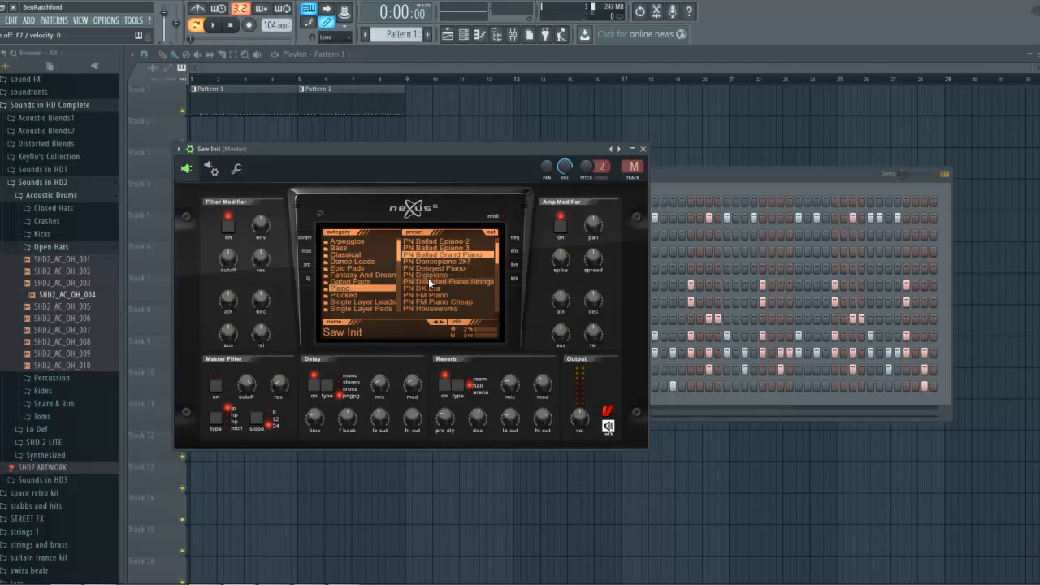
Step: Audition the piano presets PN Houseworks, PN Ibiza, PN Netherworlds and PN Nebula
{"action": "scroll", "coordinate": [428, 278], "scroll_direction": "down", "scroll_amount": 2}
{"action": "left_click", "coordinate": [417, 296]}
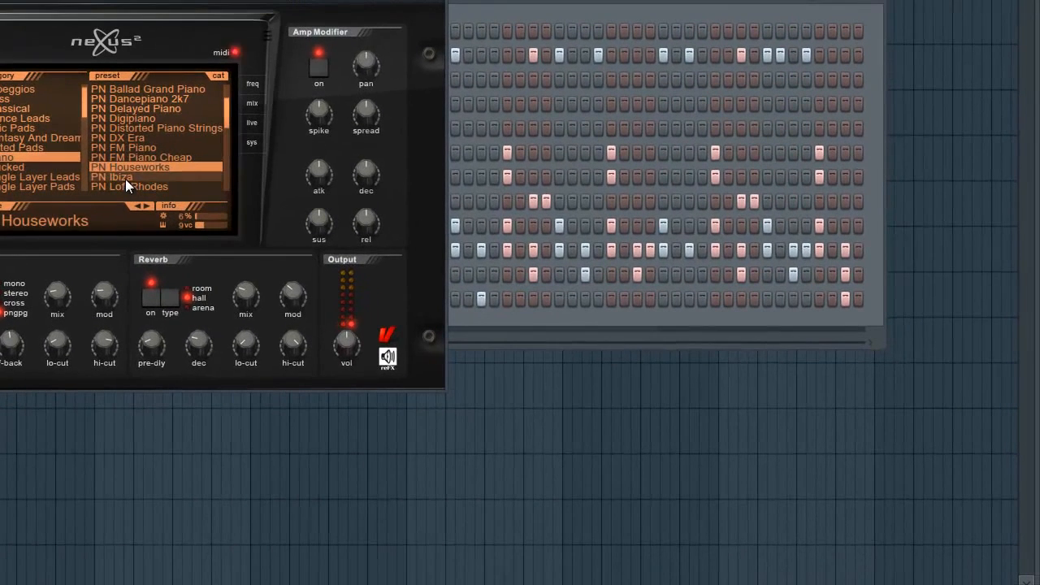
{"action": "left_click", "coordinate": [126, 179]}
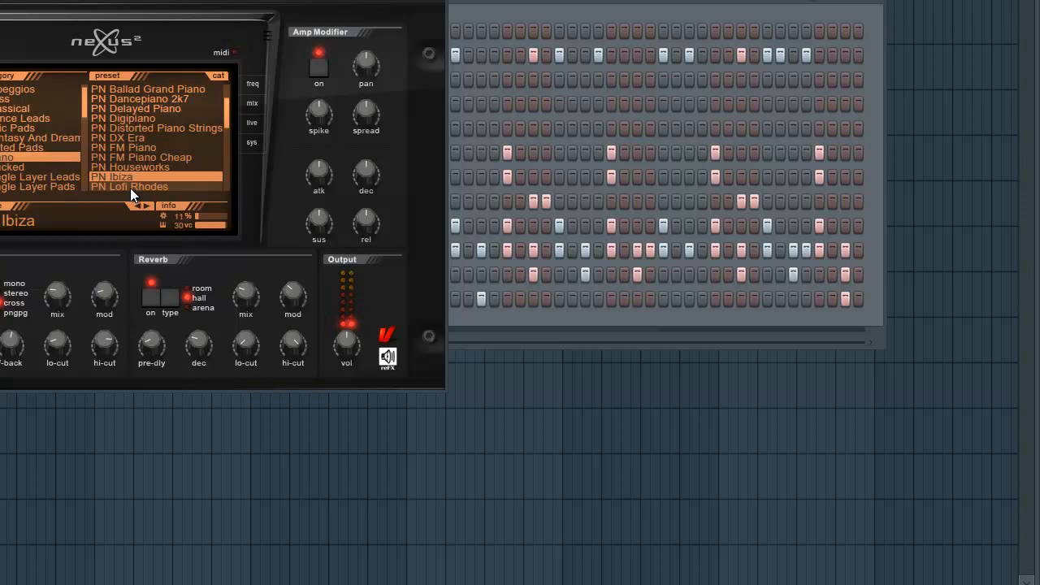
{"action": "scroll", "coordinate": [130, 189], "scroll_direction": "down", "scroll_amount": 5}
{"action": "left_click", "coordinate": [120, 156]}
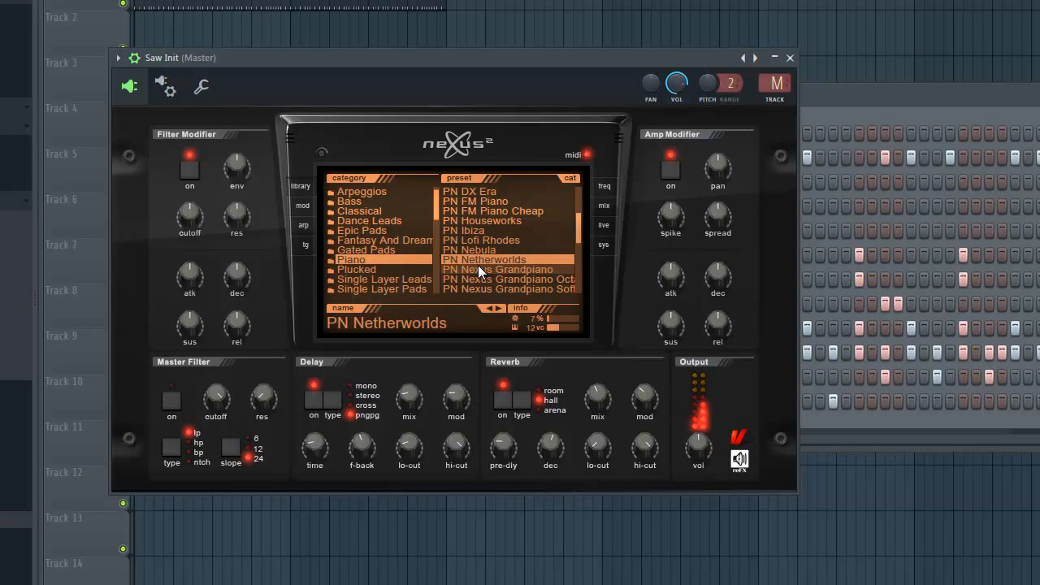
{"action": "left_click", "coordinate": [476, 251]}
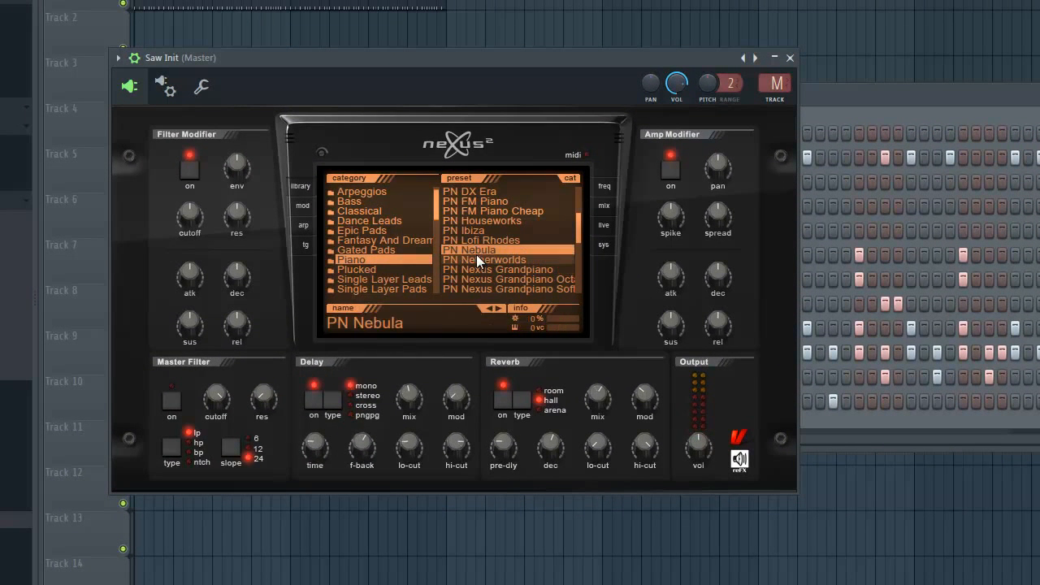
Step: Audition further piano presets, including PN Nexus Grandpiano Soft, PN Octaved Pianopad, PN Piano and Strings and PN Playing Piano in Heaven
{"action": "scroll", "coordinate": [479, 264], "scroll_direction": "down", "scroll_amount": 1}
{"action": "left_click", "coordinate": [480, 264]}
{"action": "left_click", "coordinate": [482, 268]}
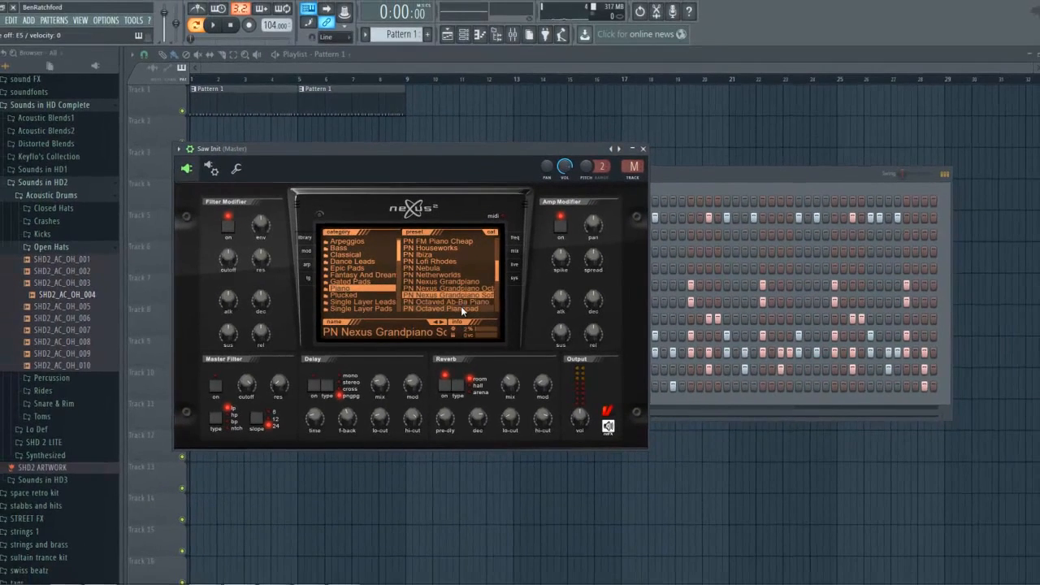
{"action": "left_click", "coordinate": [534, 288]}
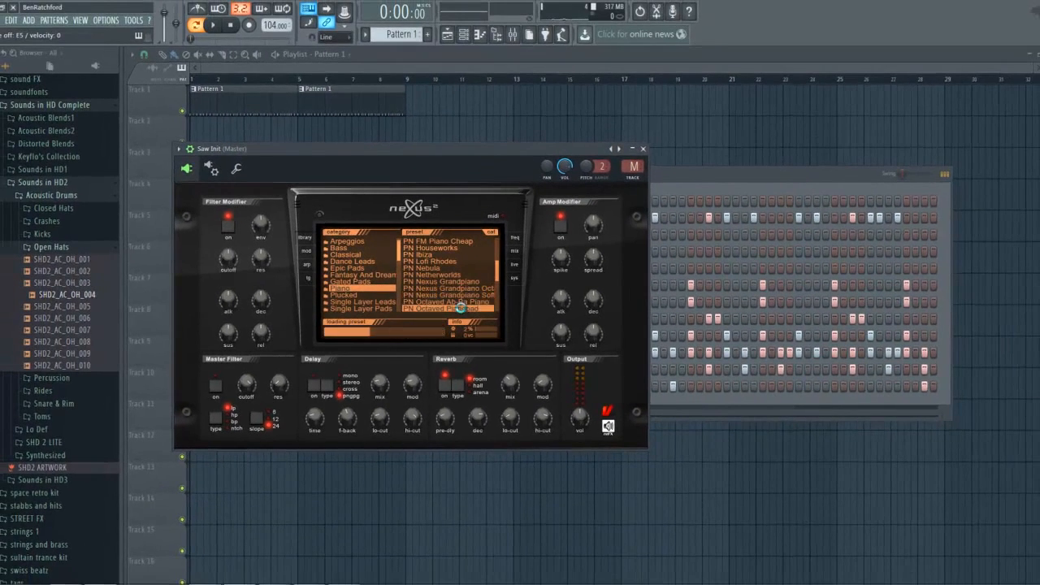
{"action": "scroll", "coordinate": [457, 300], "scroll_direction": "down", "scroll_amount": 2}
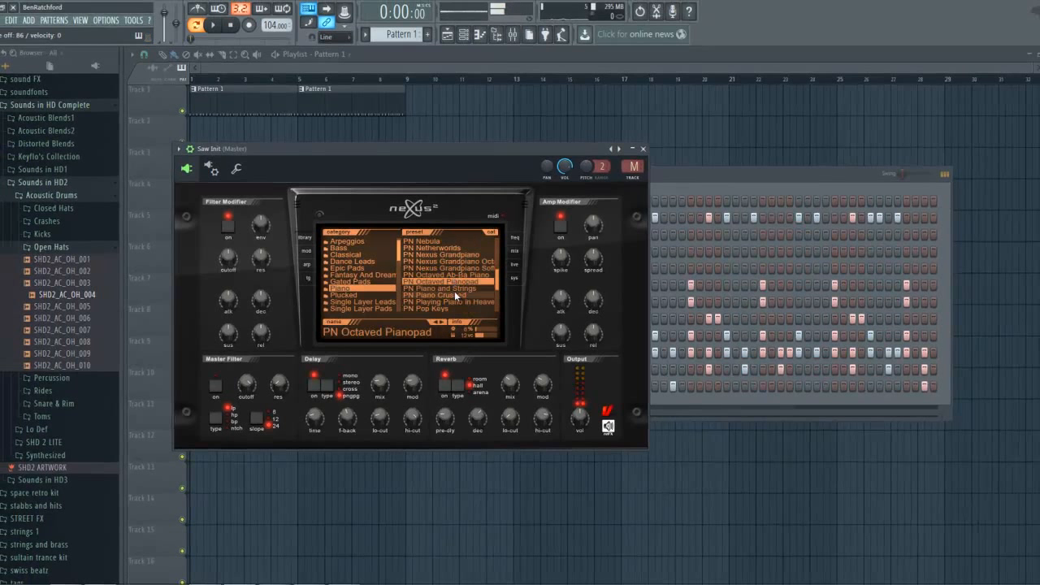
{"action": "left_click", "coordinate": [454, 289]}
{"action": "left_click", "coordinate": [452, 302]}
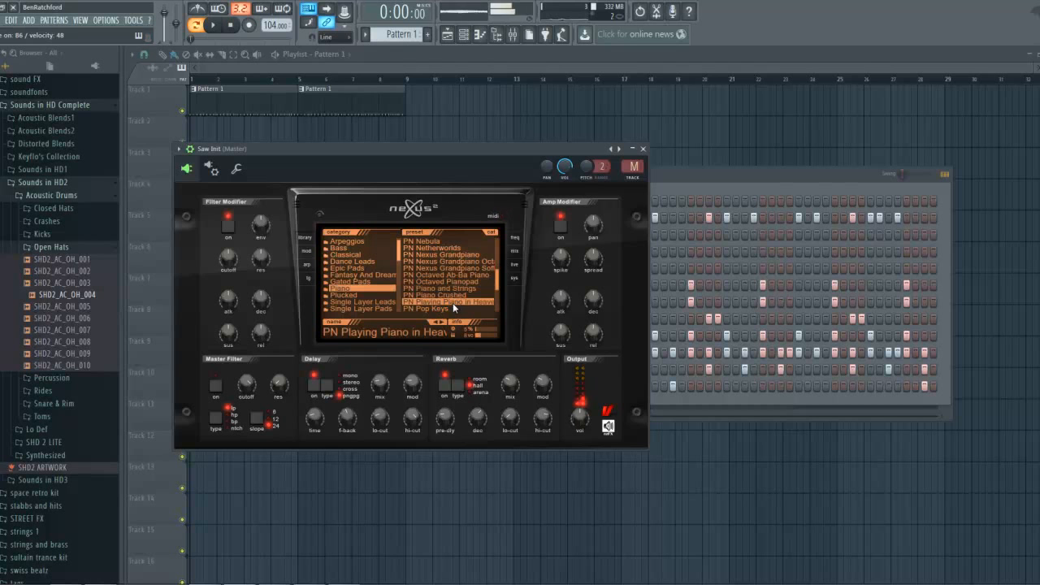
Step: Audition the remaining piano presets PN Pop Keys, PN Synthesized Piano 1, PN Terminators Theme, PN Trancepiano and PN Wild West Saloon
{"action": "scroll", "coordinate": [452, 303], "scroll_direction": "down", "scroll_amount": 2}
{"action": "left_click", "coordinate": [437, 275]}
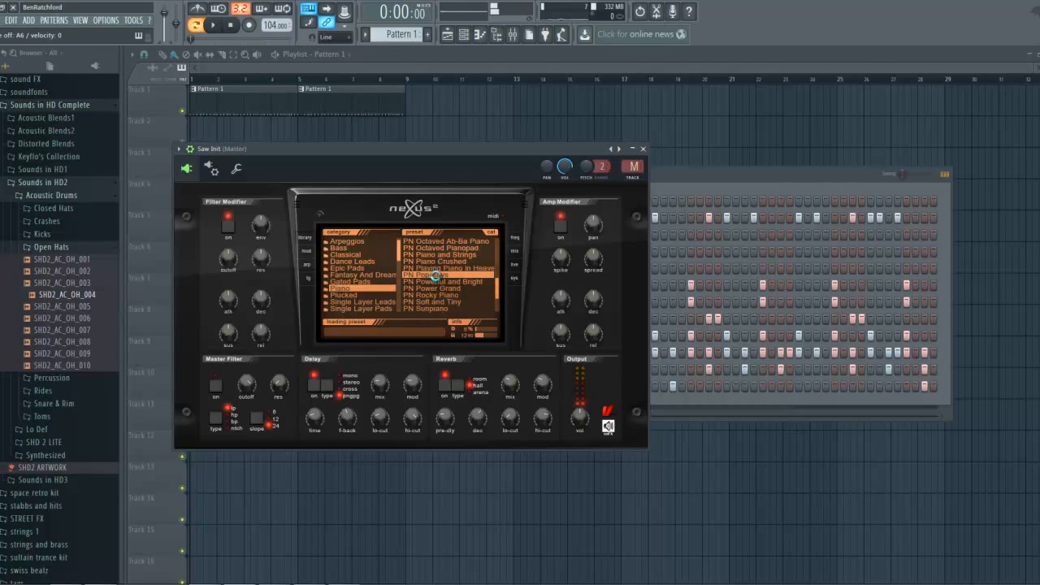
{"action": "scroll", "coordinate": [441, 281], "scroll_direction": "down", "scroll_amount": 2}
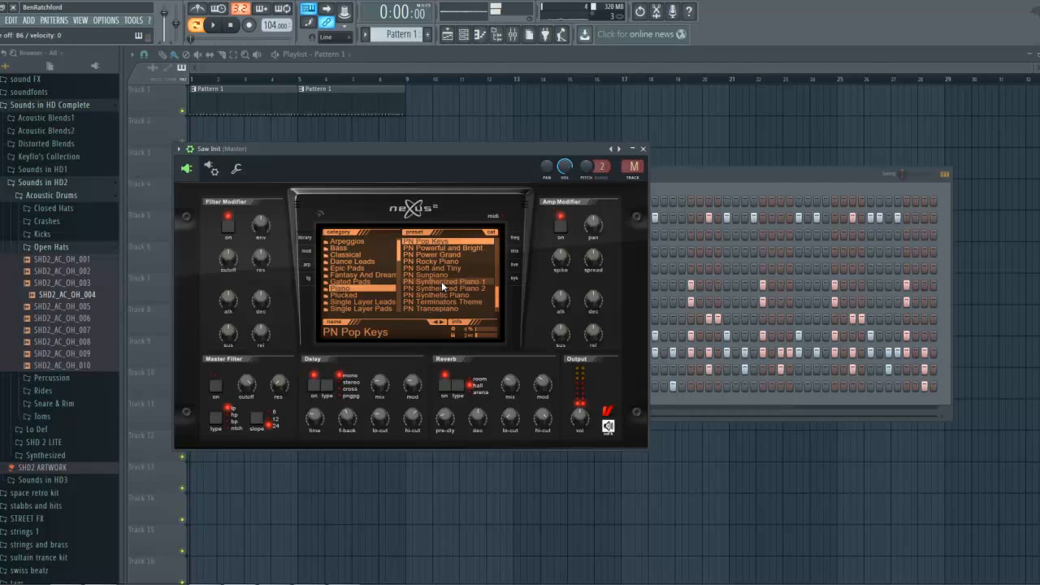
{"action": "left_click", "coordinate": [442, 281]}
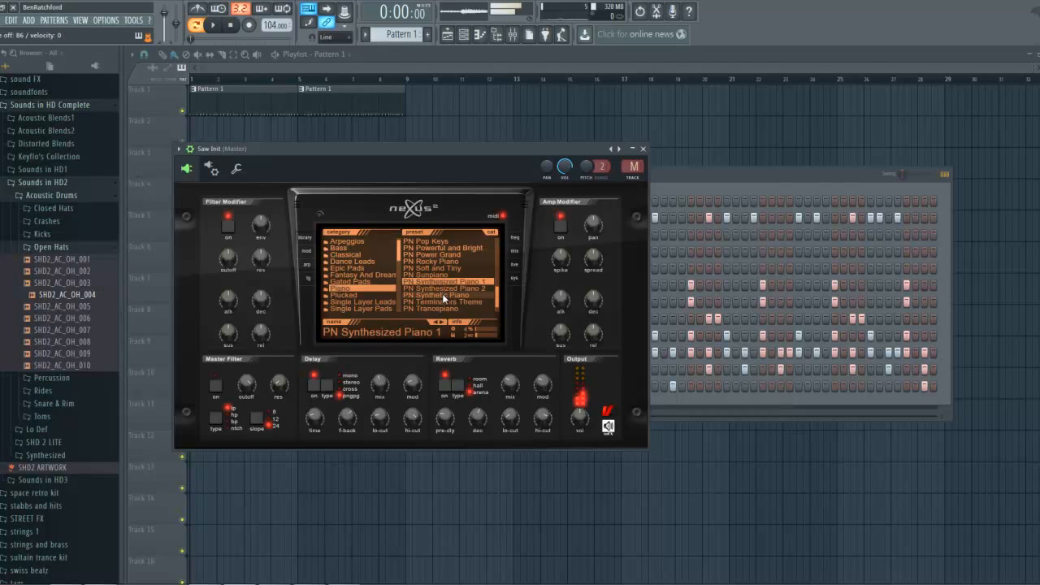
{"action": "left_click", "coordinate": [442, 301]}
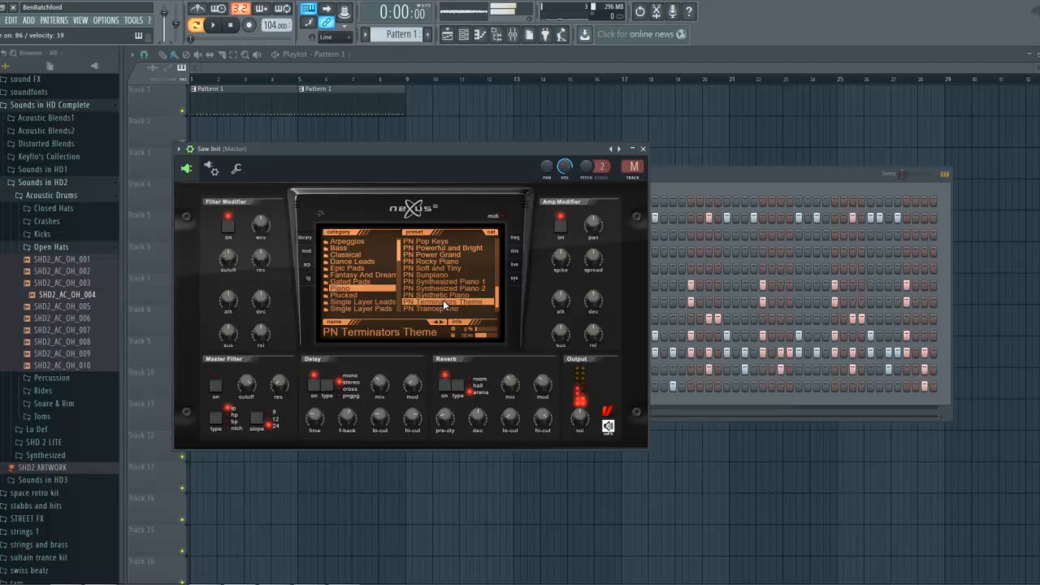
{"action": "scroll", "coordinate": [443, 299], "scroll_direction": "down", "scroll_amount": 1}
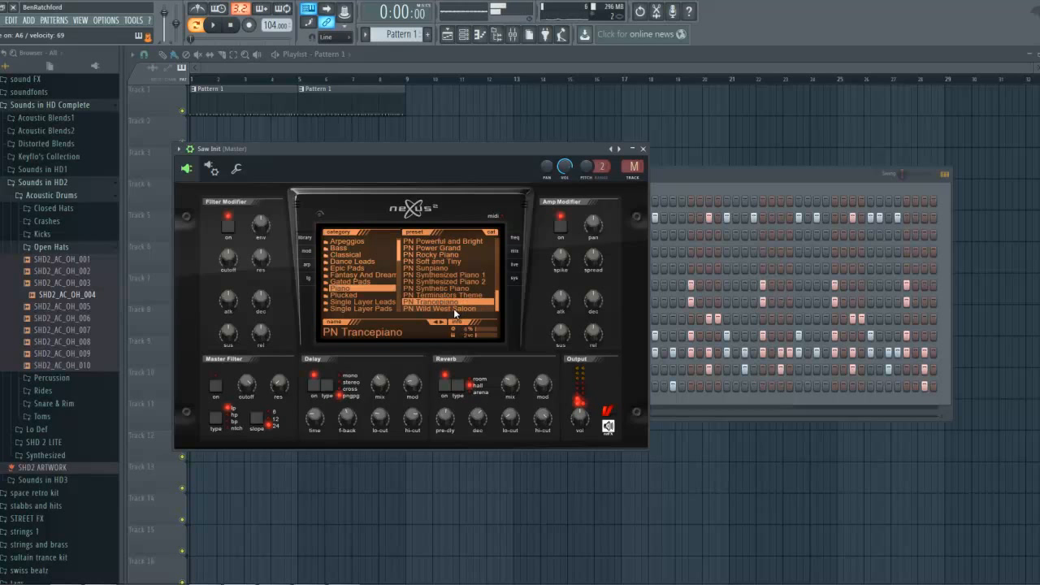
{"action": "left_click", "coordinate": [453, 308]}
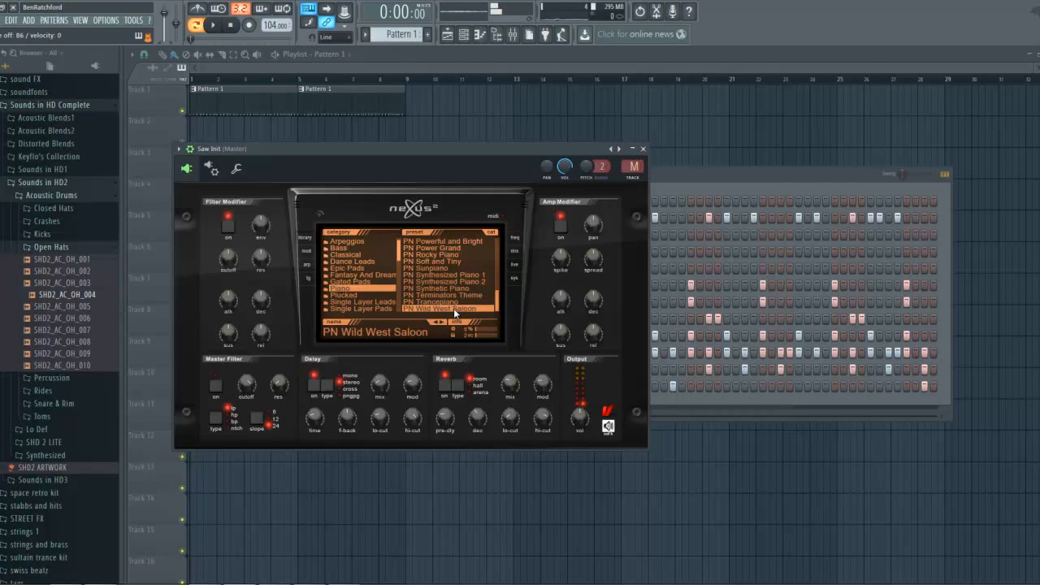
Step: Return to the start of the piano presets, compare the Ballad Epiano sounds and load PN Ballad Epiano 1
{"action": "scroll", "coordinate": [450, 276], "scroll_direction": "up", "scroll_amount": 14}
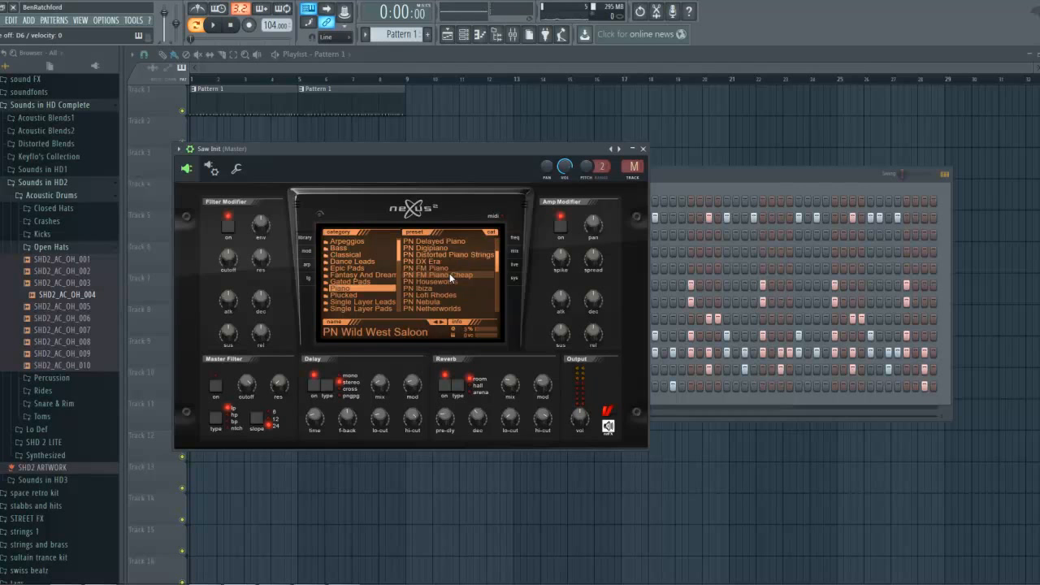
{"action": "scroll", "coordinate": [448, 260], "scroll_direction": "up", "scroll_amount": 5}
{"action": "left_click", "coordinate": [446, 249]}
{"action": "left_click", "coordinate": [450, 255]}
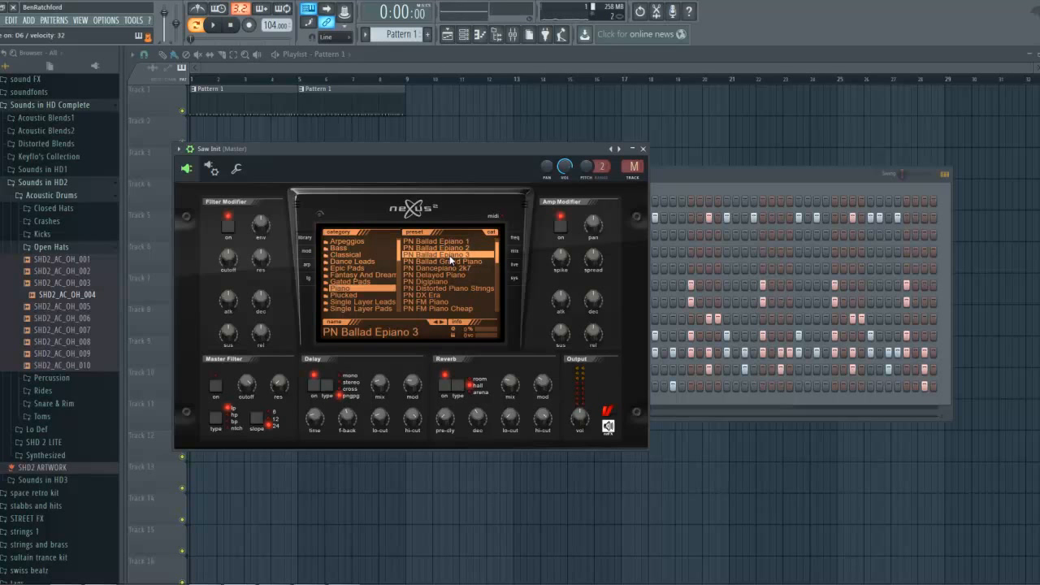
{"action": "left_click", "coordinate": [449, 242]}
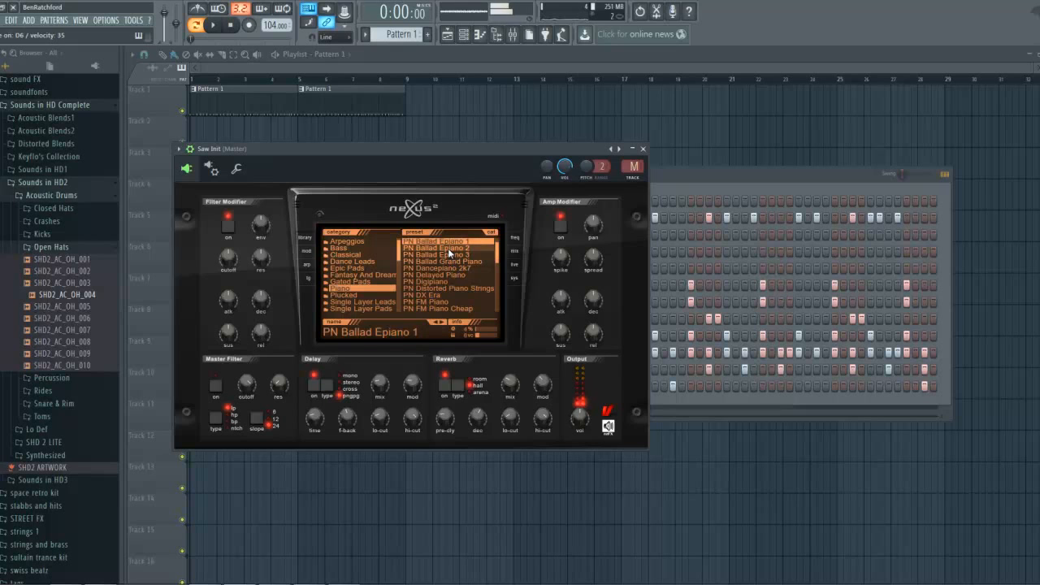
Step: Close the Nexus plugin window and rename its Saw Init channel as E piano
{"action": "left_click", "coordinate": [642, 149]}
{"action": "right_click", "coordinate": [348, 200]}
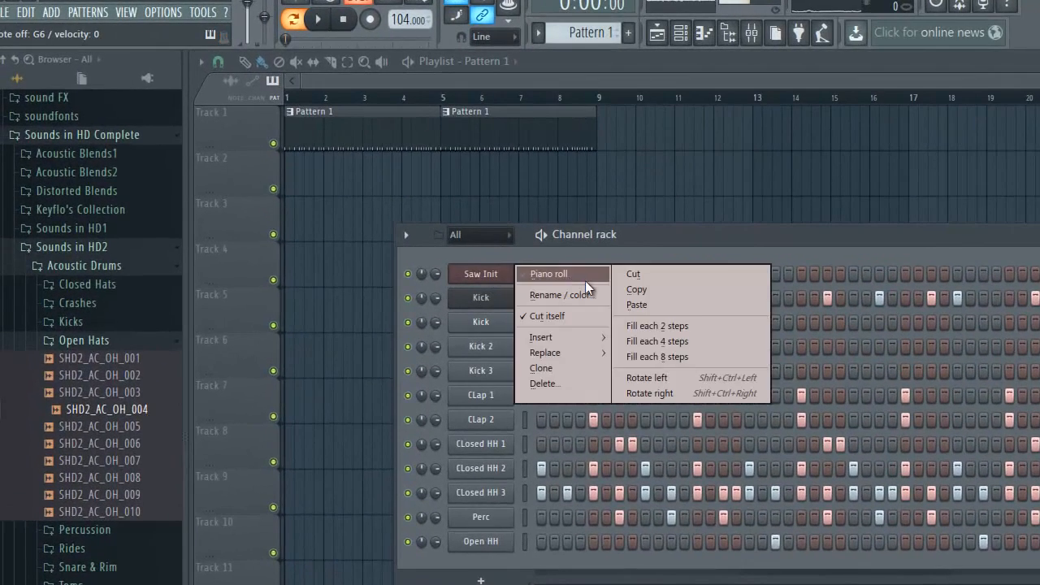
{"action": "left_click", "coordinate": [584, 295]}
{"action": "type", "text": "E piano"}
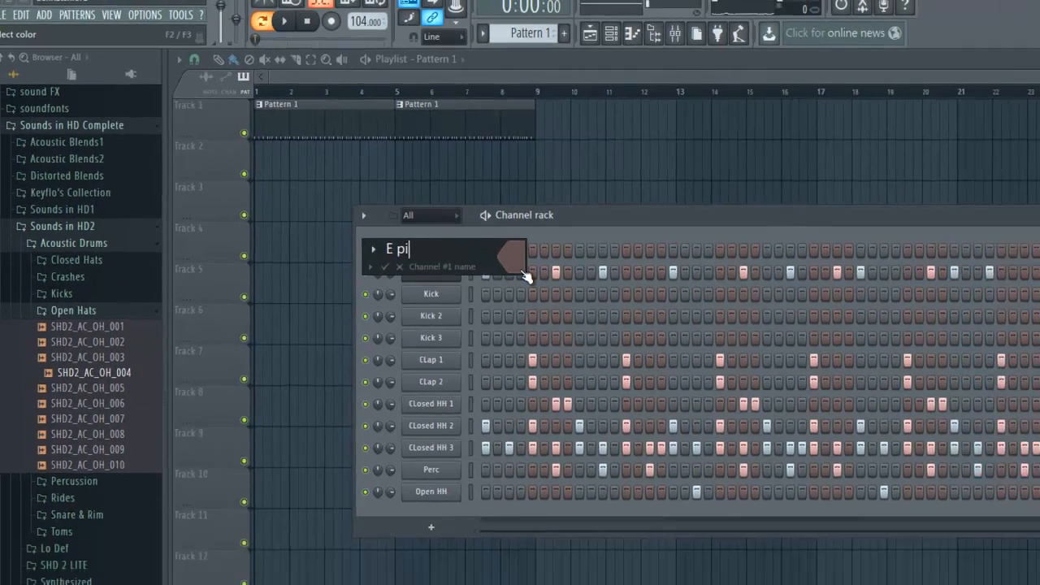
{"action": "key", "text": "Return"}
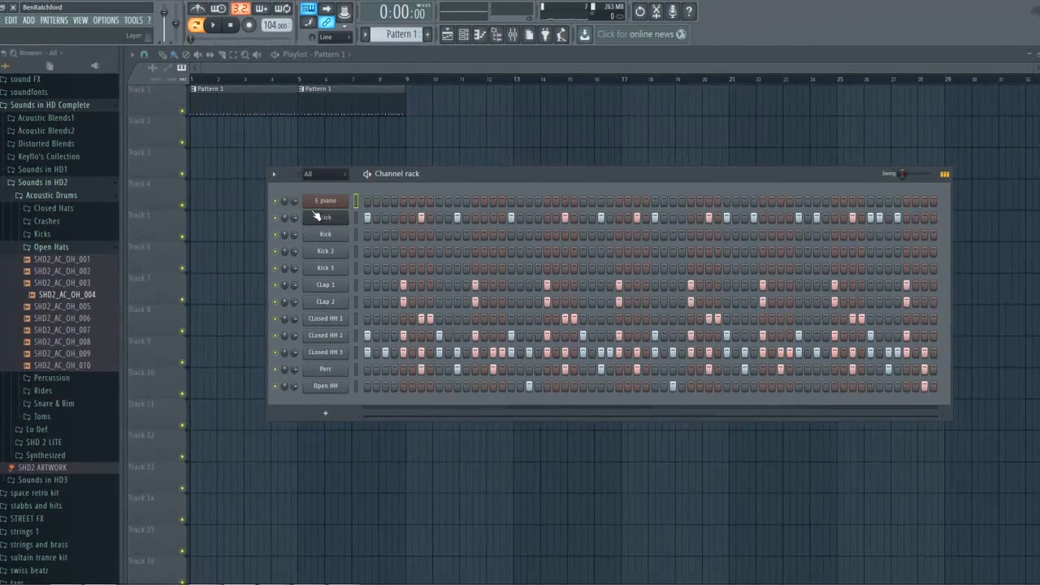
Step: View the E piano channel's piano roll at Quick zoom 3 and return to the channel rack
{"action": "right_click", "coordinate": [319, 200]}
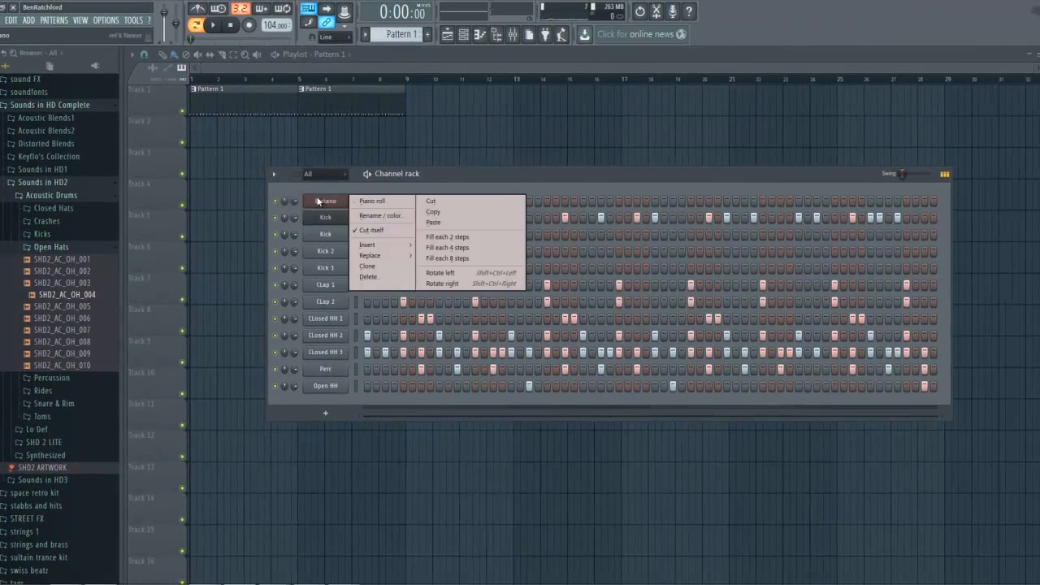
{"action": "left_click", "coordinate": [357, 204]}
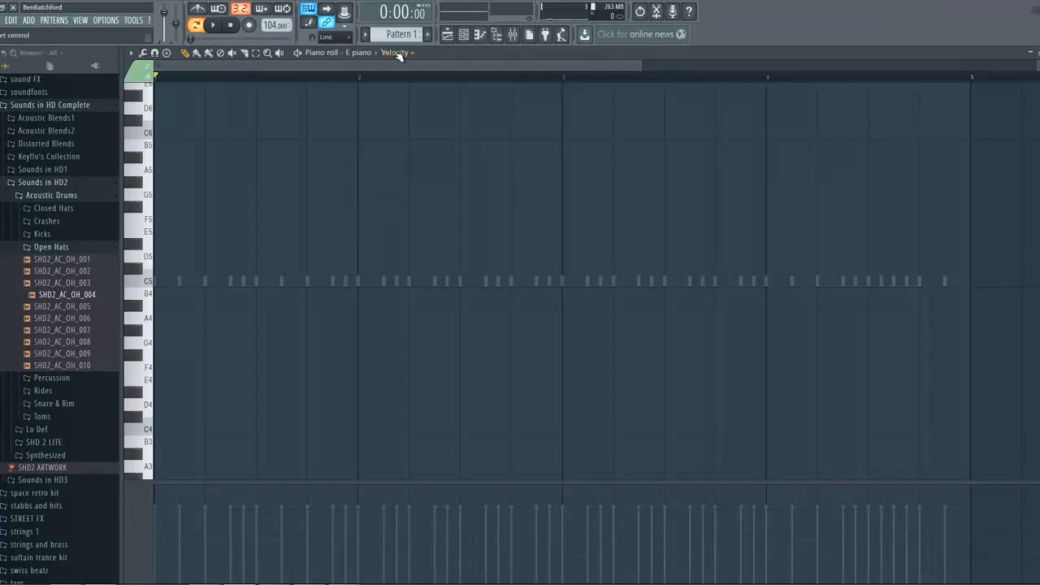
{"action": "left_click", "coordinate": [267, 53]}
{"action": "left_click", "coordinate": [291, 108]}
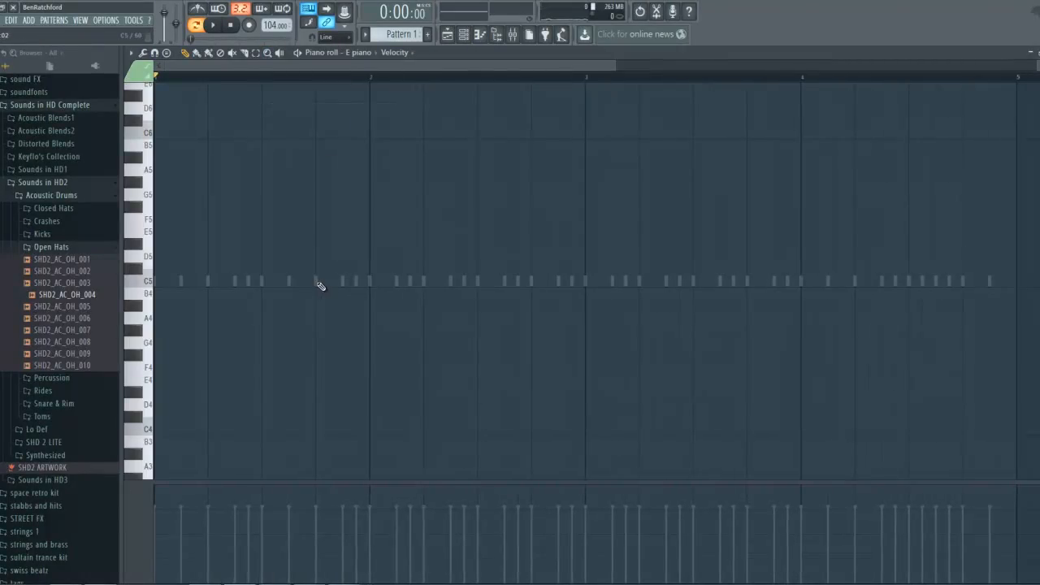
{"action": "key", "text": "Escape"}
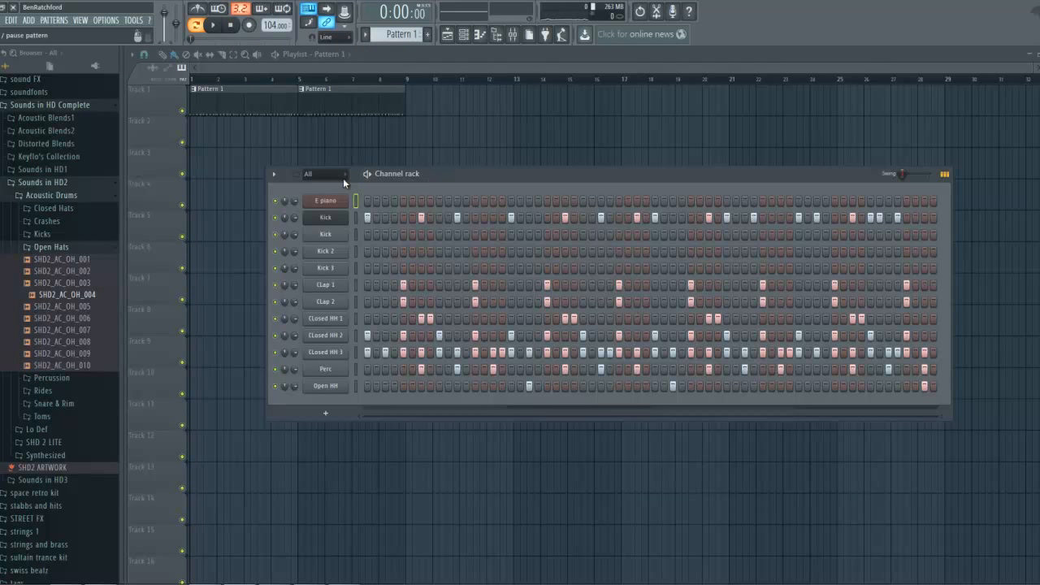
Step: Insert a Sampler channel above E piano and show its piano roll
{"action": "right_click", "coordinate": [321, 200]}
{"action": "mouse_move", "coordinate": [387, 245]}
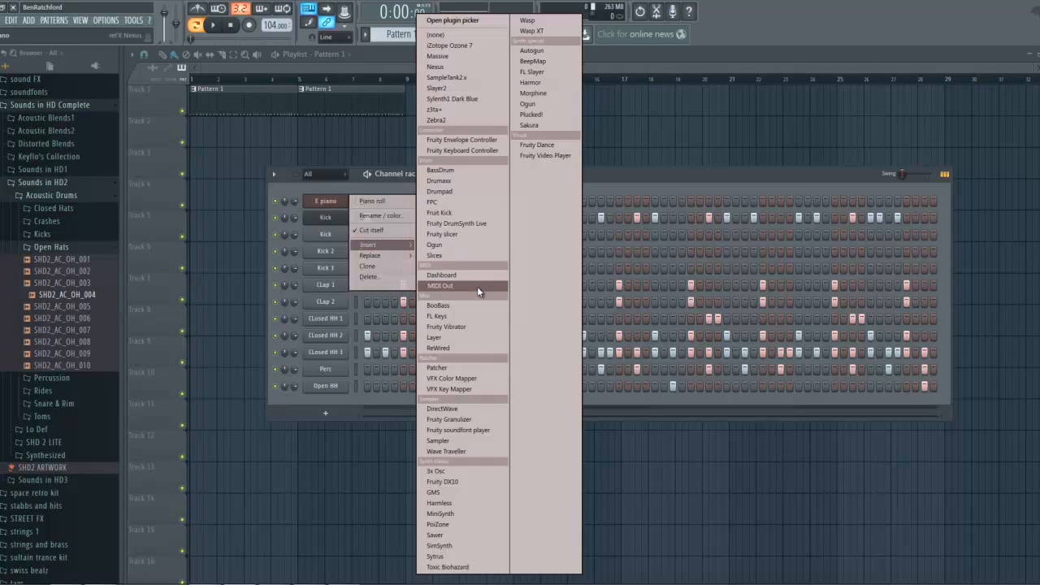
{"action": "left_click", "coordinate": [455, 441]}
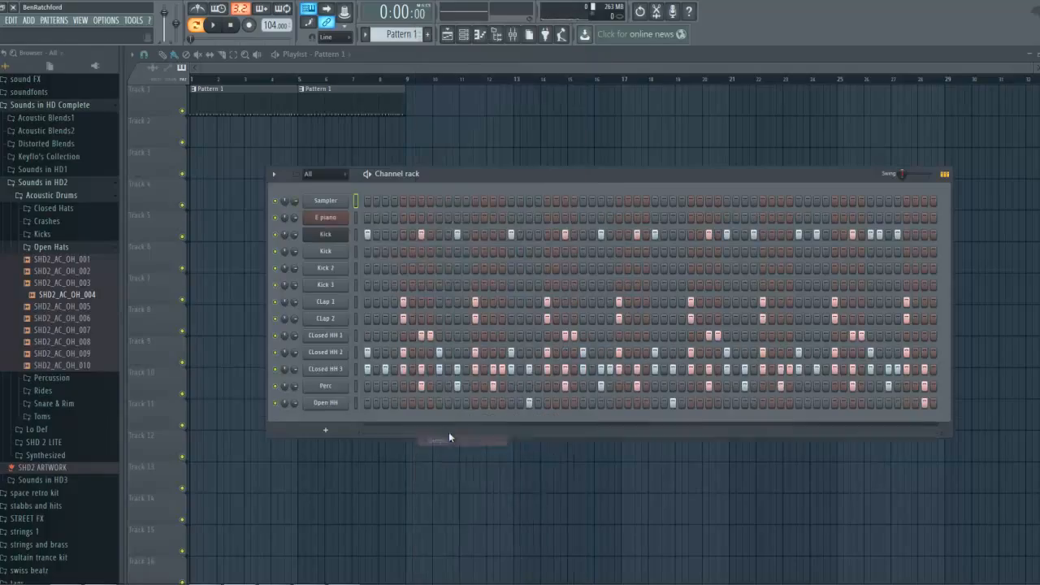
{"action": "right_click", "coordinate": [342, 199]}
{"action": "left_click", "coordinate": [377, 203]}
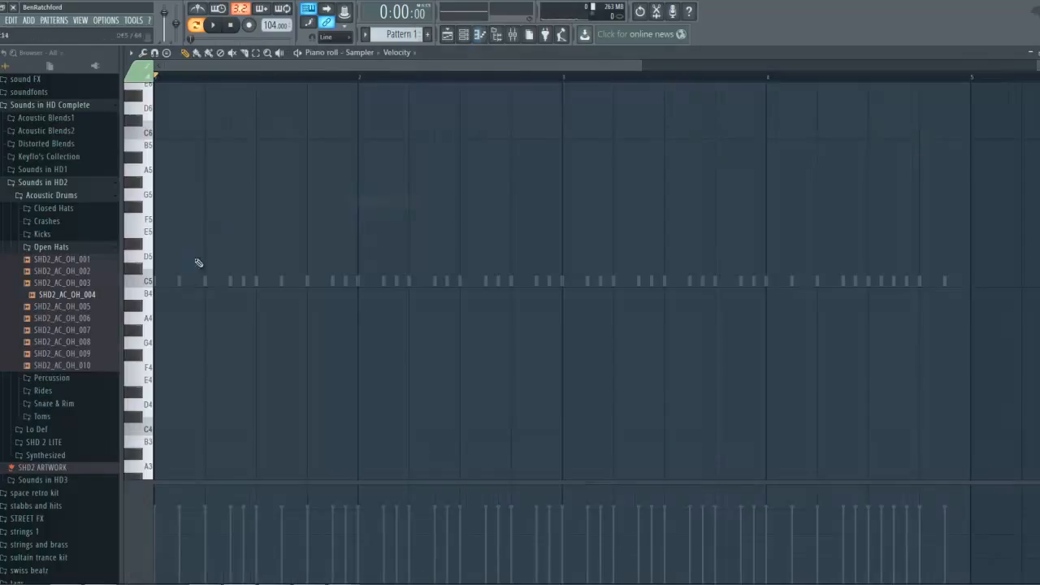
Step: Stamp a melodic minor scale starting on D4 at the beginning of bar 1
{"action": "left_click", "coordinate": [168, 54]}
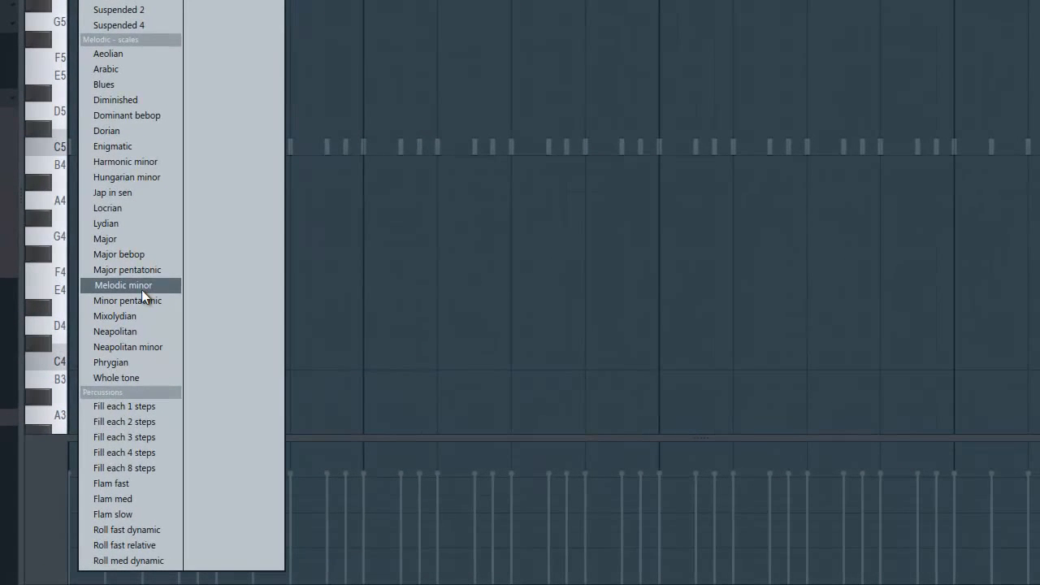
{"action": "left_click", "coordinate": [142, 289]}
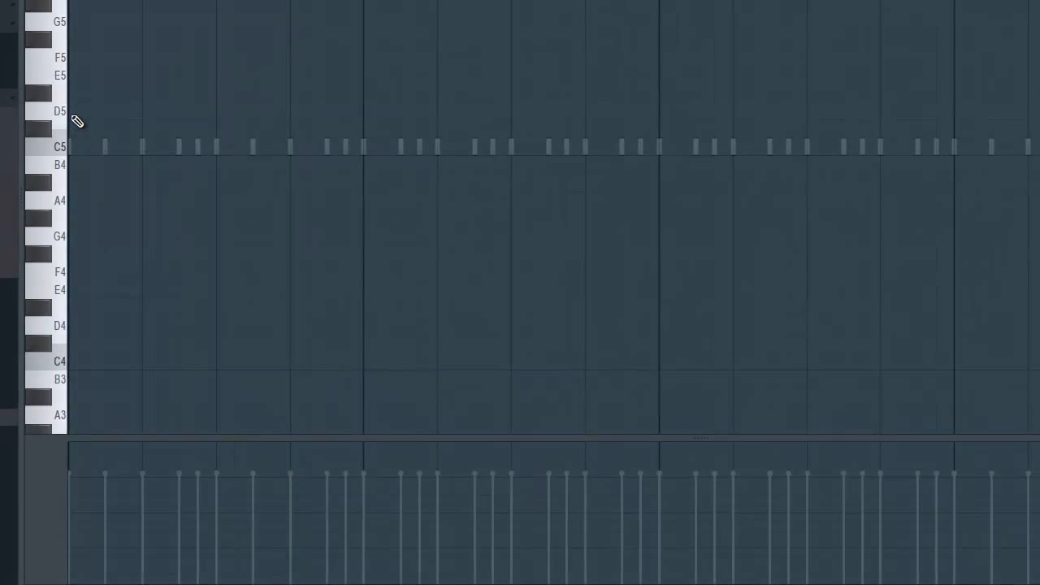
{"action": "left_click", "coordinate": [74, 331]}
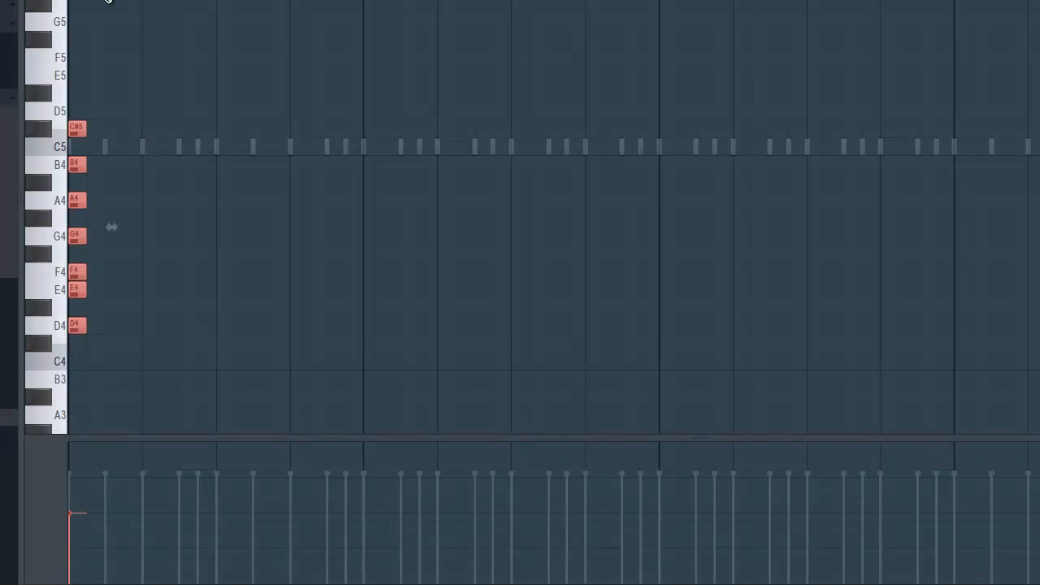
Step: Stamp a second melodic minor scale starting on D5 directly above the first one in bar 1
{"action": "left_click", "coordinate": [154, 53]}
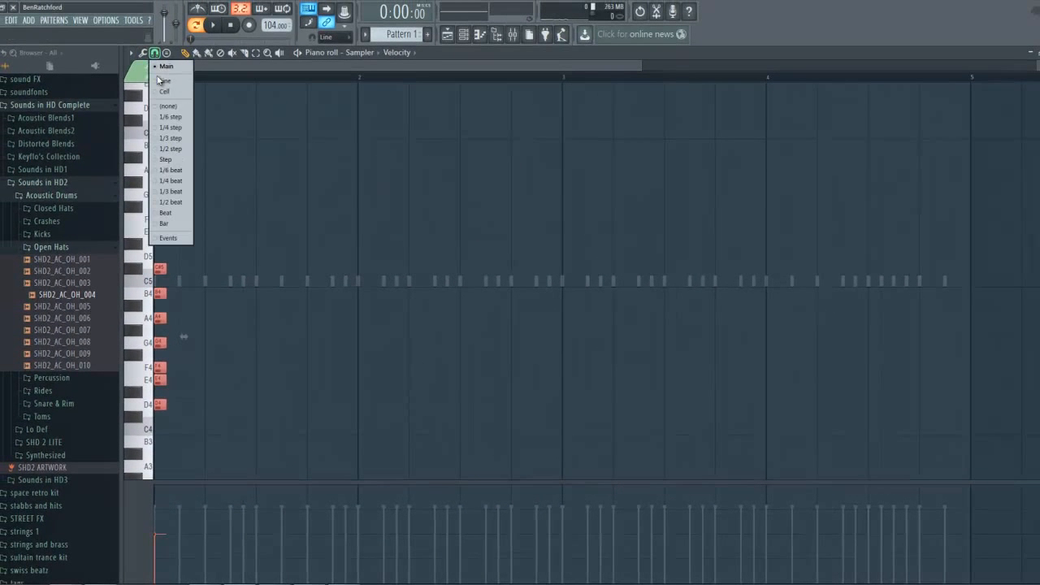
{"action": "left_click", "coordinate": [166, 52]}
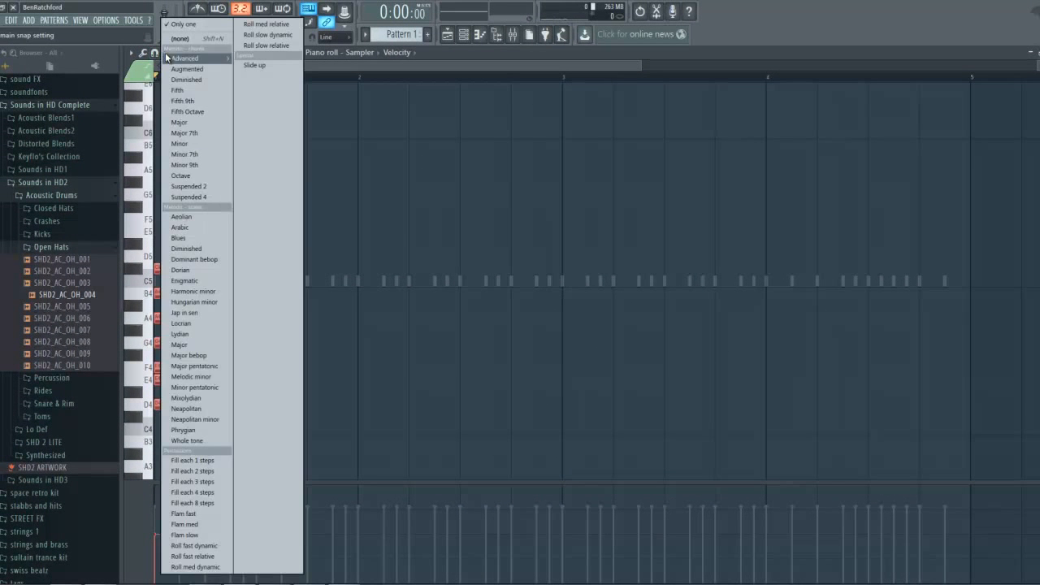
{"action": "left_click", "coordinate": [199, 376]}
{"action": "left_click", "coordinate": [161, 260]}
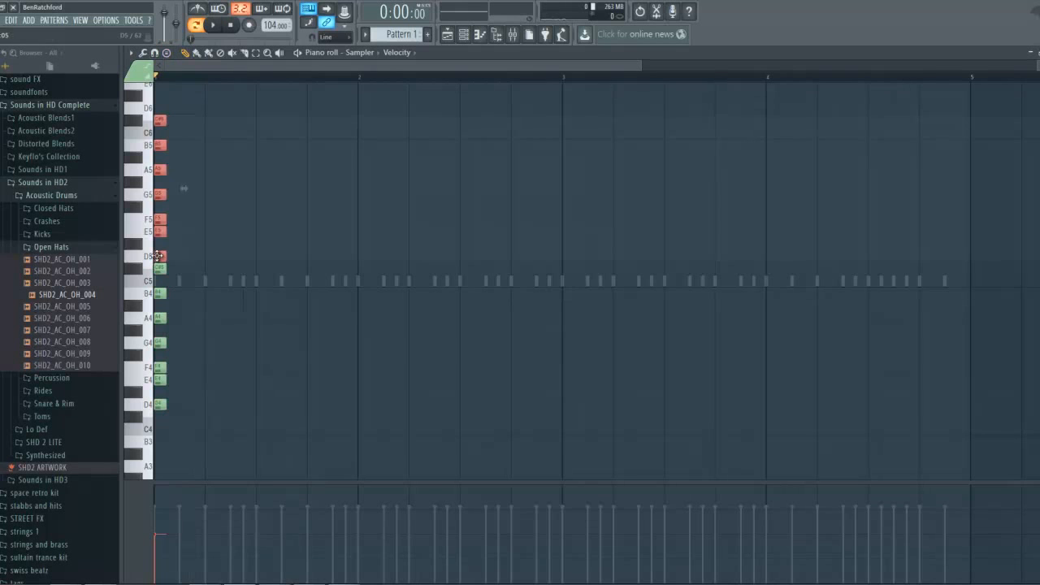
Step: Stamp a third melodic minor scale starting on D6 in bar 1 and look over the stacked scale notes
{"action": "scroll", "coordinate": [214, 262], "scroll_direction": "up", "scroll_amount": 4}
{"action": "left_click", "coordinate": [167, 53]}
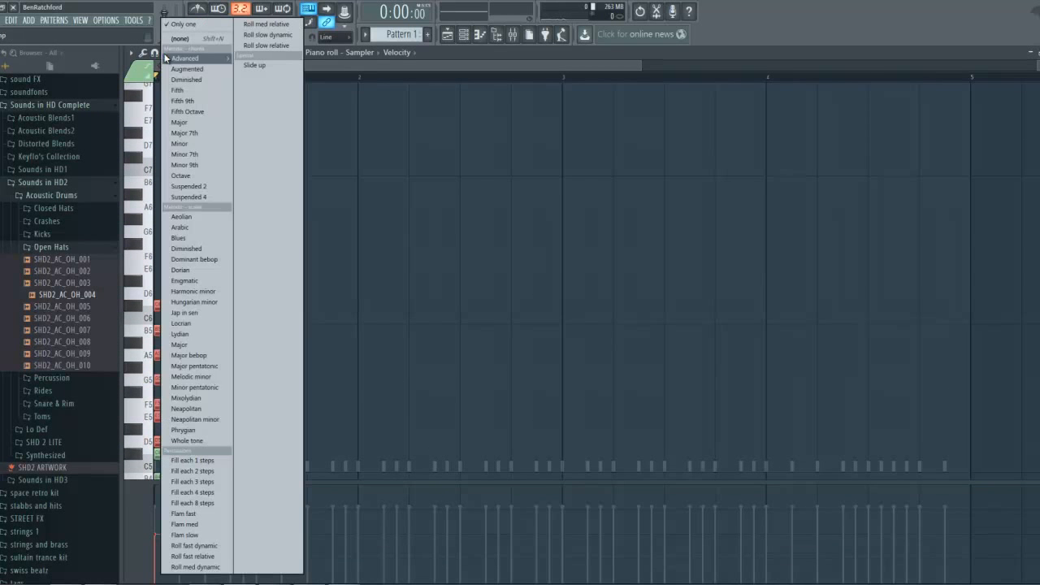
{"action": "left_click", "coordinate": [210, 377]}
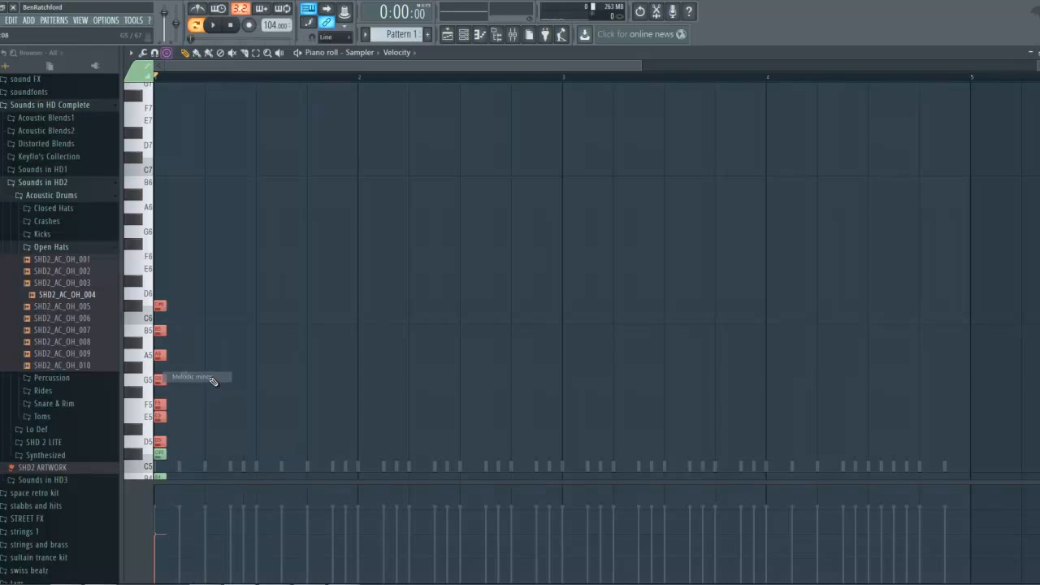
{"action": "left_click", "coordinate": [160, 294]}
{"action": "scroll", "coordinate": [231, 326], "scroll_direction": "down", "scroll_amount": 6}
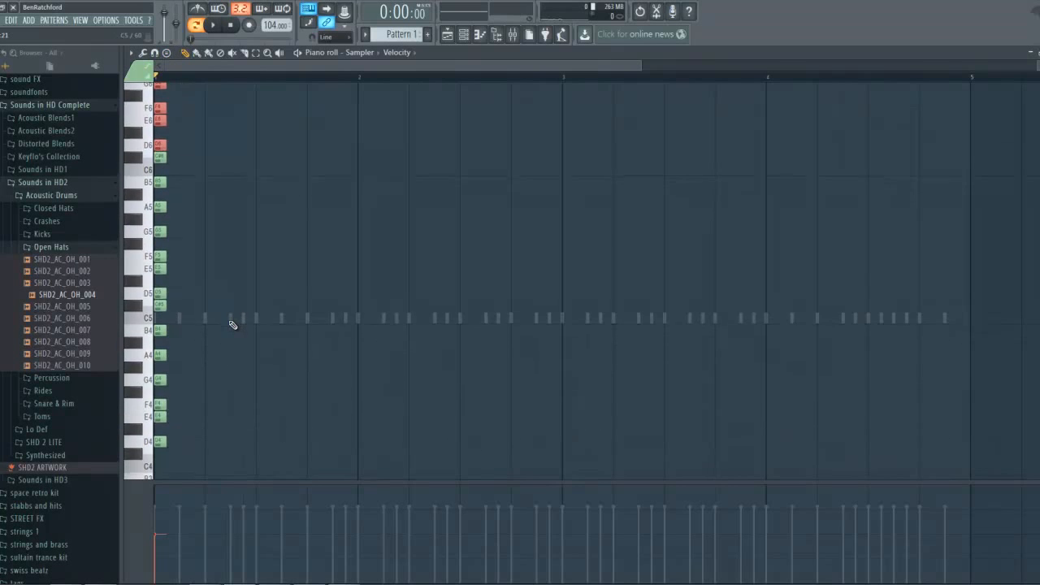
{"action": "scroll", "coordinate": [227, 330], "scroll_direction": "up", "scroll_amount": 5}
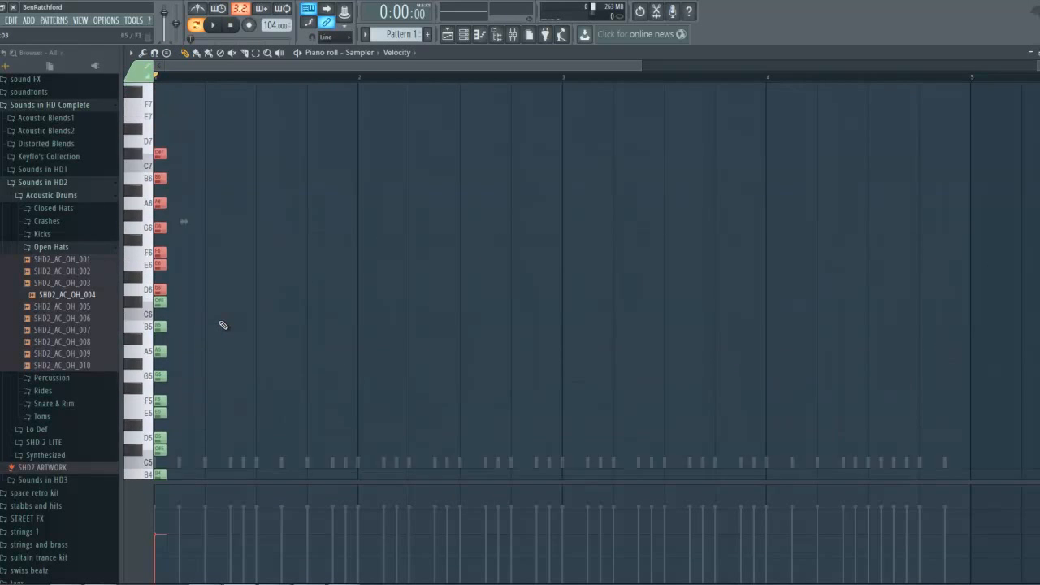
{"action": "scroll", "coordinate": [224, 325], "scroll_direction": "down", "scroll_amount": 5}
{"action": "scroll", "coordinate": [224, 325], "scroll_direction": "up", "scroll_amount": 3}
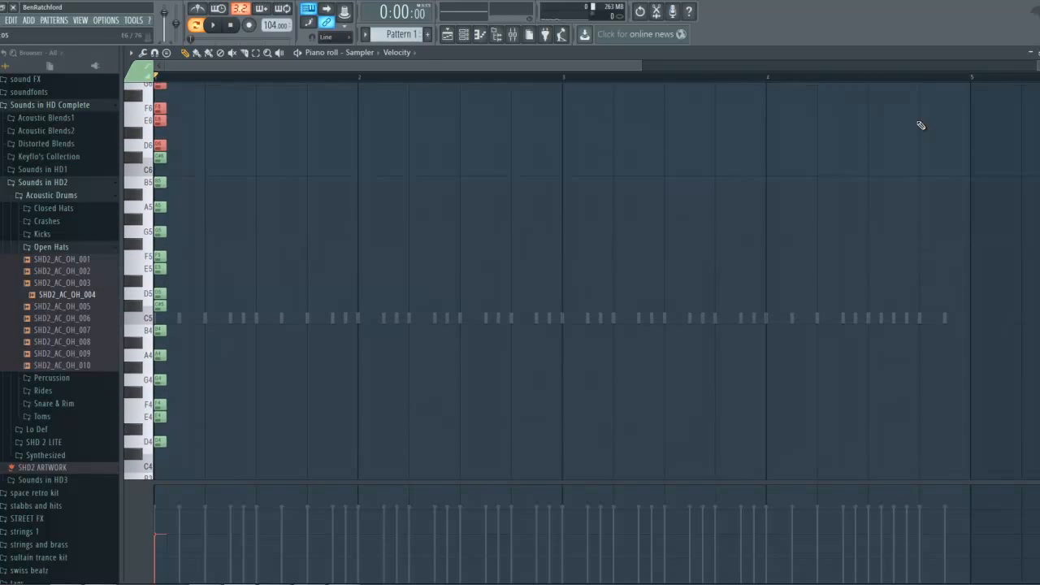
Step: Select all the scale notes in bar 1 and copy them to the start of bars 2, 3 and 4
{"action": "key", "text": "ctrl+a"}
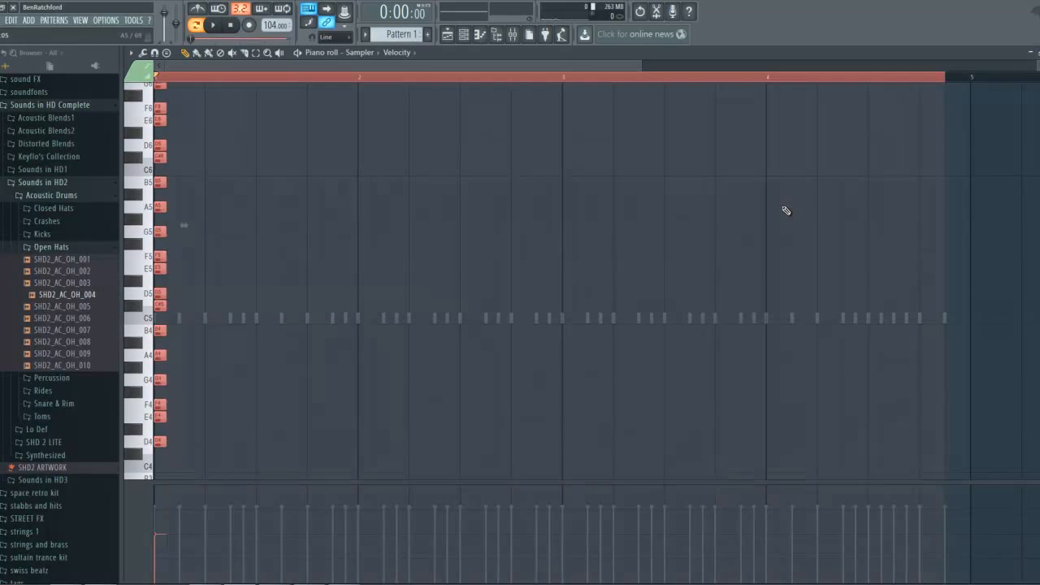
{"action": "key", "text": "ctrl+b"}
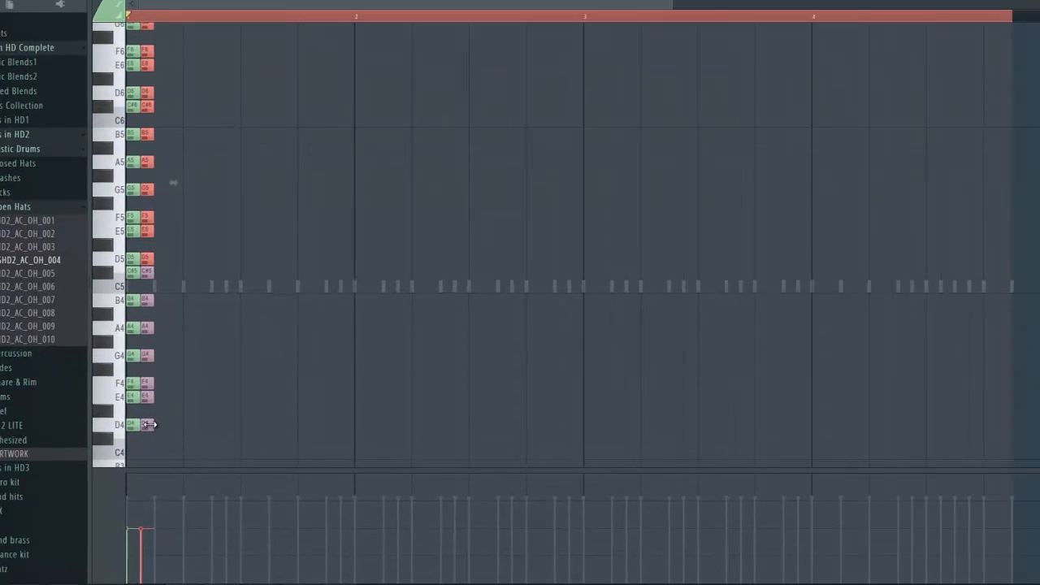
{"action": "left_click_drag", "start_coordinate": [84, 384], "coordinate": [350, 376]}
{"action": "key", "text": "ctrl+v"}
{"action": "left_click", "coordinate": [67, 378]}
{"action": "left_click_drag", "start_coordinate": [74, 378], "coordinate": [645, 381]}
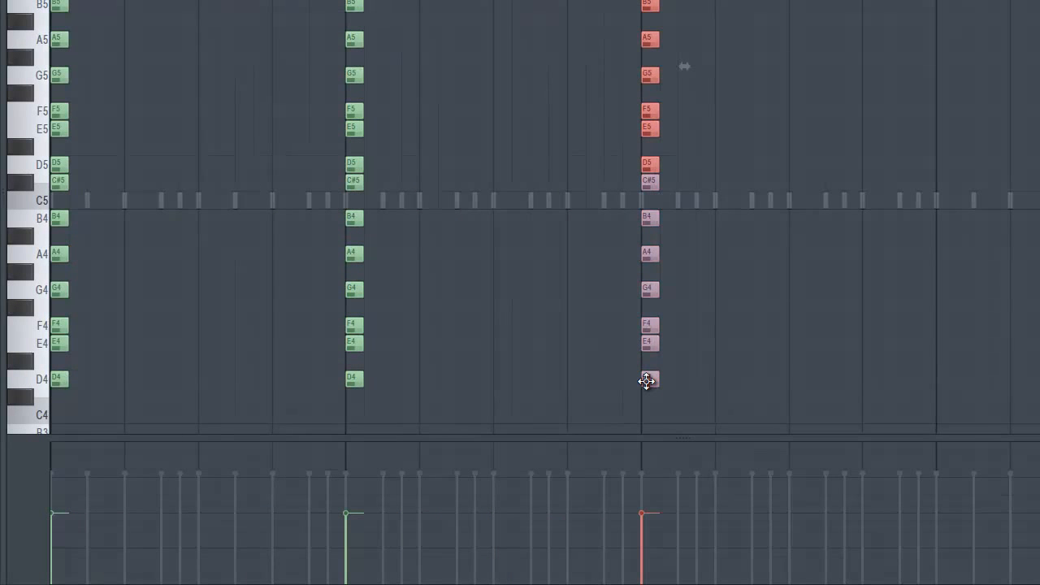
{"action": "key", "text": "ctrl+v"}
{"action": "left_click_drag", "start_coordinate": [74, 372], "coordinate": [939, 370]}
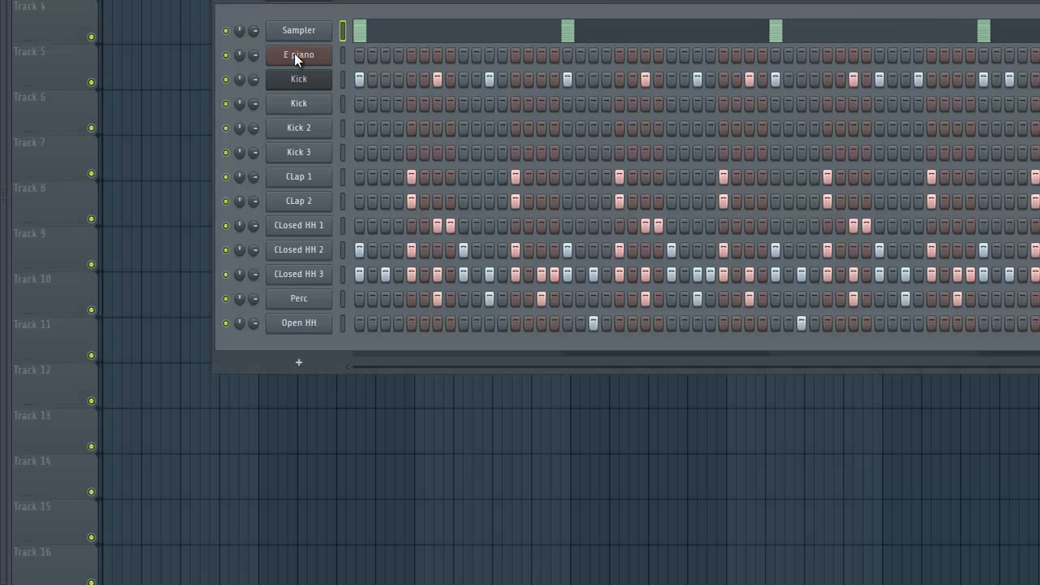
Step: Check the scale's ghost notes in the E piano channel's piano roll, and return to the Sampler's piano roll at Quick zoom 3
{"action": "right_click", "coordinate": [298, 57]}
{"action": "left_click", "coordinate": [381, 63]}
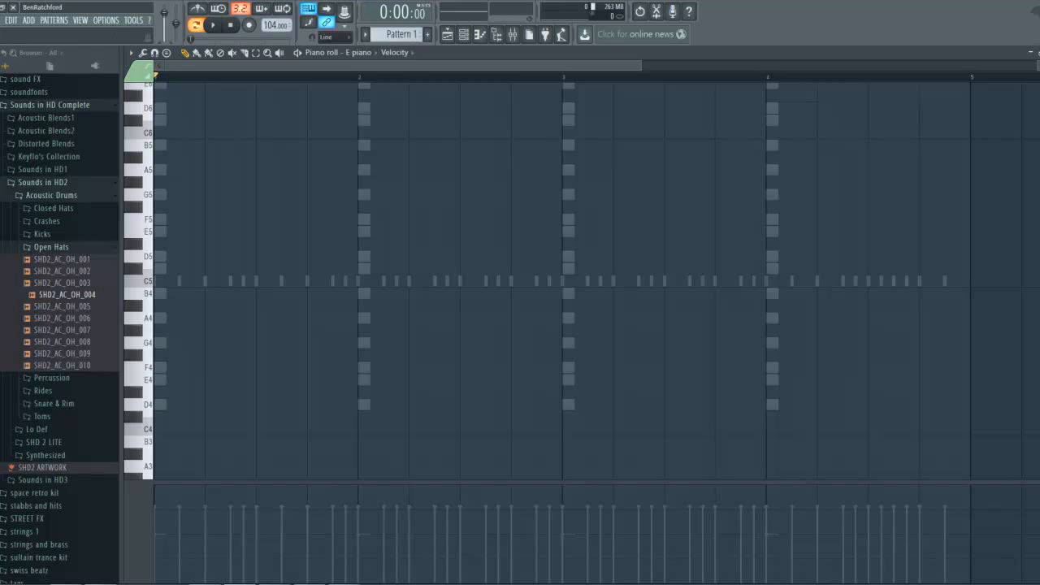
{"action": "left_click", "coordinate": [1039, 53]}
{"action": "left_click", "coordinate": [416, 203]}
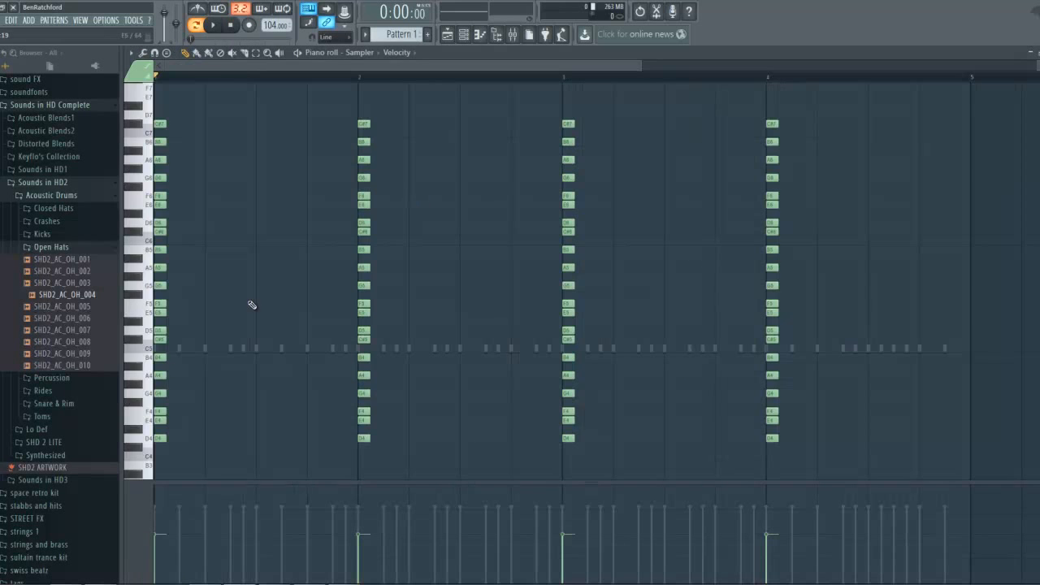
{"action": "left_click", "coordinate": [269, 55]}
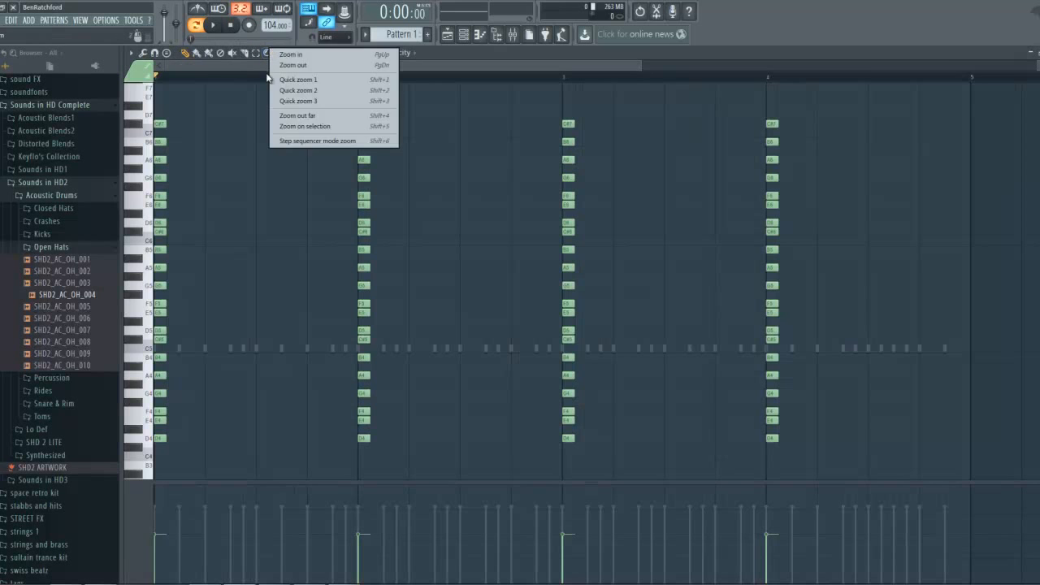
{"action": "left_click", "coordinate": [279, 103]}
{"action": "left_click", "coordinate": [280, 268]}
{"action": "right_click", "coordinate": [280, 267]}
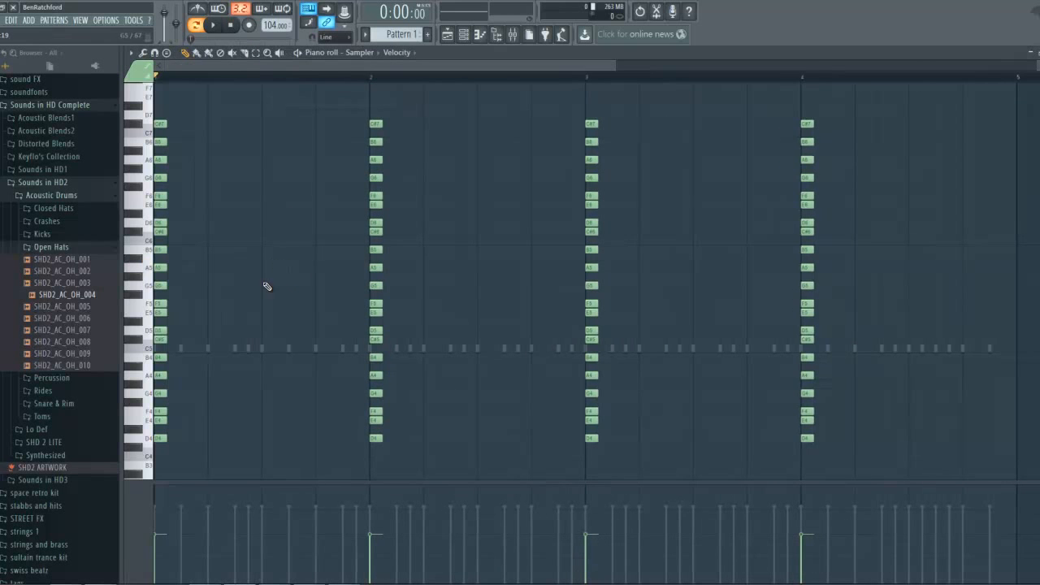
{"action": "scroll", "coordinate": [260, 291], "scroll_direction": "down", "scroll_amount": 3}
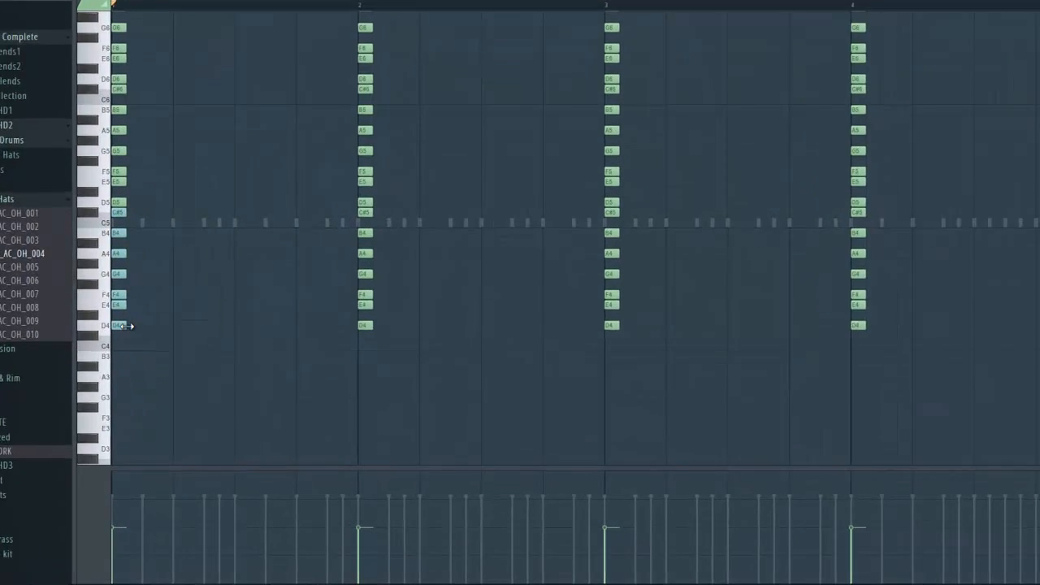
{"action": "left_click", "coordinate": [102, 274]}
{"action": "right_click", "coordinate": [115, 275]}
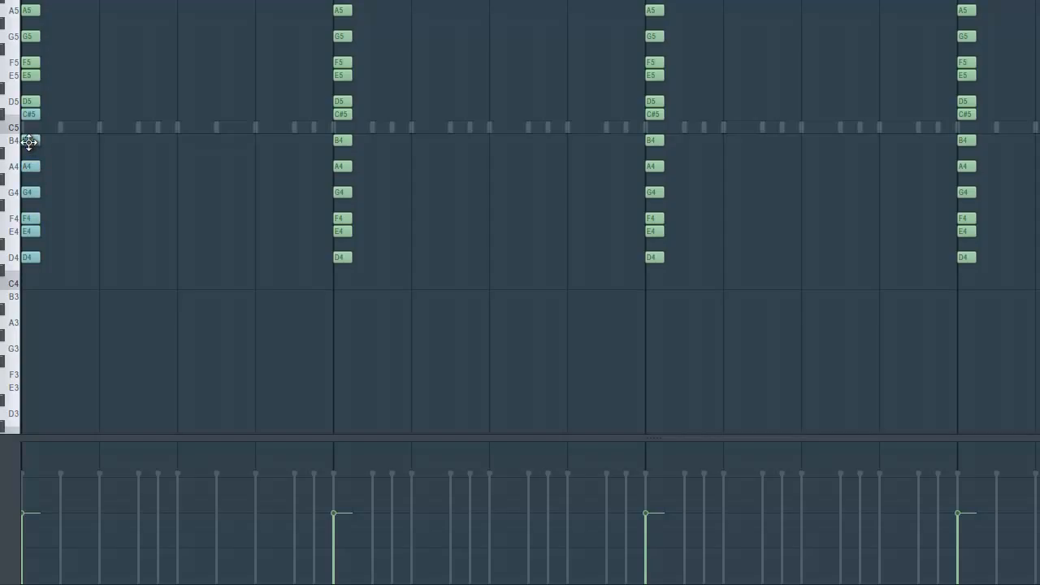
{"action": "left_click_drag", "start_coordinate": [50, 153], "coordinate": [68, 158]}
{"action": "key", "text": "ctrl+z"}
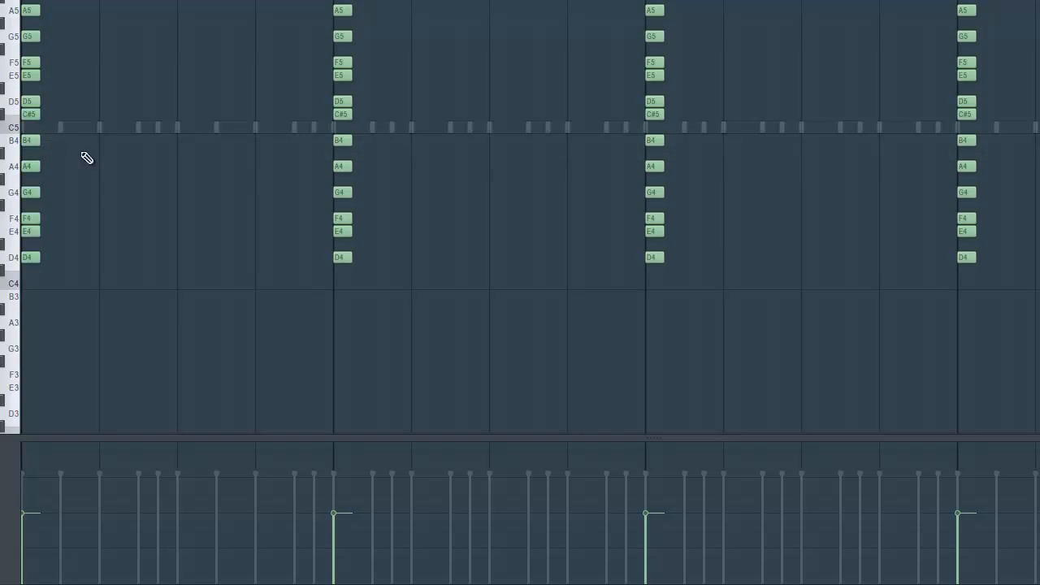
Step: Draw the notes D4, E4, F4, G4, A4, A#4, C5 and D5 half a beat into bar 1
{"action": "left_click", "coordinate": [71, 258]}
{"action": "left_click", "coordinate": [68, 232]}
{"action": "left_click", "coordinate": [67, 218]}
{"action": "left_click", "coordinate": [67, 192]}
{"action": "left_click", "coordinate": [68, 166]}
{"action": "left_click", "coordinate": [67, 153]}
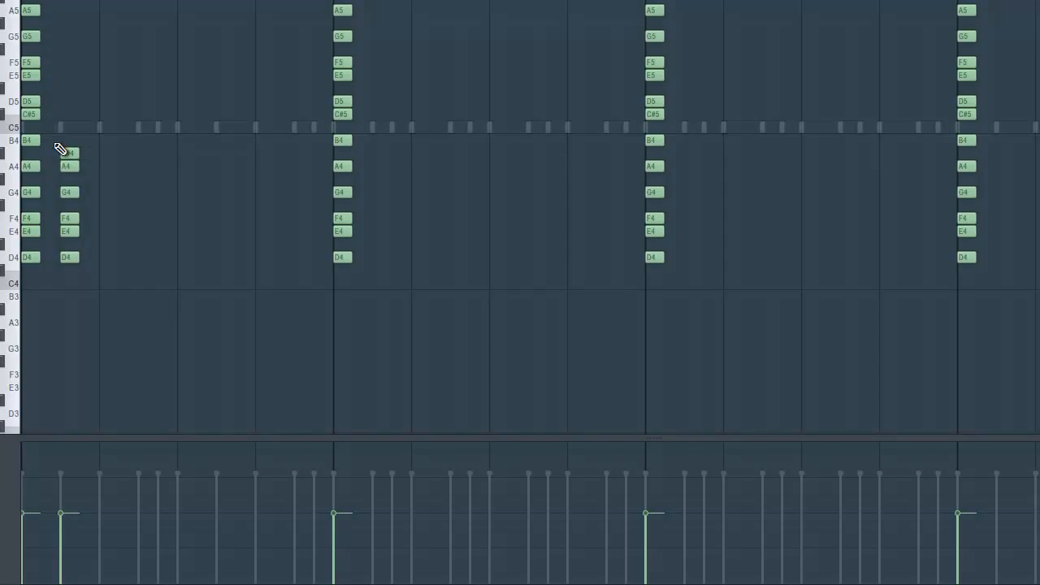
{"action": "left_click", "coordinate": [68, 128]}
{"action": "left_click", "coordinate": [63, 101]}
Step: Delete the stamped melodic minor scales at the start of bars 1 to 4, keeping the hand-drawn notes
{"action": "mouse_move", "coordinate": [28, 101]}
{"action": "left_mouse_down"}
{"action": "mouse_move", "coordinate": [30, 9]}
{"action": "mouse_move", "coordinate": [27, 203]}
{"action": "left_mouse_up"}
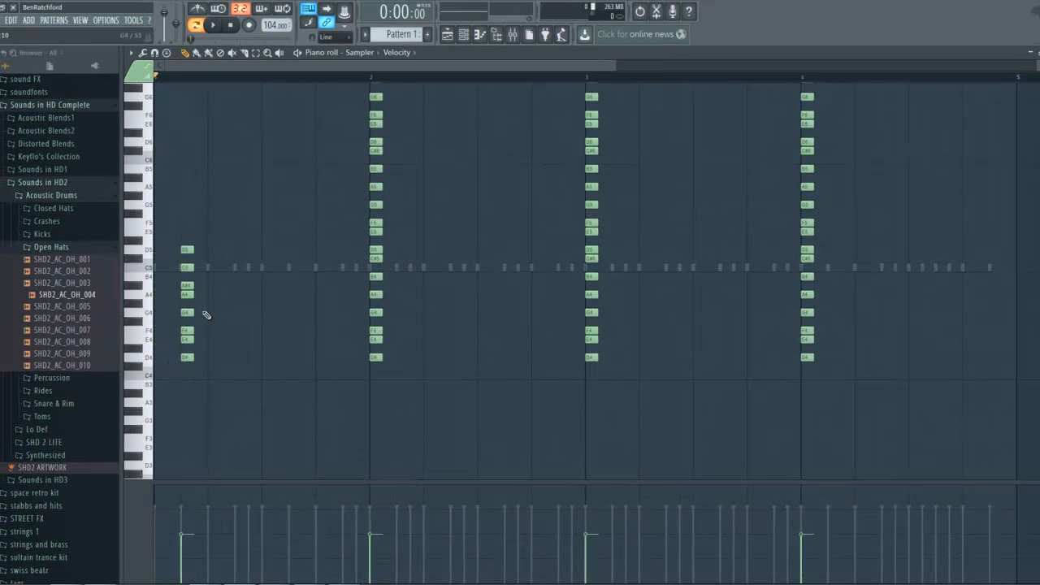
{"action": "scroll", "coordinate": [216, 290], "scroll_direction": "up", "scroll_amount": 4}
{"action": "mouse_move", "coordinate": [378, 101]}
{"action": "left_mouse_down"}
{"action": "mouse_move", "coordinate": [395, 251]}
{"action": "mouse_move", "coordinate": [392, 432]}
{"action": "left_mouse_up"}
{"action": "mouse_move", "coordinate": [546, 213]}
{"action": "left_mouse_down"}
{"action": "mouse_move", "coordinate": [593, 130]}
{"action": "mouse_move", "coordinate": [606, 422]}
{"action": "mouse_move", "coordinate": [823, 366]}
{"action": "mouse_move", "coordinate": [802, 112]}
{"action": "left_mouse_up"}
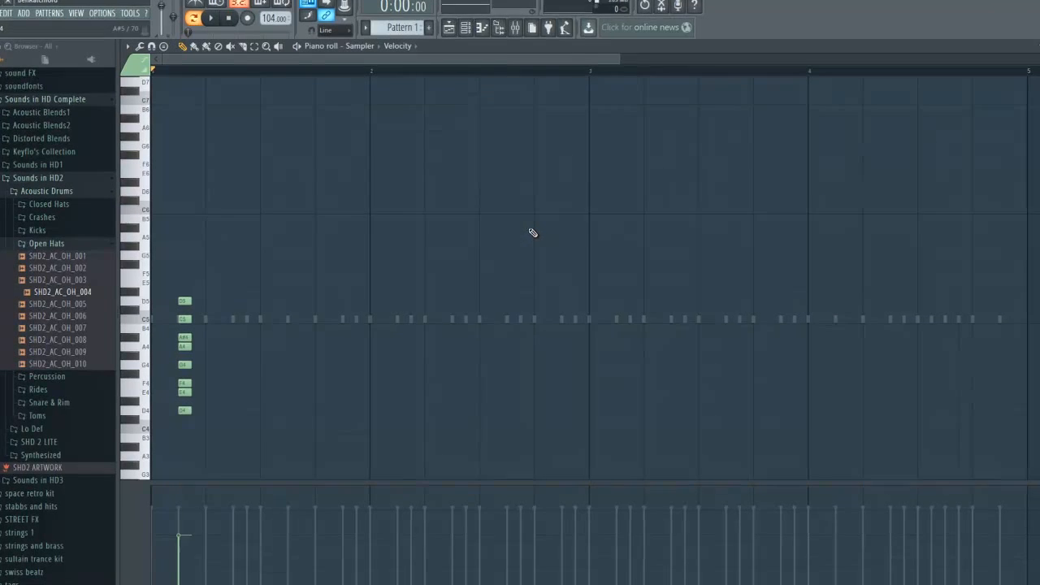
Step: Move the eight hand-drawn scale notes to the start of bar 1 and copy them up the octaves to cover D4 to D7
{"action": "left_click_drag", "start_coordinate": [100, 214], "coordinate": [163, 416]}
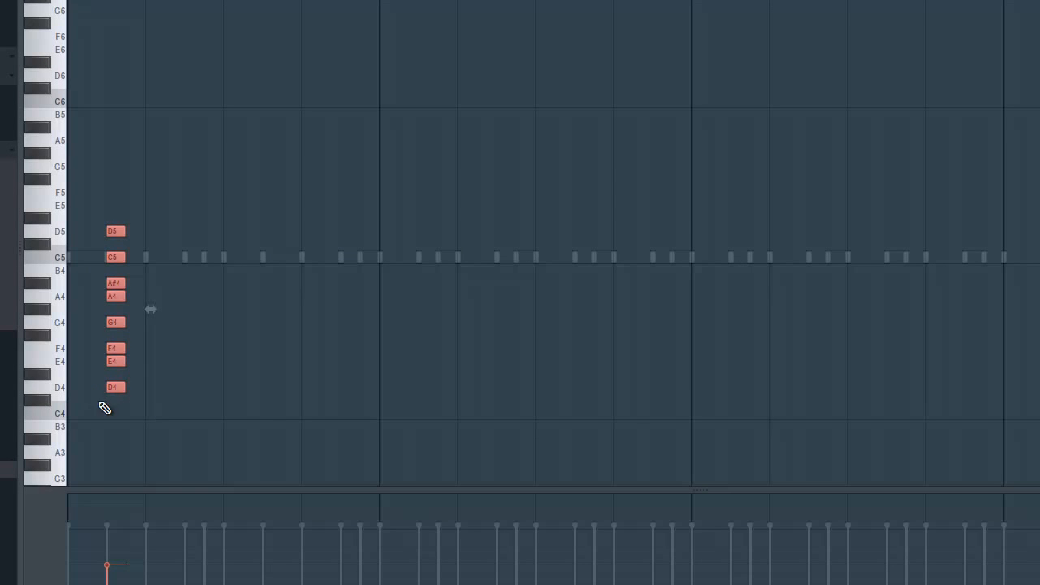
{"action": "left_click_drag", "start_coordinate": [111, 385], "coordinate": [76, 77]}
{"action": "right_click", "coordinate": [75, 231]}
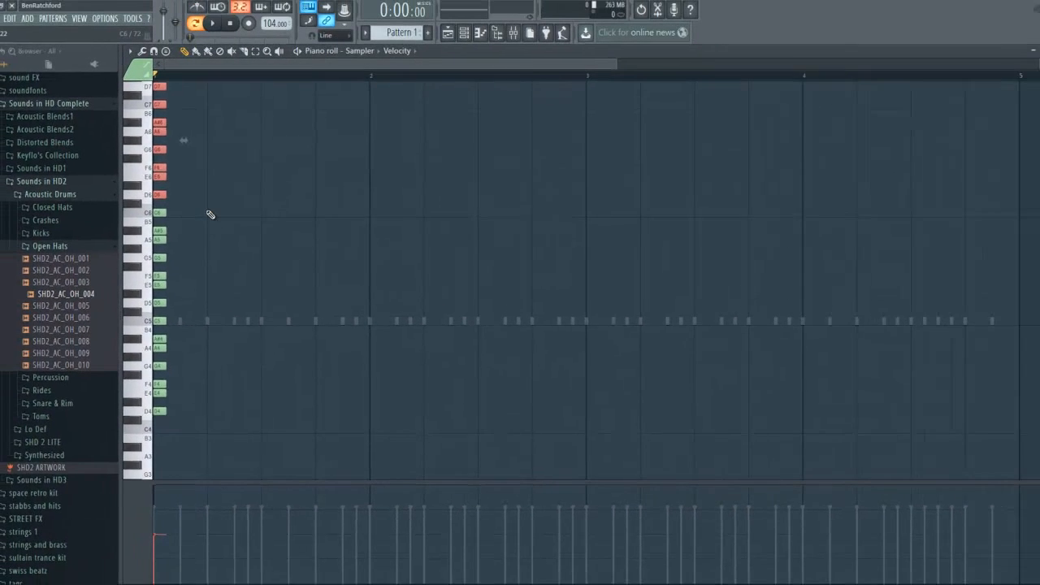
Step: Select all the three-octave scale notes in bar 1 and copy them to the start of bars 2, 3 and 4
{"action": "scroll", "coordinate": [210, 214], "scroll_direction": "up", "scroll_amount": 3}
{"action": "scroll", "coordinate": [211, 214], "scroll_direction": "down", "scroll_amount": 4}
{"action": "key", "text": "ctrl+a"}
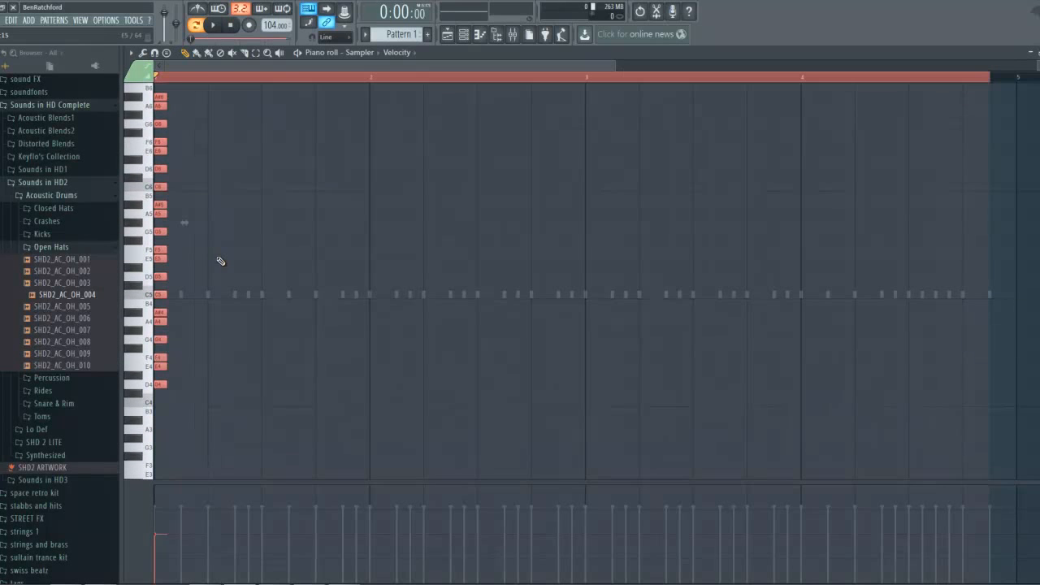
{"action": "key", "text": "ctrl+b"}
{"action": "left_click_drag", "start_coordinate": [175, 387], "coordinate": [383, 395]}
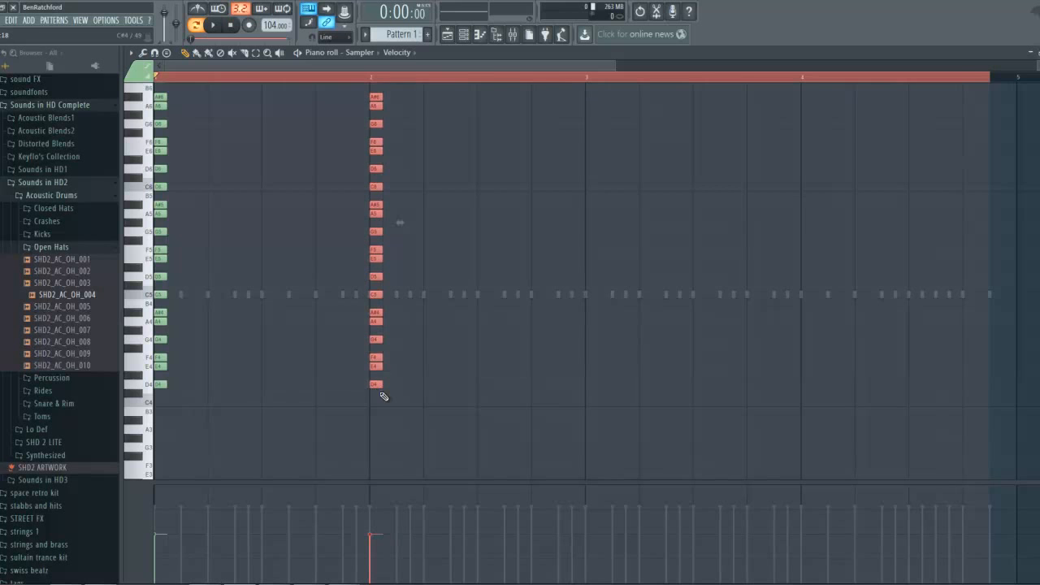
{"action": "key", "text": "ctrl+v"}
{"action": "left_click_drag", "start_coordinate": [172, 386], "coordinate": [576, 386]}
{"action": "key", "text": "ctrl+v"}
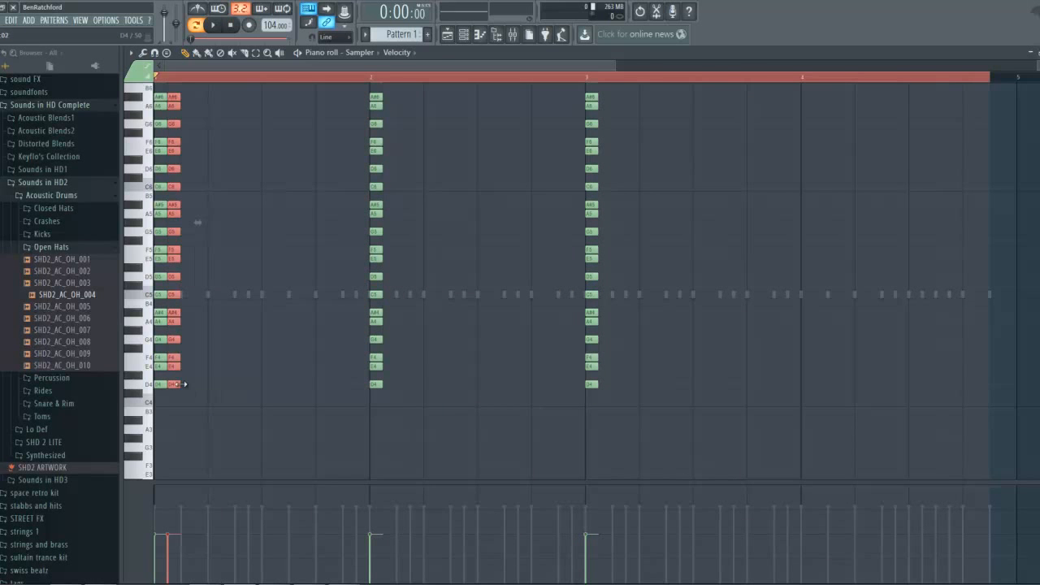
{"action": "left_click_drag", "start_coordinate": [174, 383], "coordinate": [807, 383]}
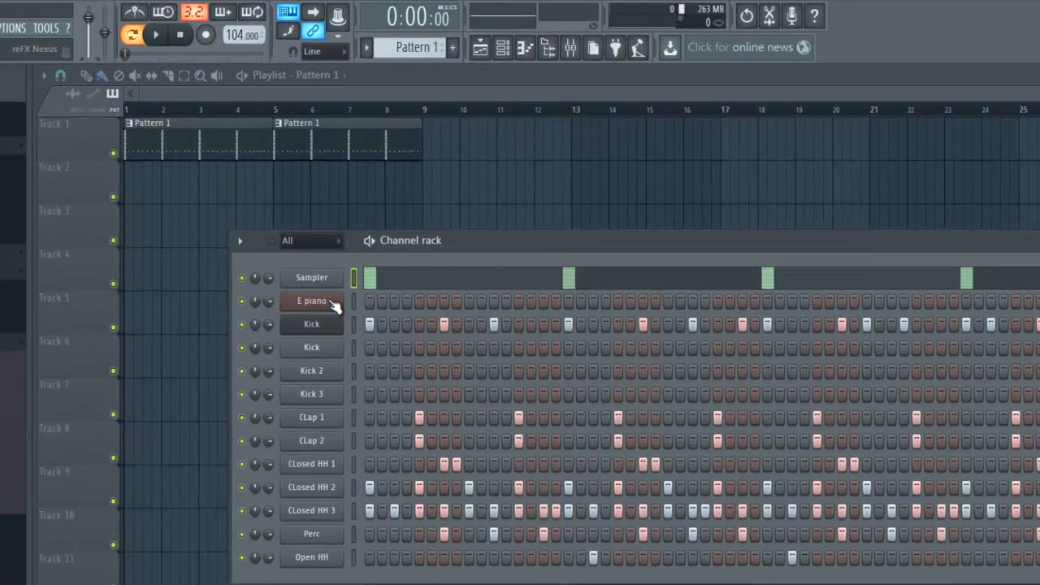
Step: In the E piano channel's piano roll, stamp a Minor 7th chord on D5 at the start of bar 1 and lengthen it to one full bar
{"action": "right_click", "coordinate": [333, 217]}
{"action": "left_click", "coordinate": [381, 316]}
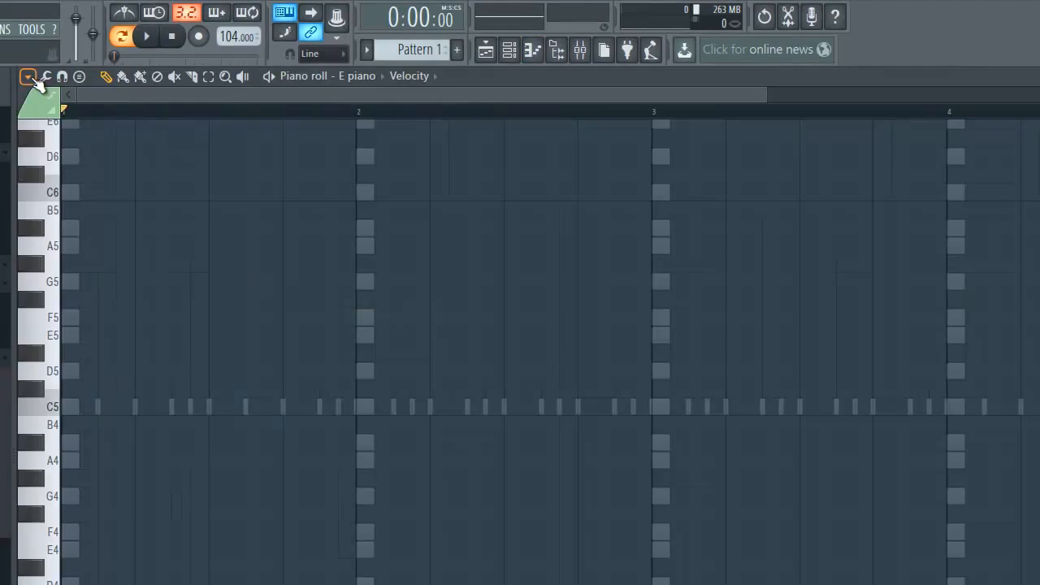
{"action": "left_click", "coordinate": [78, 77]}
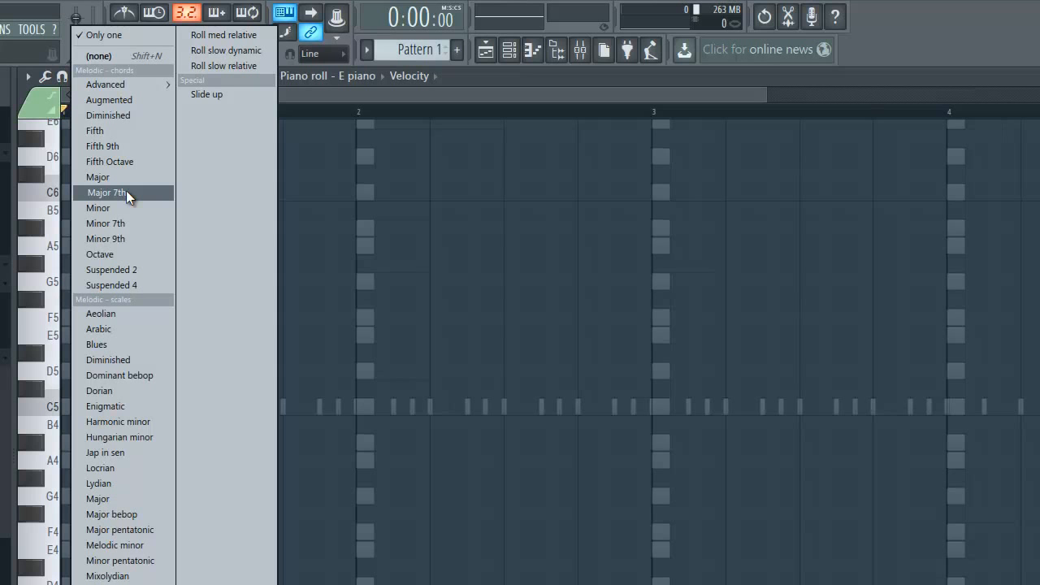
{"action": "left_click", "coordinate": [114, 222]}
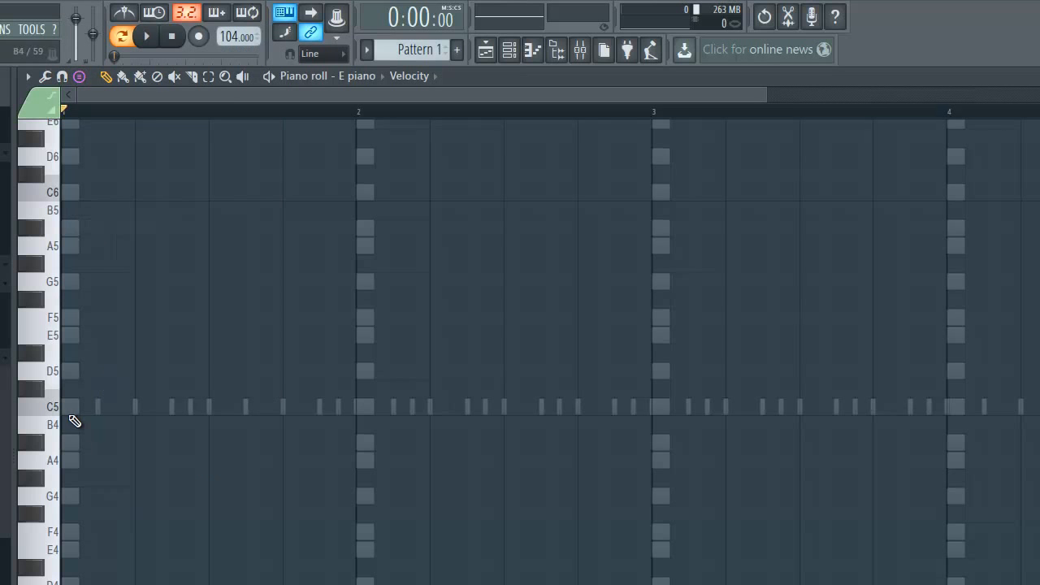
{"action": "left_click", "coordinate": [64, 372]}
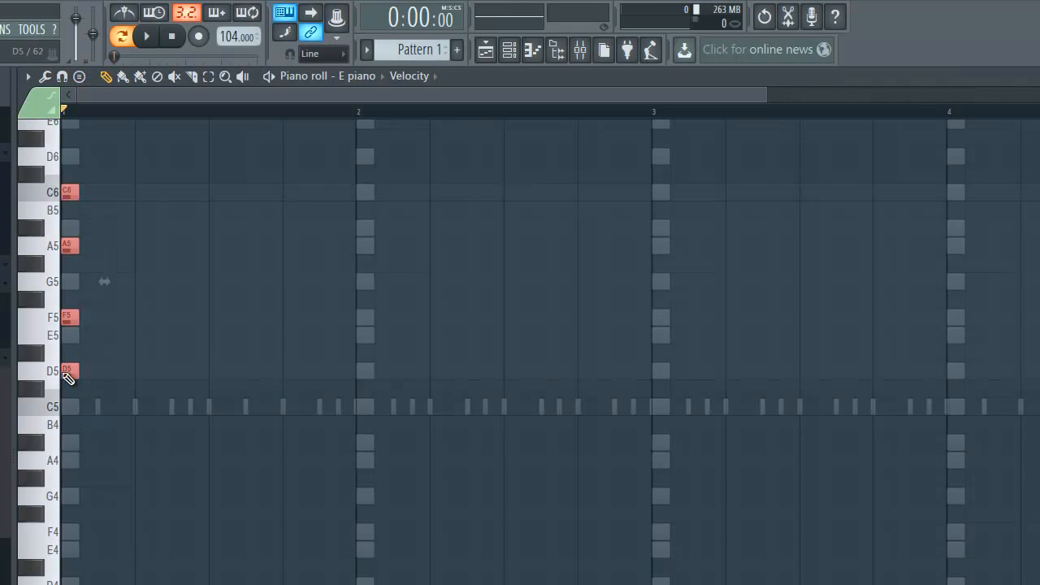
{"action": "scroll", "coordinate": [168, 418], "scroll_direction": "up", "scroll_amount": 2}
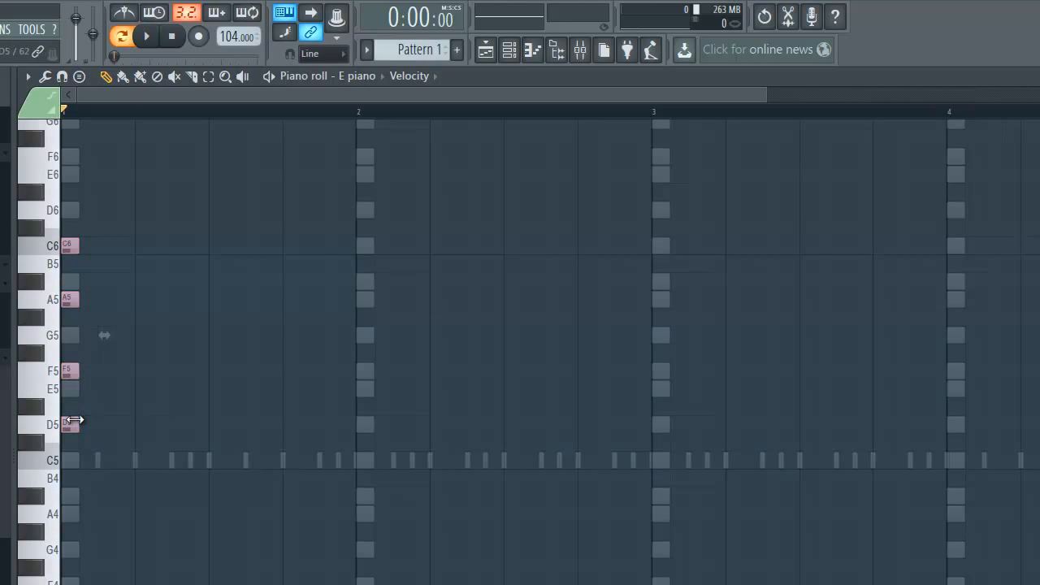
{"action": "left_click_drag", "start_coordinate": [79, 423], "coordinate": [350, 420]}
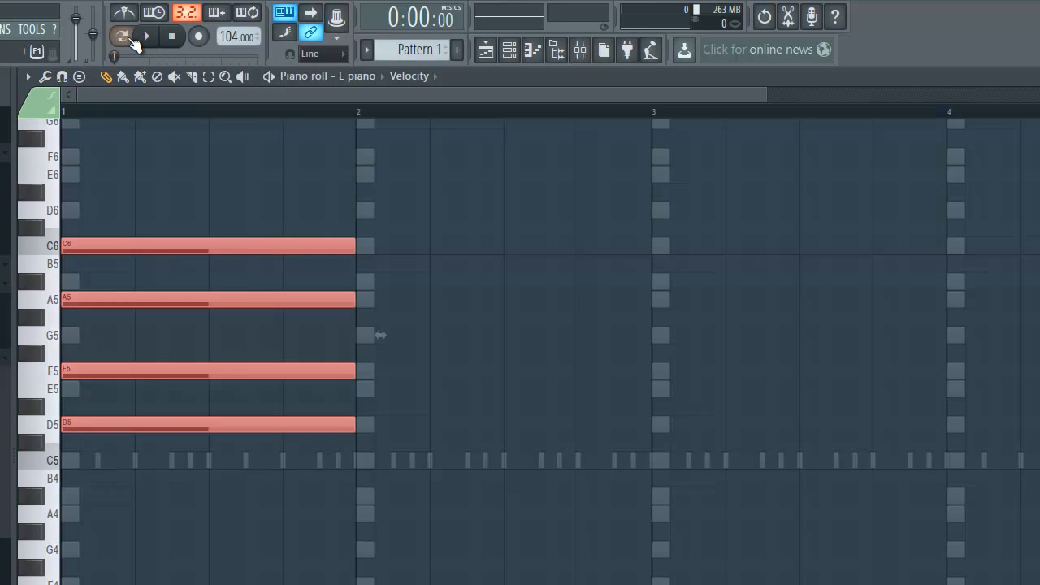
Step: Play back the D minor 7th chord in bar 1 and stop playback
{"action": "left_click", "coordinate": [148, 38]}
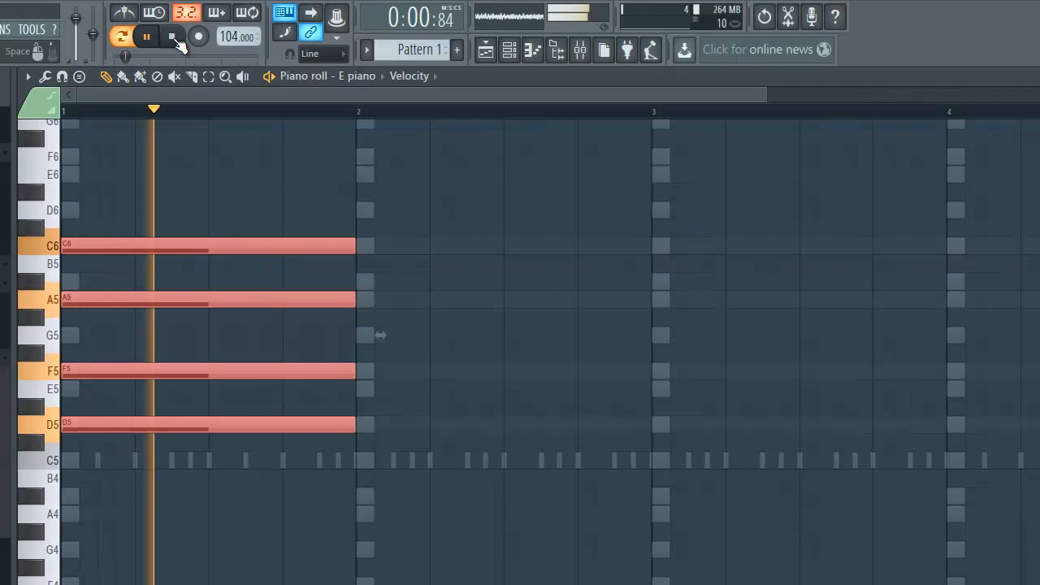
{"action": "left_click", "coordinate": [174, 37]}
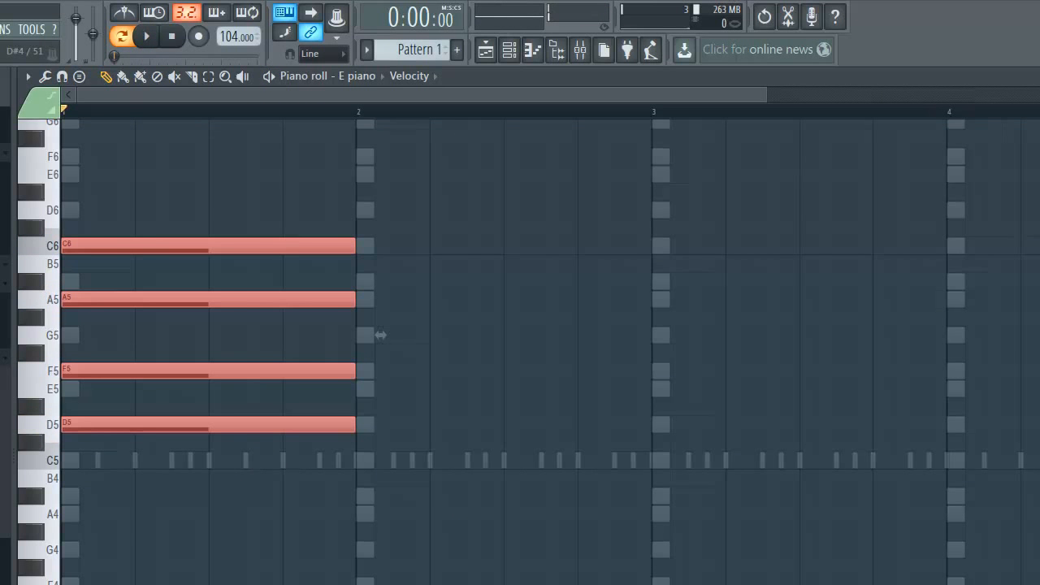
{"action": "key", "text": "space"}
{"action": "key", "text": "space"}
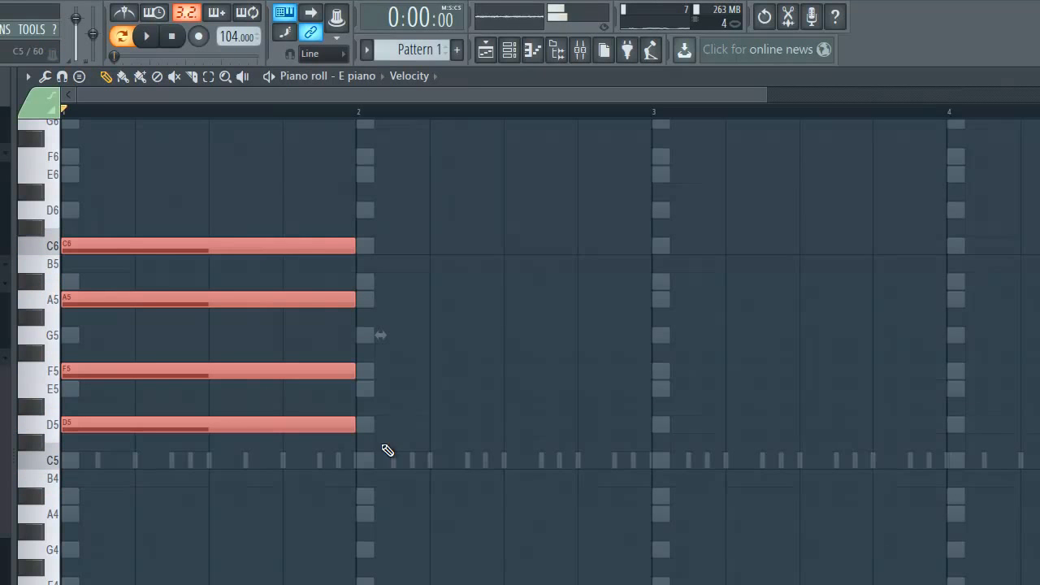
Step: Stamp a one-bar Minor chord on B4 at bar 2 and move it to bar 3
{"action": "left_click", "coordinate": [87, 79]}
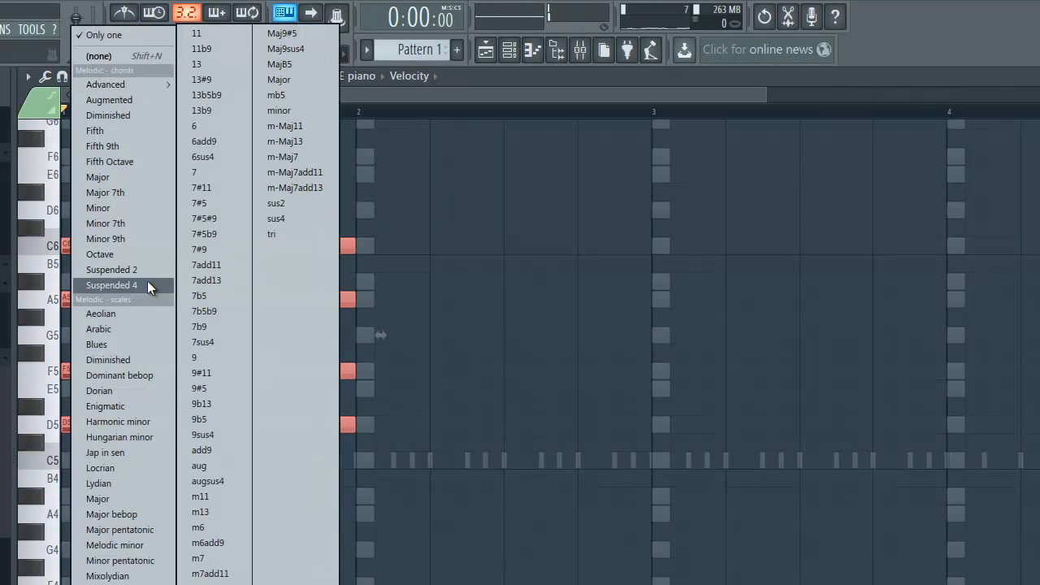
{"action": "left_click", "coordinate": [151, 208]}
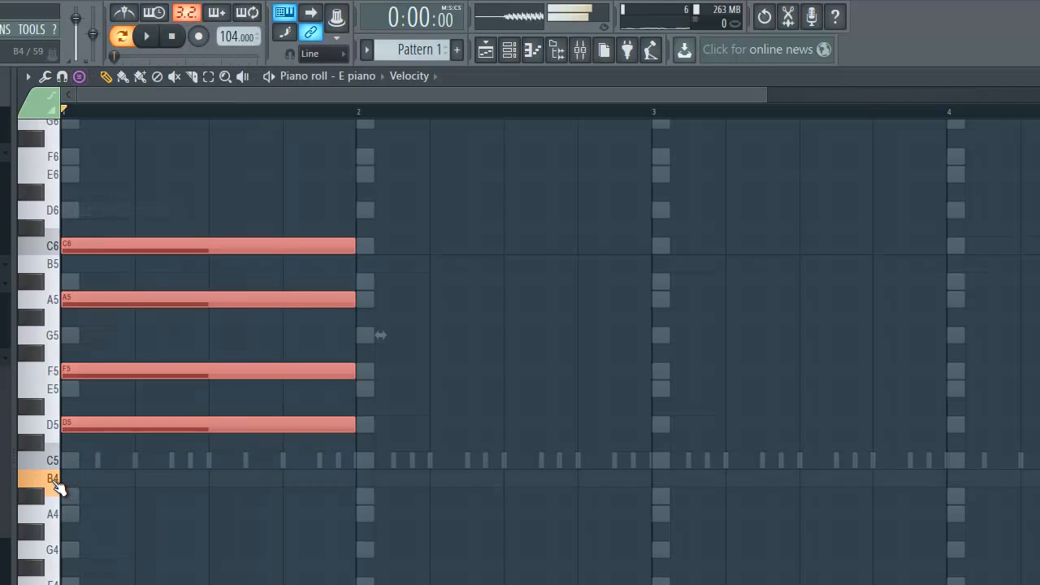
{"action": "left_click", "coordinate": [356, 480]}
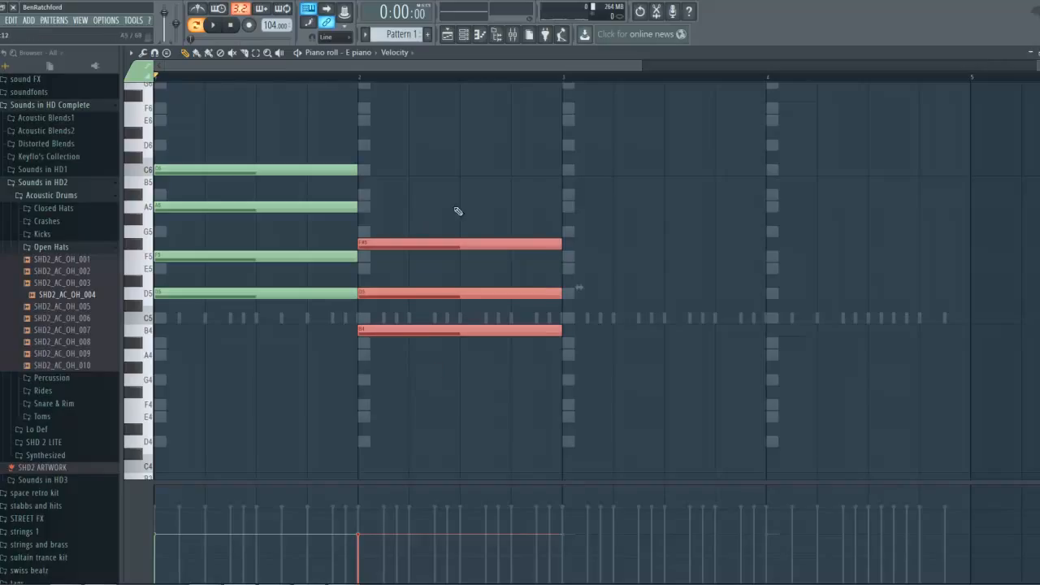
{"action": "left_click", "coordinate": [658, 282]}
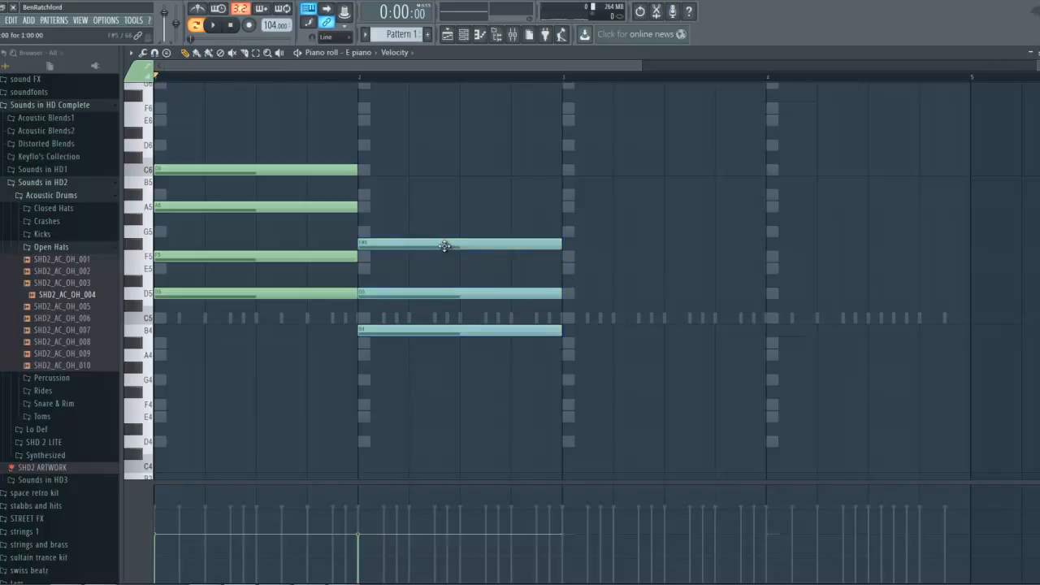
{"action": "left_click_drag", "start_coordinate": [423, 239], "coordinate": [626, 249]}
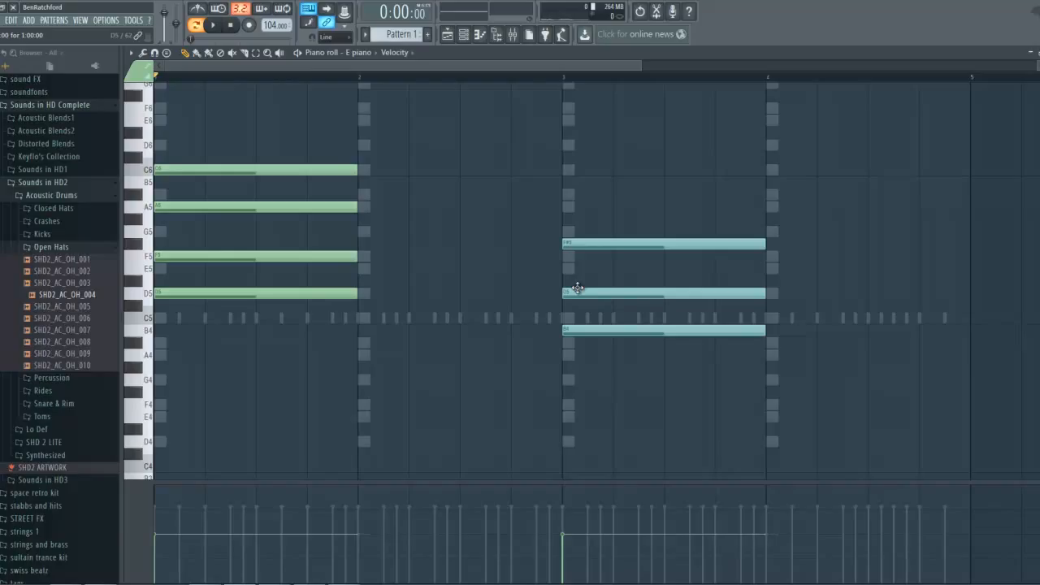
Step: Add a one-bar D6 note above the chord in bar 1 and play the result
{"action": "left_click", "coordinate": [159, 145]}
{"action": "key", "text": "space"}
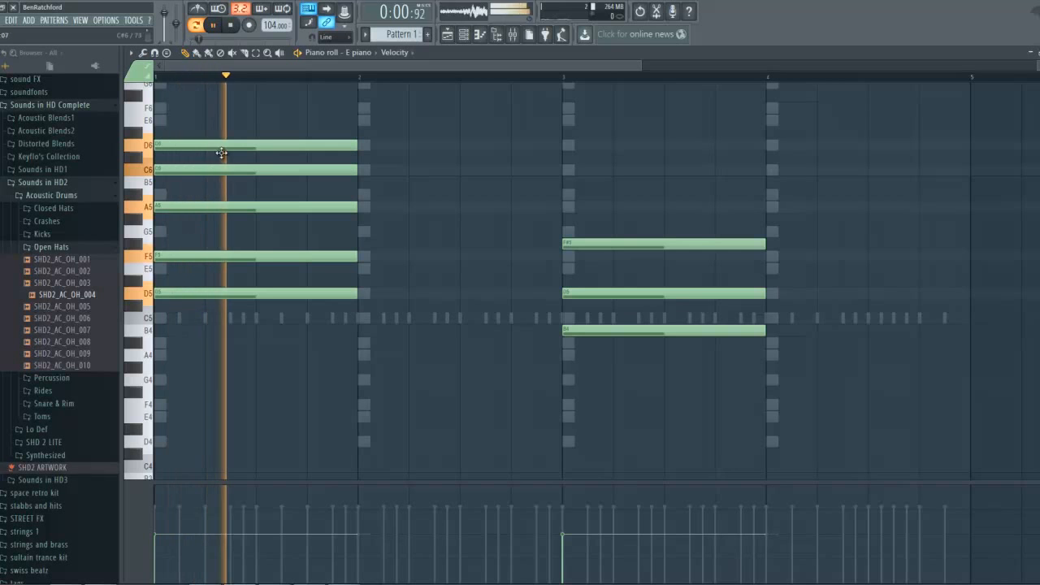
{"action": "key", "text": "space"}
Step: Delete the B minor chord from bar 3 and play back the remaining five-note chord in bar 1
{"action": "right_click", "coordinate": [614, 241]}
{"action": "scroll", "coordinate": [518, 318], "scroll_direction": "down", "scroll_amount": 1}
{"action": "key", "text": "space"}
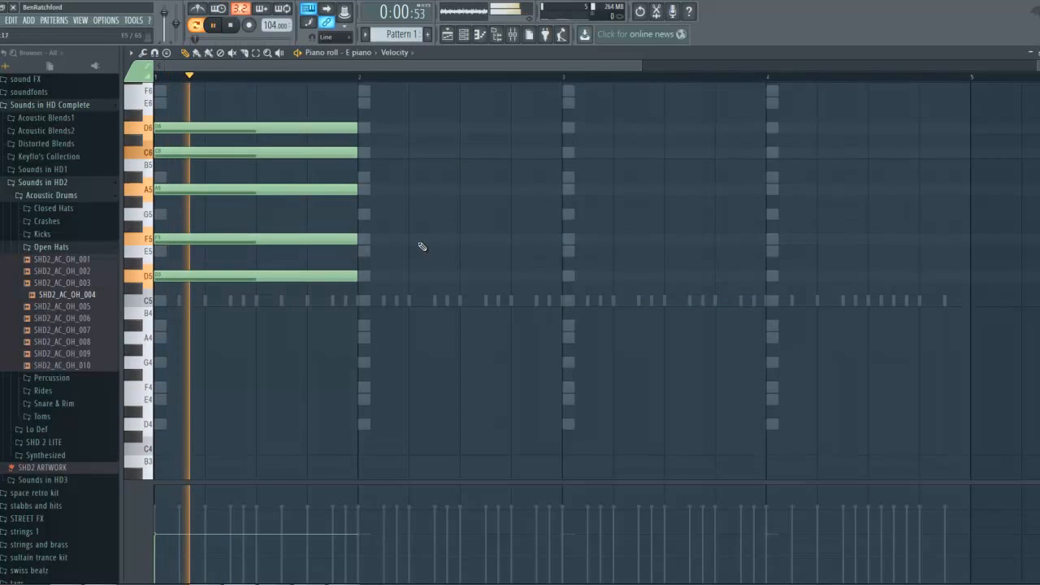
{"action": "scroll", "coordinate": [422, 245], "scroll_direction": "up", "scroll_amount": 4}
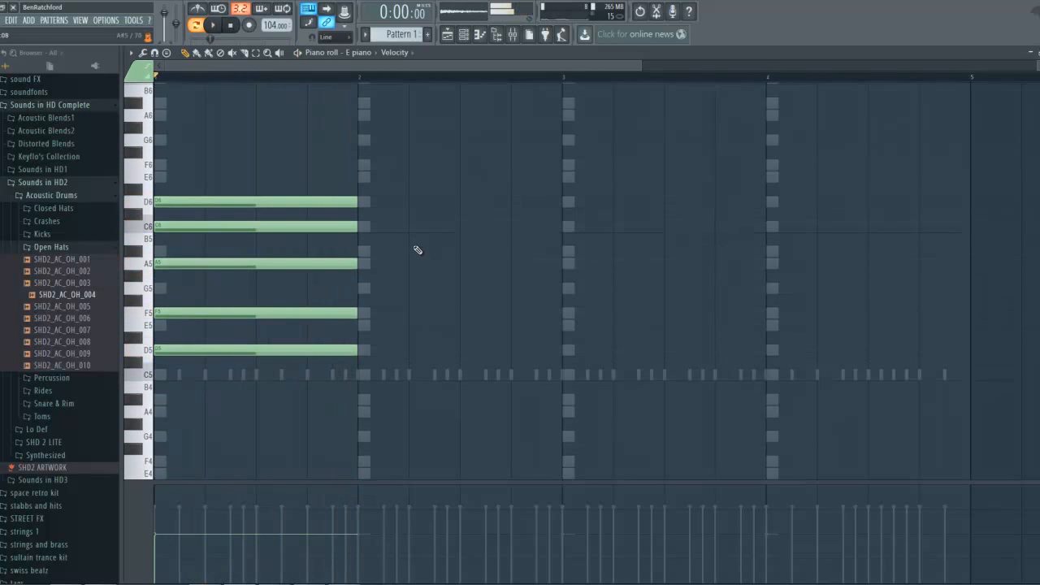
{"action": "key", "text": "space"}
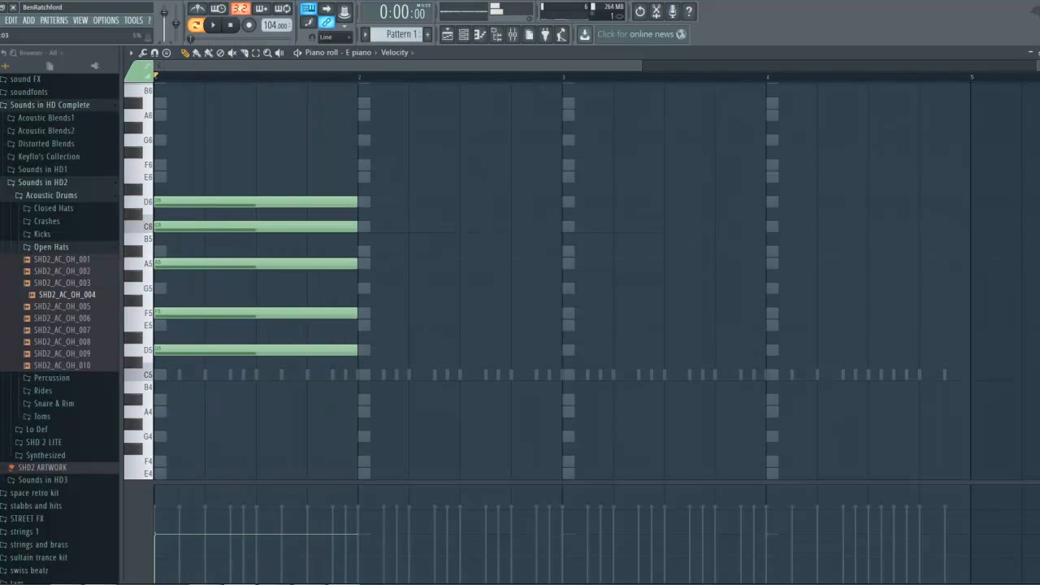
{"action": "key", "text": "space"}
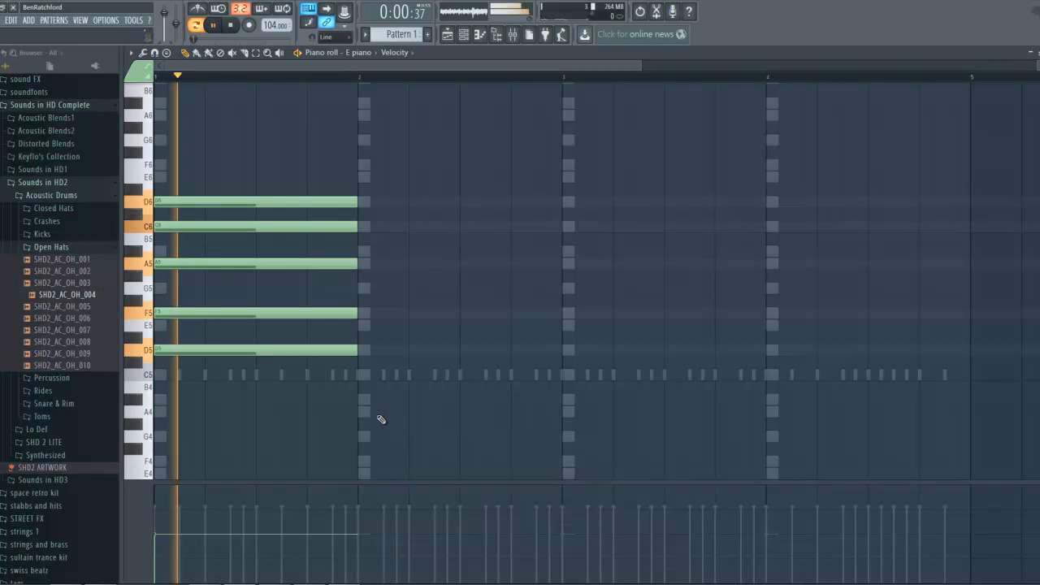
{"action": "key", "text": "space"}
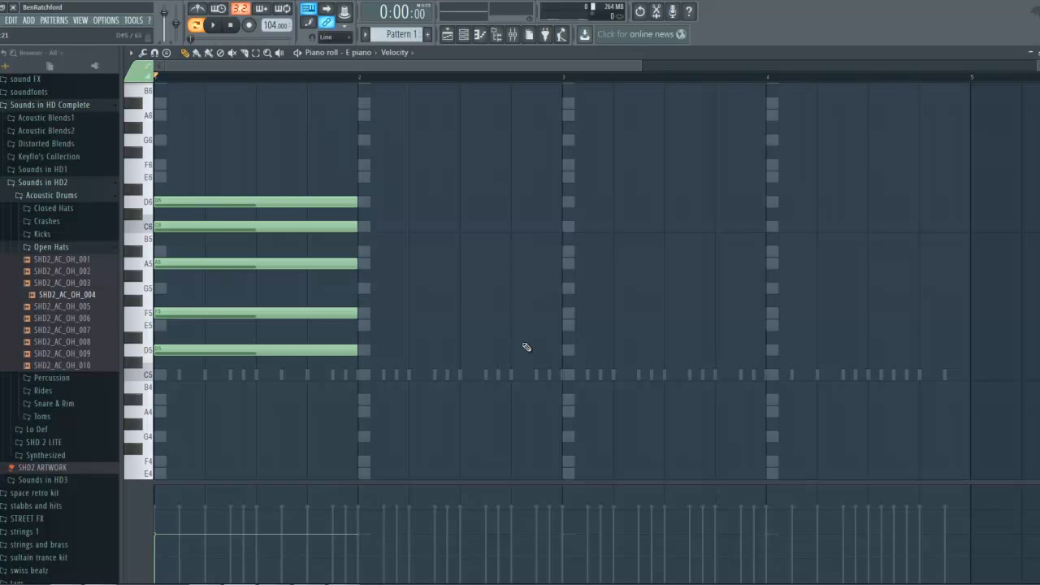
Step: In the Sampler channel's piano roll, select all the scale notes and move them two bars later and one semitone lower
{"action": "left_click", "coordinate": [1036, 52]}
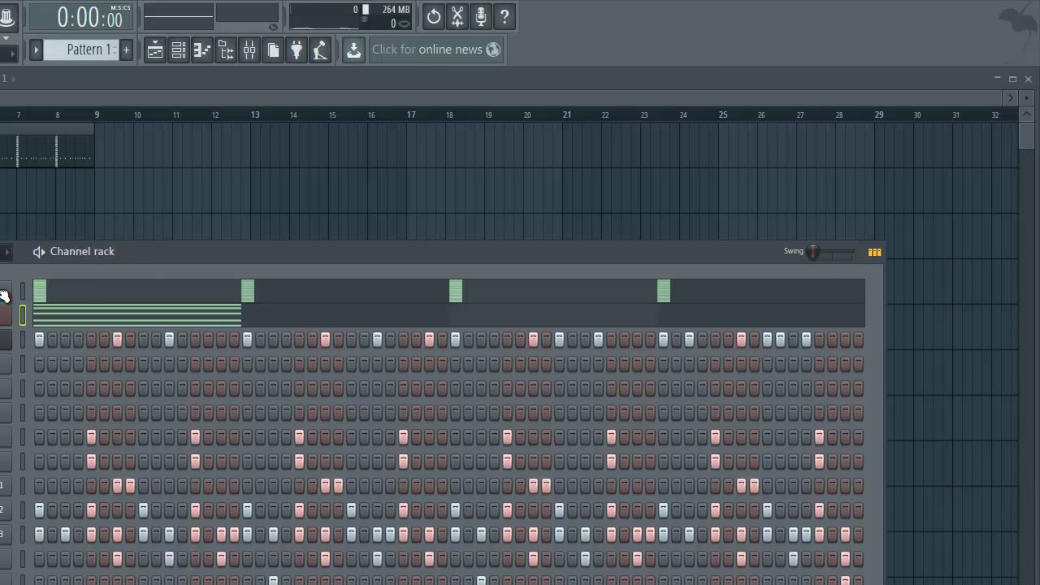
{"action": "left_click", "coordinate": [78, 307]}
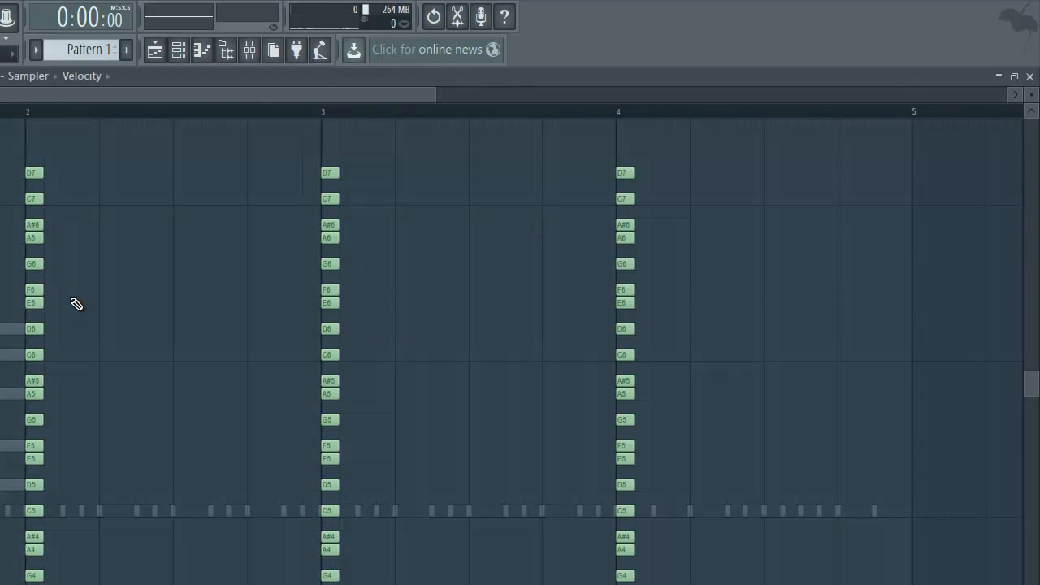
{"action": "left_click_drag", "start_coordinate": [167, 113], "coordinate": [789, 376]}
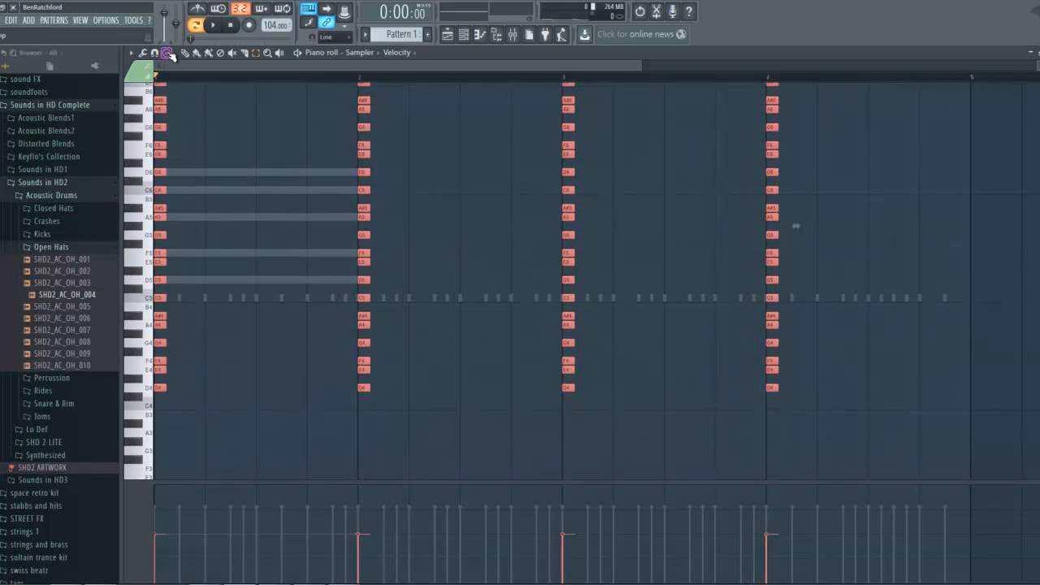
{"action": "left_click_drag", "start_coordinate": [159, 126], "coordinate": [680, 128]}
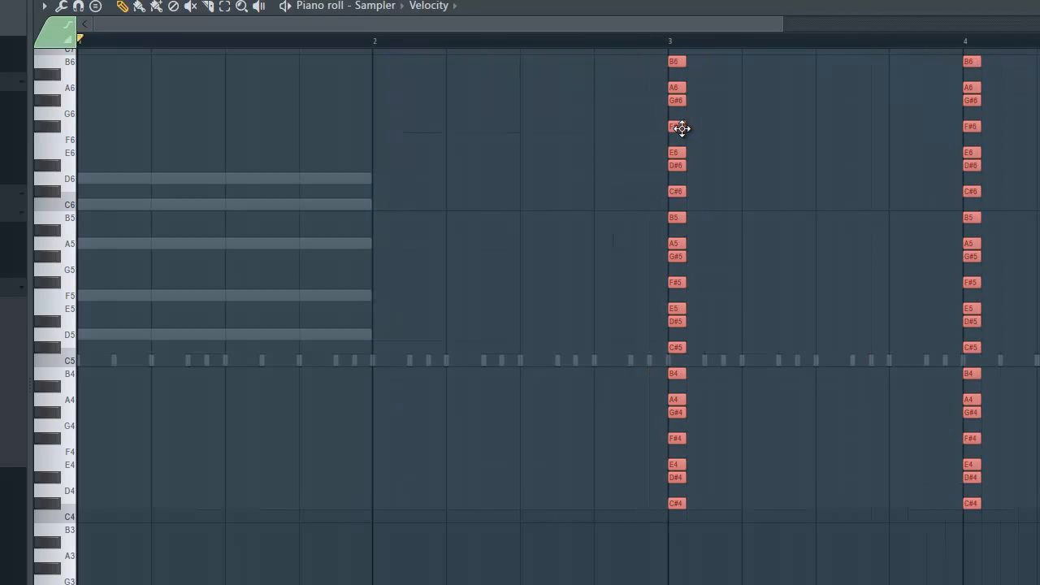
Step: Stamp a Melodic minor scale on D5 at the start of bar 1 to compare it with the chord, and delete it
{"action": "left_click", "coordinate": [94, 7]}
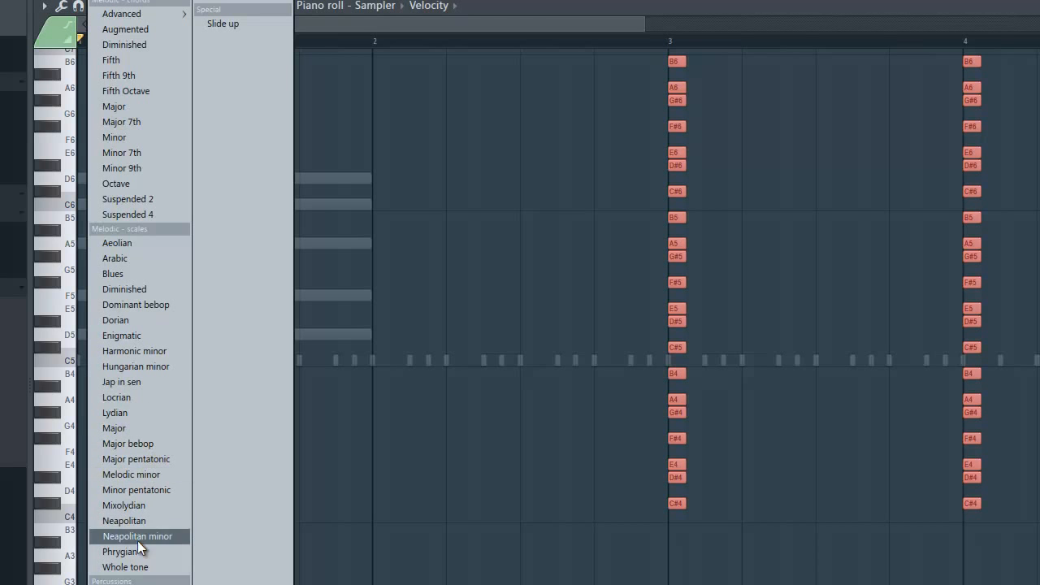
{"action": "left_click", "coordinate": [128, 474]}
{"action": "left_click", "coordinate": [97, 325]}
{"action": "scroll", "coordinate": [169, 375], "scroll_direction": "up", "scroll_amount": 3}
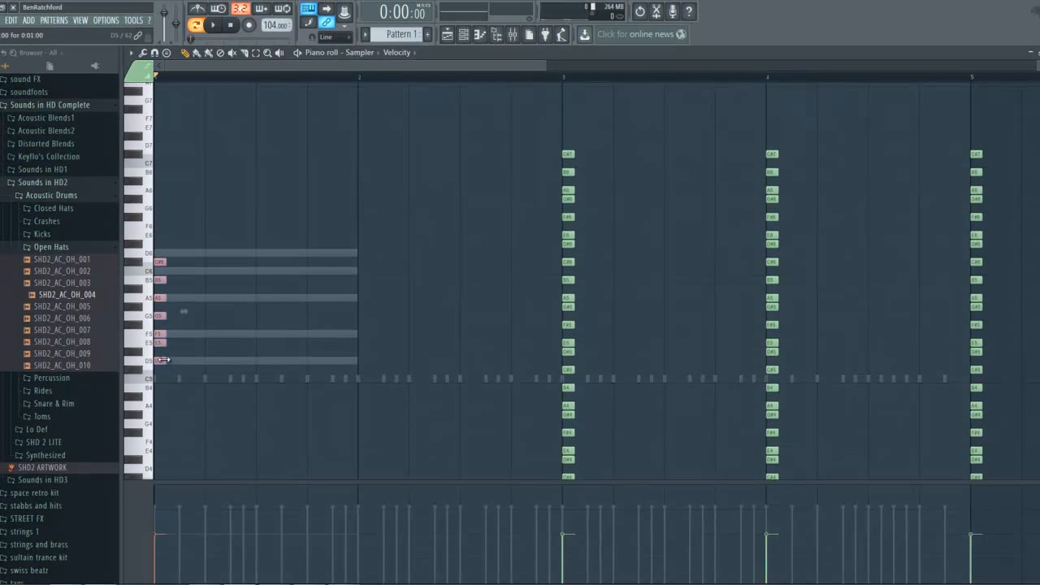
{"action": "left_click", "coordinate": [164, 359]}
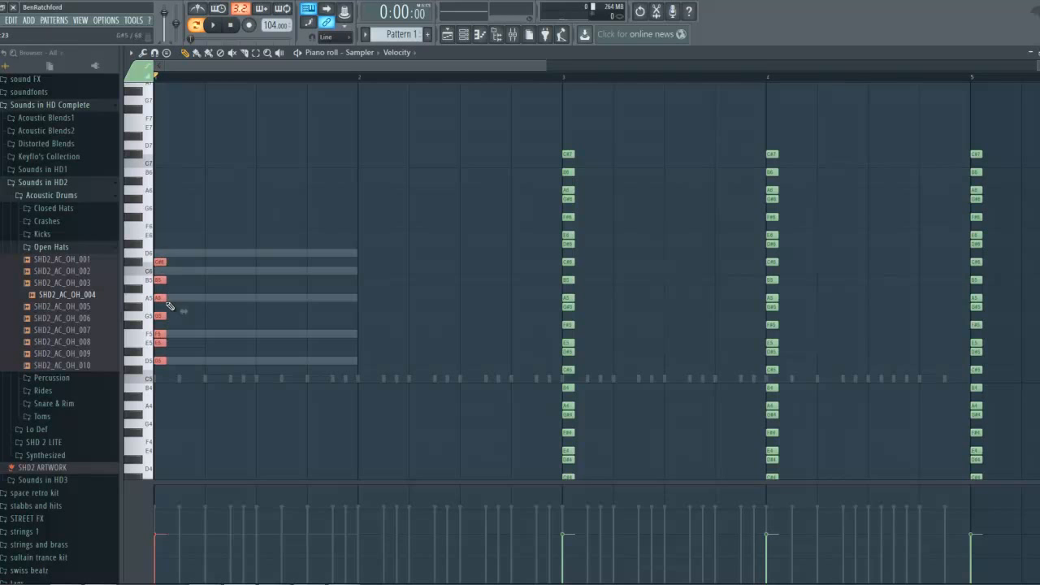
{"action": "right_click", "coordinate": [157, 263]}
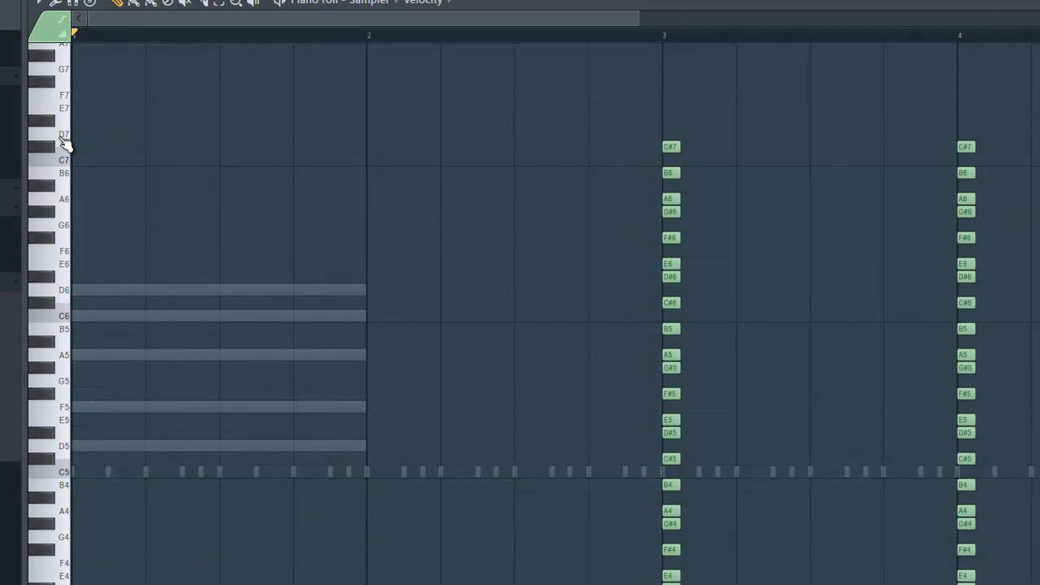
Step: Stamp a Minor pentatonic scale on D5 at the start of bar 1 to compare it with the chord, and delete it
{"action": "left_click", "coordinate": [74, 3]}
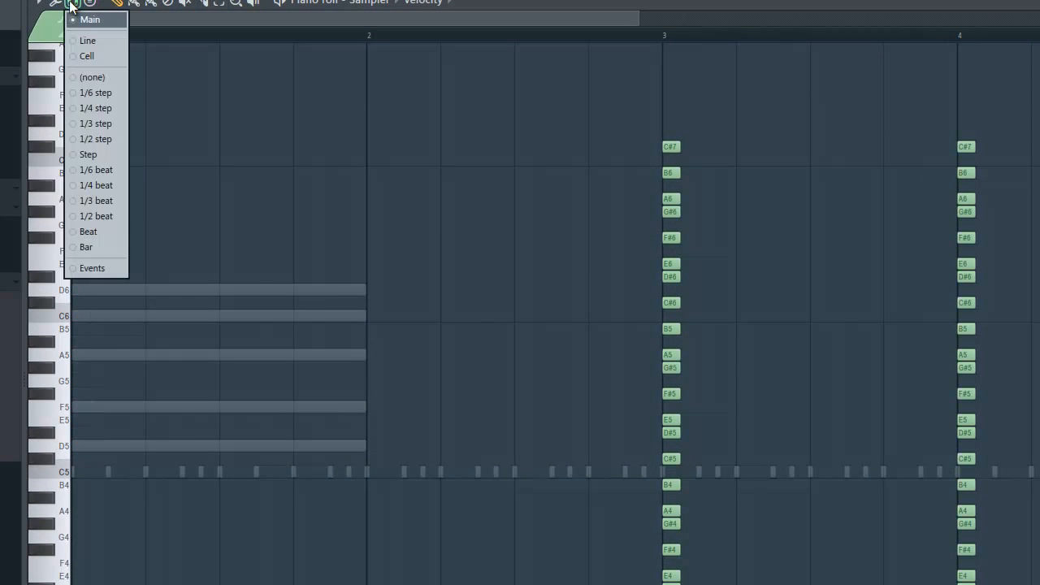
{"action": "left_click", "coordinate": [90, 3]}
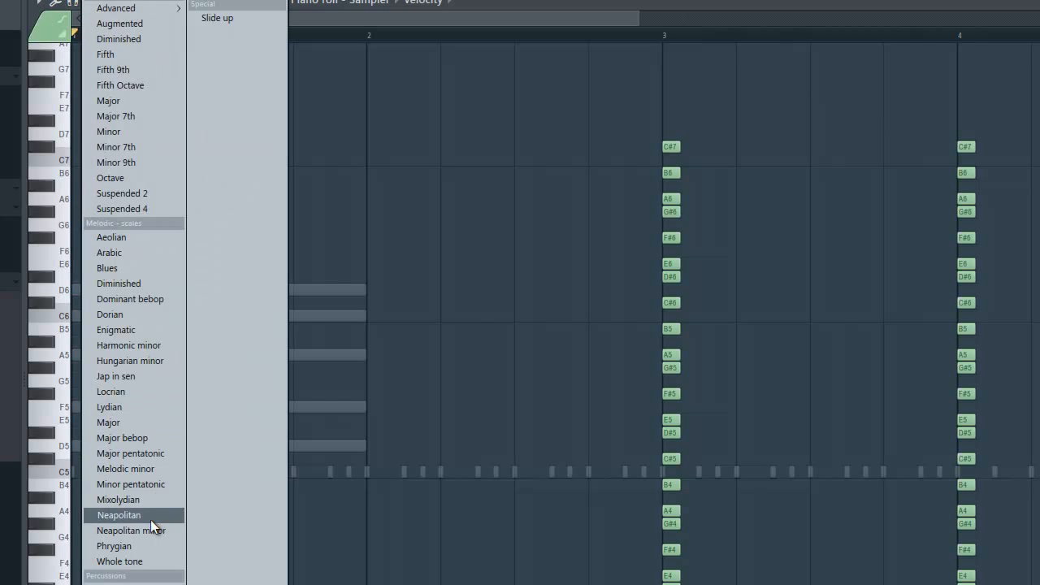
{"action": "left_click", "coordinate": [145, 485]}
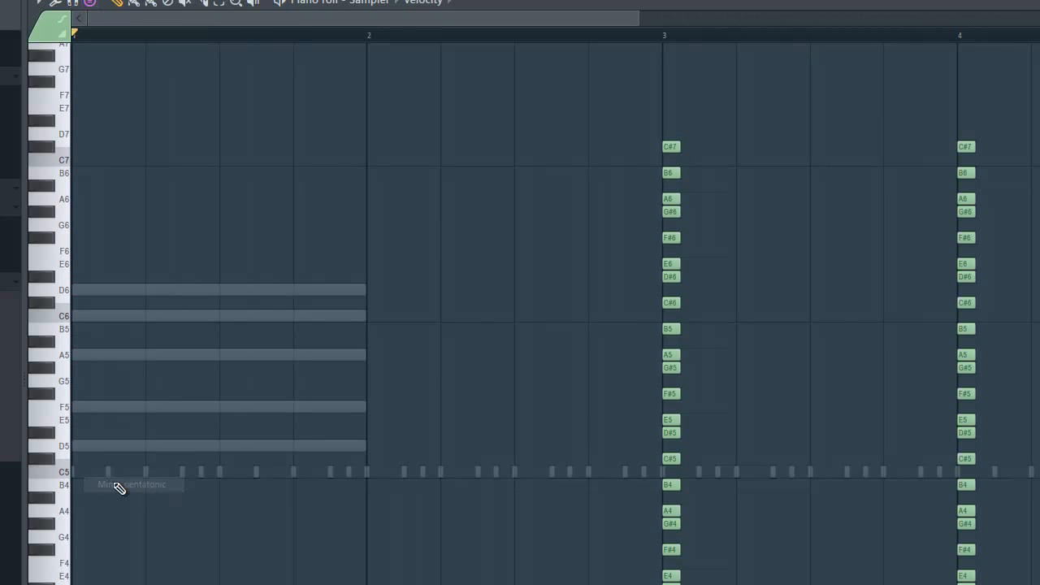
{"action": "left_click", "coordinate": [78, 448]}
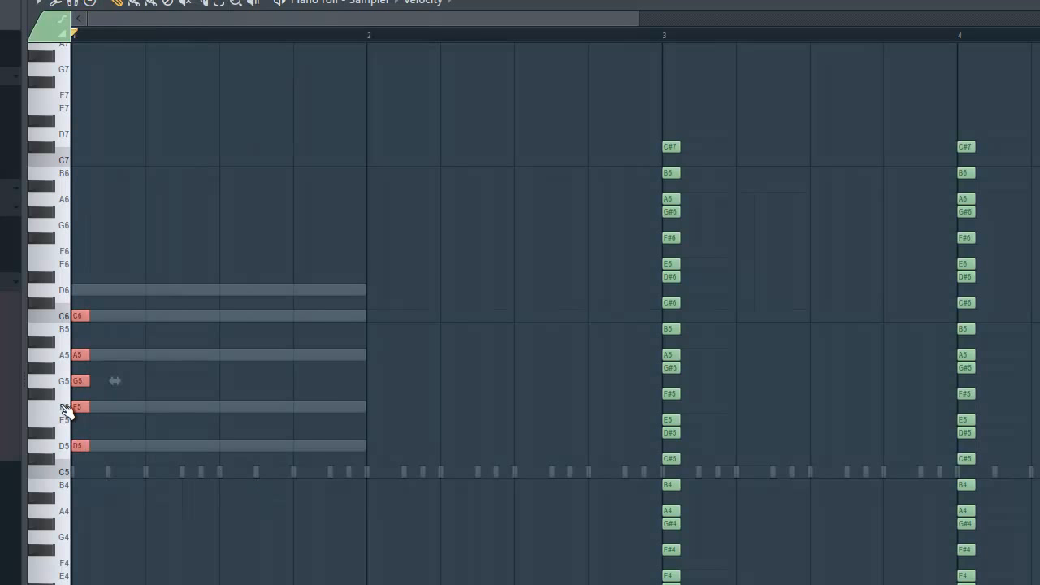
{"action": "left_click", "coordinate": [54, 331]}
{"action": "right_click", "coordinate": [81, 314]}
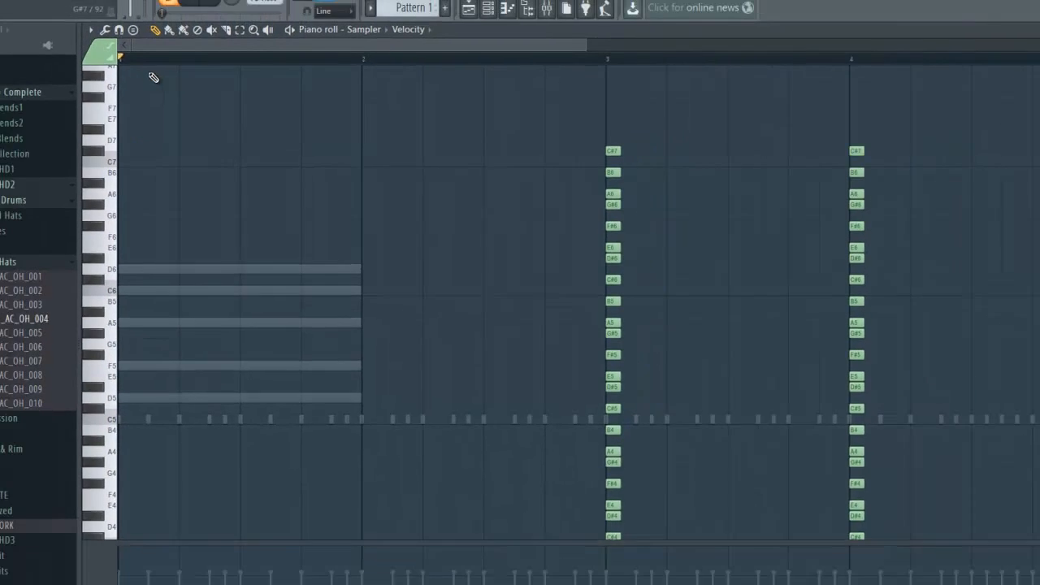
Step: Stamp a Harmonic minor scale on D5 at the start of bar 1 for comparison with the chord, and delete it
{"action": "left_click", "coordinate": [122, 22]}
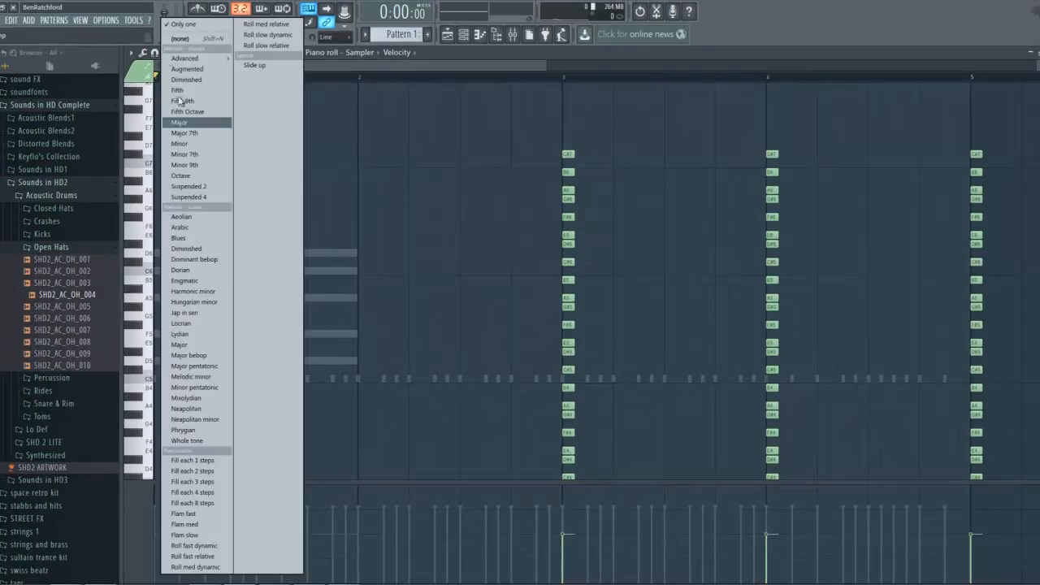
{"action": "left_click", "coordinate": [203, 292]}
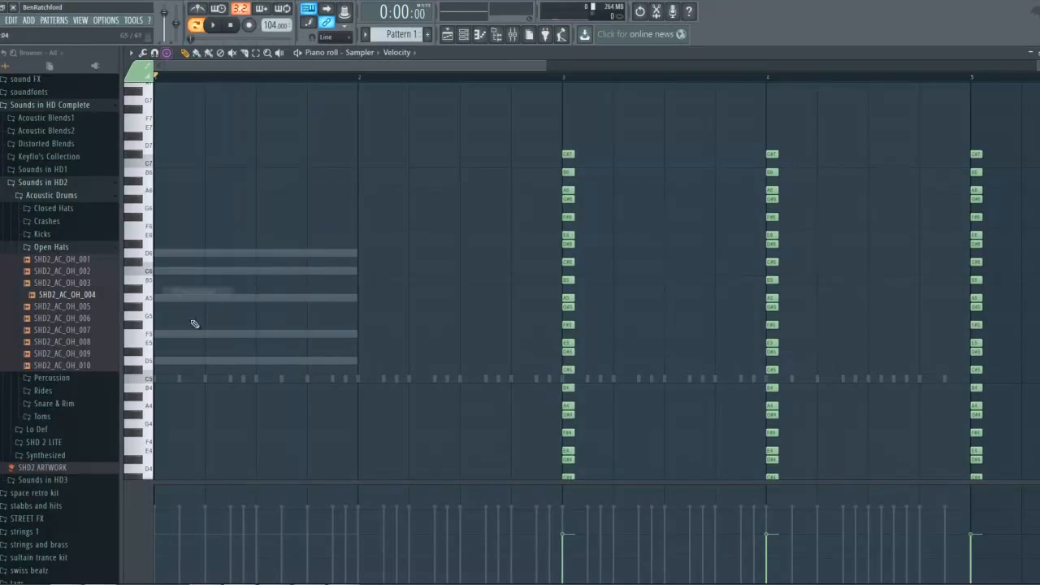
{"action": "left_click", "coordinate": [159, 362]}
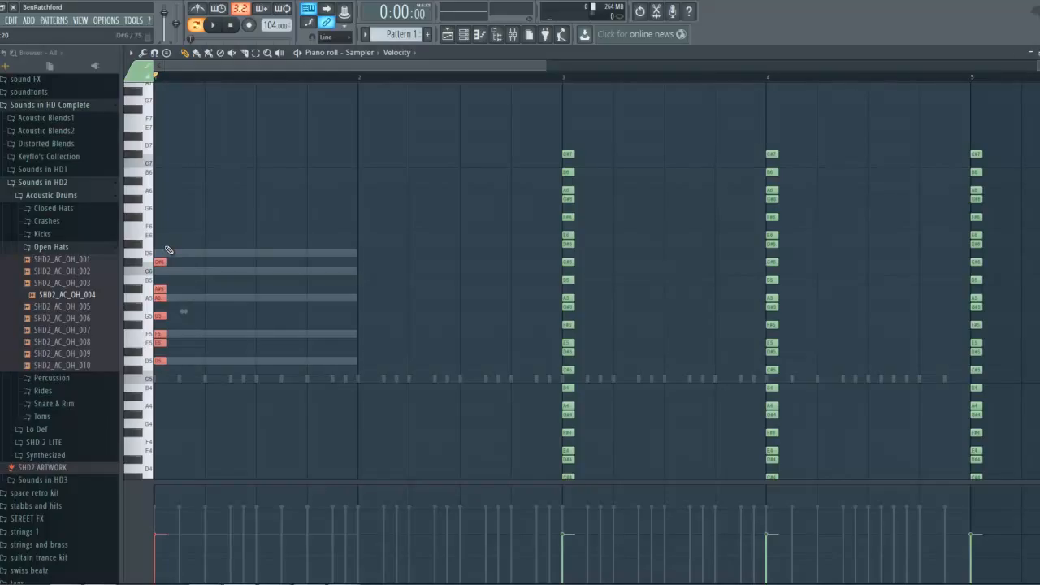
{"action": "key", "text": "Delete"}
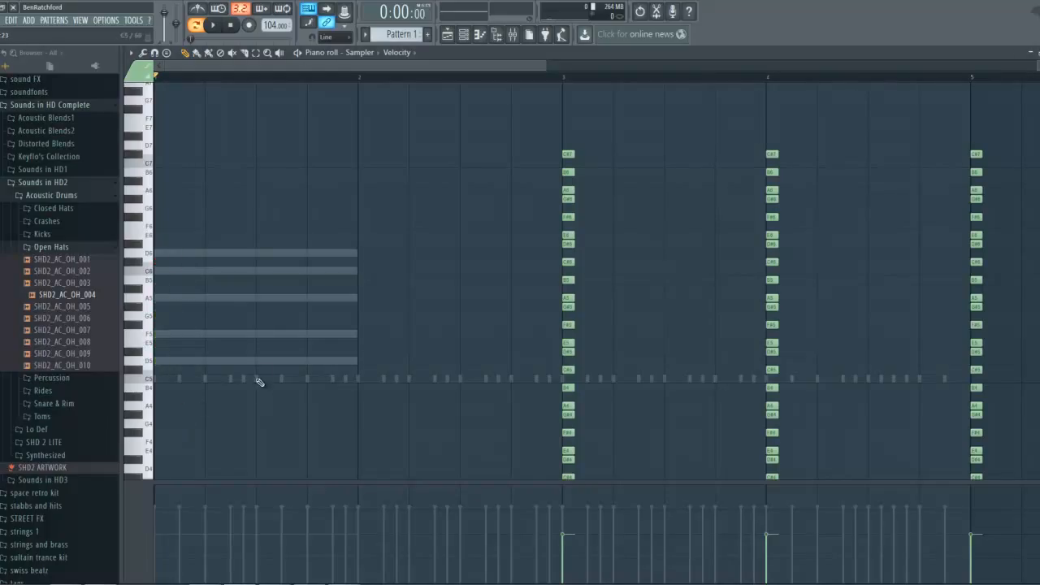
Step: Select all the scale notes and move them two bars earlier and one semitone higher, back to the start of bar 1
{"action": "key", "text": "ctrl+a"}
{"action": "scroll", "coordinate": [643, 344], "scroll_direction": "down", "scroll_amount": 4}
{"action": "left_click_drag", "start_coordinate": [569, 371], "coordinate": [160, 359]}
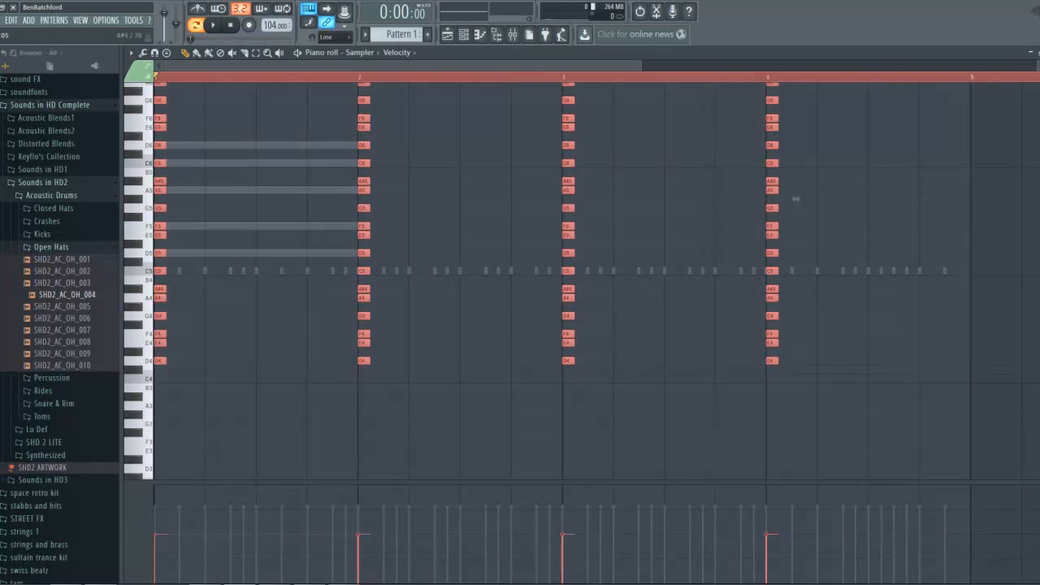
Step: Switch to the E piano channel's piano roll and play back the five-note chord in bar 1
{"action": "left_click", "coordinate": [1039, 53]}
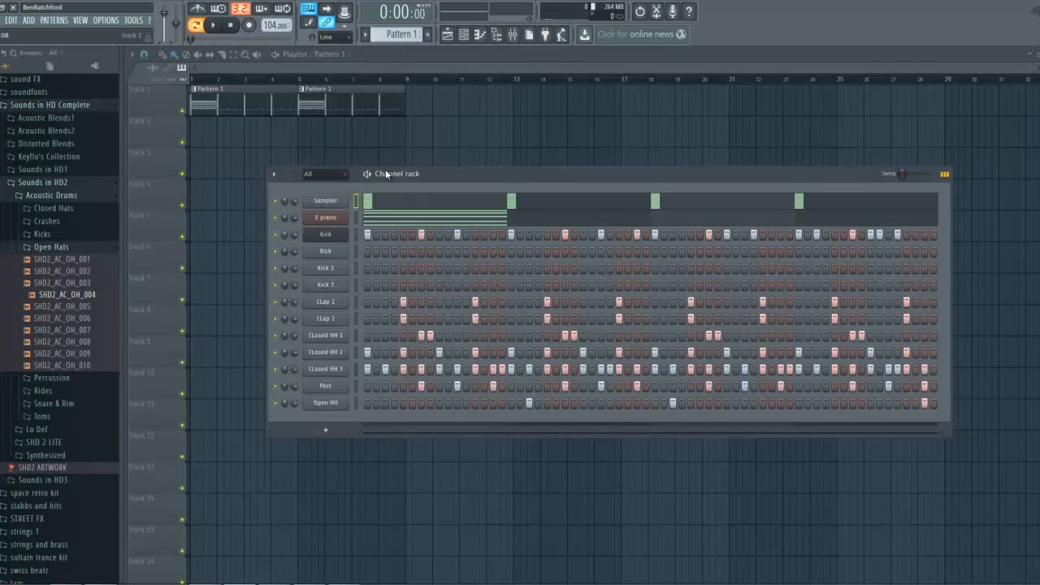
{"action": "left_click", "coordinate": [500, 224]}
{"action": "key", "text": "space"}
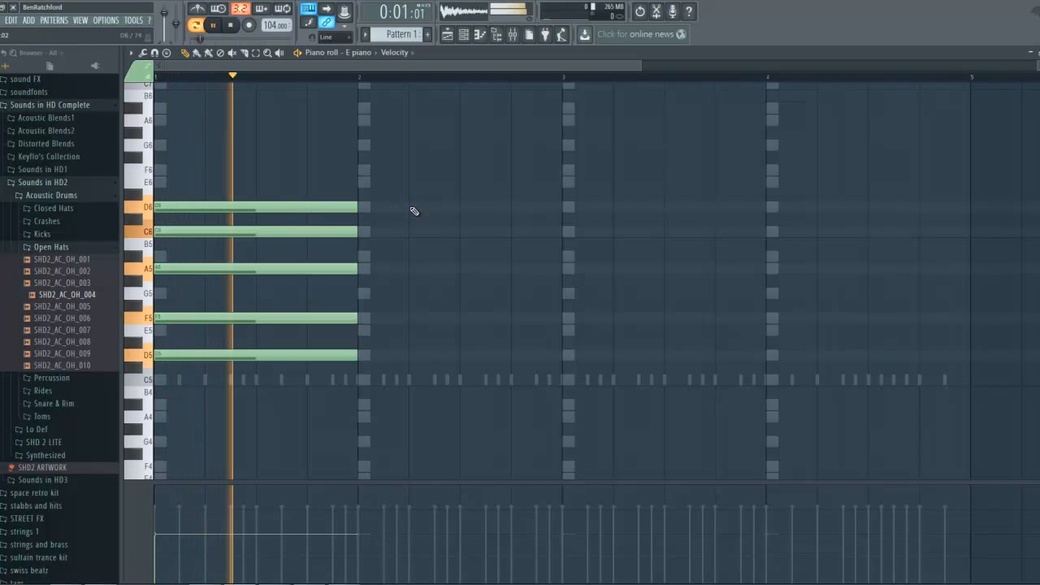
{"action": "key", "text": "space"}
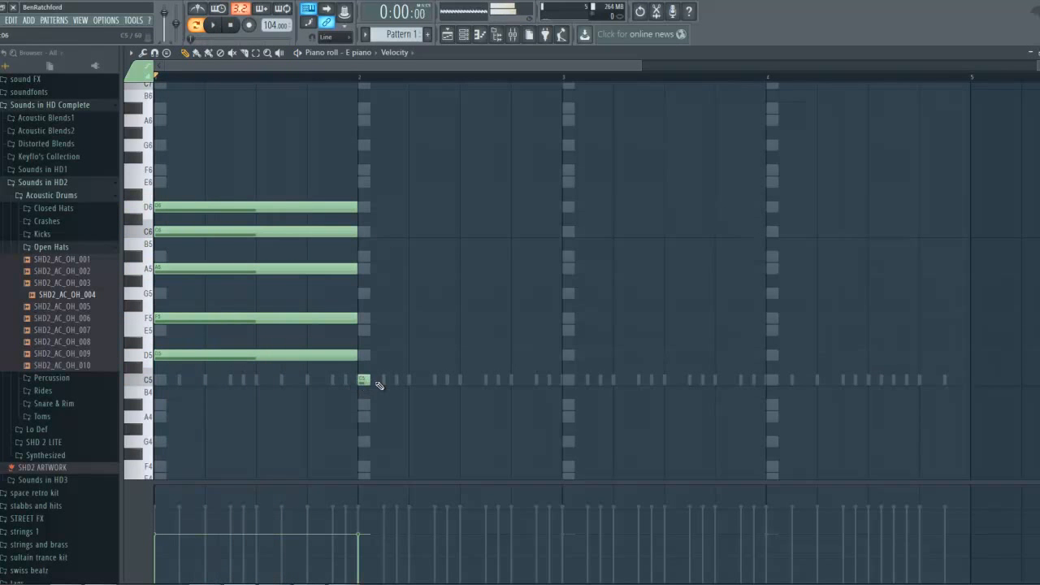
{"action": "right_click", "coordinate": [365, 381]}
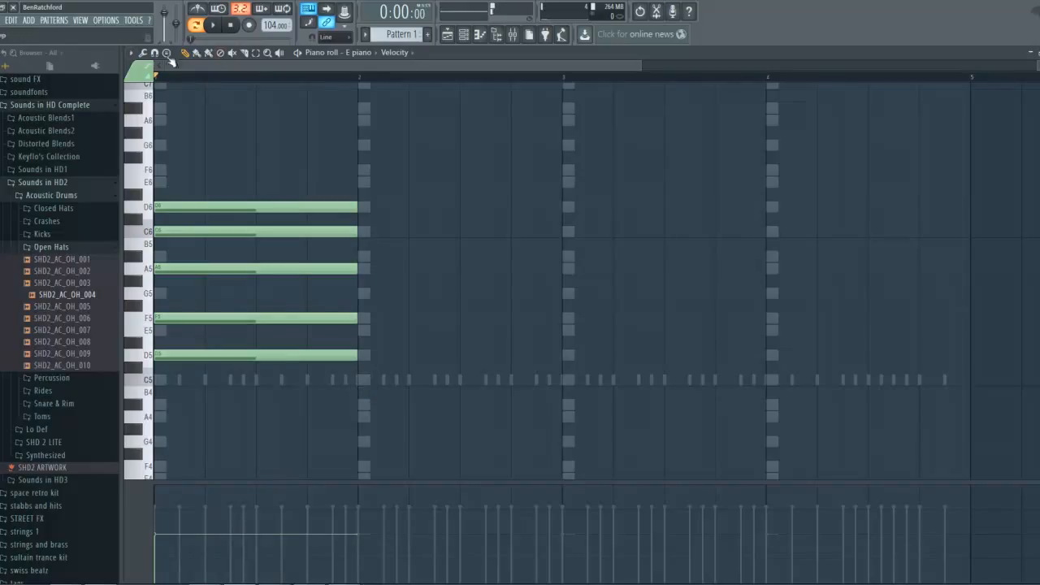
Step: Stamp a Minor chord on B4, stretch it to one bar and place it in bar 3 as a reference
{"action": "left_click", "coordinate": [166, 52]}
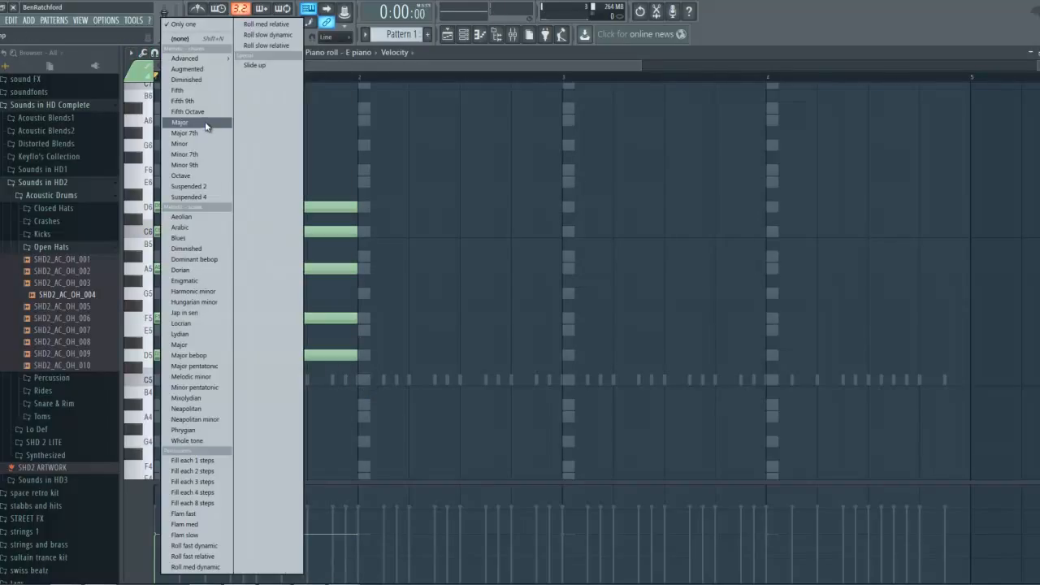
{"action": "left_click", "coordinate": [183, 143]}
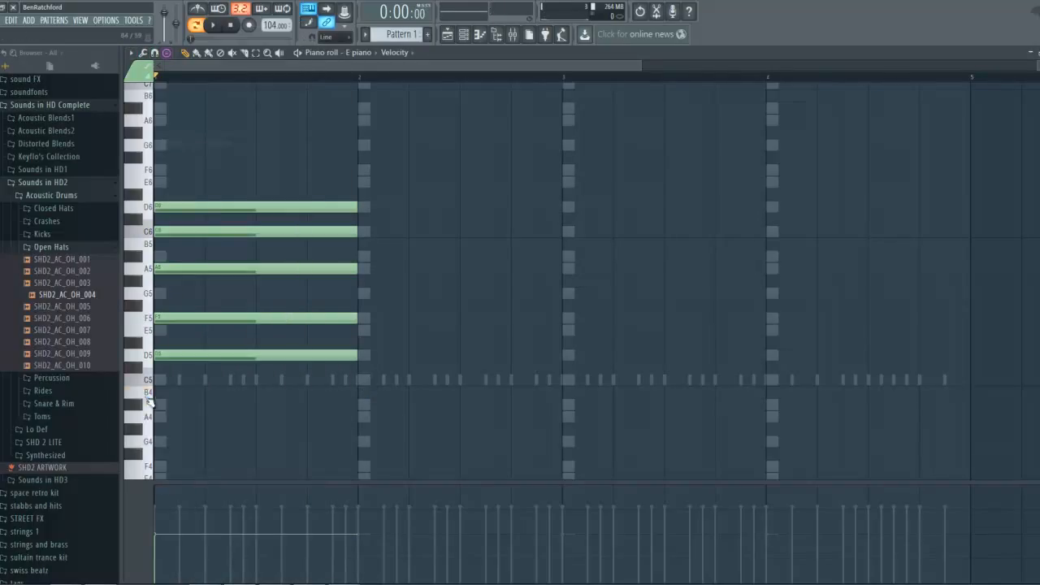
{"action": "left_click", "coordinate": [363, 392]}
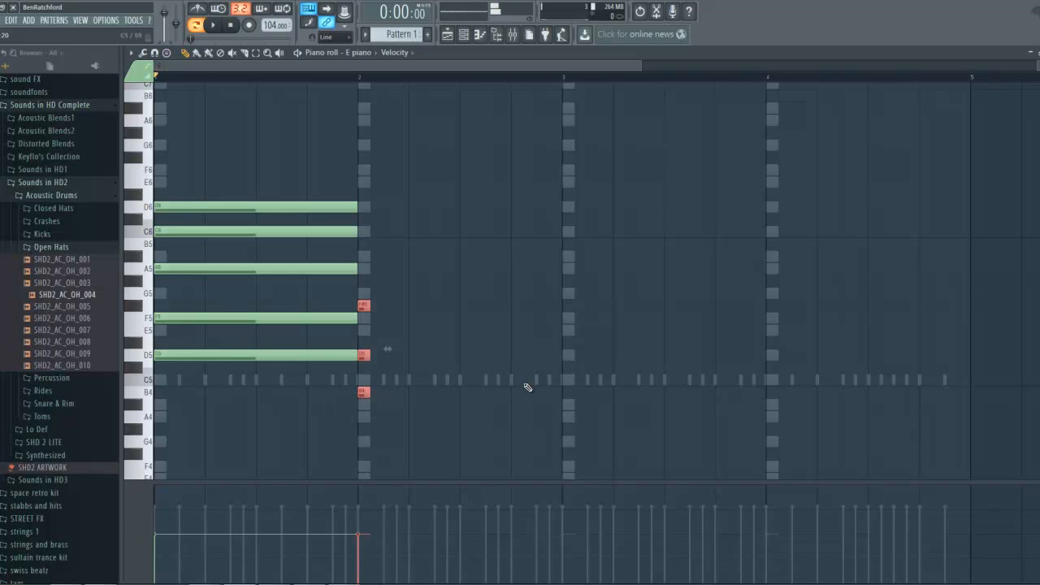
{"action": "left_click_drag", "start_coordinate": [368, 391], "coordinate": [710, 394]}
{"action": "left_click", "coordinate": [364, 410]}
{"action": "right_click", "coordinate": [397, 403]}
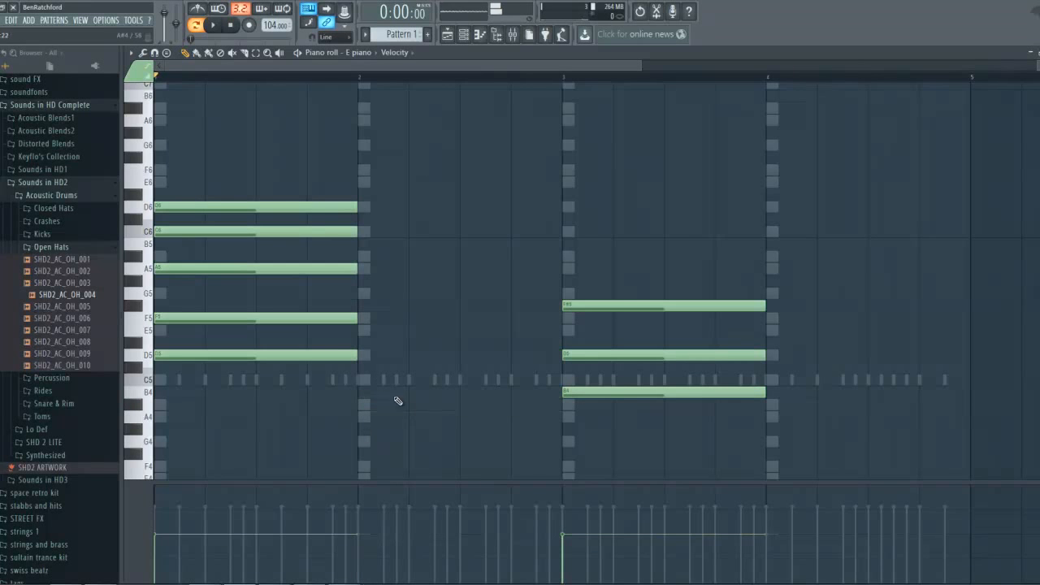
Step: Try one-bar D5 and F5 notes in bar 2 and delete them
{"action": "left_click", "coordinate": [363, 356]}
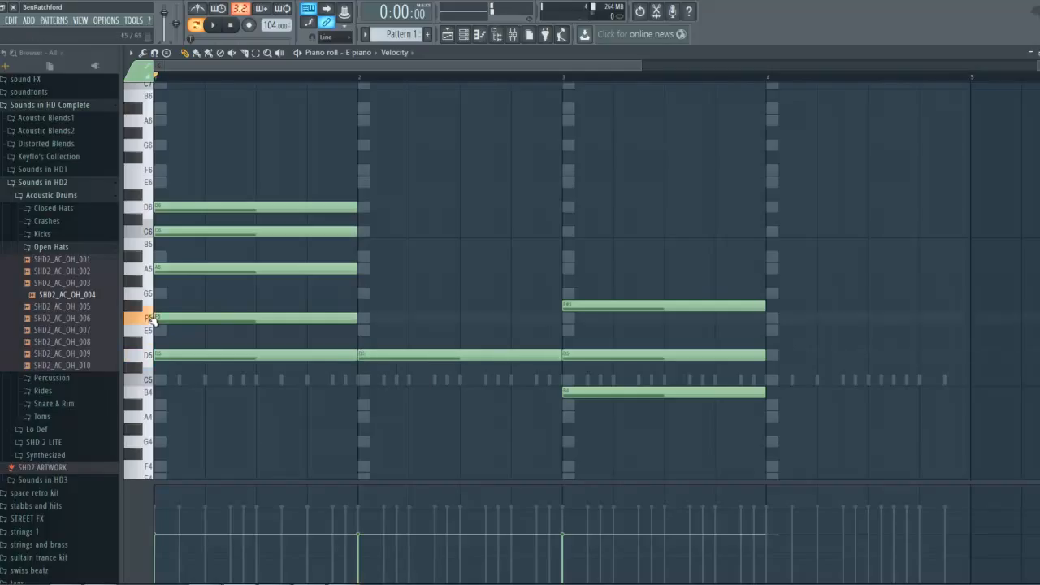
{"action": "left_click", "coordinate": [363, 319]}
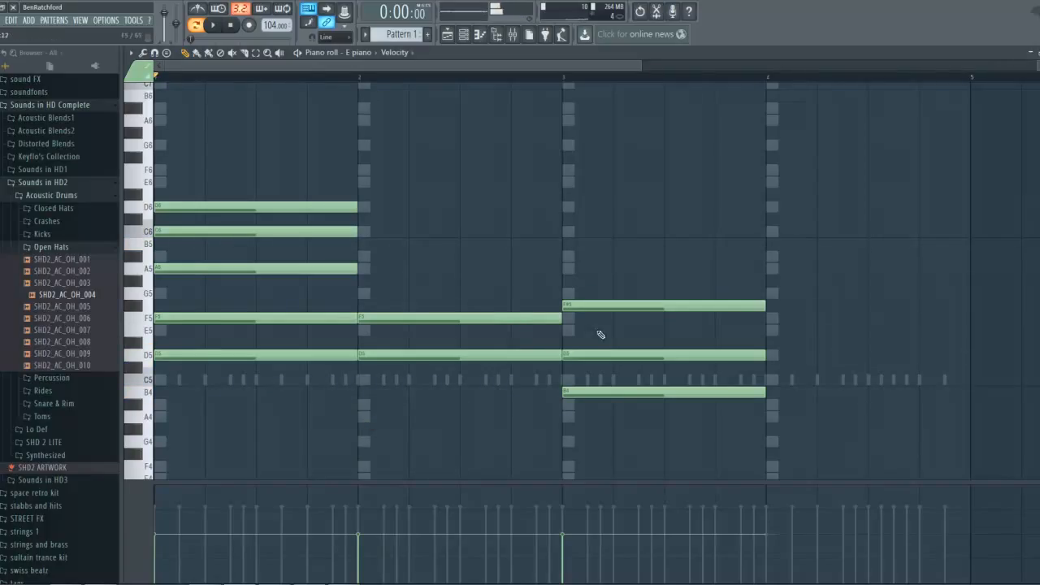
{"action": "right_click", "coordinate": [478, 314]}
{"action": "right_click", "coordinate": [467, 355]}
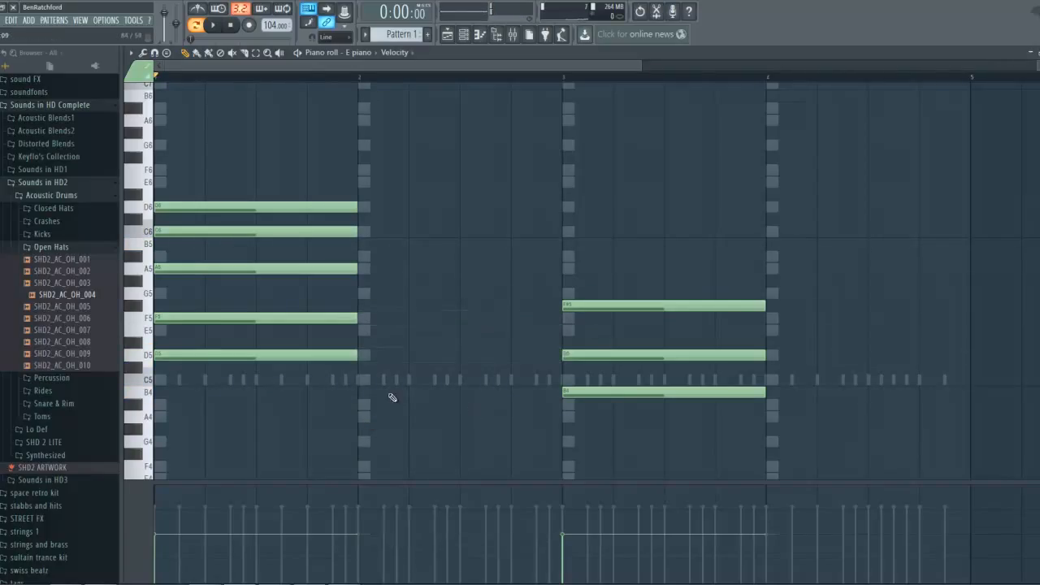
Step: Build a B minor chord in bar 2 from one-bar B5, D5, F#5 and B4 notes
{"action": "left_click_drag", "start_coordinate": [406, 243], "coordinate": [399, 242]}
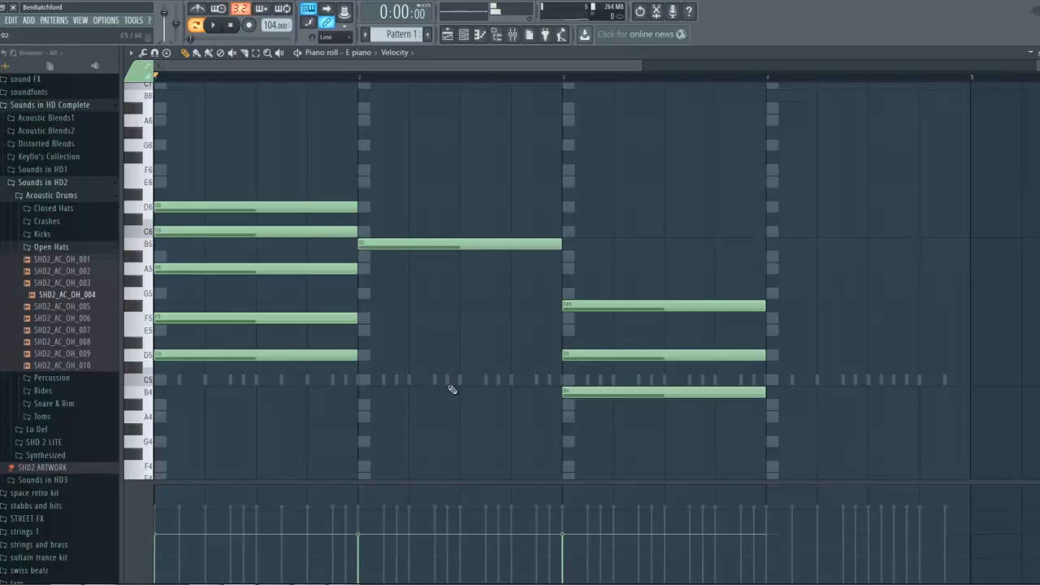
{"action": "left_click", "coordinate": [365, 355]}
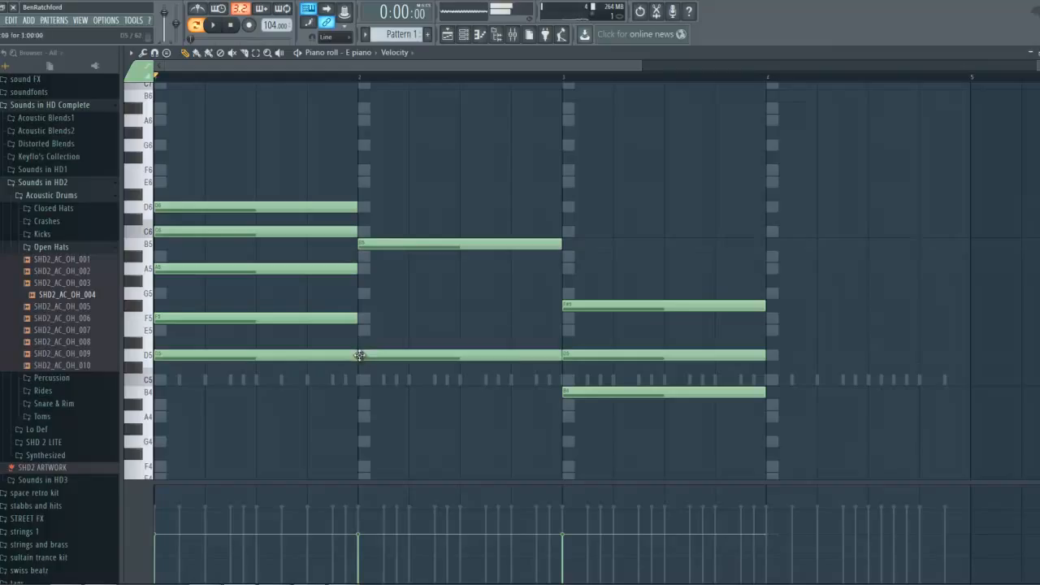
{"action": "left_click", "coordinate": [367, 305]}
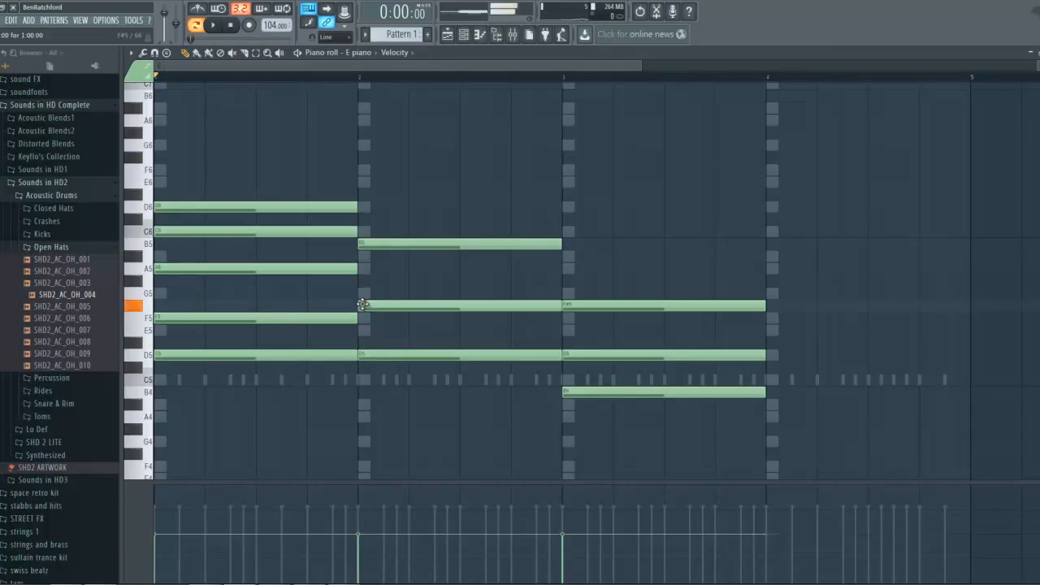
{"action": "left_click", "coordinate": [361, 391]}
Step: Delete the reference chord from bar 3 and play back the chords in bars 1 and 2
{"action": "right_click", "coordinate": [645, 394]}
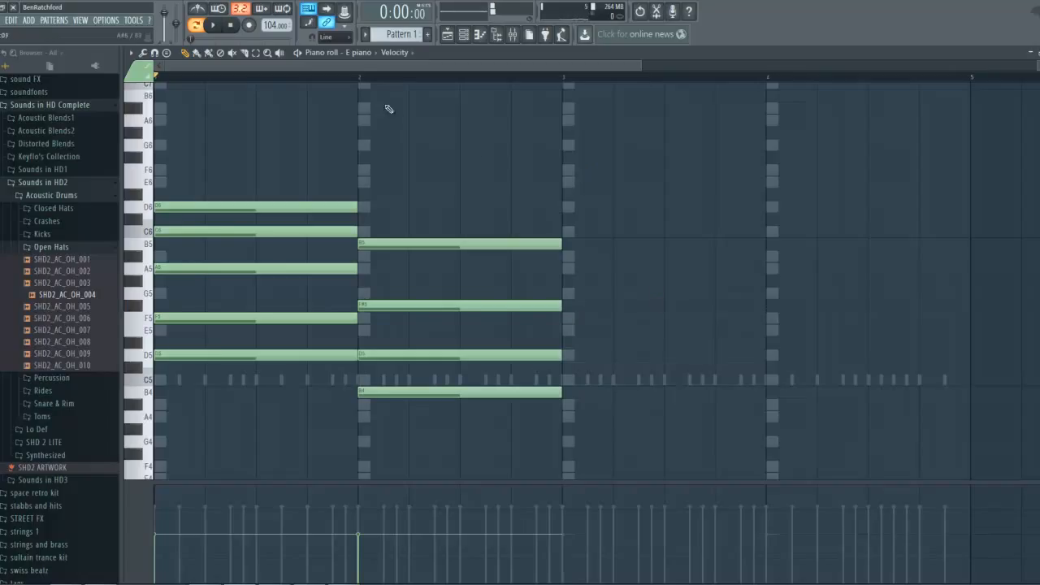
{"action": "key", "text": "space"}
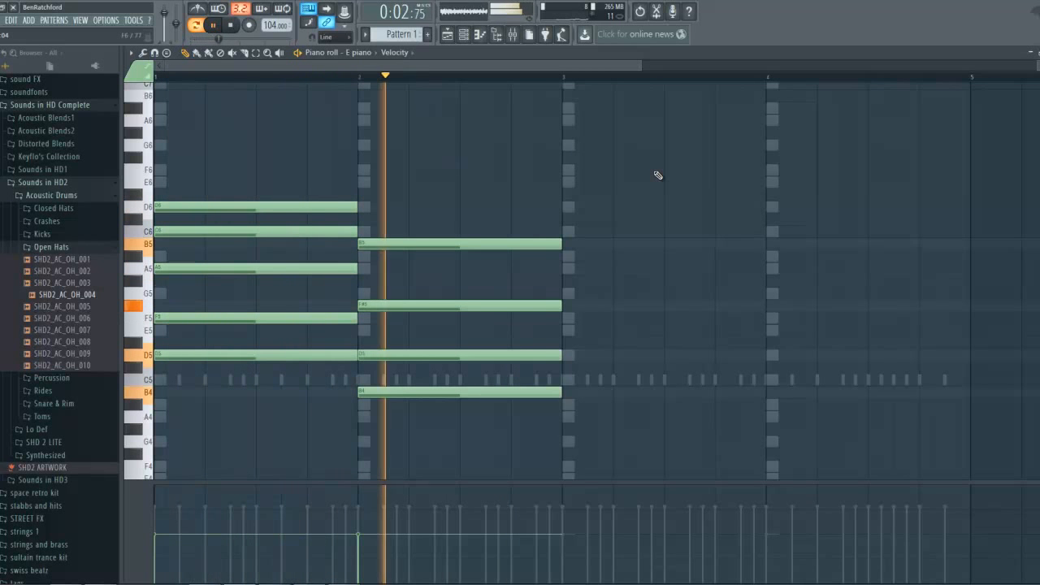
{"action": "key", "text": "space"}
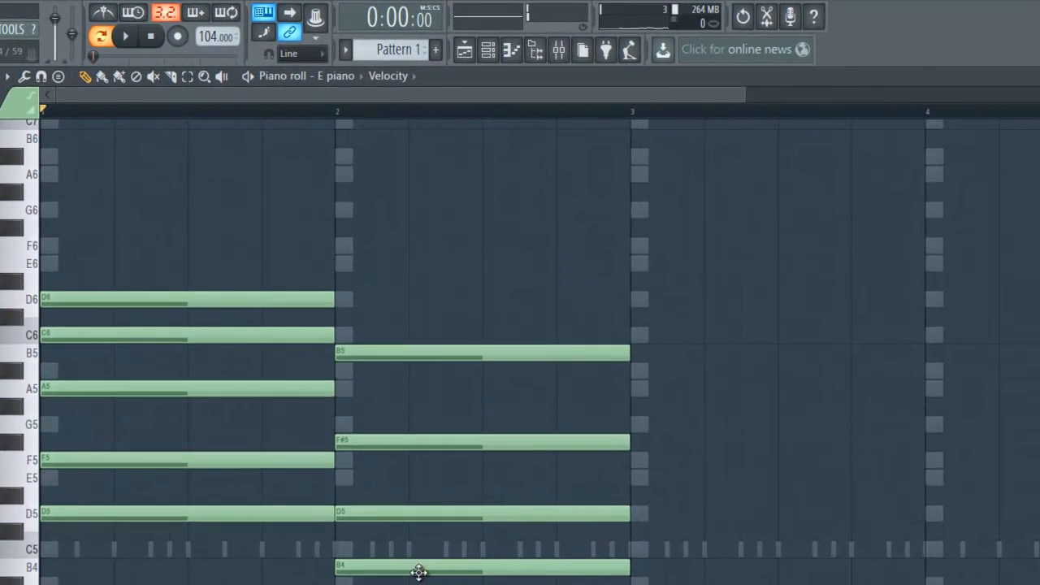
Step: Move the bar 2 chord notes onto the scale guides at C5, E5, G5 and C6, and play the progression
{"action": "left_click_drag", "start_coordinate": [418, 557], "coordinate": [413, 543]}
{"action": "left_click_drag", "start_coordinate": [379, 511], "coordinate": [379, 427]}
{"action": "left_click_drag", "start_coordinate": [389, 356], "coordinate": [392, 339]}
{"action": "key", "text": "space"}
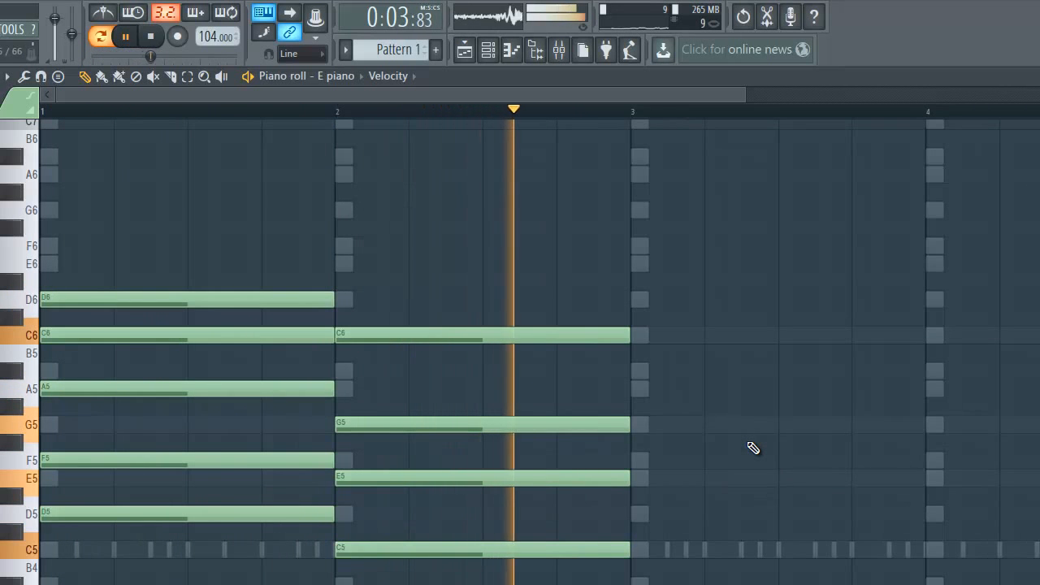
{"action": "key", "text": "space"}
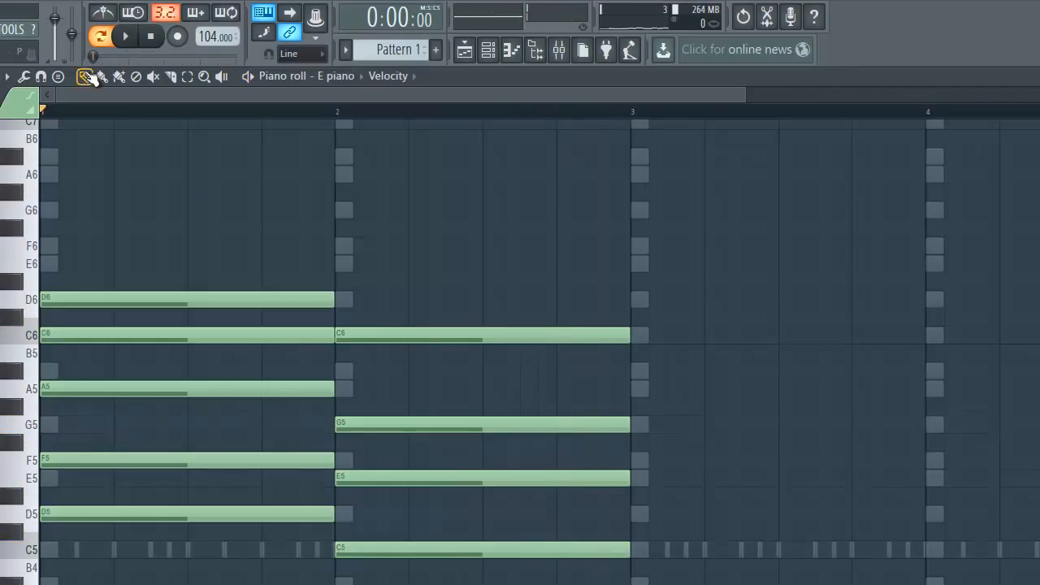
Step: Replace the bar 2 chord with a one-bar Diminished chord stamped on B4, and delete the stamped chord
{"action": "left_click", "coordinate": [58, 76]}
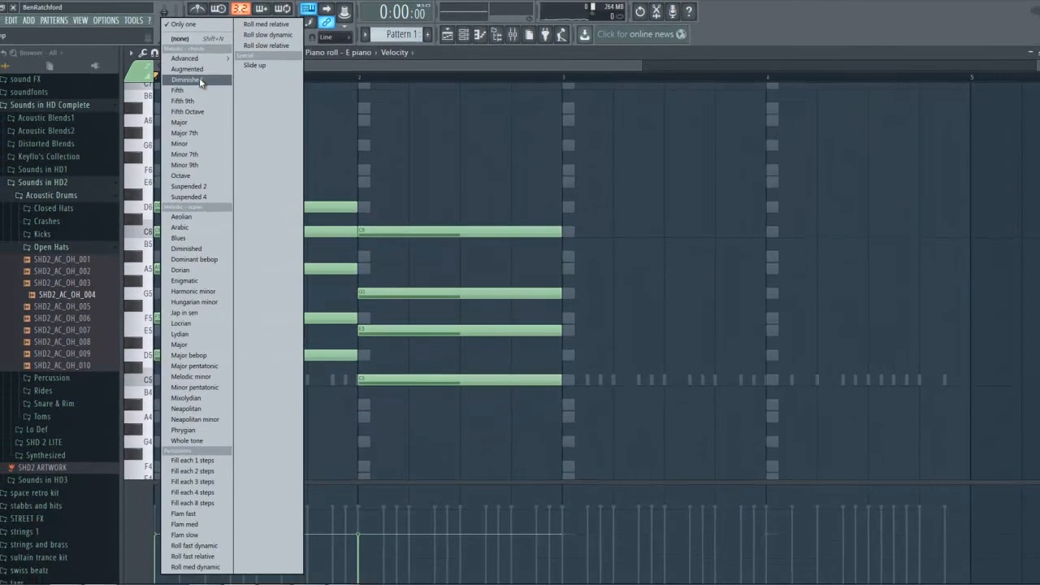
{"action": "left_click", "coordinate": [113, 223]}
{"action": "right_click", "coordinate": [389, 231]}
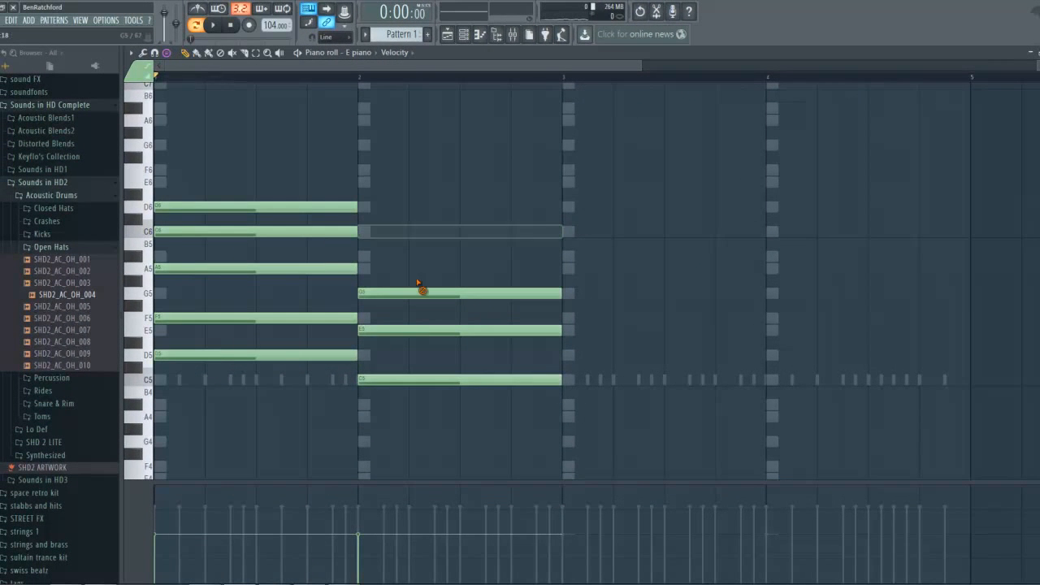
{"action": "right_click", "coordinate": [390, 293]}
{"action": "right_click", "coordinate": [391, 330]}
{"action": "right_click", "coordinate": [393, 379]}
{"action": "left_click", "coordinate": [365, 393]}
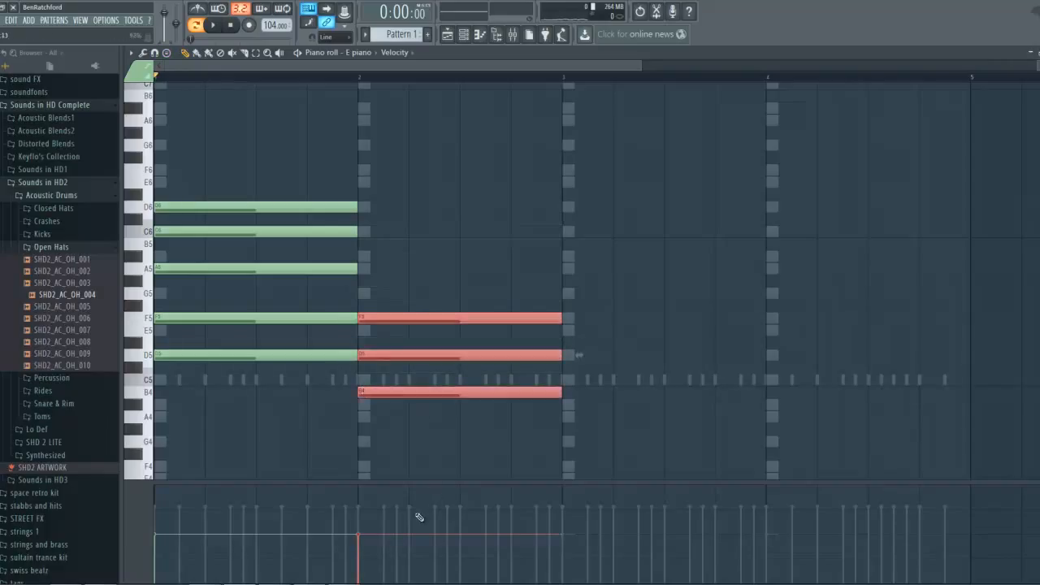
{"action": "right_click", "coordinate": [376, 395]}
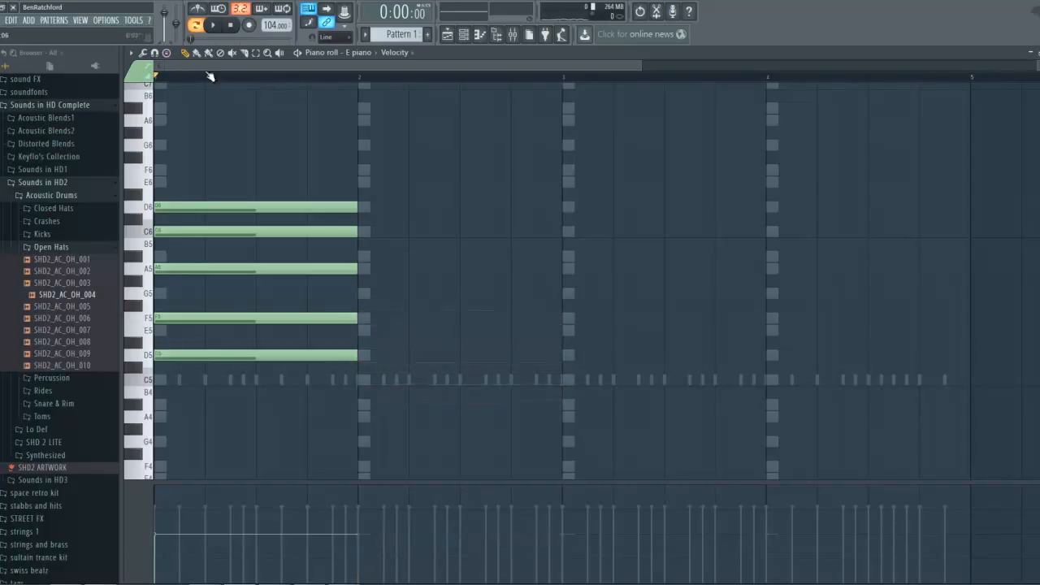
Step: Build the bar 2 chord from one-bar C5, E5, G5 and C6 notes and play it back
{"action": "left_click", "coordinate": [363, 406]}
{"action": "right_click", "coordinate": [363, 406]}
{"action": "left_click", "coordinate": [363, 380]}
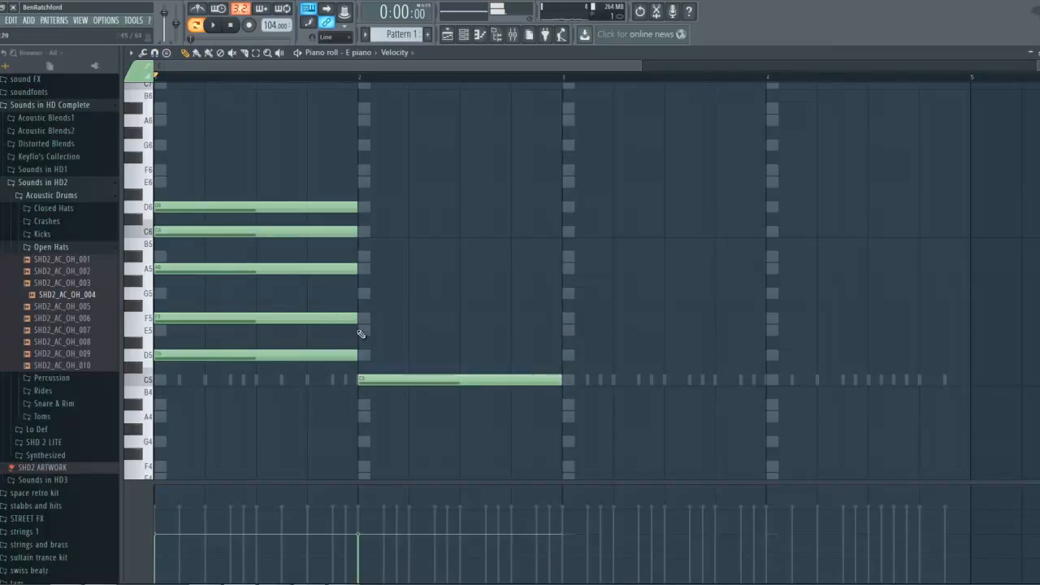
{"action": "left_click", "coordinate": [362, 330]}
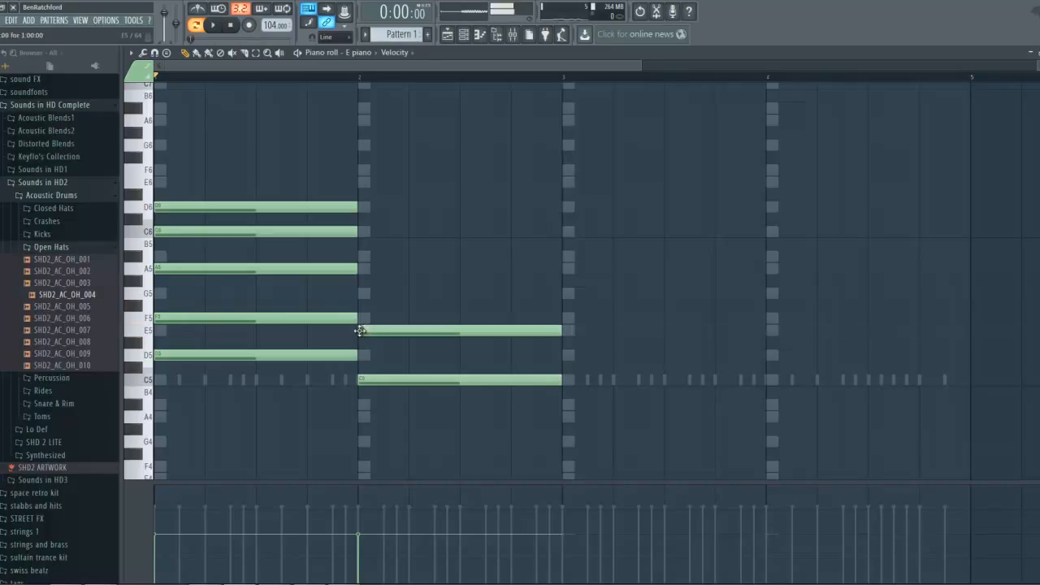
{"action": "left_click", "coordinate": [361, 294]}
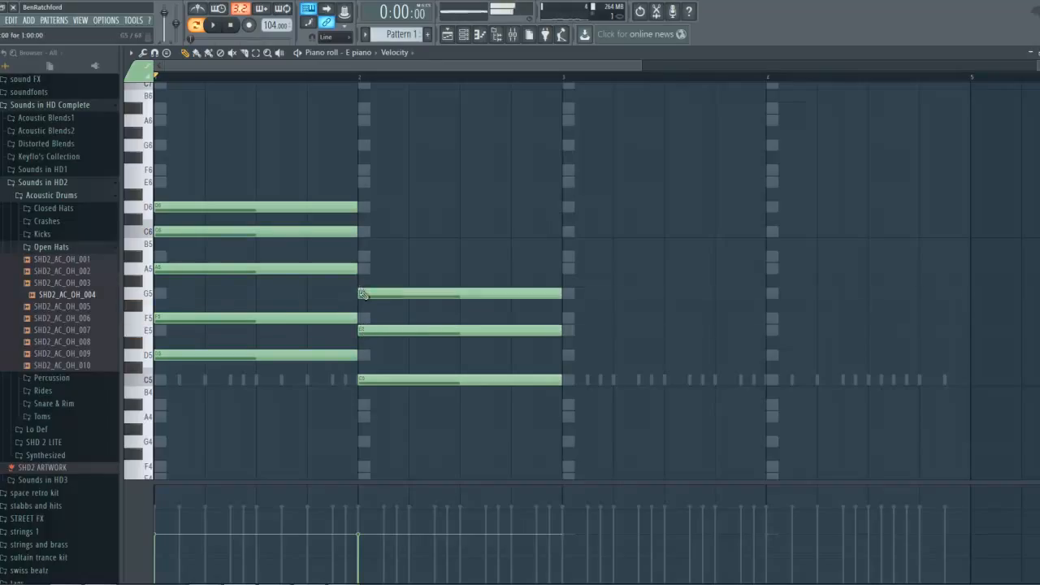
{"action": "left_click", "coordinate": [363, 231]}
{"action": "key", "text": "super"}
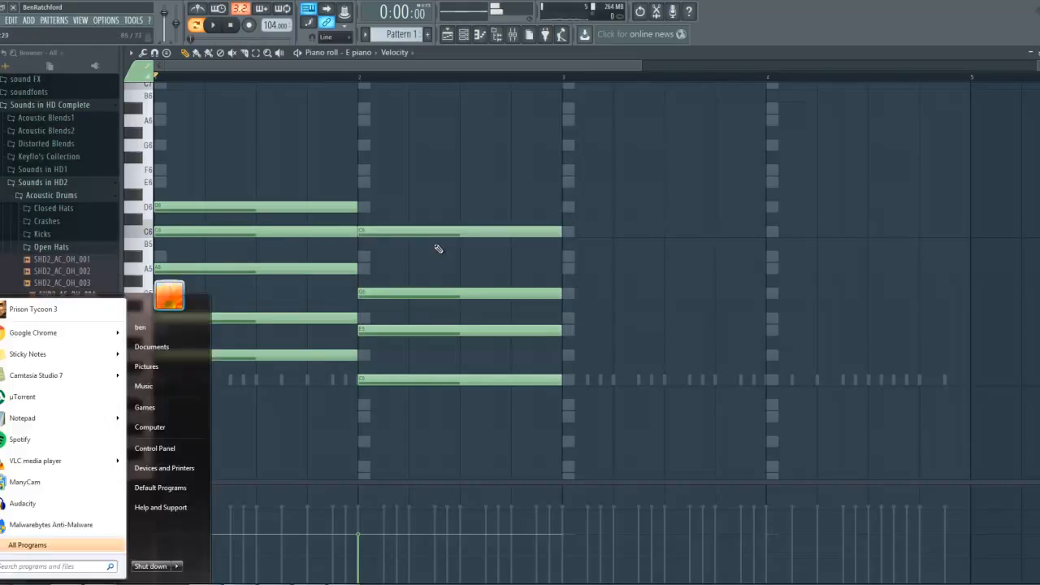
{"action": "left_click", "coordinate": [422, 176]}
{"action": "right_click", "coordinate": [451, 173]}
{"action": "key", "text": "space"}
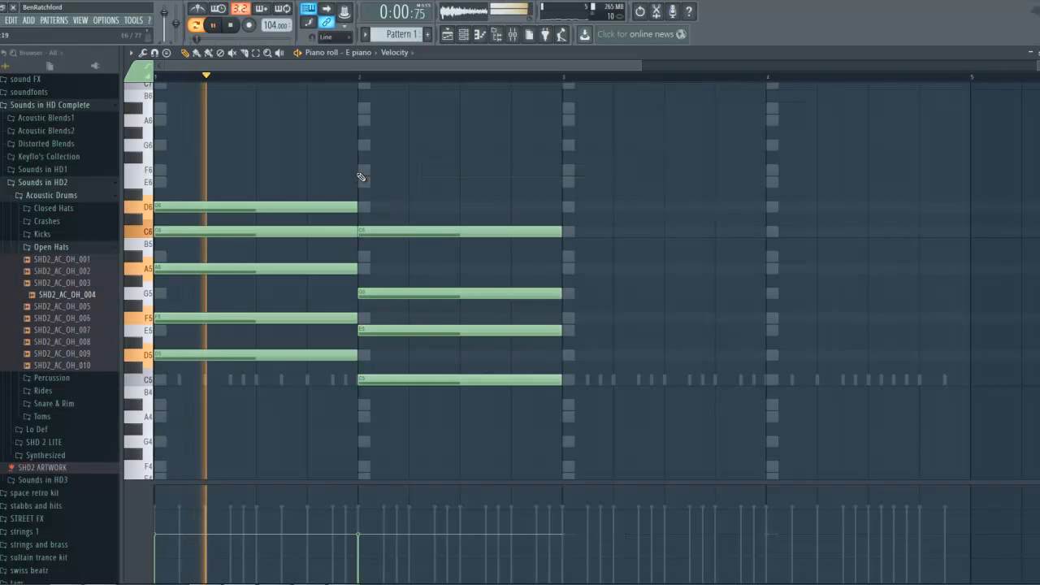
Step: Try a one-bar G6 note above the bar 2 chord, play it back, and delete the note
{"action": "key", "text": "space"}
{"action": "left_click", "coordinate": [359, 145]}
{"action": "key", "text": "space"}
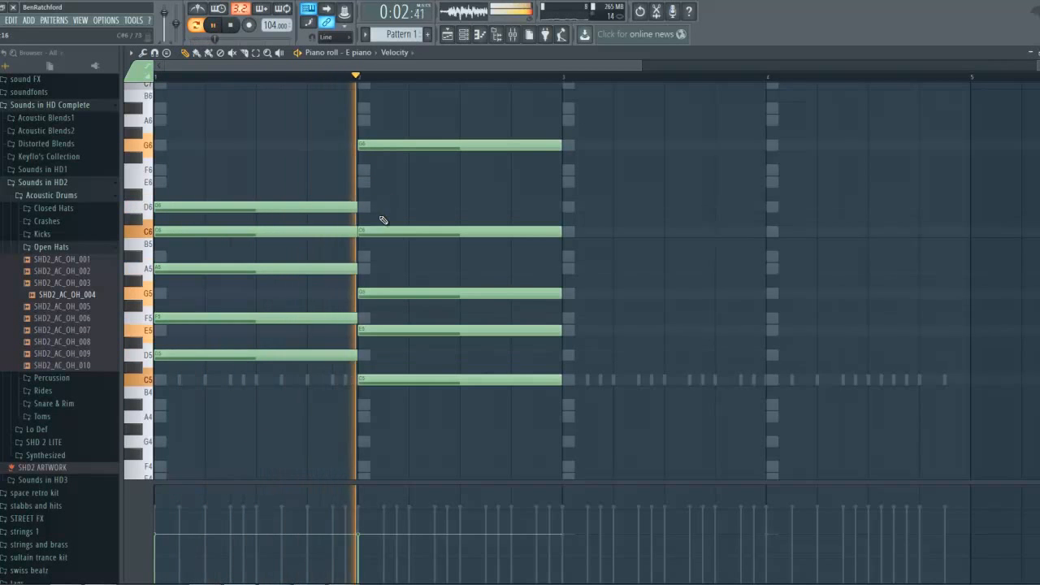
{"action": "right_click", "coordinate": [379, 146]}
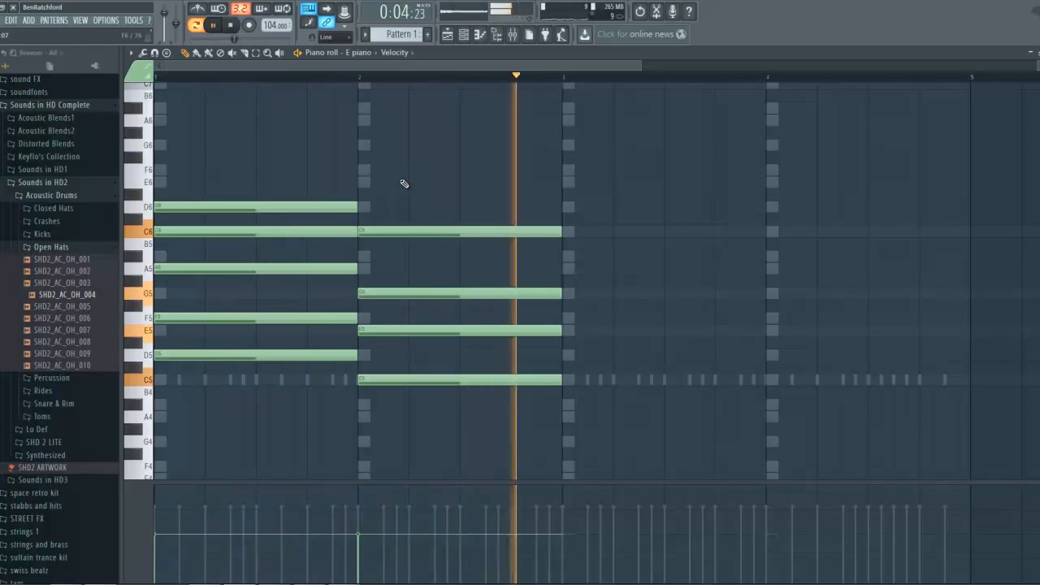
{"action": "key", "text": "space"}
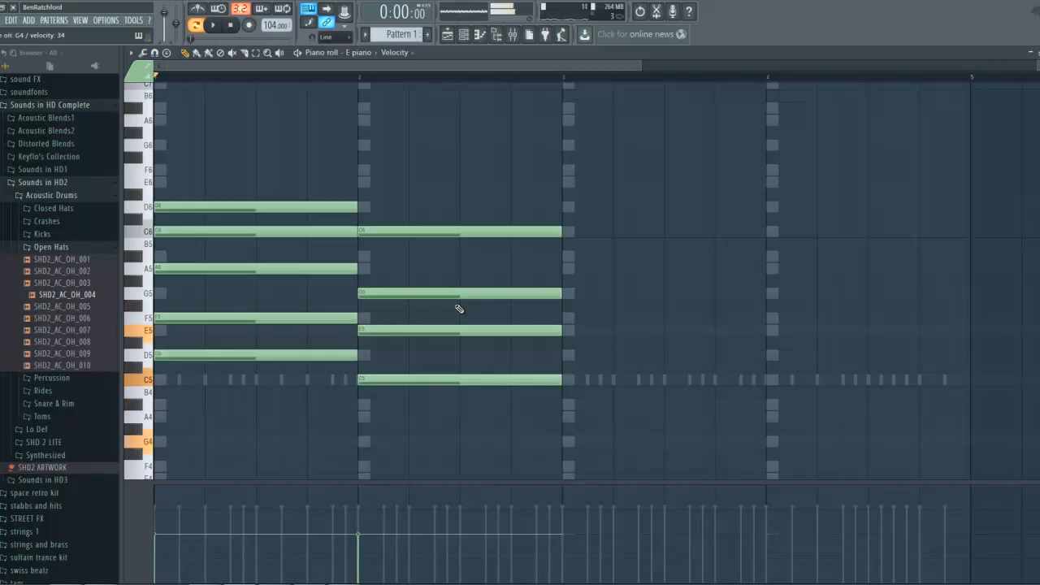
Step: Try a Major chord stamped on G5 in bar 3 with an added A#5 note, and delete them all
{"action": "left_click", "coordinate": [159, 52]}
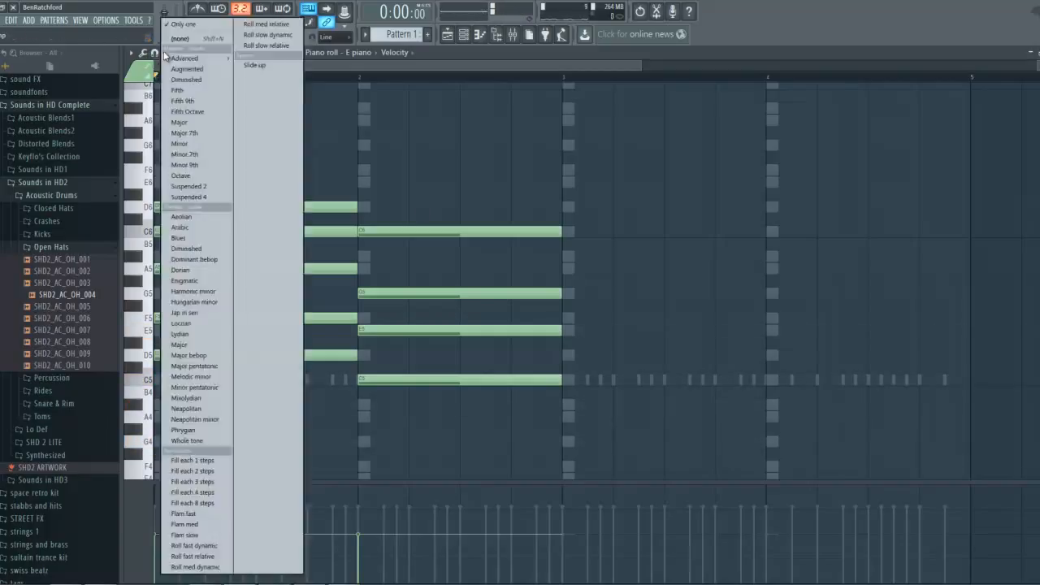
{"action": "left_click", "coordinate": [203, 124]}
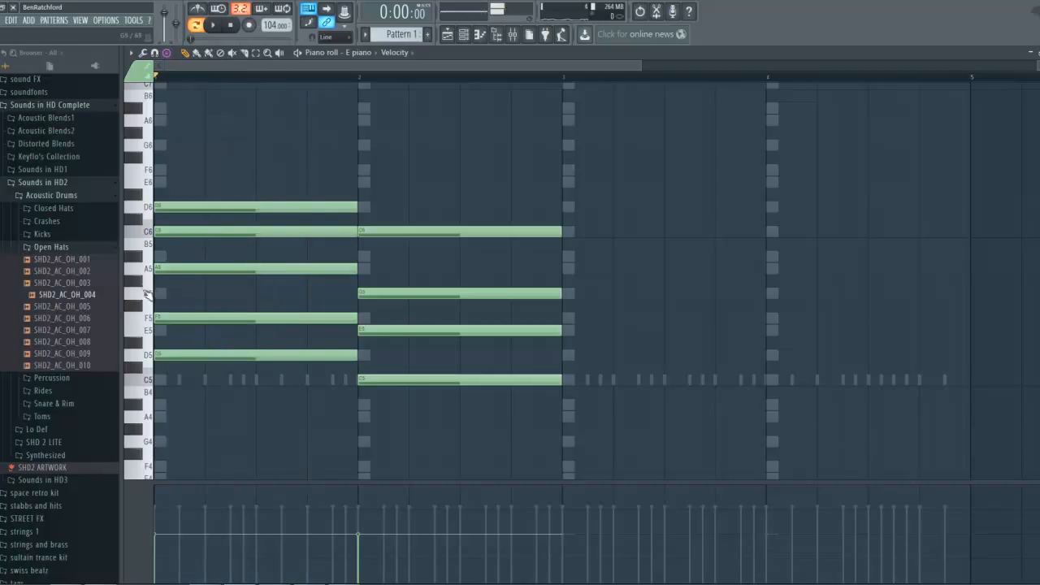
{"action": "left_click", "coordinate": [573, 295]}
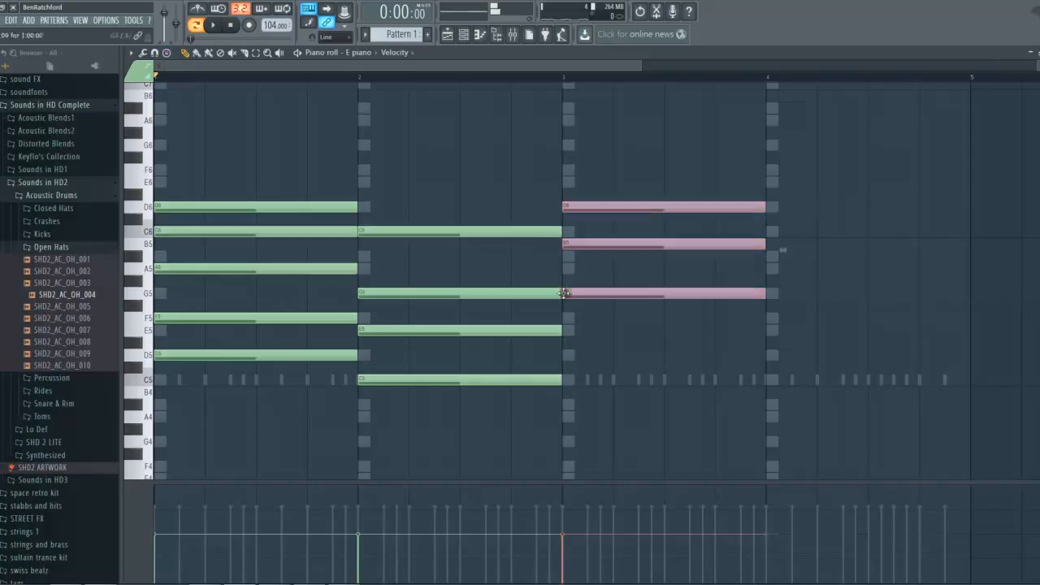
{"action": "left_click", "coordinate": [783, 169]}
{"action": "right_click", "coordinate": [805, 169]}
{"action": "left_click", "coordinate": [574, 258]}
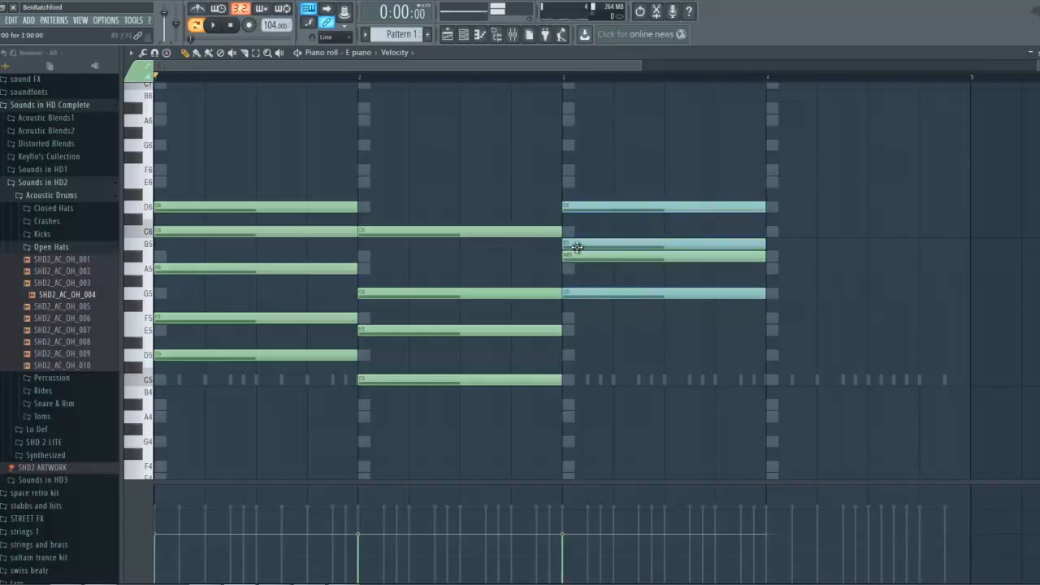
{"action": "right_click", "coordinate": [576, 246]}
{"action": "right_click", "coordinate": [574, 258]}
Step: Stamp a one-bar Major chord on G4 in bar 3 and dismiss the Windows activation notification
{"action": "left_click", "coordinate": [138, 360]}
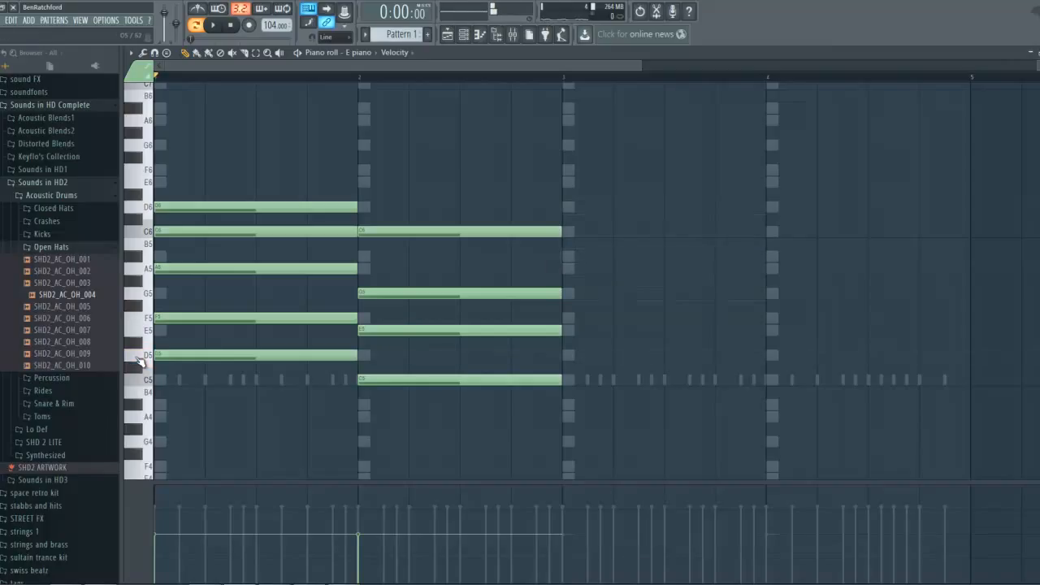
{"action": "left_click", "coordinate": [140, 361]}
{"action": "left_click", "coordinate": [166, 52]}
{"action": "left_click", "coordinate": [191, 123]}
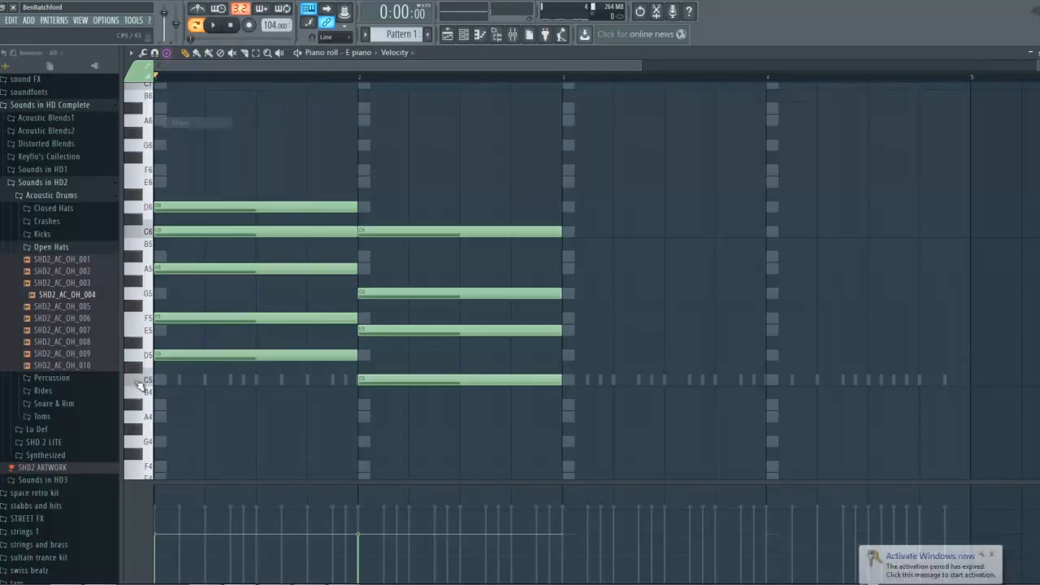
{"action": "left_click", "coordinate": [140, 441]}
{"action": "left_click", "coordinate": [592, 441]}
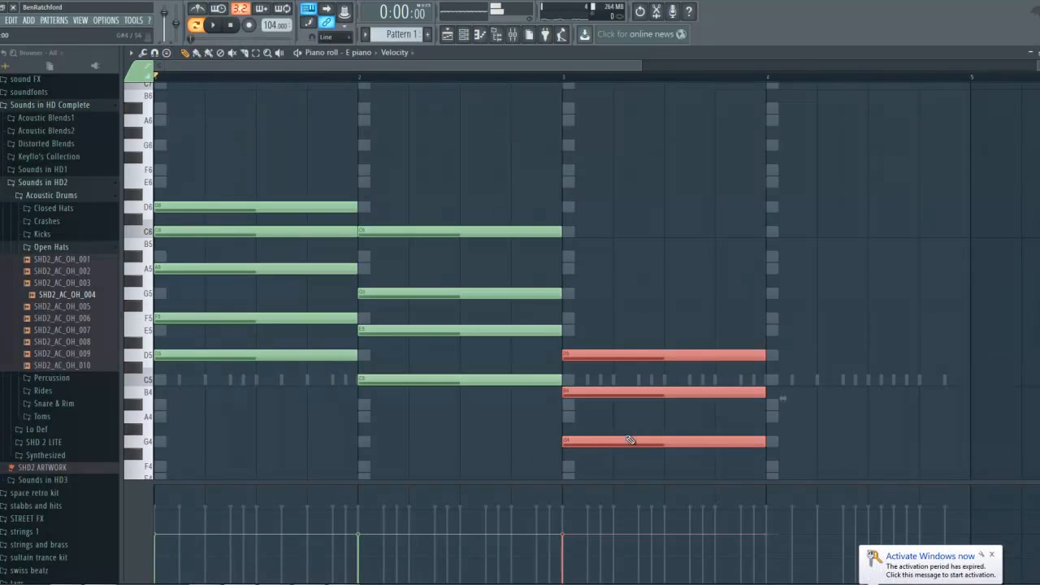
{"action": "left_click", "coordinate": [774, 221]}
{"action": "right_click", "coordinate": [773, 220]}
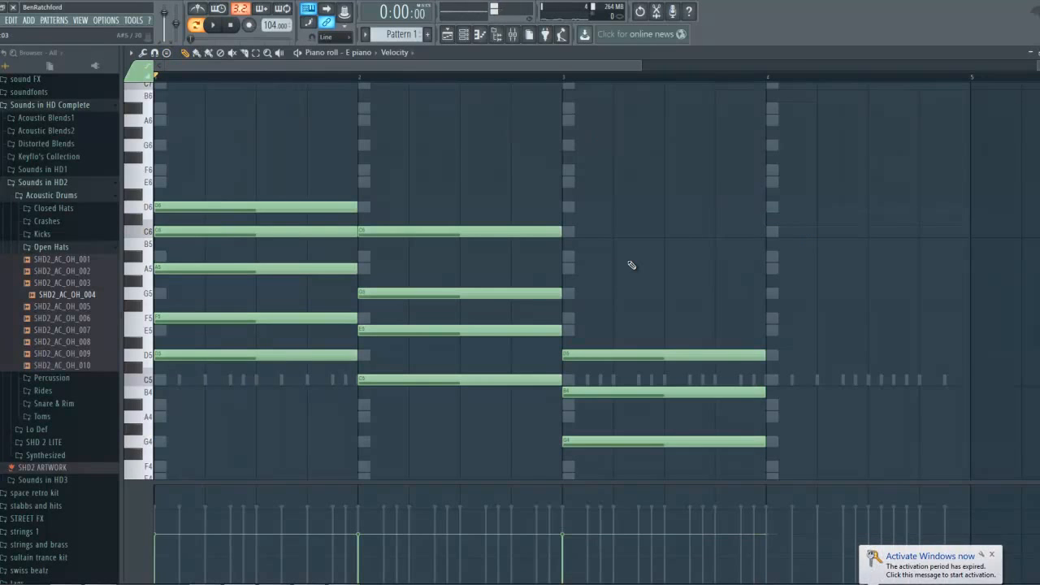
{"action": "left_click", "coordinate": [992, 557]}
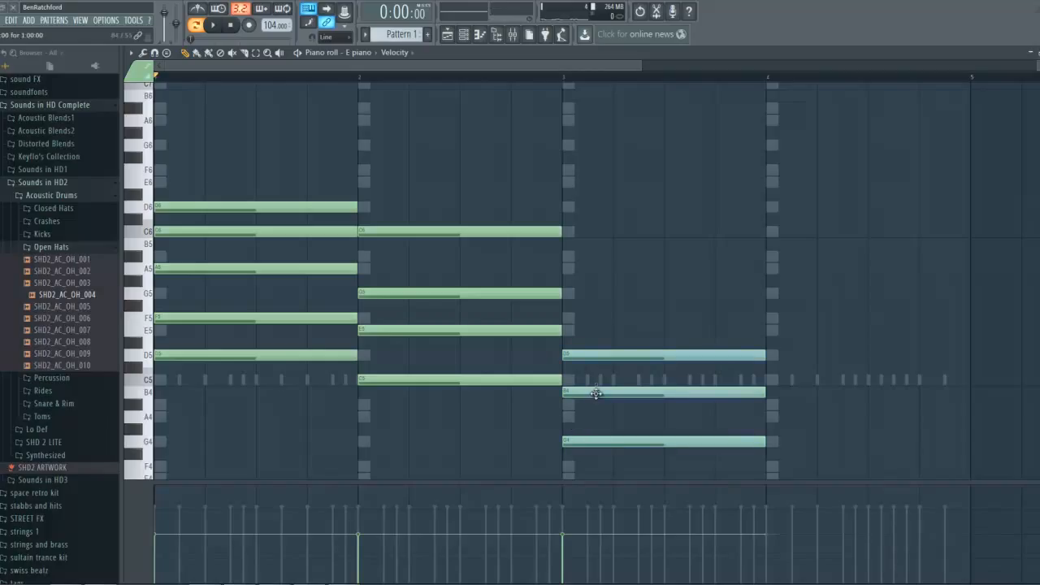
Step: Replace the stamped bar 3 chord with one-bar D5, G5 and A#5 notes on the scale guides, and play the progression
{"action": "left_click", "coordinate": [570, 298]}
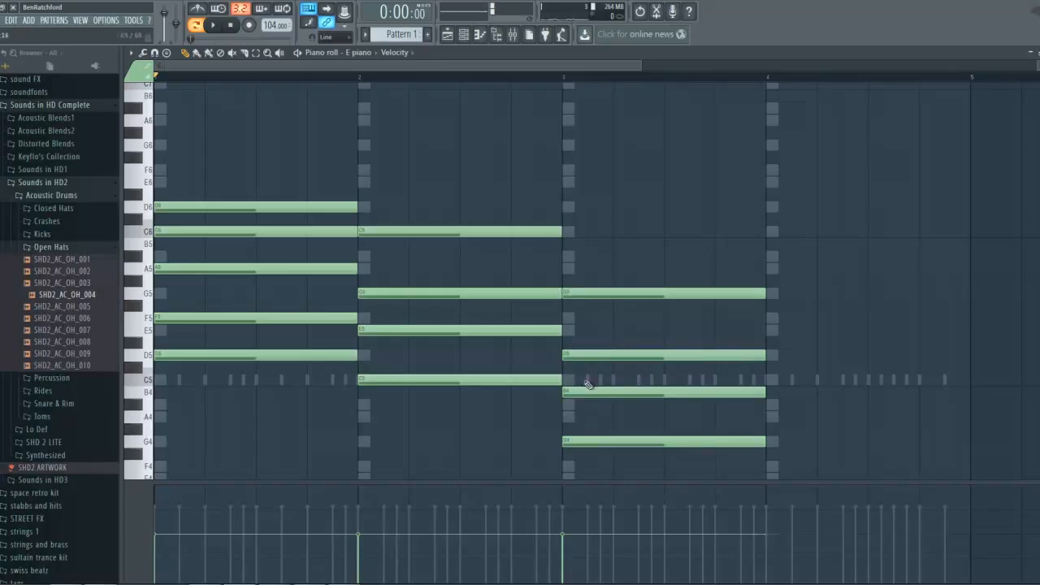
{"action": "left_click", "coordinate": [569, 256]}
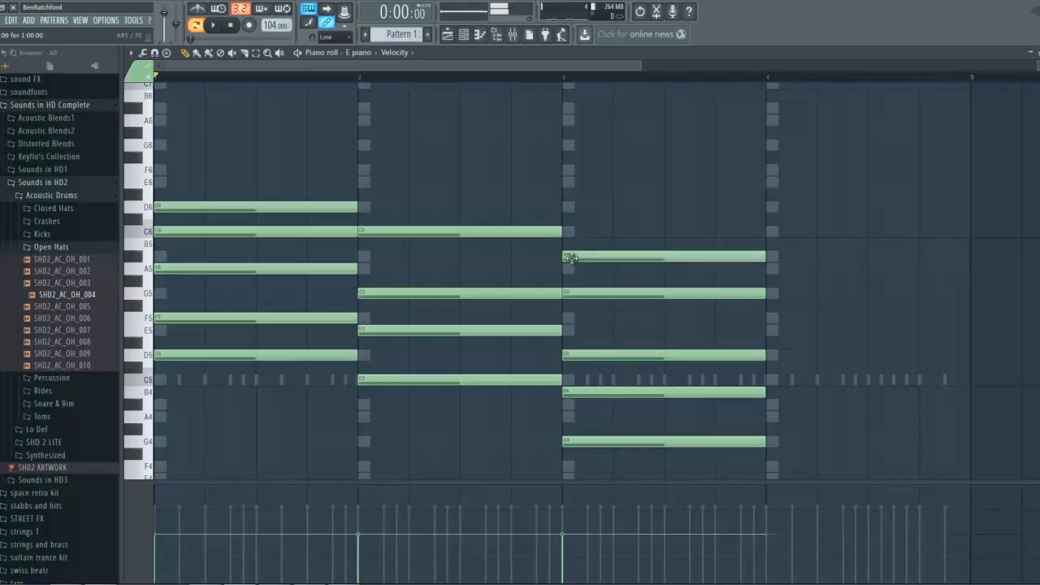
{"action": "right_click", "coordinate": [609, 355]}
{"action": "left_click", "coordinate": [574, 359]}
{"action": "key", "text": "space"}
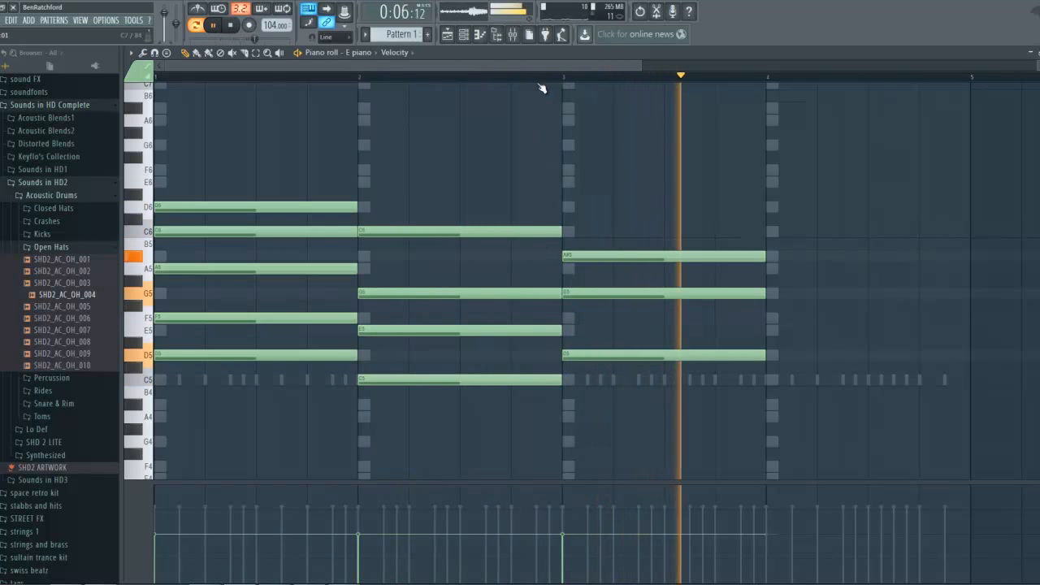
{"action": "key", "text": "space"}
Step: Add a one-bar D6 note on top of the bar 3 chord and play the progression
{"action": "scroll", "coordinate": [583, 87], "scroll_direction": "right", "scroll_amount": 2}
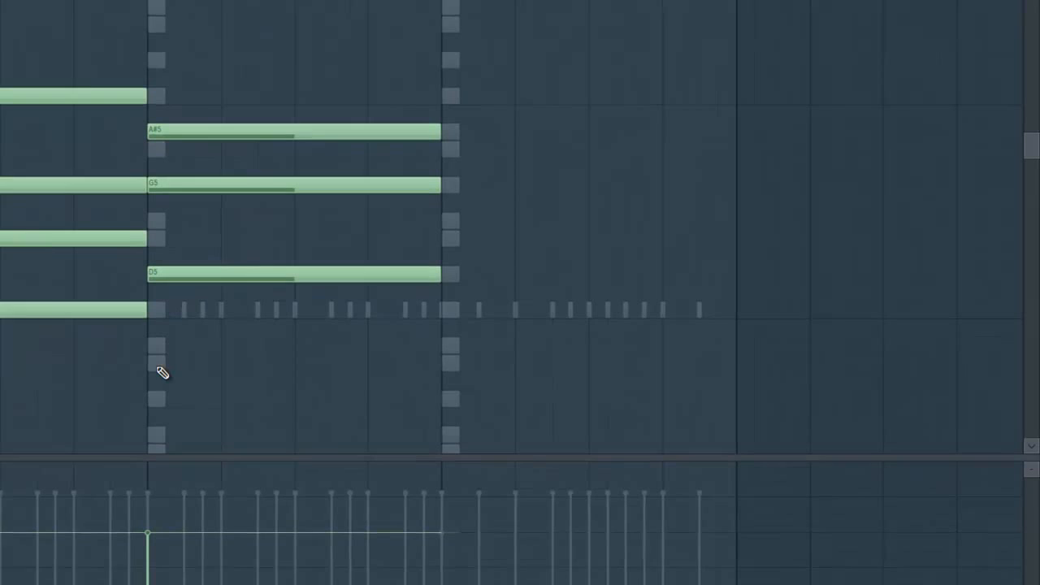
{"action": "left_click", "coordinate": [447, 418]}
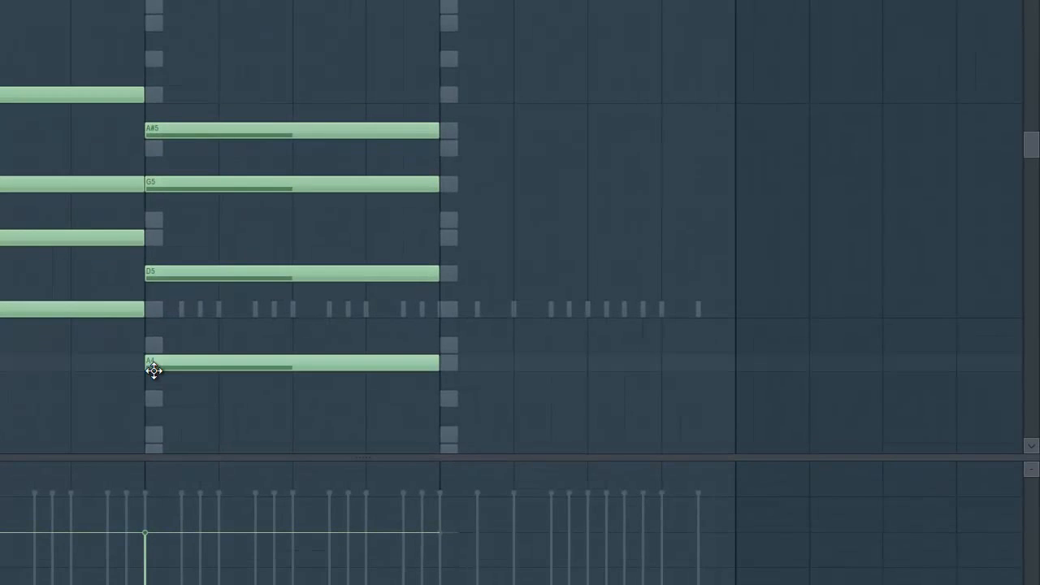
{"action": "left_click_drag", "start_coordinate": [193, 367], "coordinate": [192, 51]}
{"action": "mouse_move", "coordinate": [236, 2]}
{"action": "left_mouse_down"}
{"action": "mouse_move", "coordinate": [203, 2]}
{"action": "mouse_move", "coordinate": [227, 2]}
{"action": "left_mouse_up"}
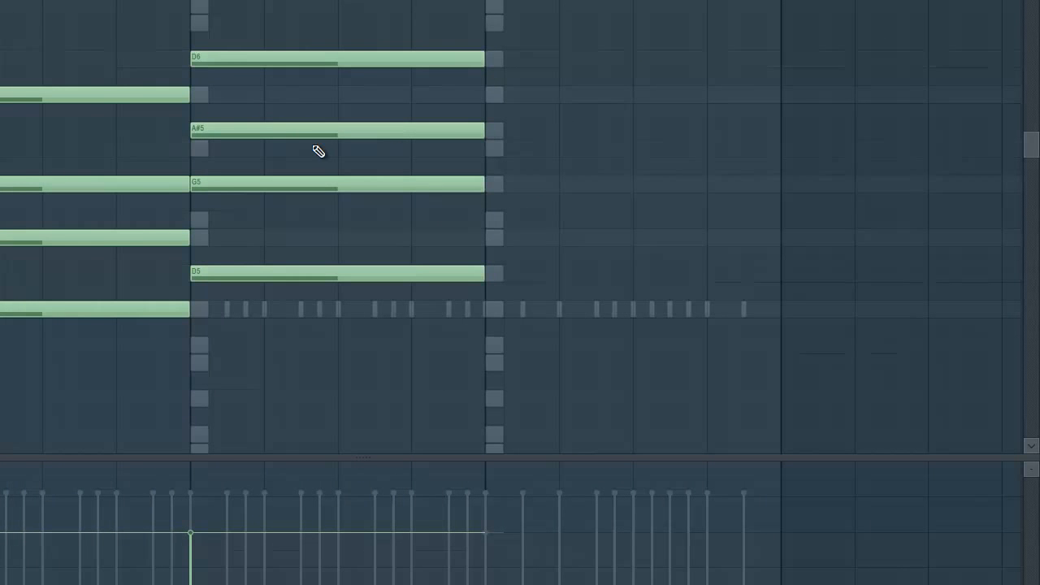
{"action": "key", "text": "space"}
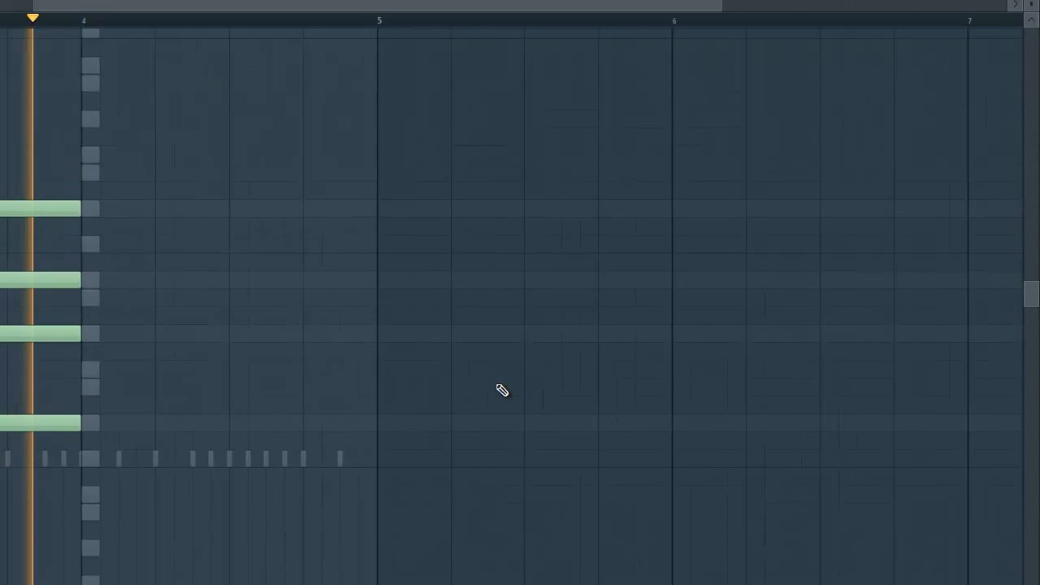
{"action": "key", "text": "space"}
Step: Build a bar 4 chord from one-bar A4, C5, E5 and A5 notes
{"action": "left_click_drag", "start_coordinate": [248, 94], "coordinate": [216, 116]}
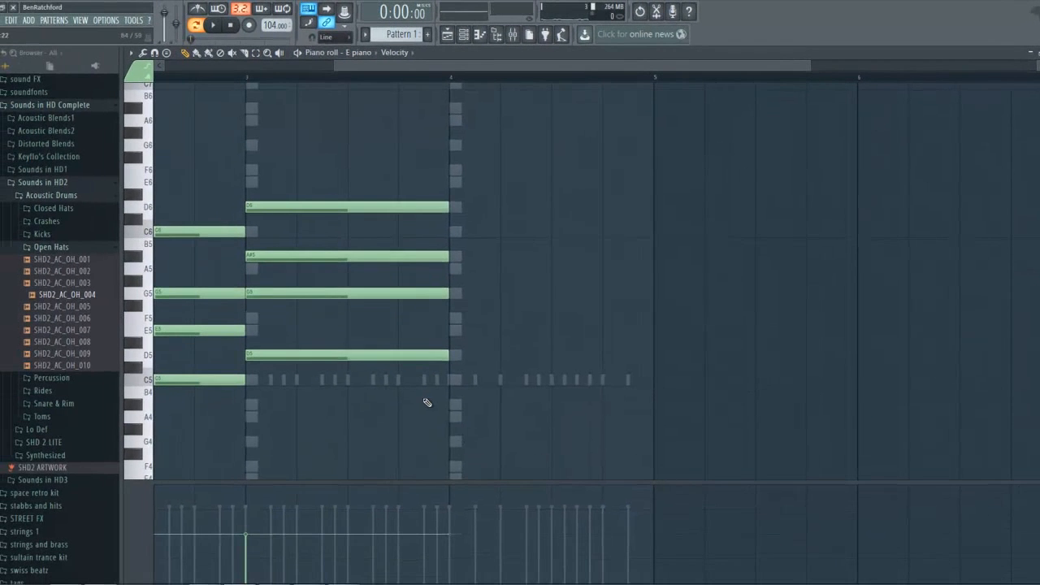
{"action": "left_click", "coordinate": [454, 417]}
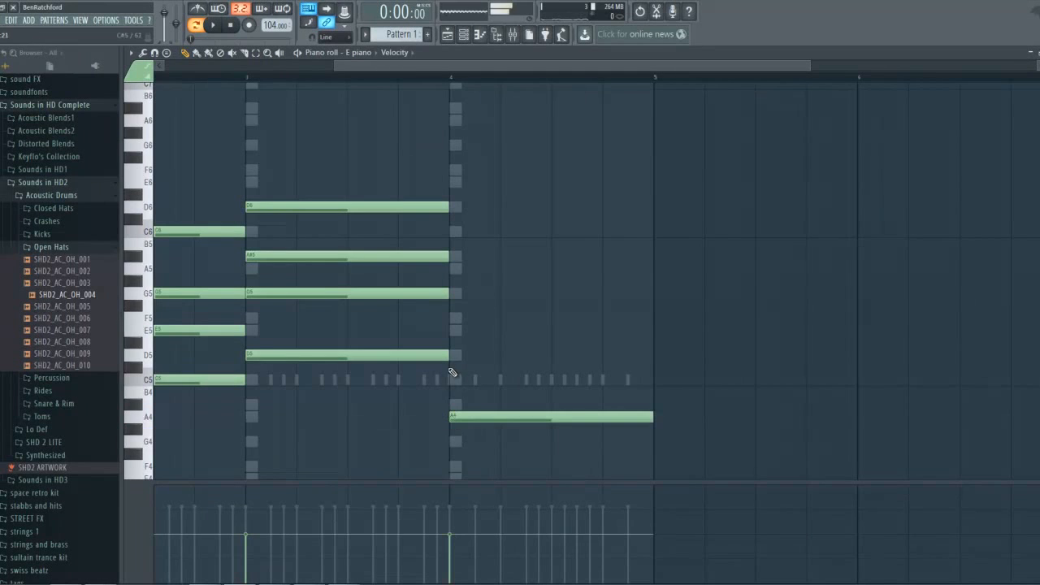
{"action": "left_click", "coordinate": [455, 380]}
{"action": "left_click", "coordinate": [455, 330]}
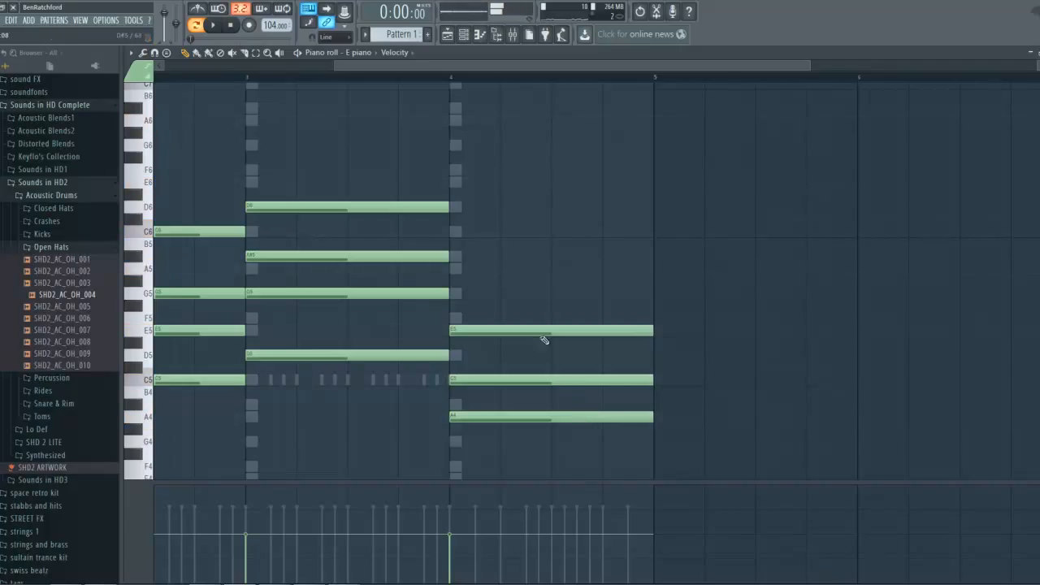
{"action": "left_click", "coordinate": [458, 271]}
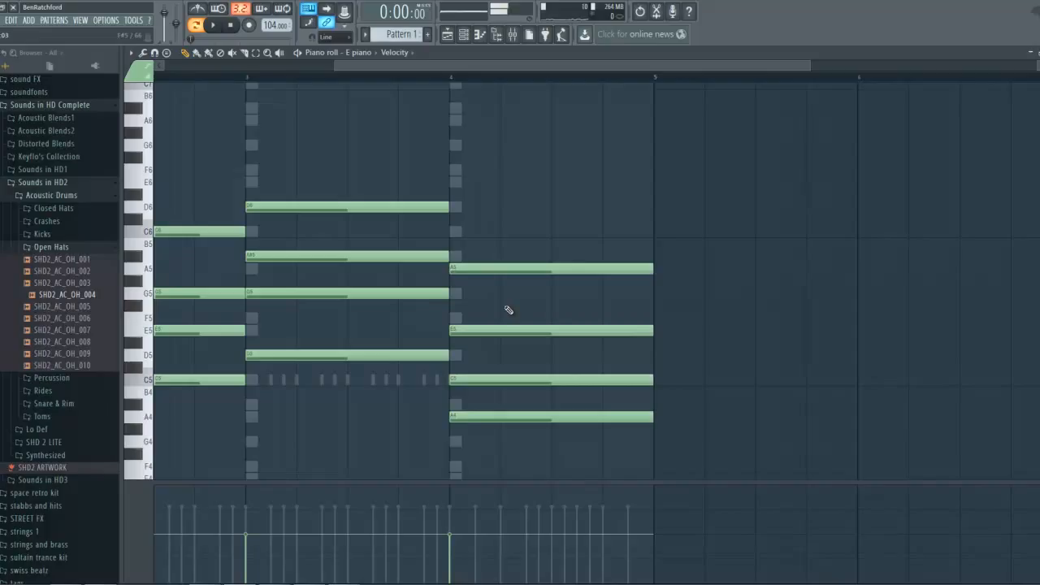
Step: Remove the A4 note from the bar 4 chord, add C6 on top, and play back the progression
{"action": "right_click", "coordinate": [465, 420]}
{"action": "left_click", "coordinate": [453, 232]}
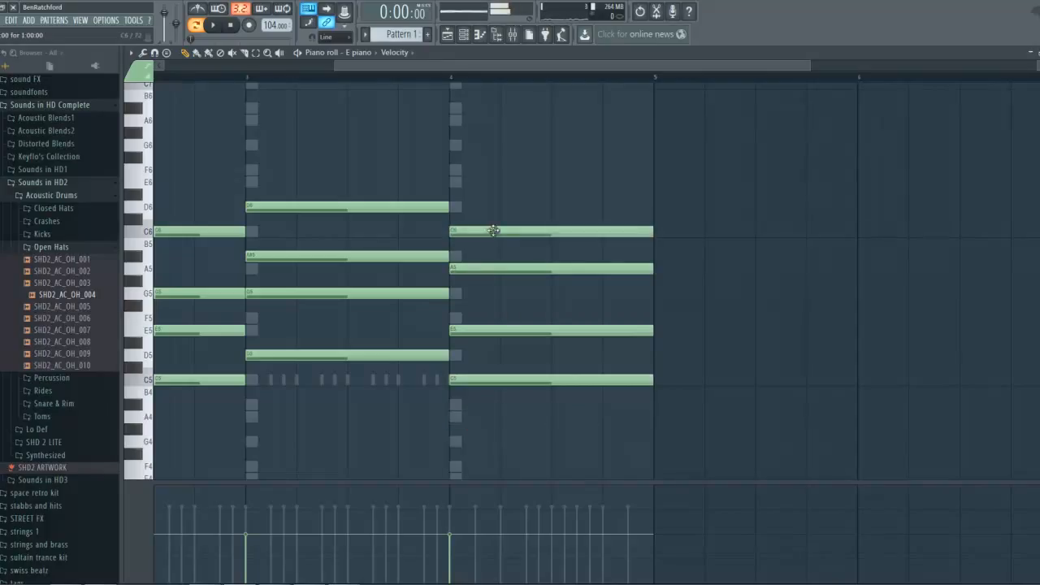
{"action": "key", "text": "space"}
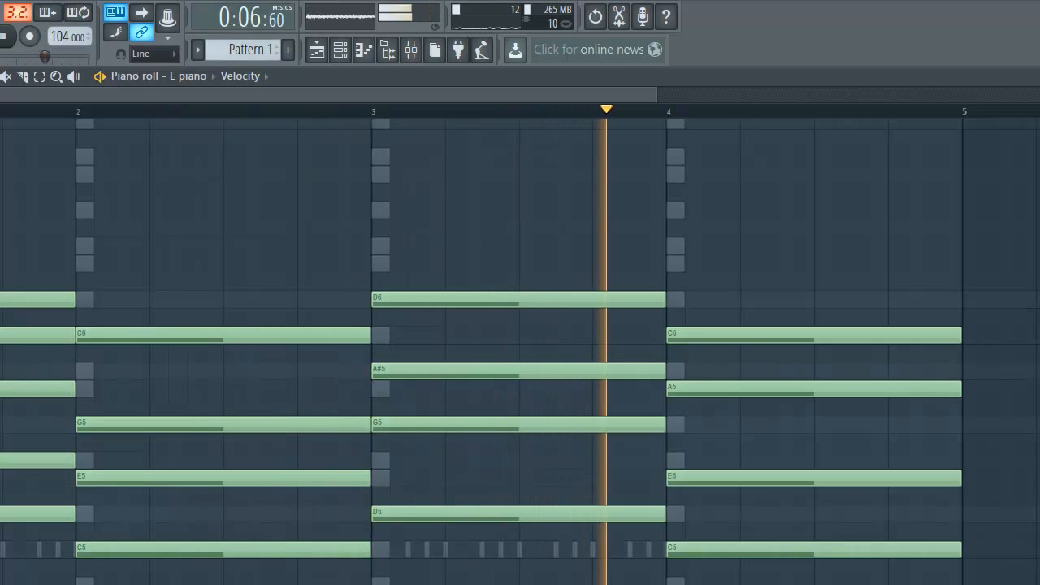
{"action": "key", "text": "space"}
{"action": "key", "text": "space"}
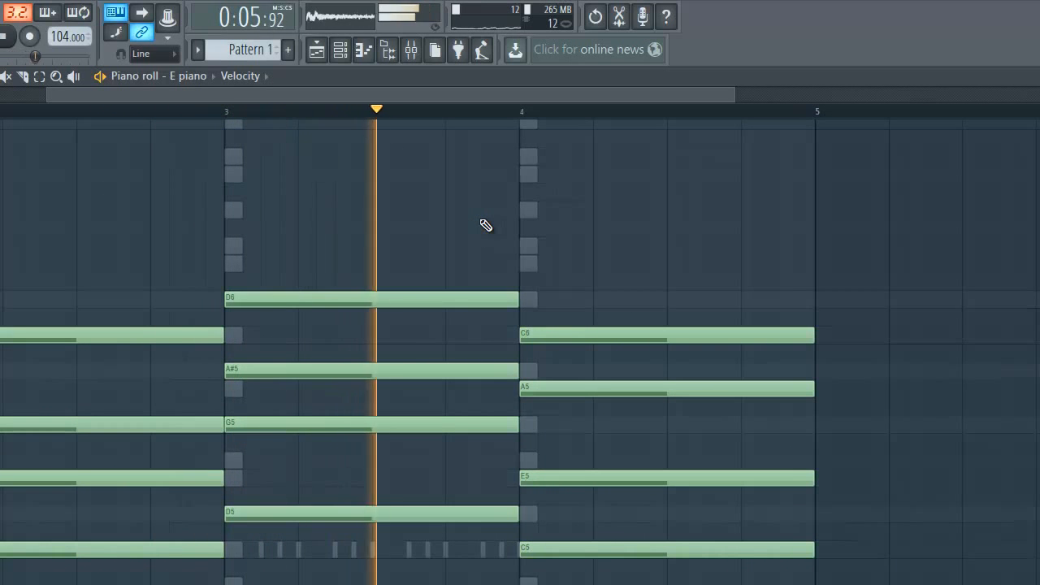
{"action": "key", "text": "space"}
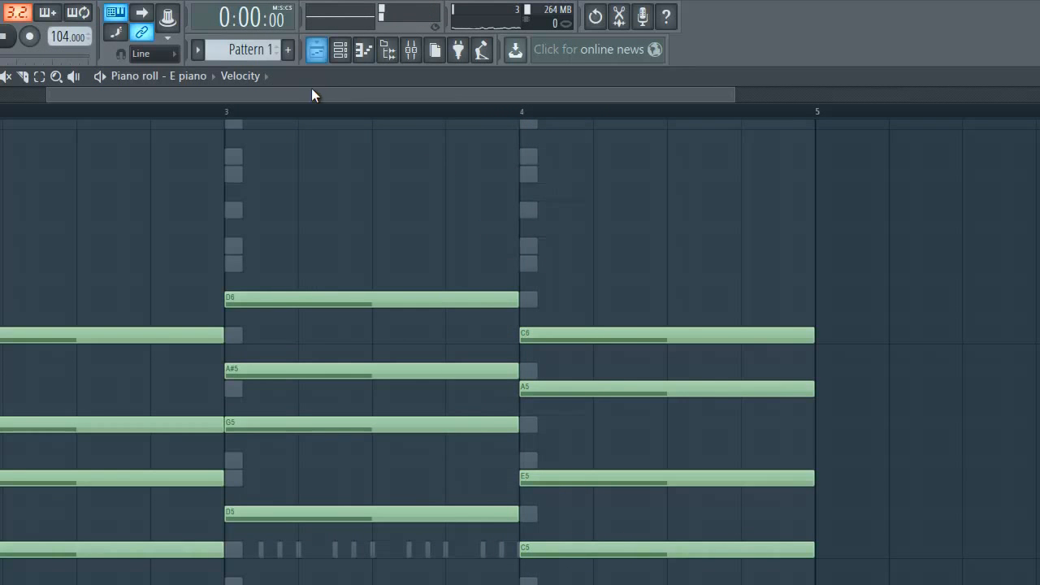
{"action": "left_click_drag", "start_coordinate": [307, 51], "coordinate": [438, 95]}
{"action": "left_click", "coordinate": [447, 241]}
{"action": "right_click", "coordinate": [449, 244]}
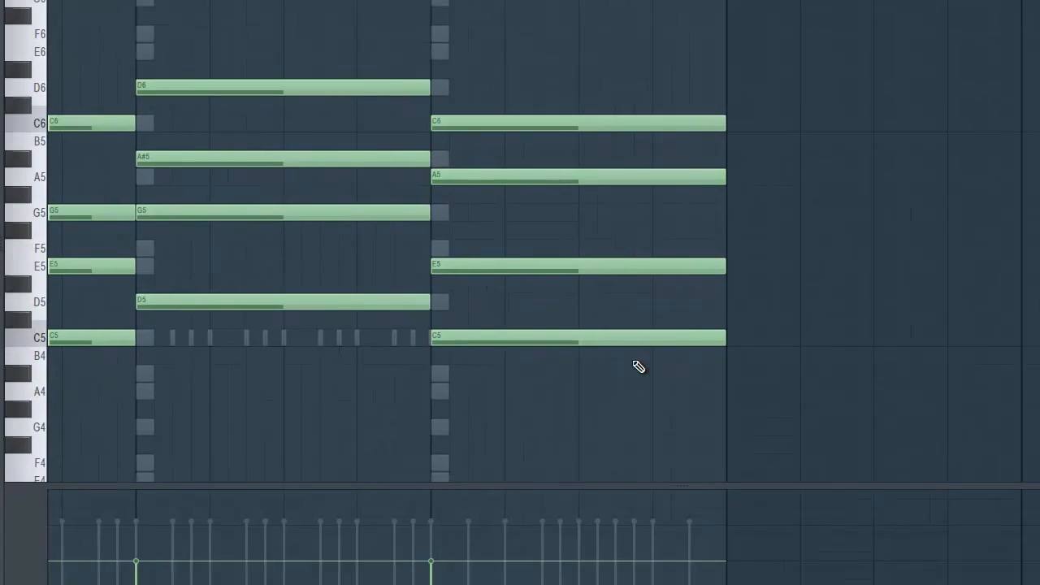
{"action": "left_click", "coordinate": [726, 395]}
{"action": "right_click", "coordinate": [750, 402]}
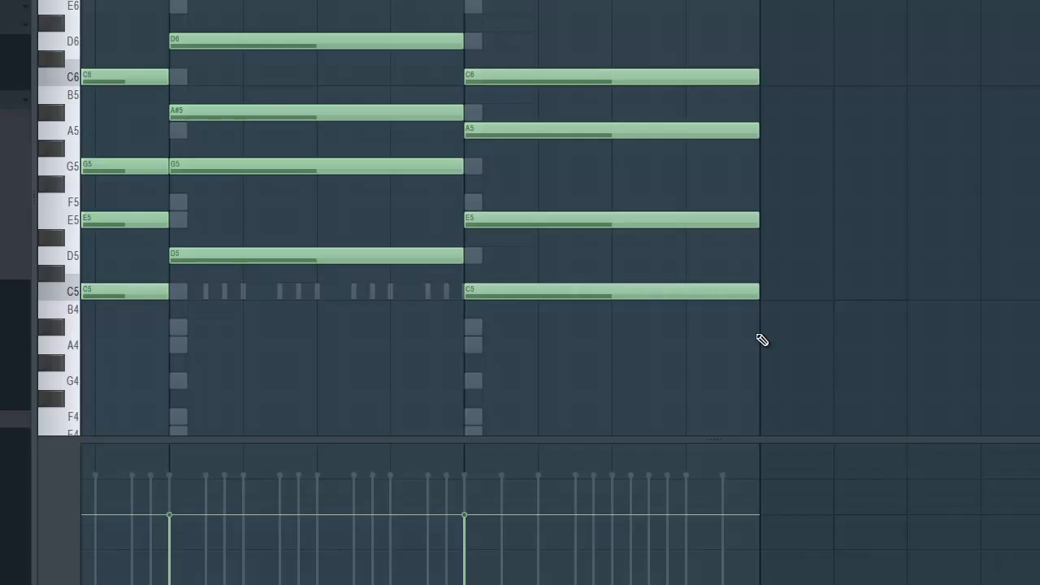
Step: Delete all four notes of the bar 4 chord
{"action": "right_click", "coordinate": [586, 79]}
{"action": "right_click", "coordinate": [589, 130]}
{"action": "right_click", "coordinate": [591, 219]}
{"action": "right_click", "coordinate": [593, 290]}
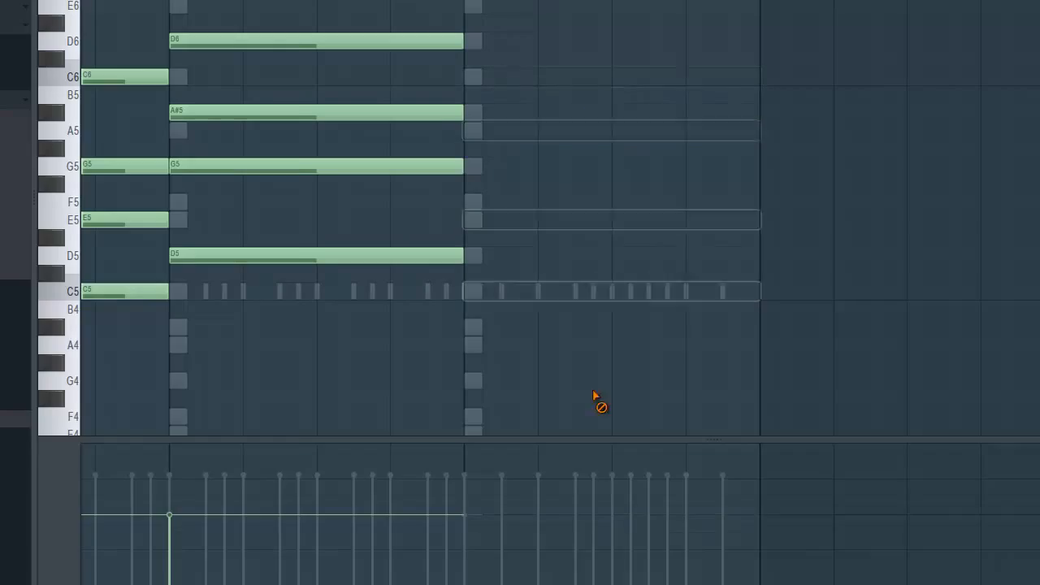
Step: Try a one-bar minor chord stamp of F5, G#5 and C6 in bar 4, and delete it
{"action": "left_click", "coordinate": [96, 1]}
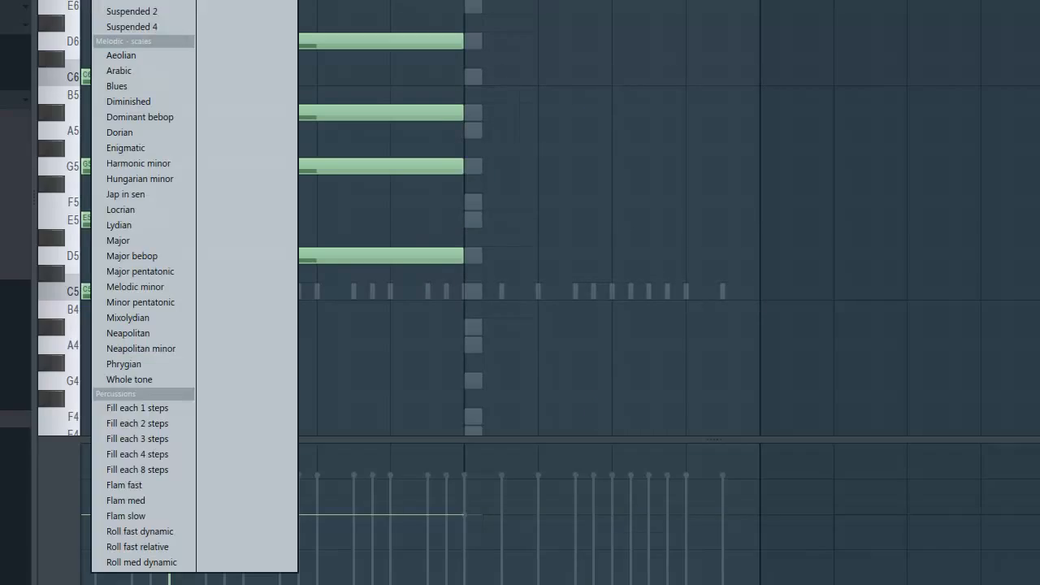
{"action": "left_click", "coordinate": [74, 107]}
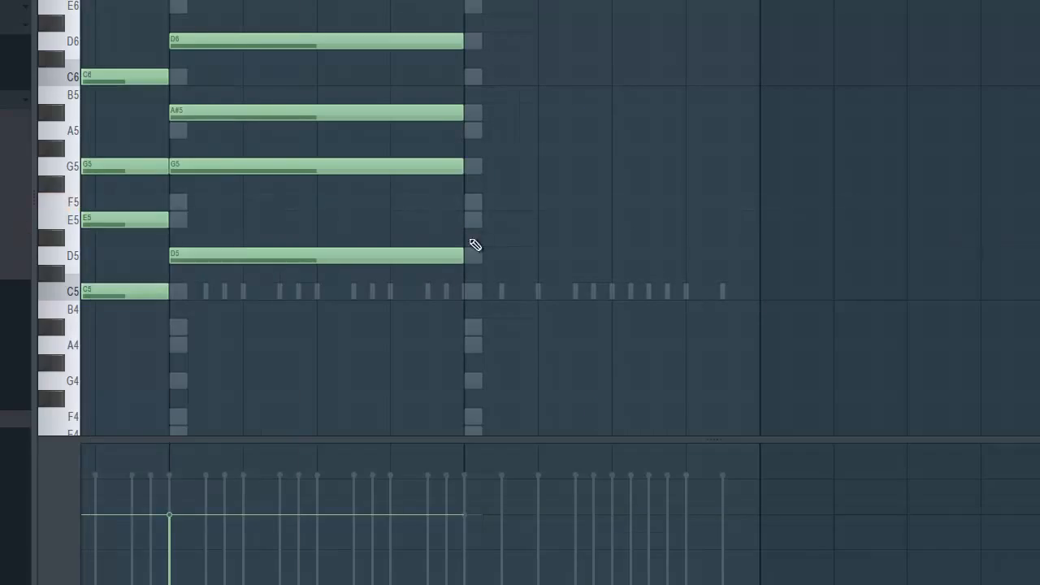
{"action": "left_click", "coordinate": [466, 205]}
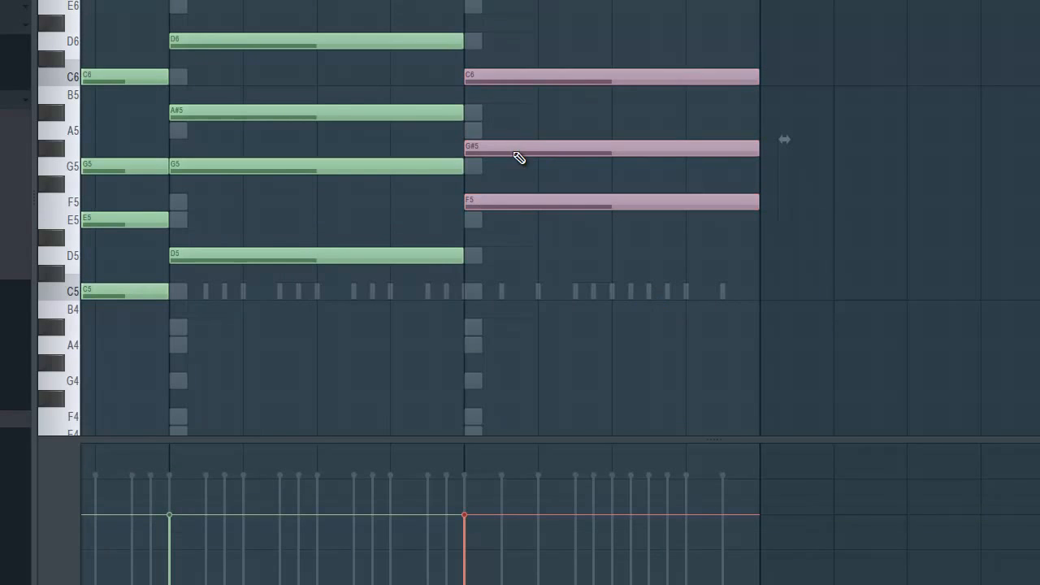
{"action": "mouse_move", "coordinate": [519, 206]}
{"action": "left_mouse_down"}
{"action": "mouse_move", "coordinate": [519, 235]}
{"action": "mouse_move", "coordinate": [516, 201]}
{"action": "left_mouse_up"}
{"action": "right_click", "coordinate": [514, 208]}
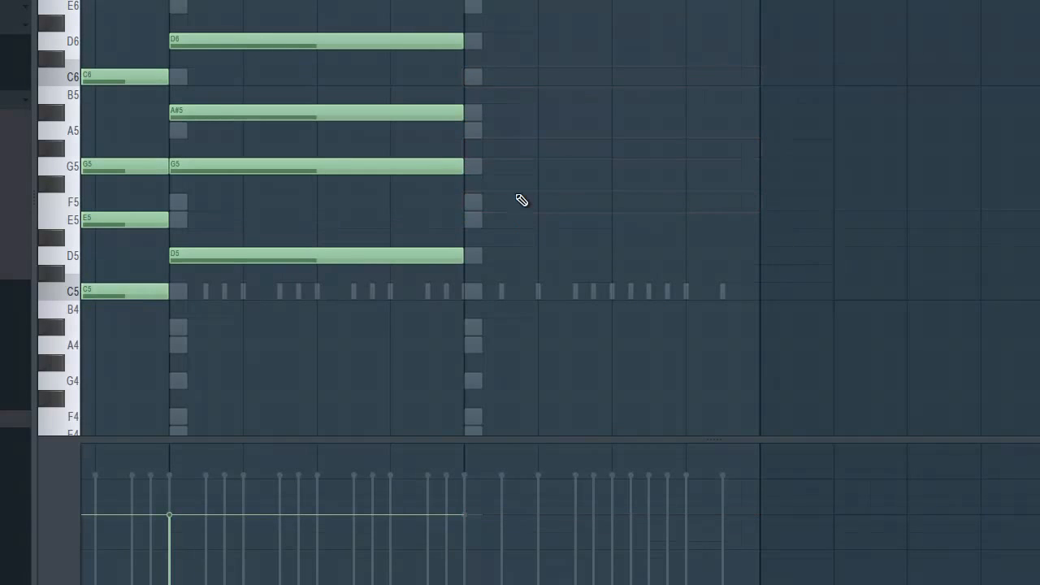
Step: Stamp a one-bar major chord of F5, A5 and C6 in bar 4 and add a C5 note beneath it
{"action": "left_click", "coordinate": [98, 1]}
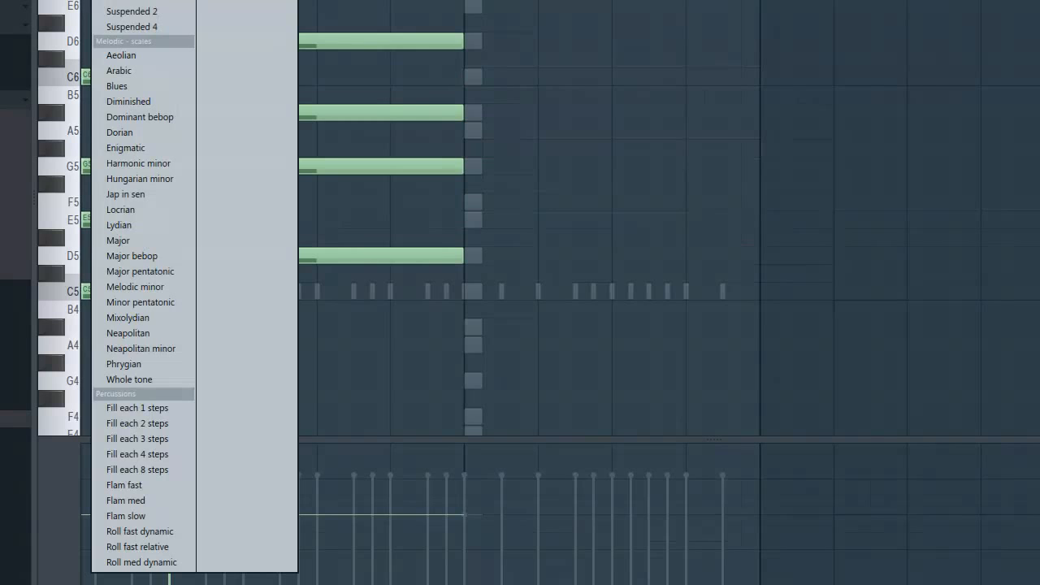
{"action": "left_click", "coordinate": [122, 3]}
{"action": "left_click", "coordinate": [430, 294]}
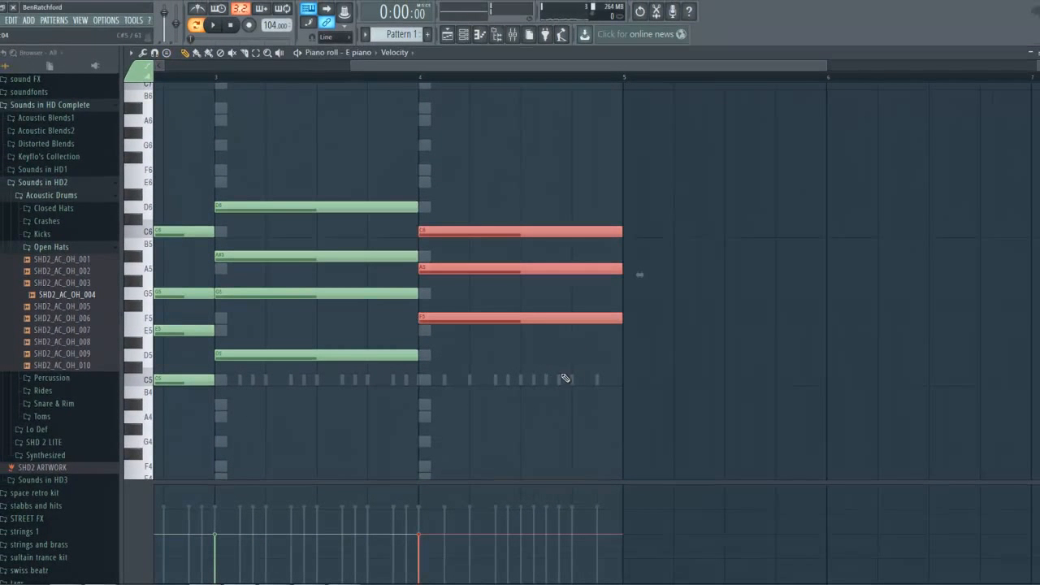
{"action": "left_click", "coordinate": [568, 355]}
{"action": "right_click", "coordinate": [599, 355]}
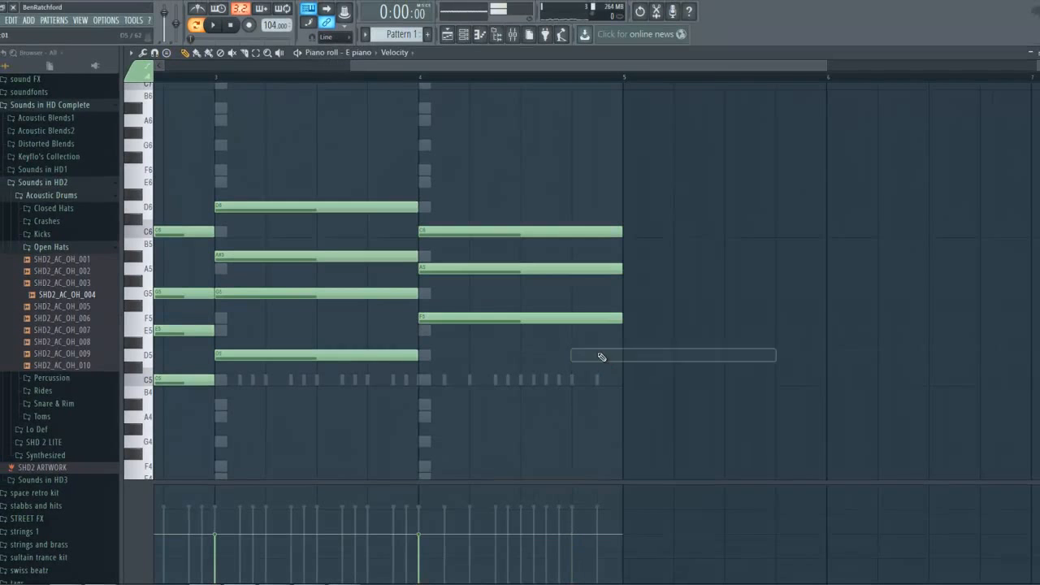
{"action": "left_click", "coordinate": [429, 381]}
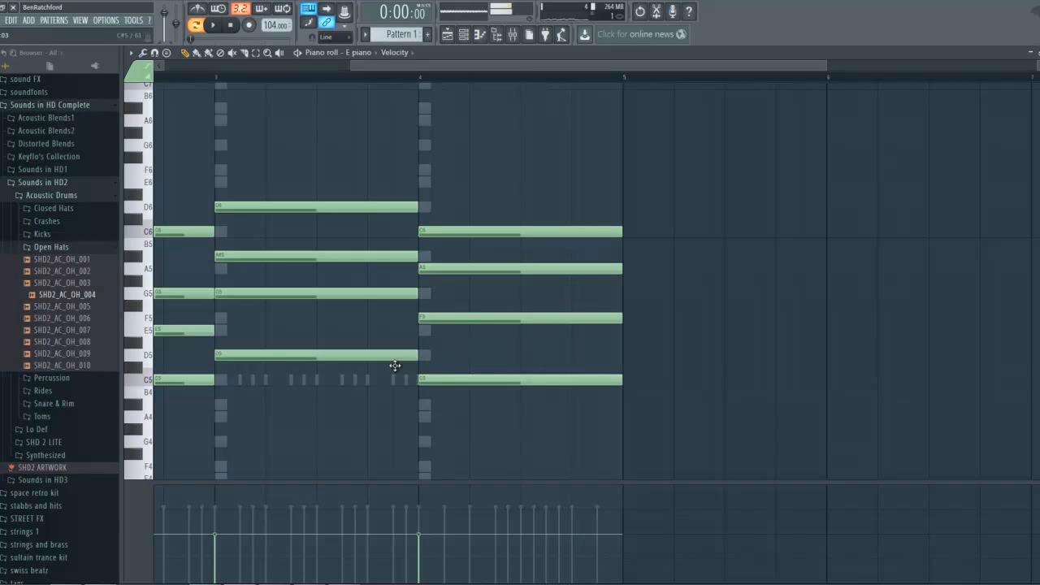
Step: Move the stamped F5, A5 and C6 chord to bar 5 and redraw its notes individually in bar 4
{"action": "left_click", "coordinate": [440, 320]}
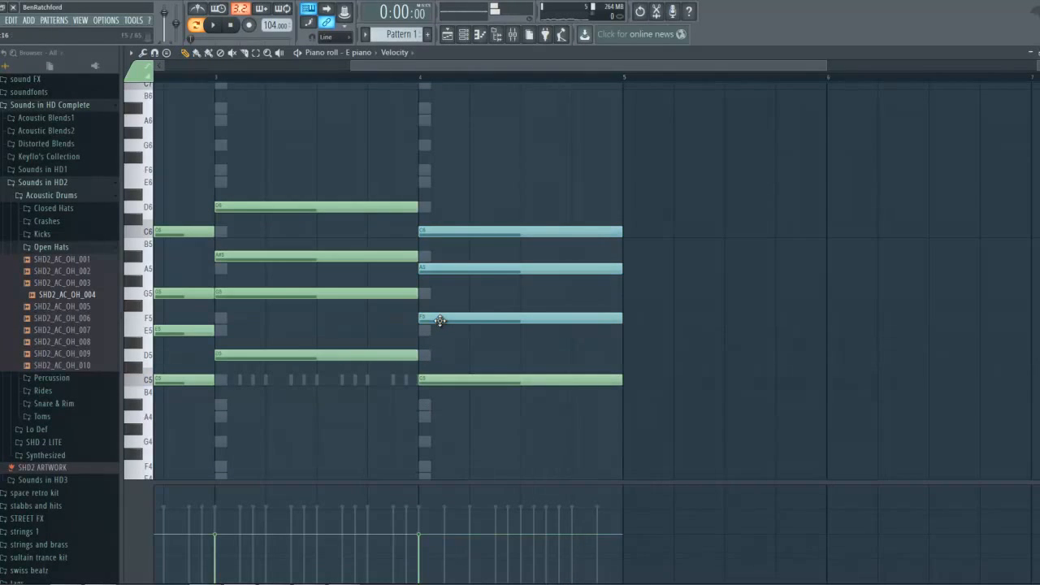
{"action": "left_click_drag", "start_coordinate": [439, 320], "coordinate": [657, 317]}
{"action": "left_click", "coordinate": [658, 317]}
{"action": "left_click", "coordinate": [425, 318]}
{"action": "left_click_drag", "start_coordinate": [424, 319], "coordinate": [449, 323]}
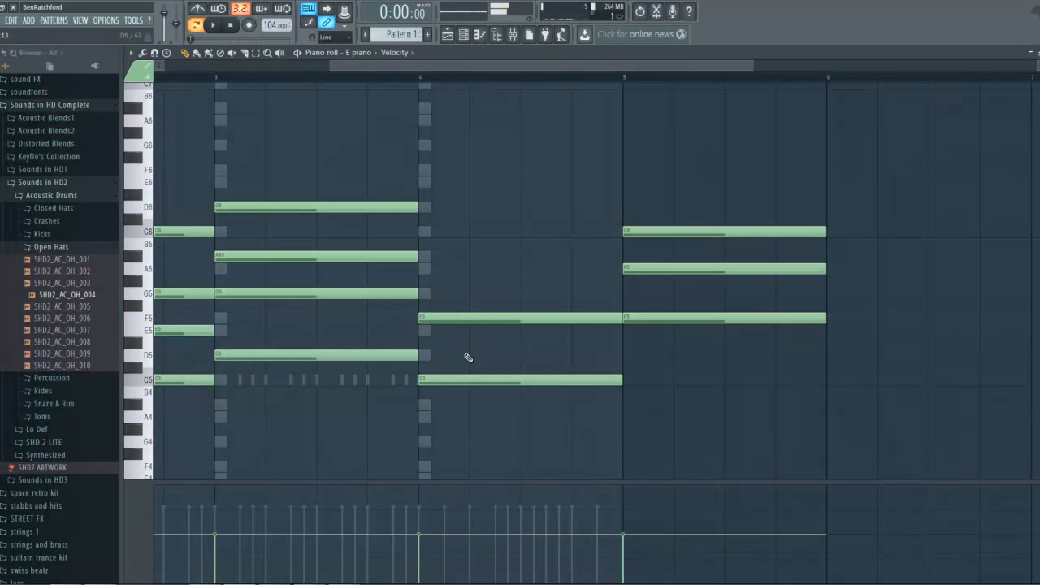
{"action": "left_click", "coordinate": [426, 266]}
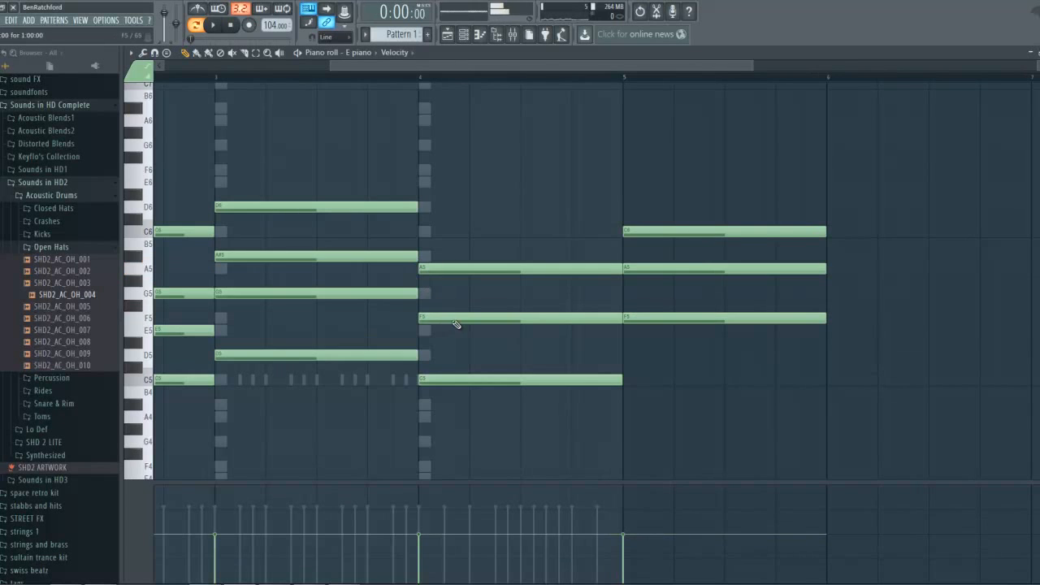
{"action": "left_click", "coordinate": [426, 234]}
Step: Delete the three chord notes in bar 5 and play back the progression
{"action": "right_click", "coordinate": [684, 232]}
{"action": "right_click", "coordinate": [688, 268]}
{"action": "right_click", "coordinate": [690, 317]}
{"action": "key", "text": "space"}
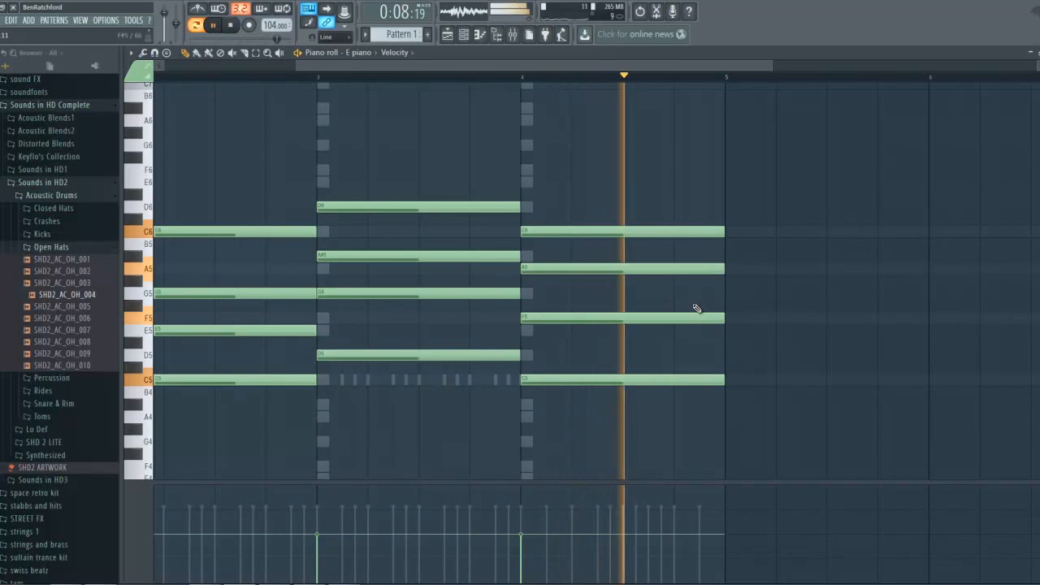
{"action": "key", "text": "space"}
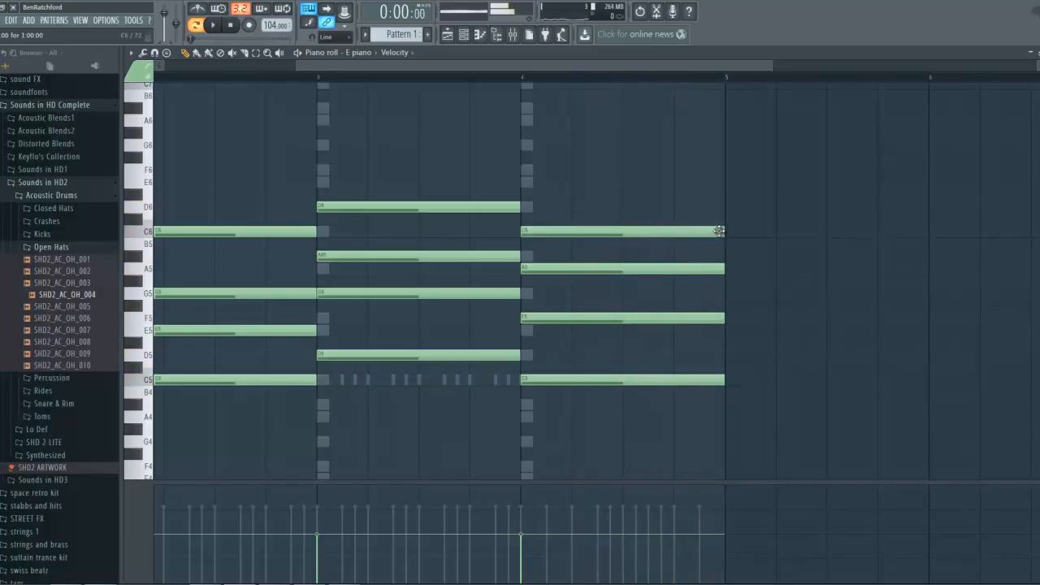
Step: Shorten all four notes of the bar 4 chord to half a bar
{"action": "left_click_drag", "start_coordinate": [721, 231], "coordinate": [623, 231]}
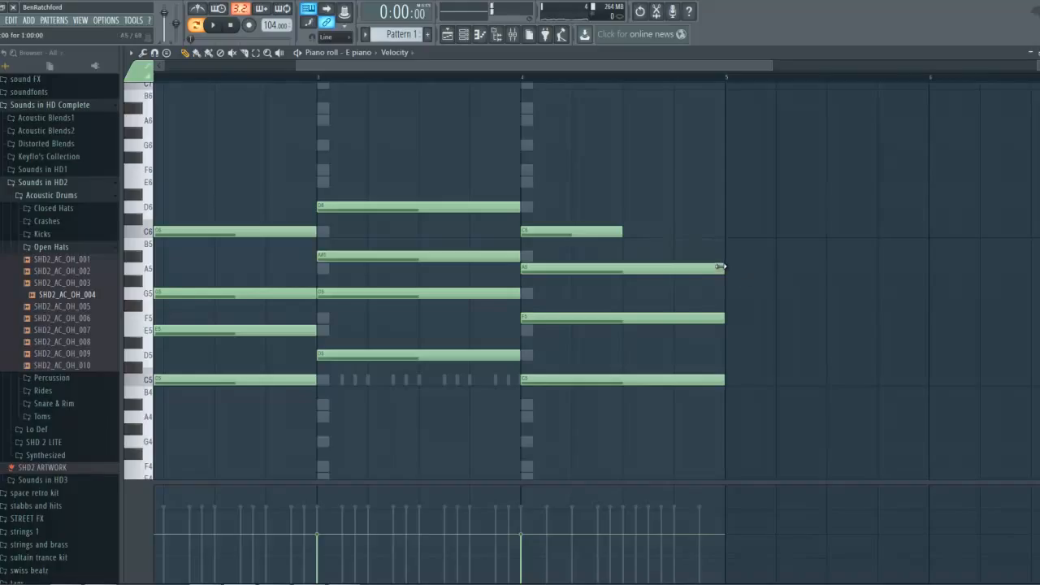
{"action": "left_click_drag", "start_coordinate": [723, 267], "coordinate": [641, 267]}
{"action": "left_click_drag", "start_coordinate": [723, 317], "coordinate": [629, 318]}
{"action": "left_click_drag", "start_coordinate": [722, 380], "coordinate": [622, 380]}
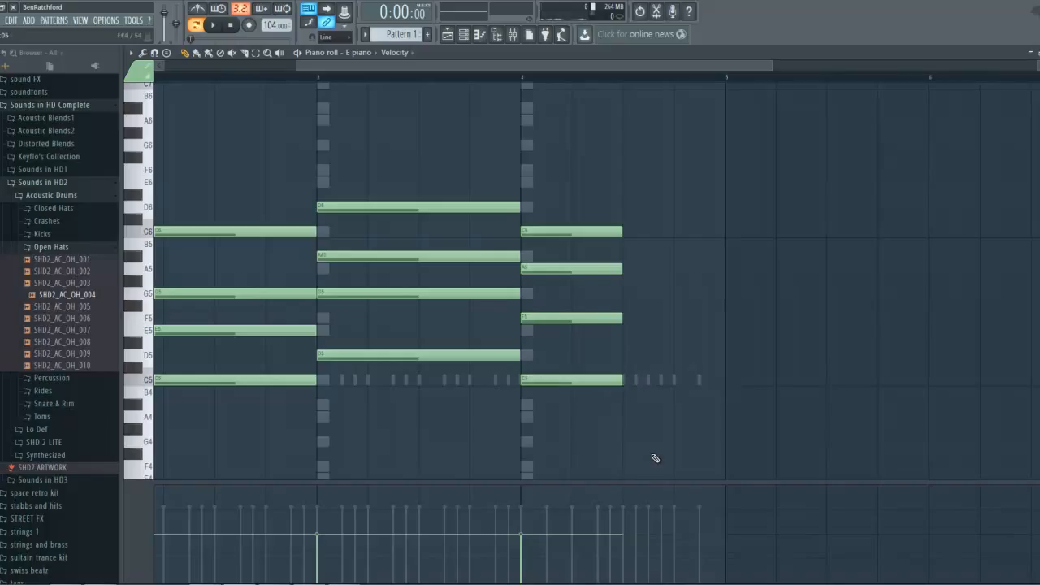
Step: Stamp a half-bar major chord of B4, D#5 and F#5 in the second half of bar 4 and shift it to bar 5
{"action": "left_click", "coordinate": [167, 52]}
{"action": "left_click", "coordinate": [188, 133]}
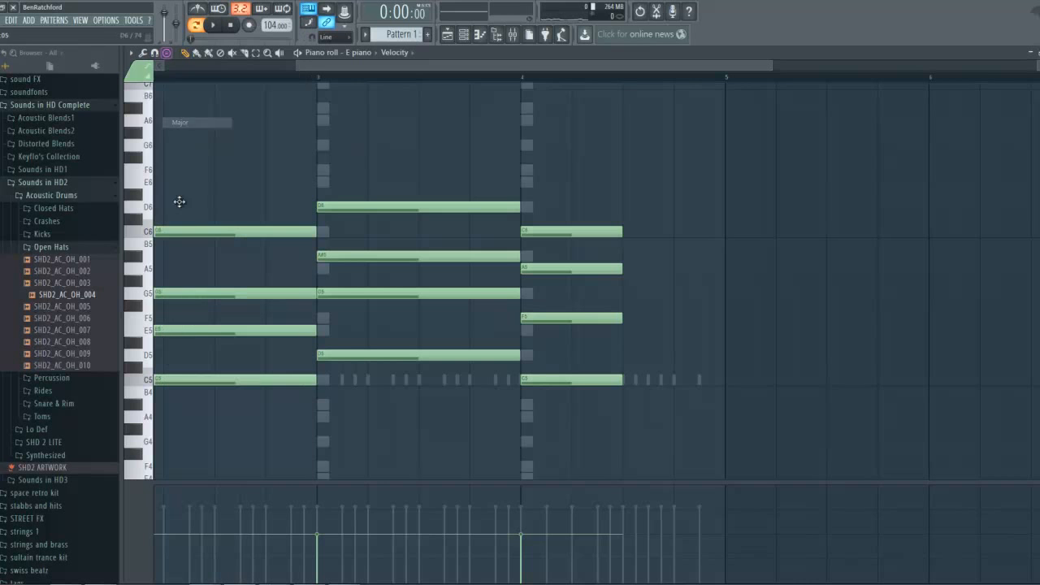
{"action": "left_click", "coordinate": [138, 395]}
{"action": "left_click", "coordinate": [627, 394]}
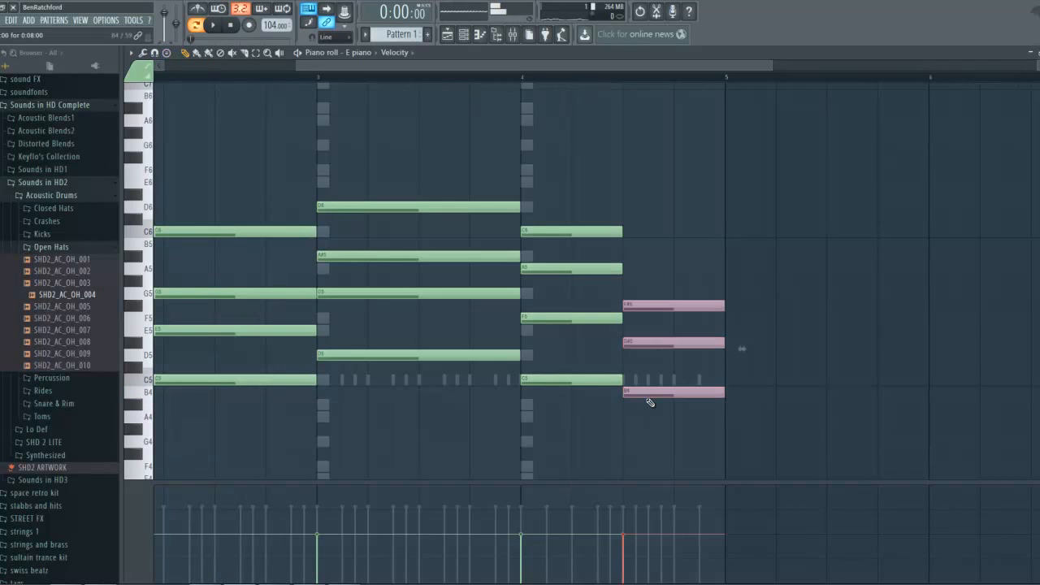
{"action": "left_click_drag", "start_coordinate": [654, 393], "coordinate": [749, 394]}
{"action": "left_click", "coordinate": [654, 421]}
{"action": "right_click", "coordinate": [658, 418]}
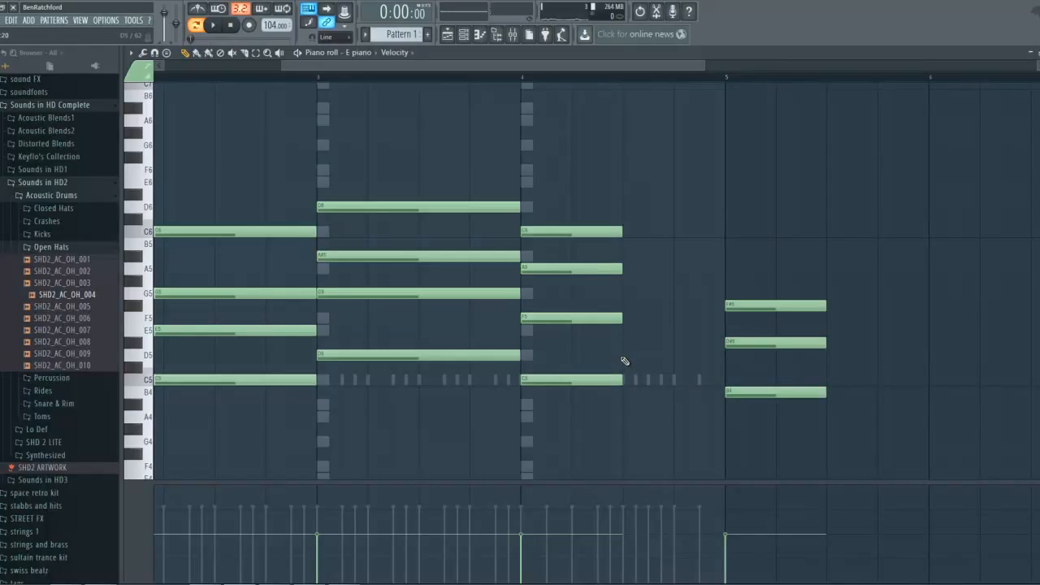
Step: Build a chord from half-bar E5, A4, A5 and C6 notes in the second half of bar 4
{"action": "left_click", "coordinate": [623, 331]}
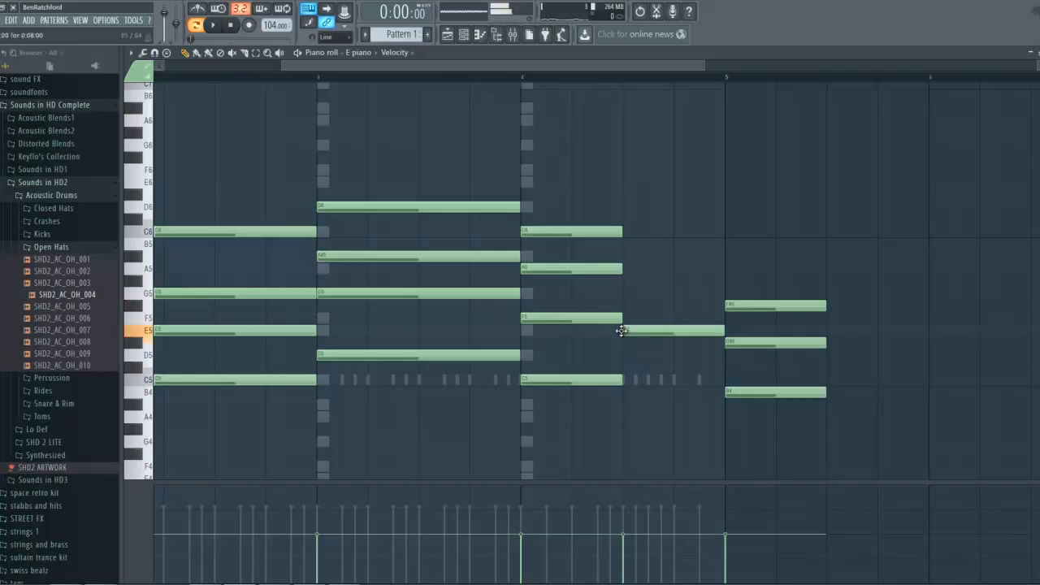
{"action": "left_click", "coordinate": [626, 416]}
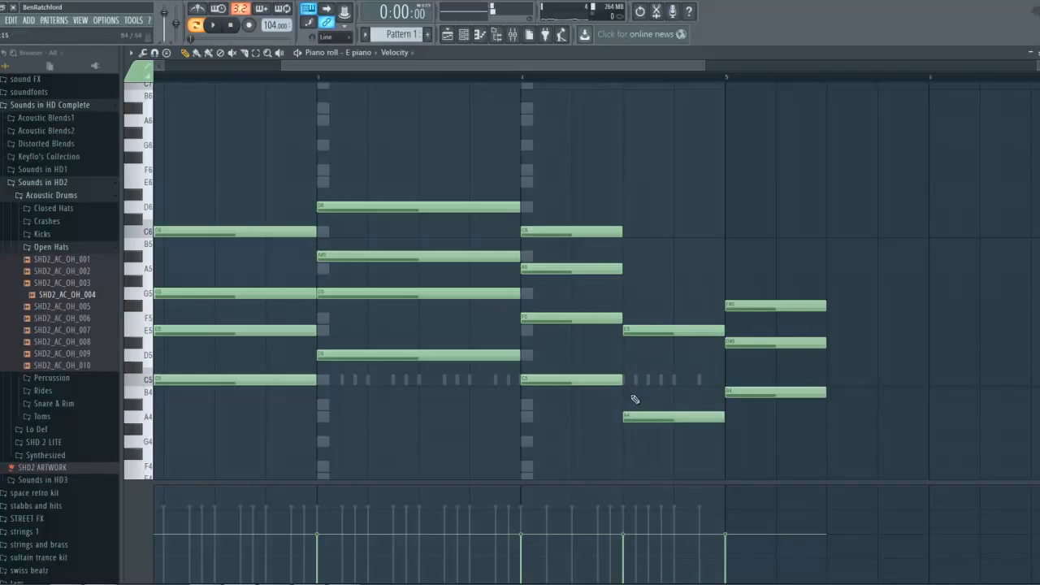
{"action": "left_click", "coordinate": [629, 381]}
{"action": "right_click", "coordinate": [630, 382]}
{"action": "left_click", "coordinate": [630, 270]}
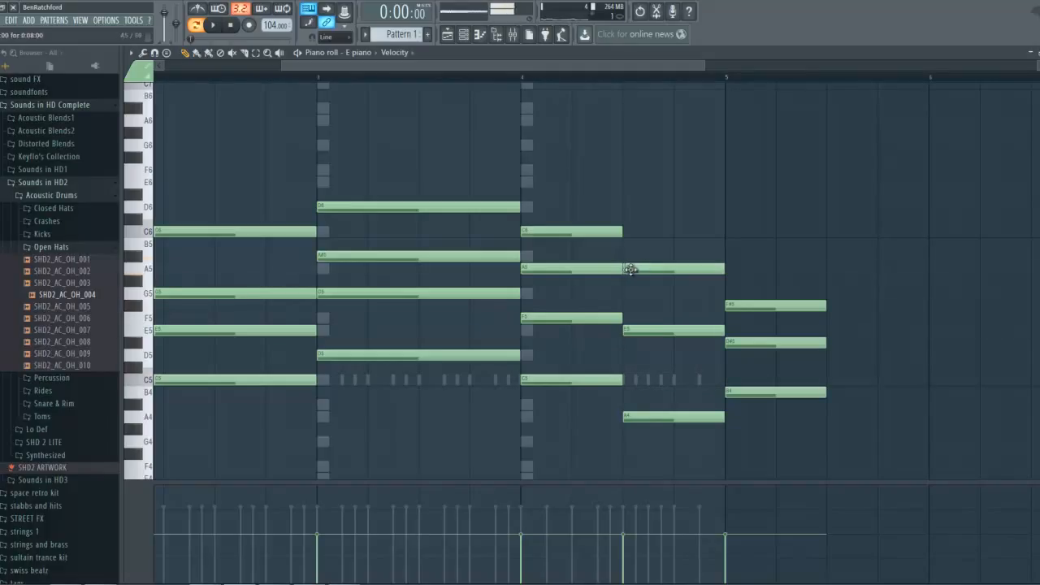
{"action": "left_click", "coordinate": [627, 230]}
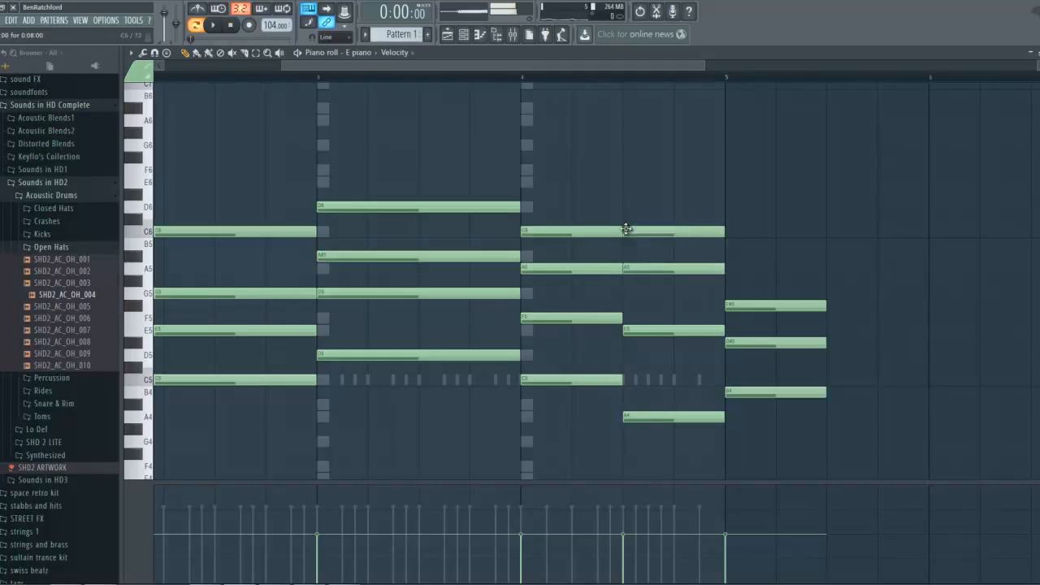
Step: Delete the stamped chord in bar 5 and play back the whole progression
{"action": "right_click", "coordinate": [761, 306]}
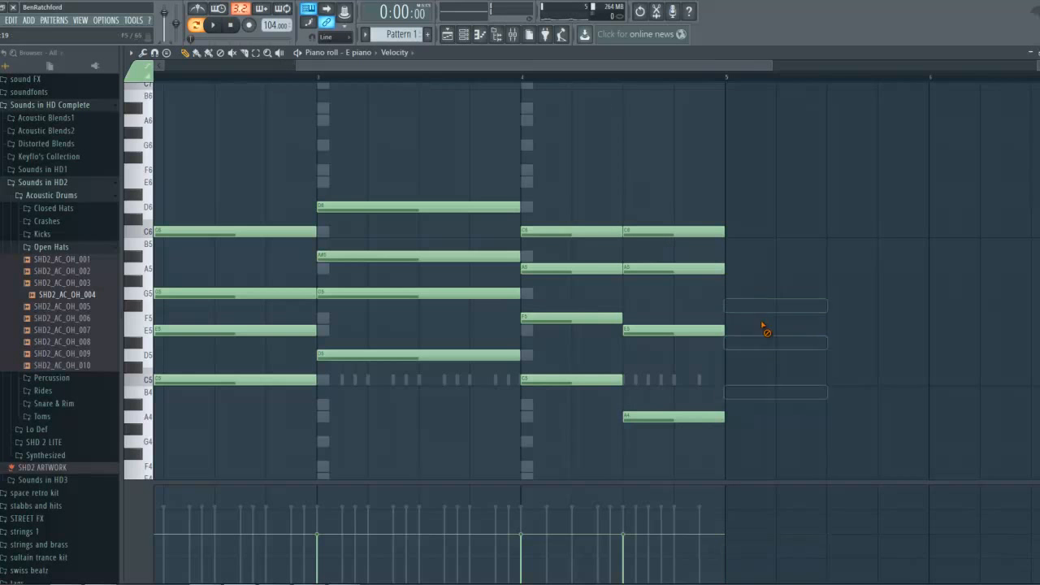
{"action": "key", "text": "space"}
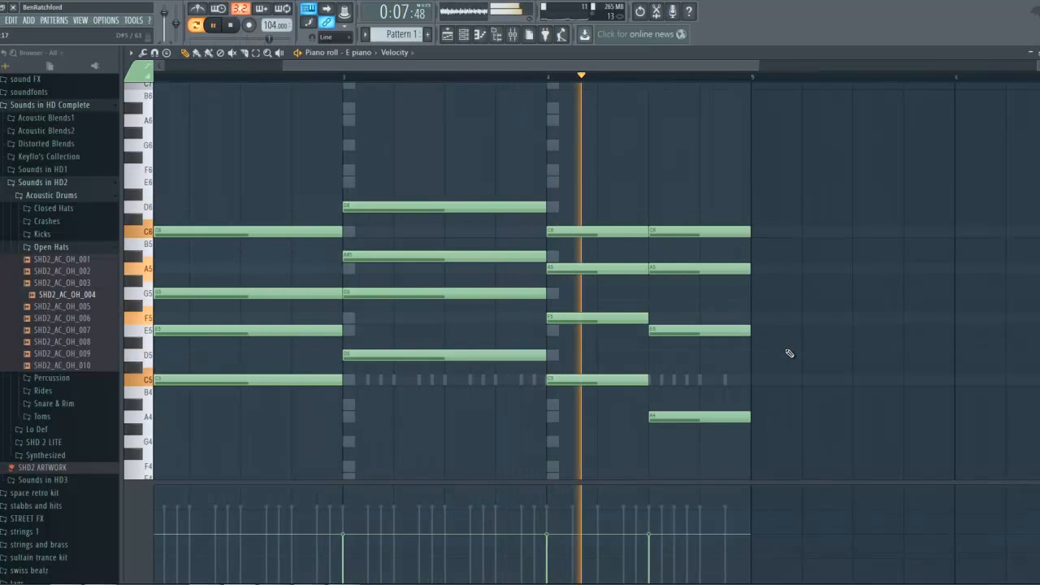
{"action": "key", "text": "space"}
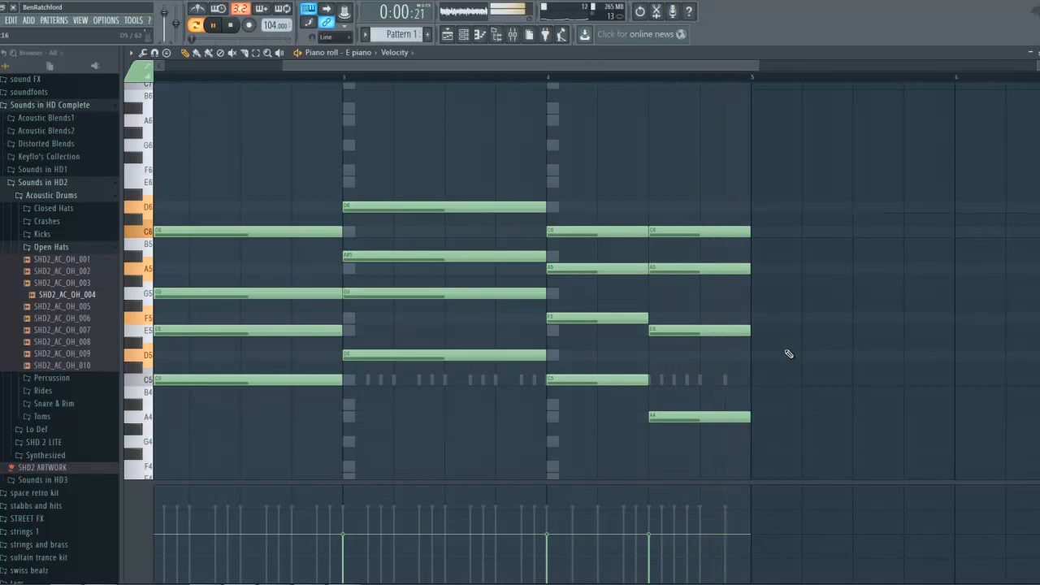
Step: Rebuild the chord in the second half of bar 4 with half-bar D5, F#5, A5 and D6 notes and play the progression
{"action": "right_click", "coordinate": [687, 418]}
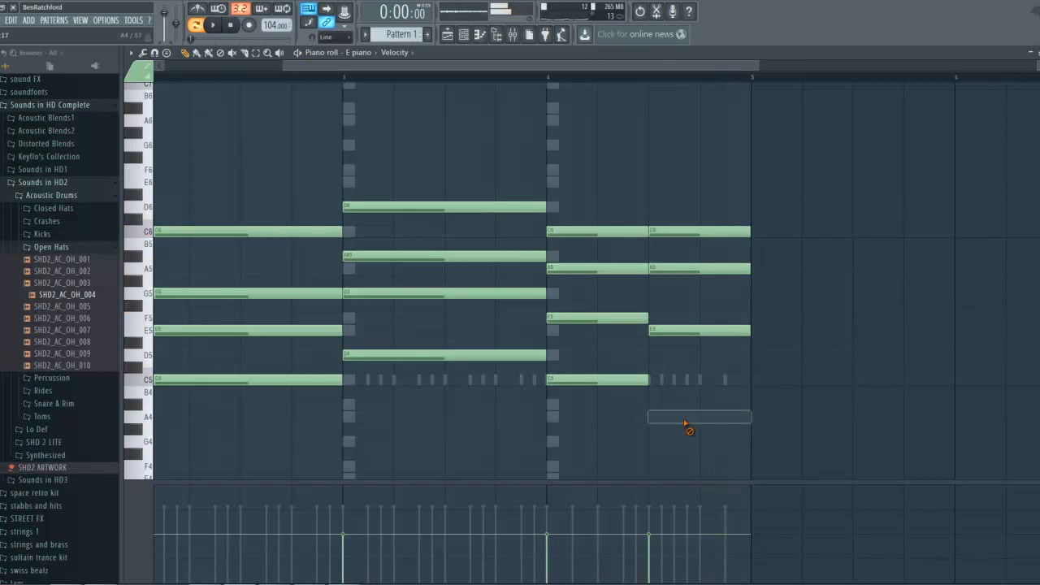
{"action": "left_click", "coordinate": [650, 366]}
{"action": "left_click_drag", "start_coordinate": [651, 363], "coordinate": [653, 355]}
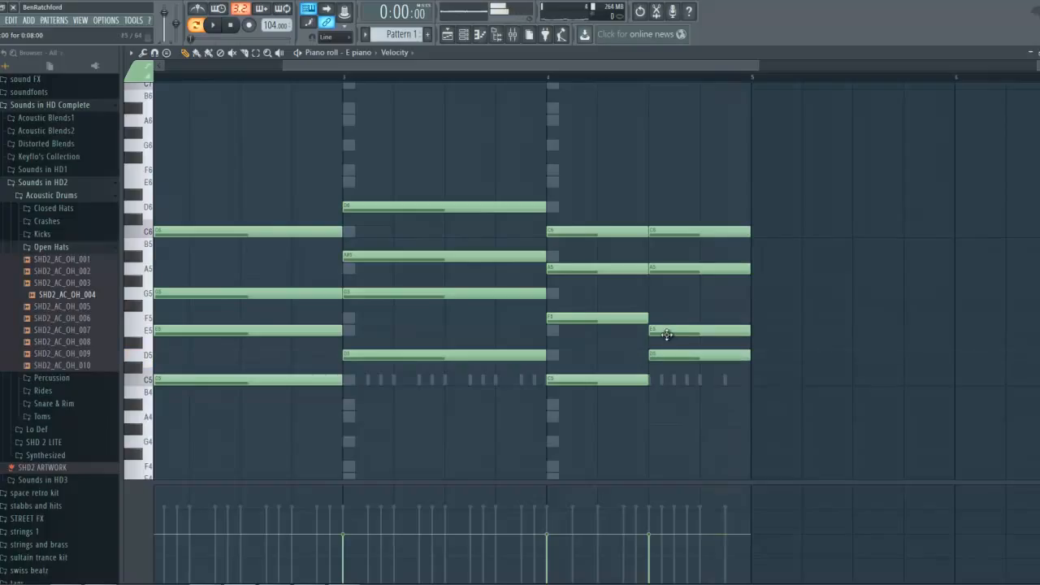
{"action": "right_click", "coordinate": [668, 333]}
{"action": "left_click", "coordinate": [652, 307]}
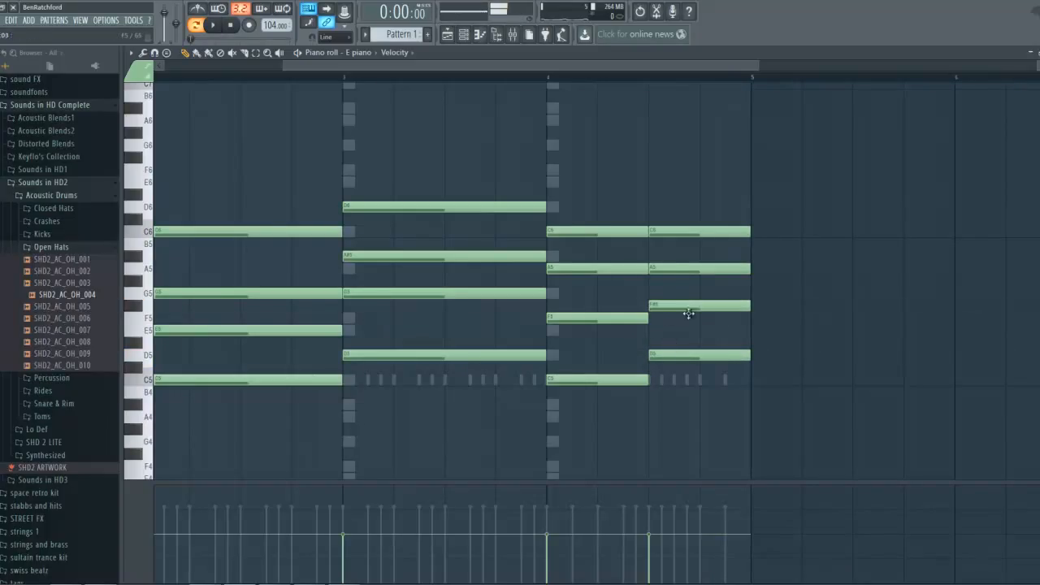
{"action": "right_click", "coordinate": [671, 270]}
{"action": "left_click", "coordinate": [655, 268]}
{"action": "right_click", "coordinate": [660, 232]}
{"action": "left_click", "coordinate": [654, 206]}
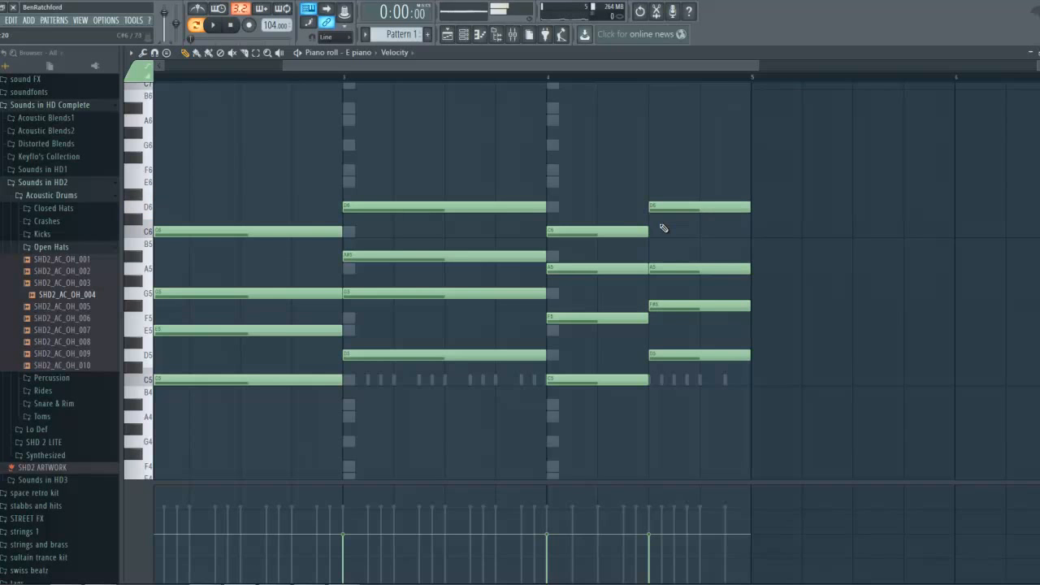
{"action": "key", "text": "space"}
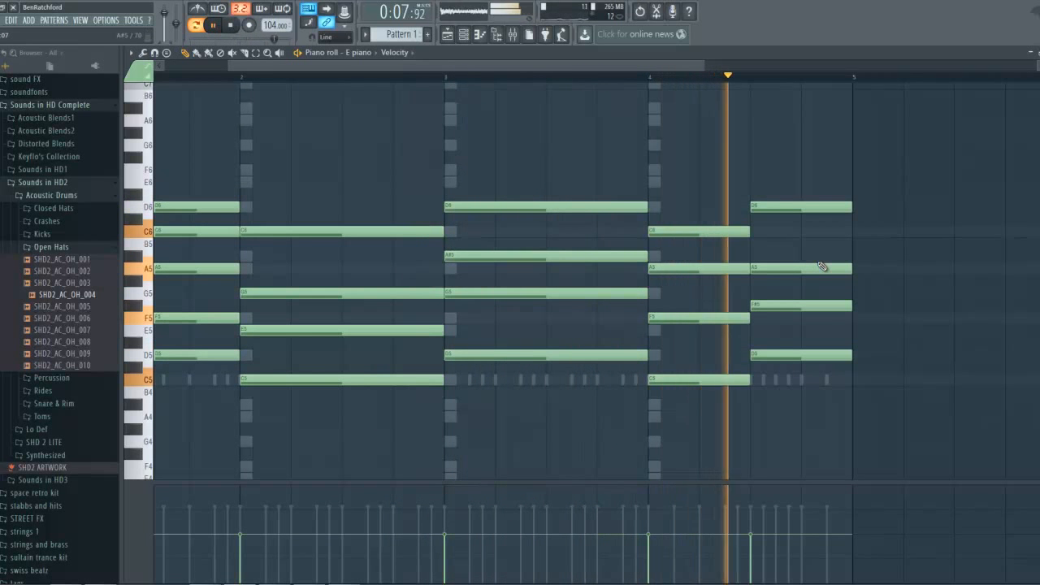
{"action": "key", "text": "space"}
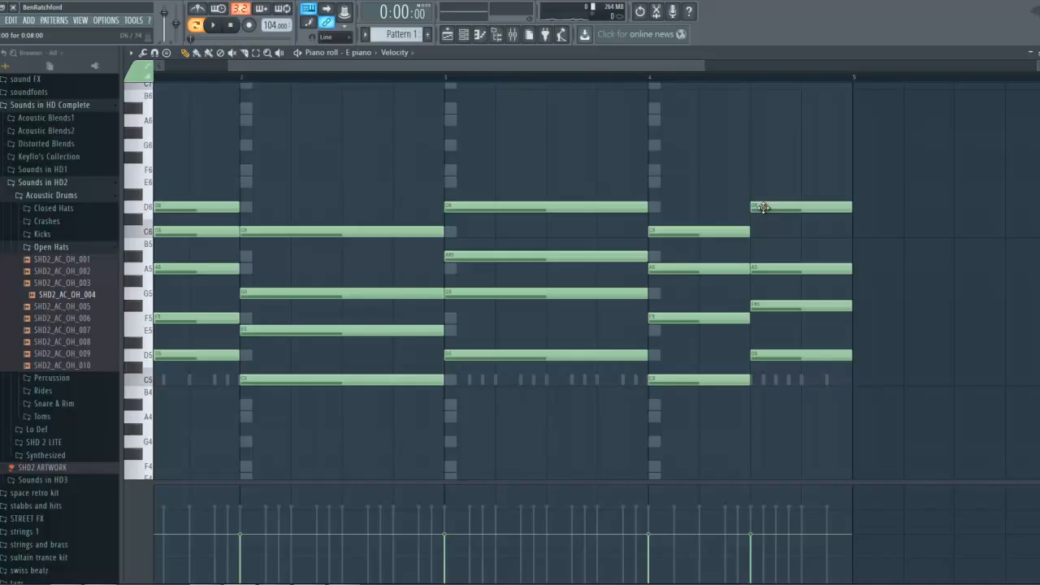
{"action": "left_click", "coordinate": [304, 583]}
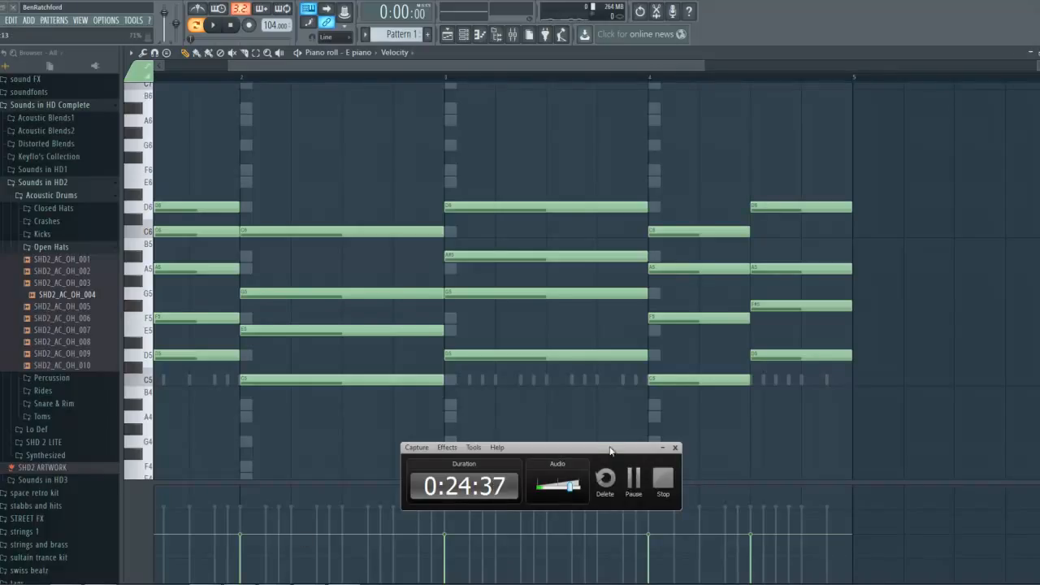
{"action": "left_click", "coordinate": [634, 488]}
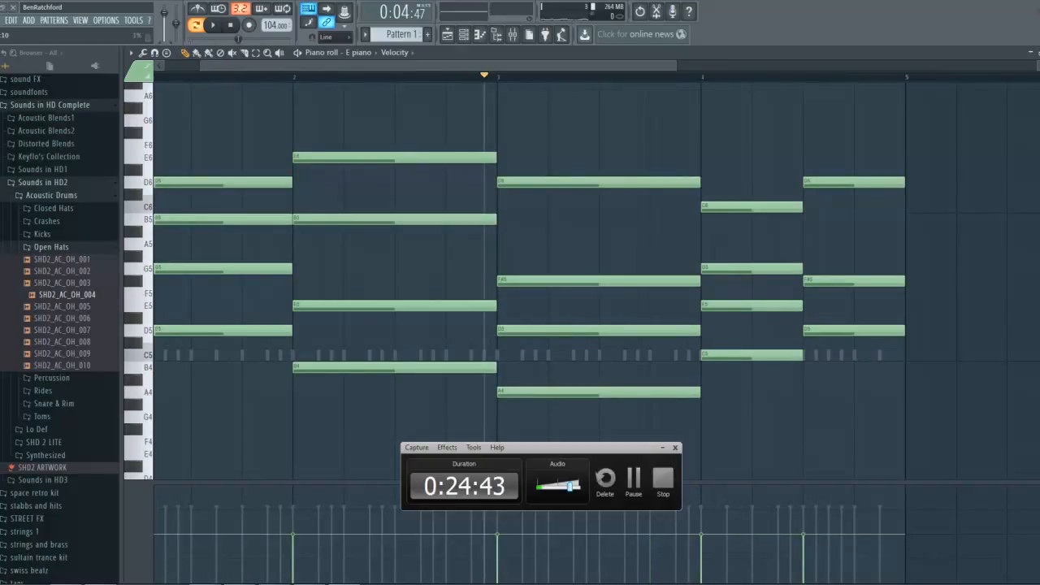
Step: Paste a stack of short G major scale notes, starting at G4, at the beginning of each of the Sampler's four bars
{"action": "left_click_drag", "start_coordinate": [598, 65], "coordinate": [445, 73]}
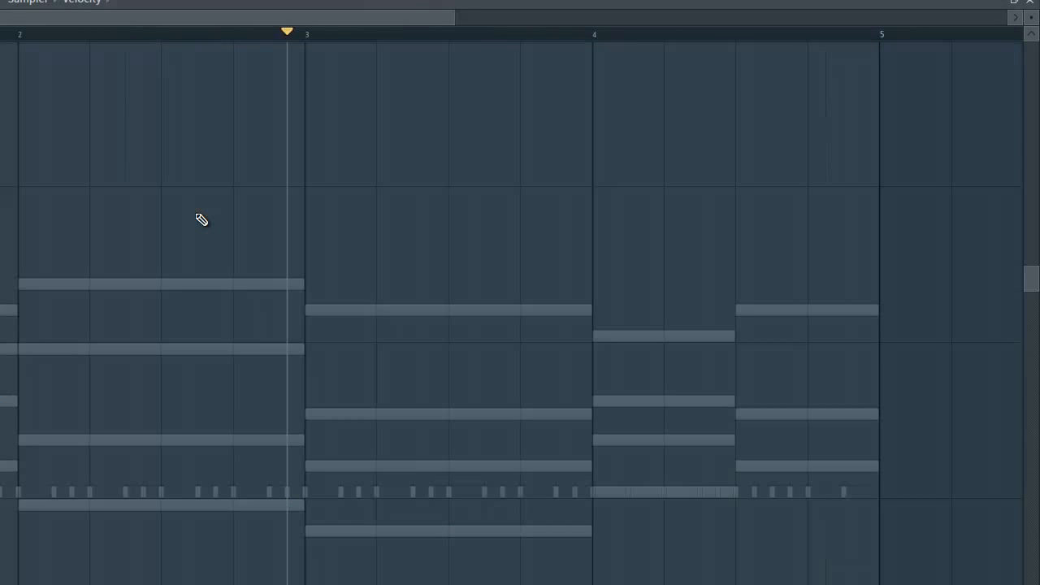
{"action": "key", "text": "ctrl+a"}
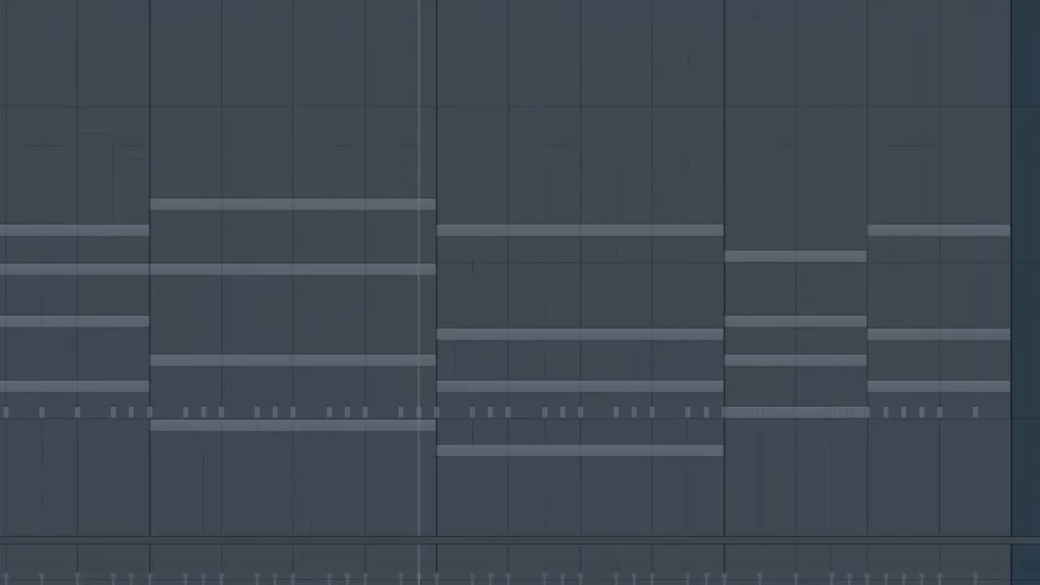
{"action": "left_click_drag", "start_coordinate": [208, 385], "coordinate": [609, 376]}
{"action": "key", "text": "ctrl+v"}
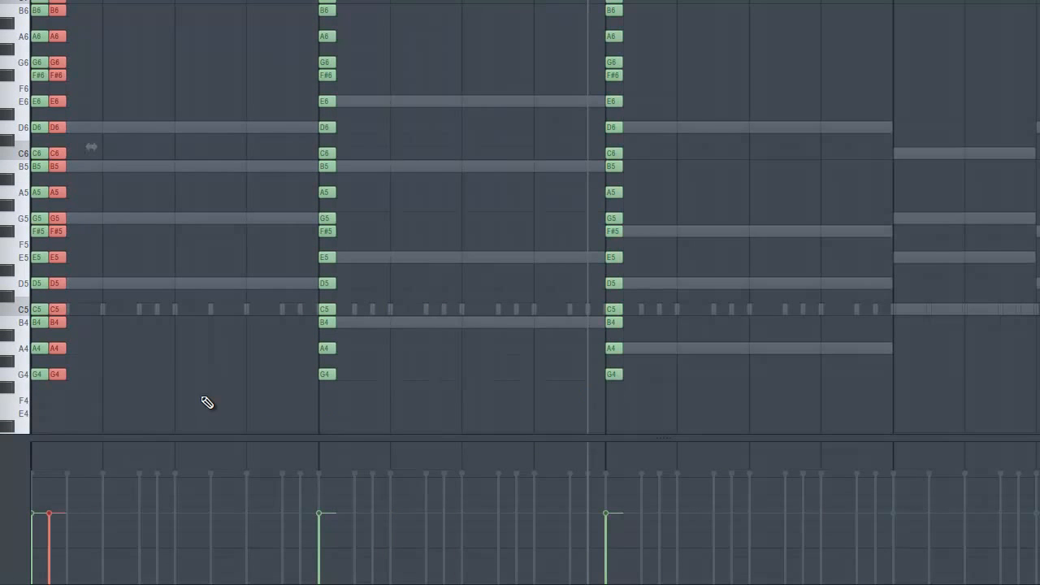
{"action": "left_click_drag", "start_coordinate": [56, 372], "coordinate": [907, 373]}
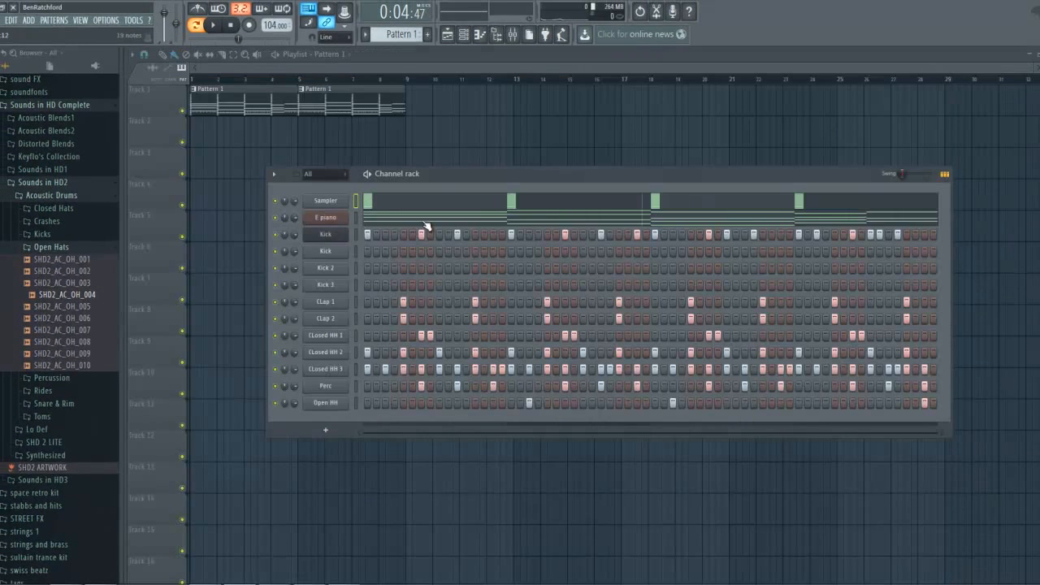
Step: Reopen the E piano notes and add a one-bar G4 in bar 1 and a one-bar E4 in bar 2 beneath the chords
{"action": "left_click", "coordinate": [426, 225]}
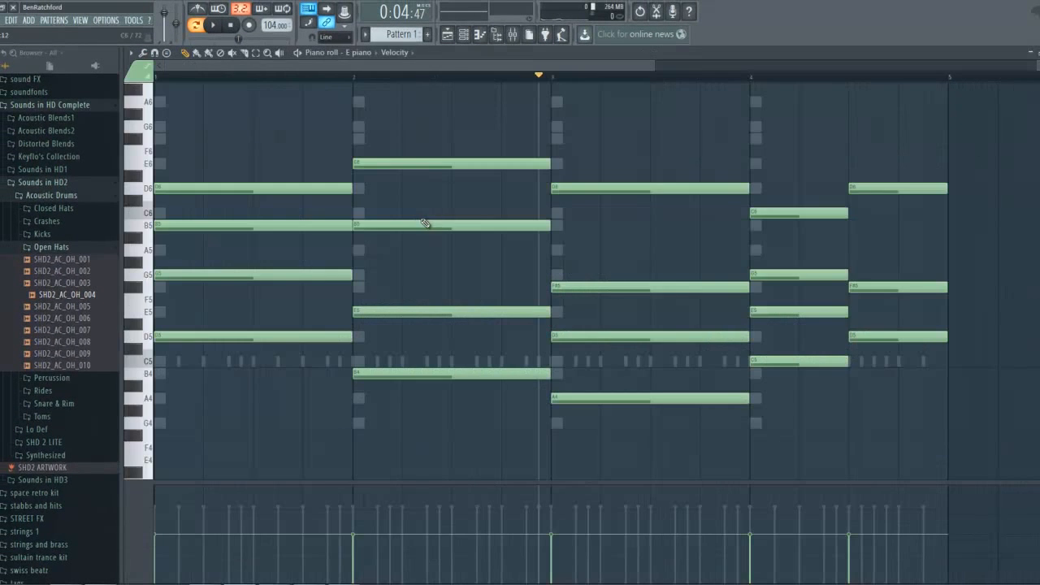
{"action": "left_click", "coordinate": [231, 27]}
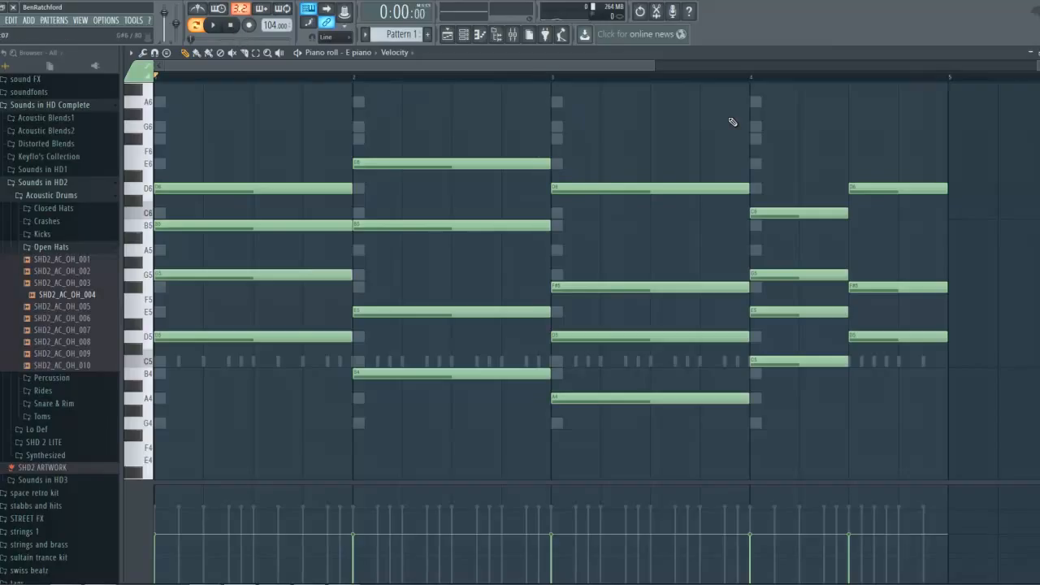
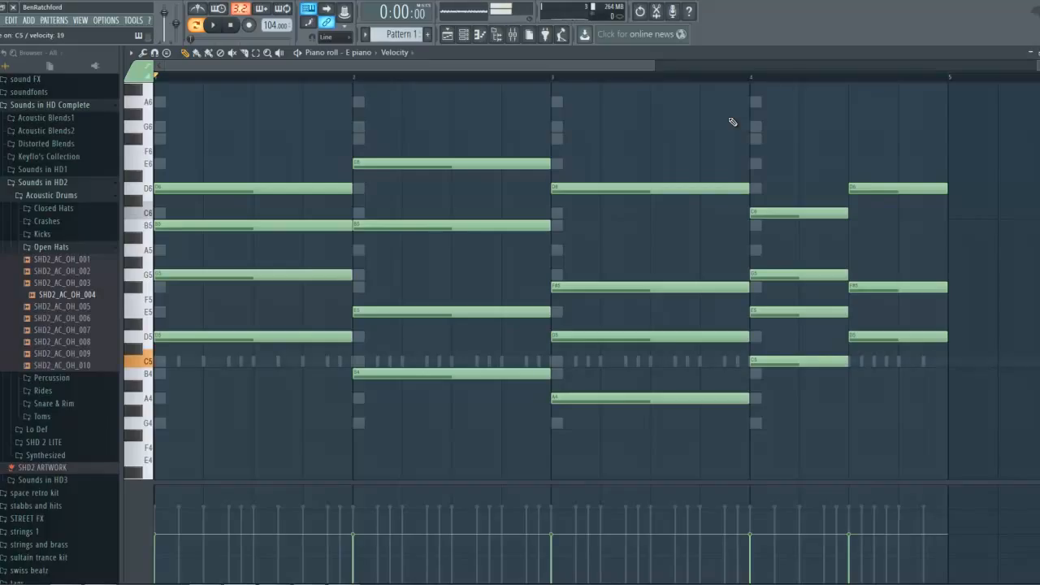
{"action": "scroll", "coordinate": [225, 218], "scroll_direction": "down", "scroll_amount": 4}
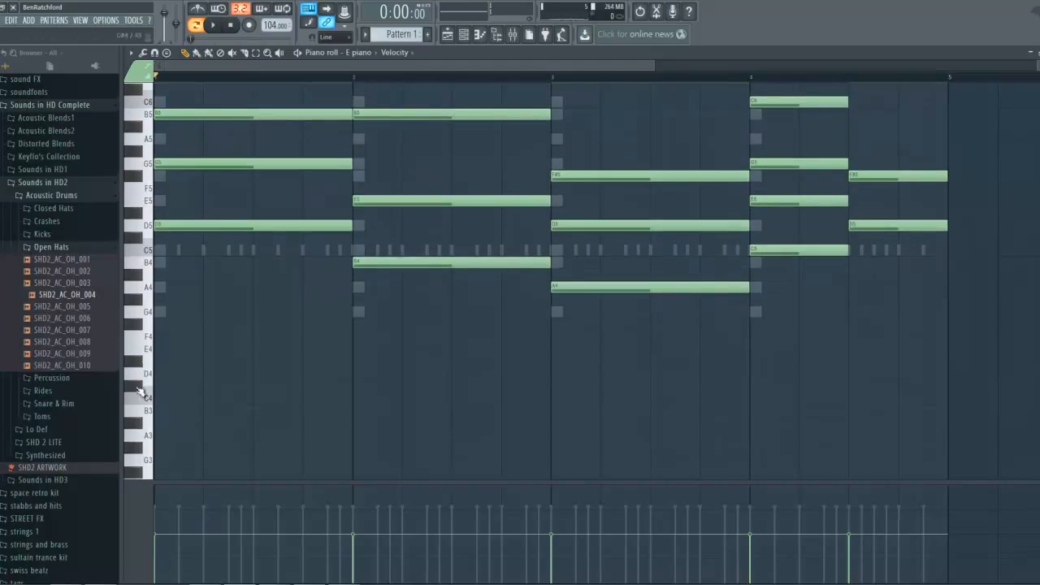
{"action": "left_click", "coordinate": [158, 312]}
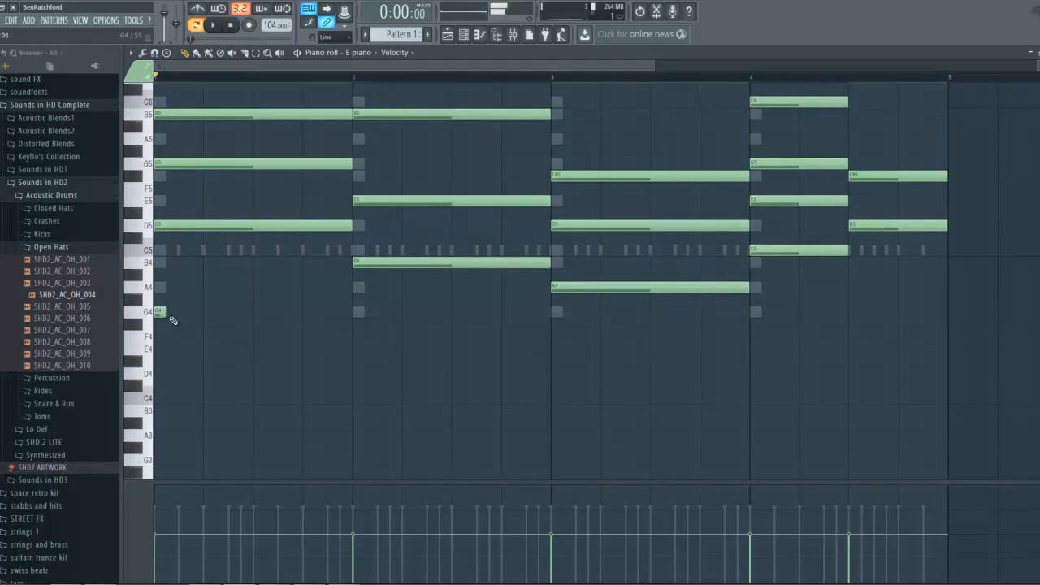
{"action": "left_click_drag", "start_coordinate": [163, 312], "coordinate": [350, 323]}
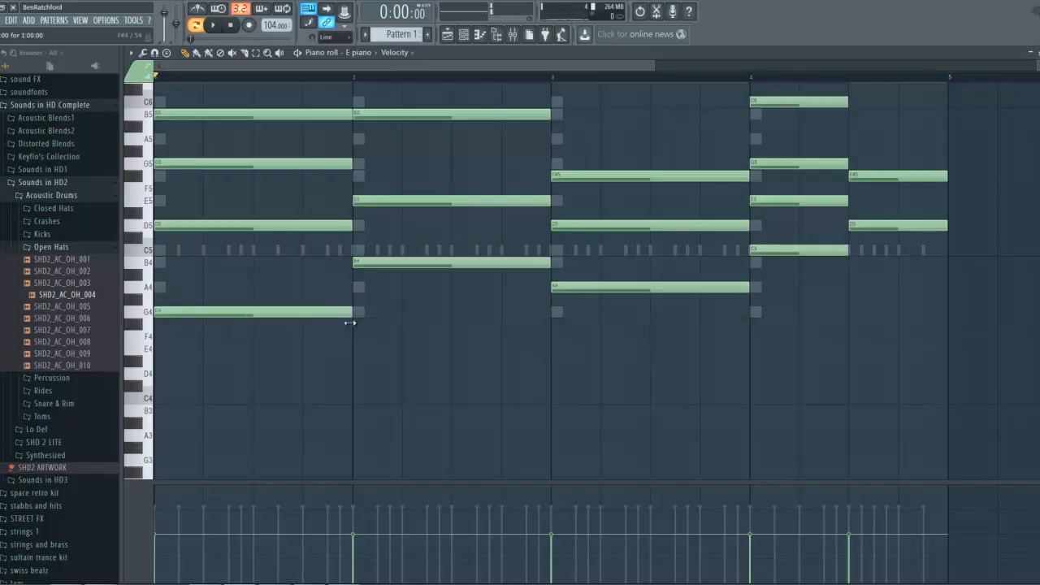
{"action": "left_click", "coordinate": [153, 348]}
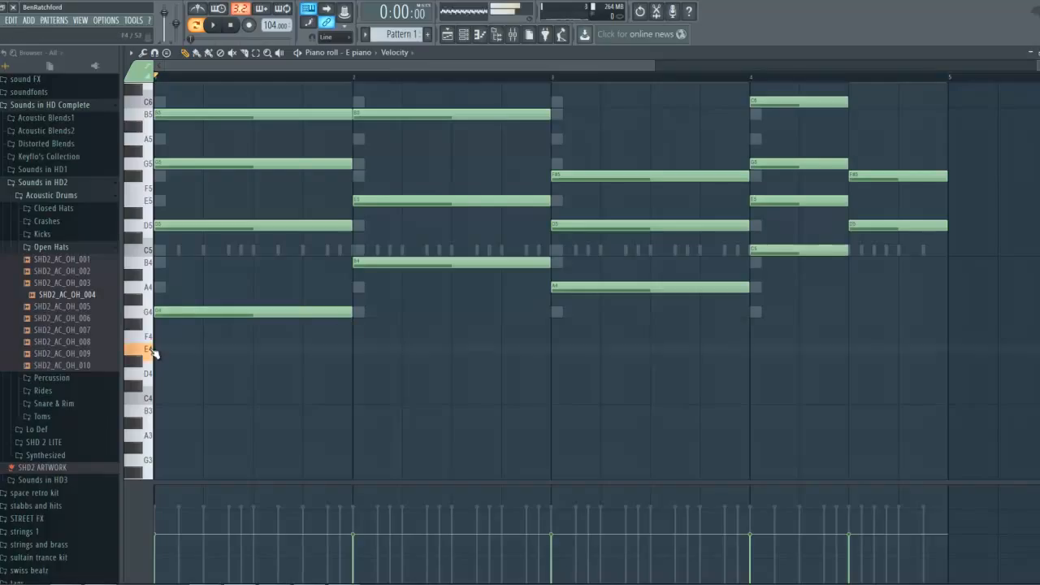
{"action": "left_click", "coordinate": [354, 347]}
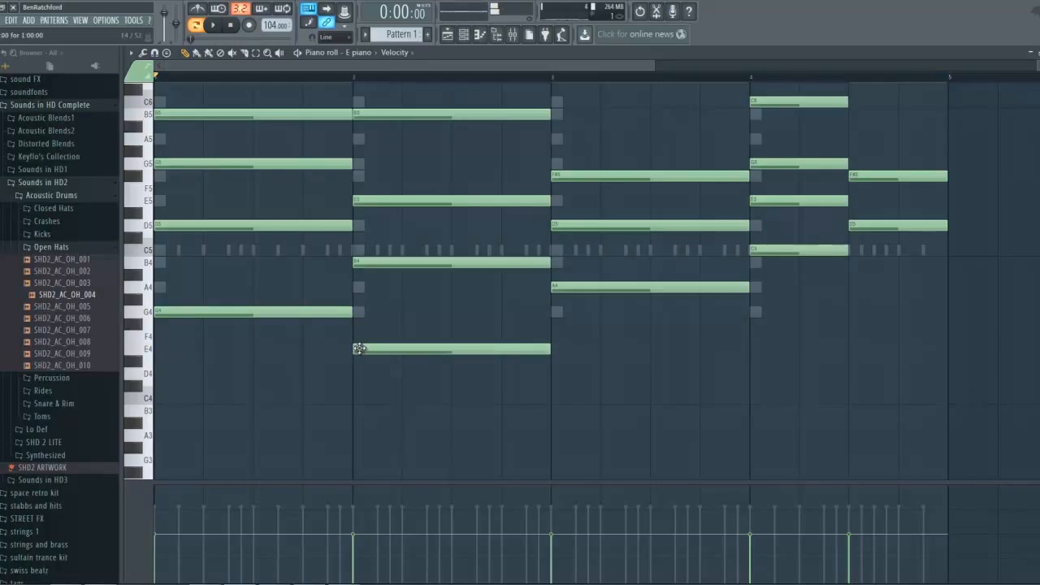
Step: Add a one-bar D4 in bar 3 and half-bar C4 and D4 notes in bar 4, and play the progression
{"action": "left_click", "coordinate": [156, 380]}
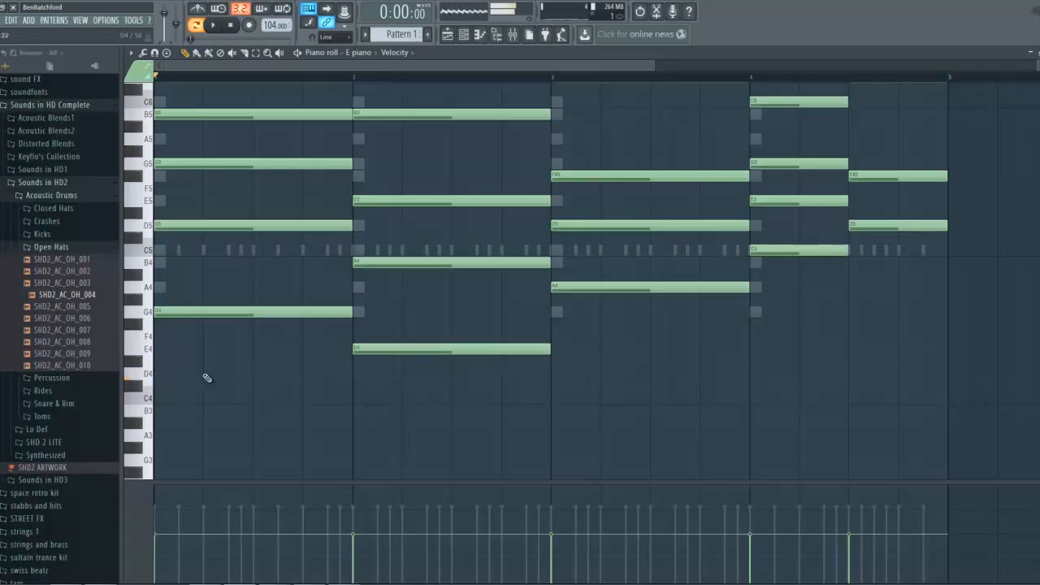
{"action": "left_click", "coordinate": [557, 374]}
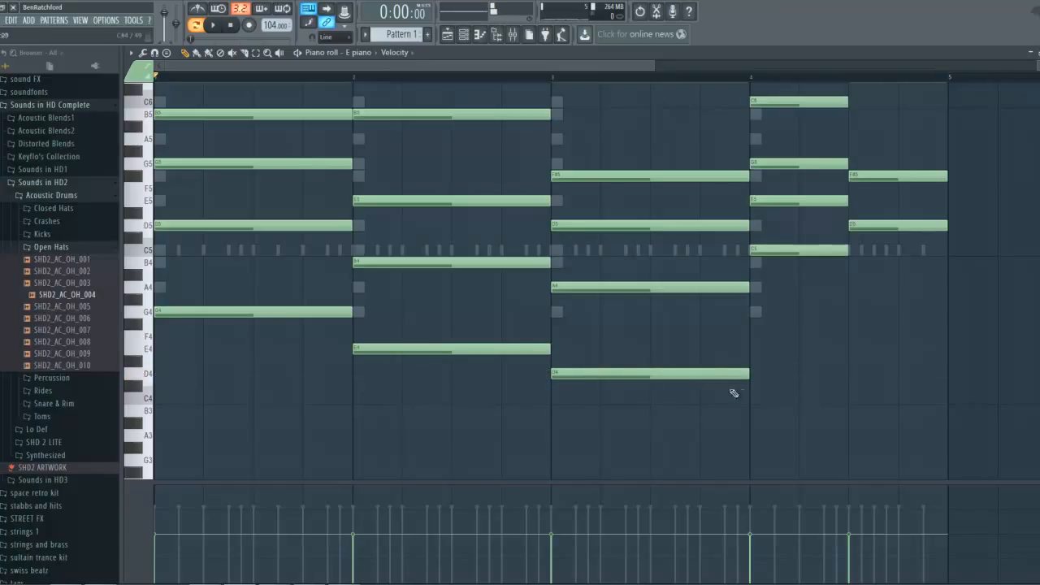
{"action": "left_click", "coordinate": [760, 400]}
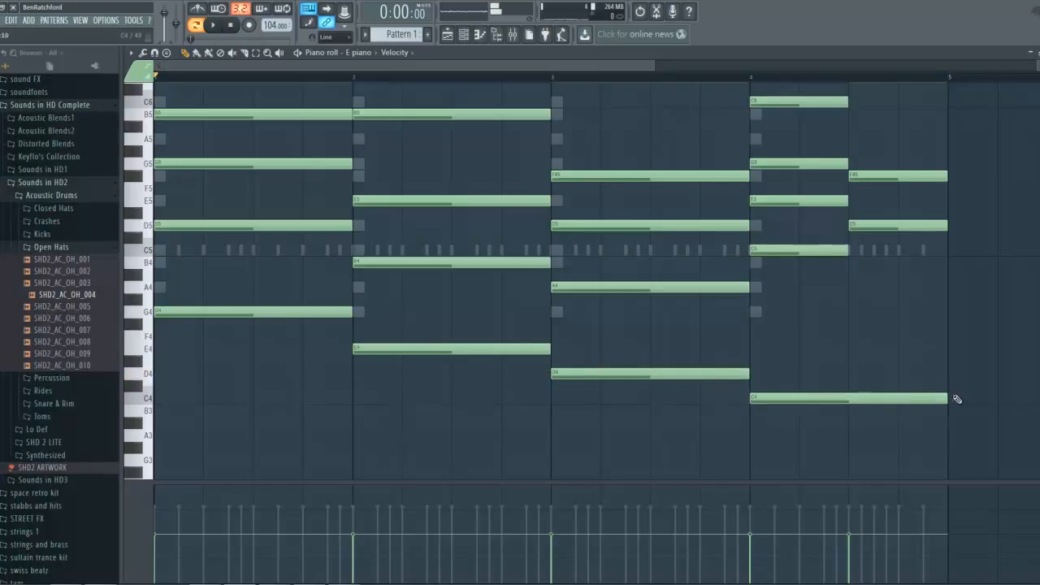
{"action": "left_click_drag", "start_coordinate": [948, 398], "coordinate": [848, 399]}
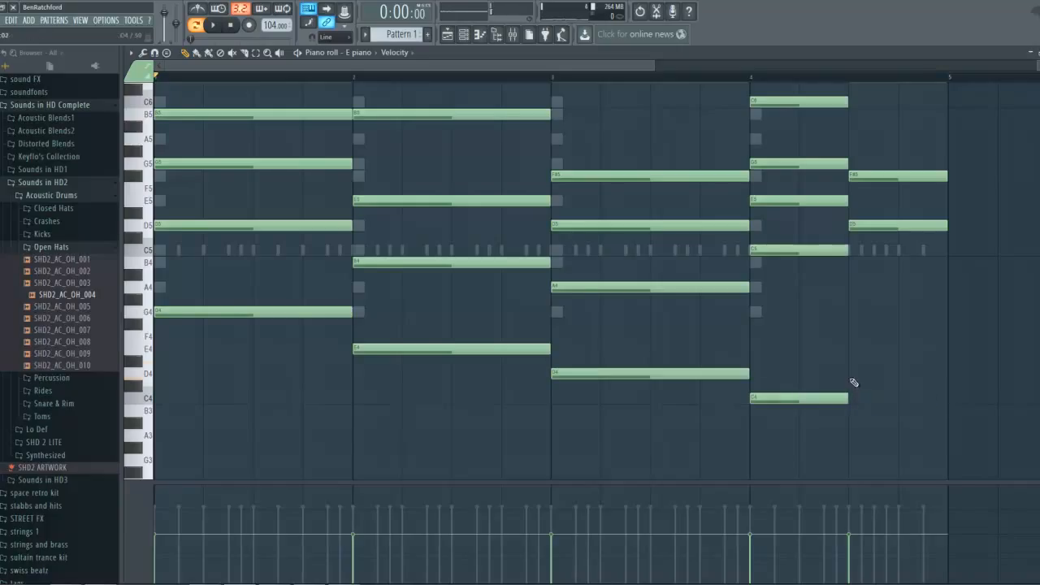
{"action": "left_click", "coordinate": [853, 374]}
{"action": "key", "text": "space"}
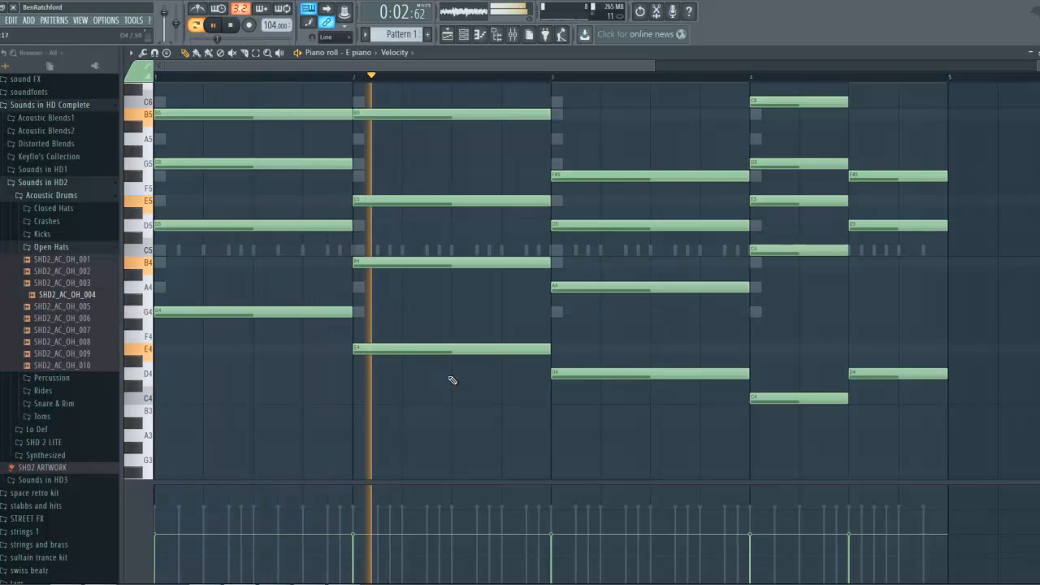
{"action": "scroll", "coordinate": [487, 378], "scroll_direction": "up", "scroll_amount": 5}
{"action": "scroll", "coordinate": [504, 376], "scroll_direction": "down", "scroll_amount": 3}
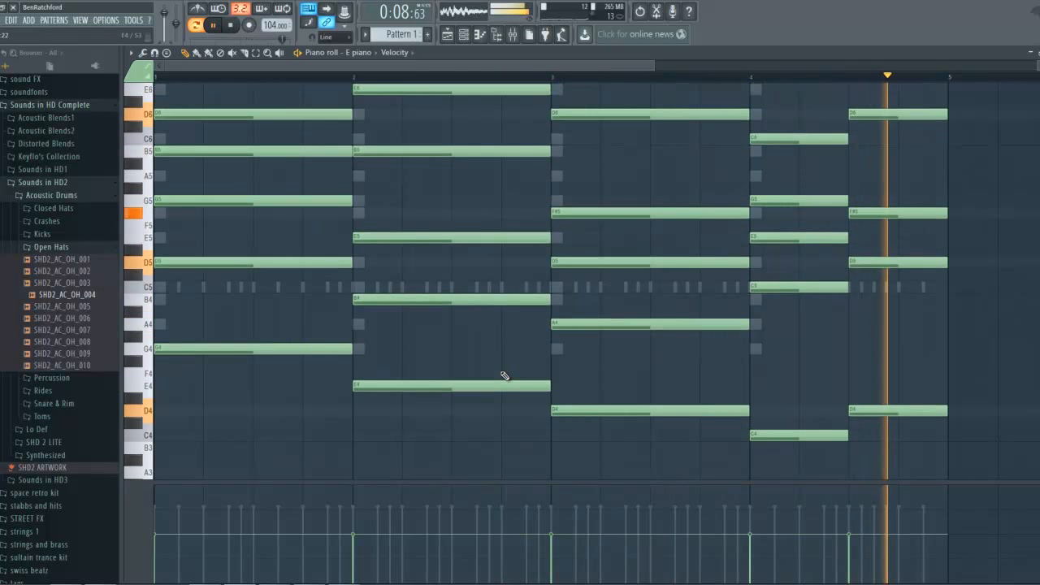
{"action": "key", "text": "space"}
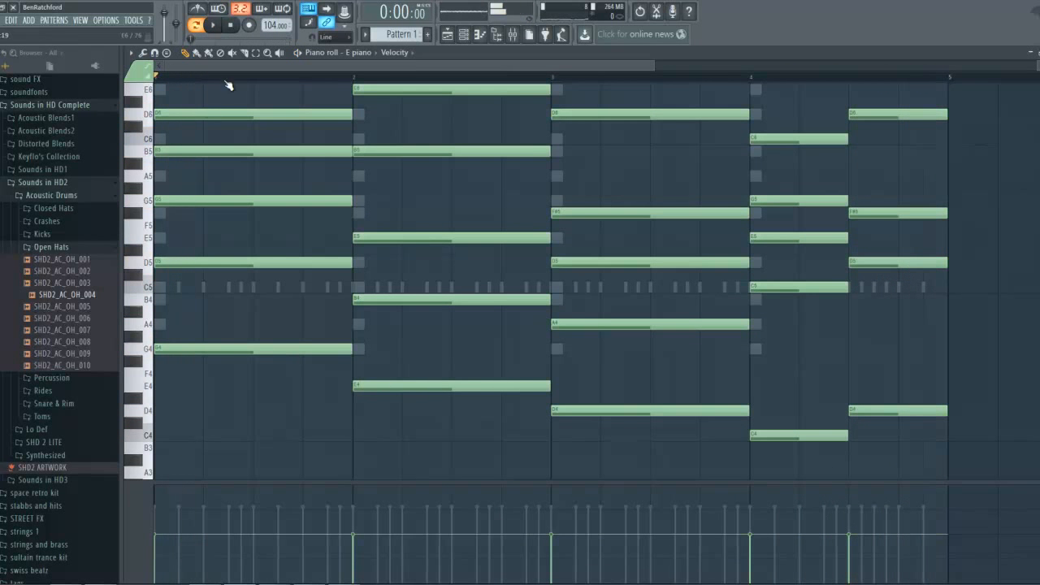
Step: Select the lowest note of every chord (G4, E4, D4, C4, D4) and reduce their velocities to below about 20%
{"action": "left_click", "coordinate": [255, 52]}
{"action": "left_click_drag", "start_coordinate": [260, 320], "coordinate": [302, 415]}
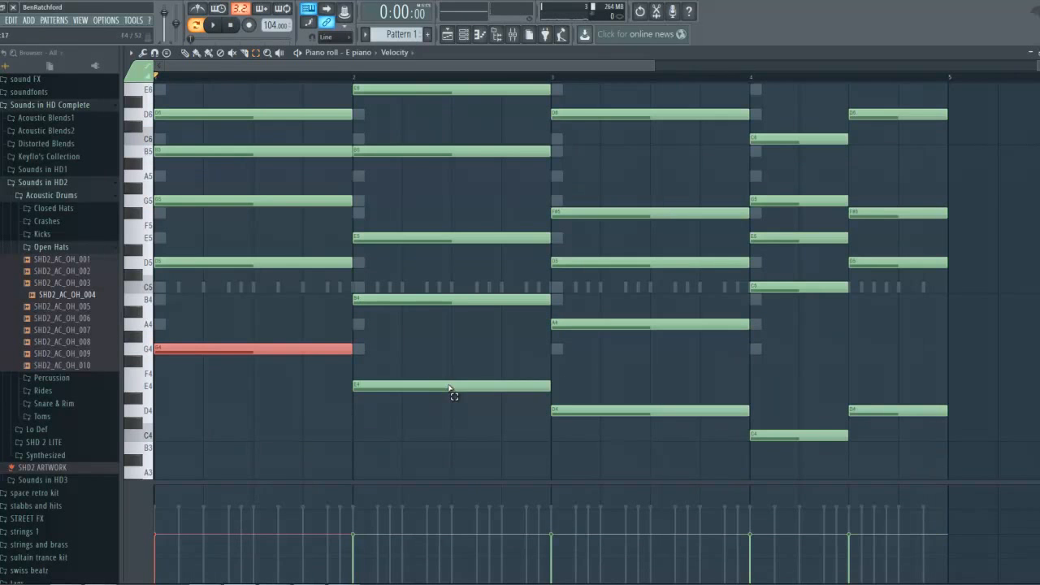
{"action": "left_click", "coordinate": [447, 386], "text": "shift"}
{"action": "left_click", "coordinate": [625, 411], "text": "shift"}
{"action": "left_click", "coordinate": [781, 436], "text": "shift"}
{"action": "left_click", "coordinate": [867, 411], "text": "shift"}
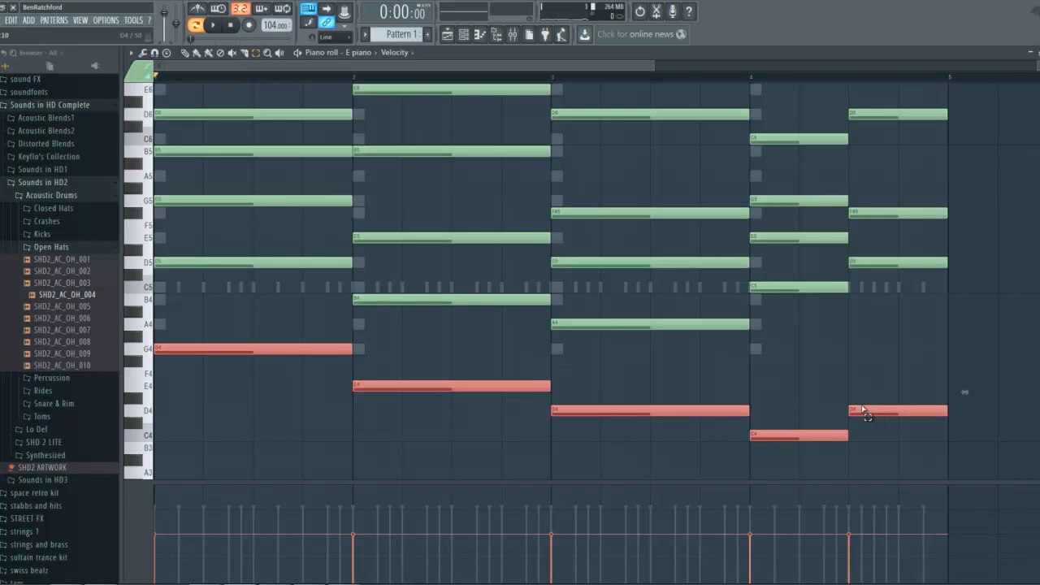
{"action": "left_click", "coordinate": [186, 52]}
{"action": "scroll", "coordinate": [158, 579], "scroll_direction": "right", "scroll_amount": 5}
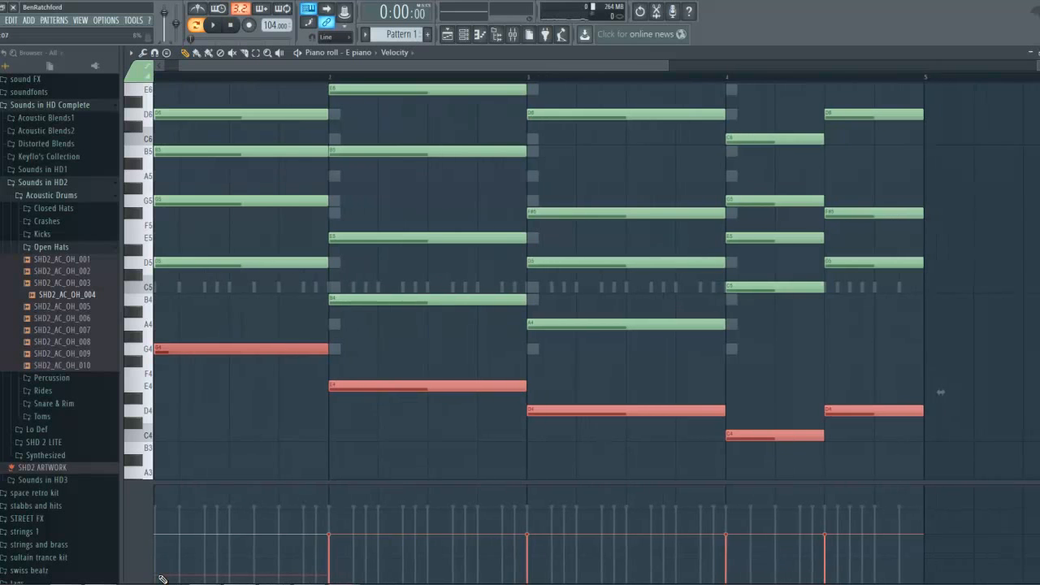
{"action": "scroll", "coordinate": [162, 580], "scroll_direction": "right", "scroll_amount": 2}
{"action": "scroll", "coordinate": [161, 579], "scroll_direction": "left", "scroll_amount": 3}
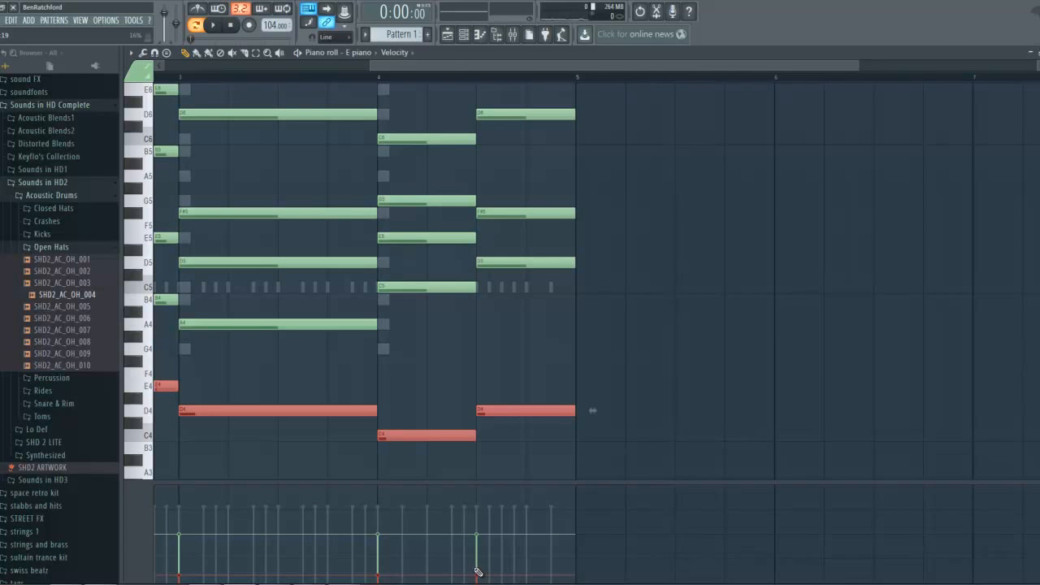
{"action": "scroll", "coordinate": [478, 571], "scroll_direction": "left", "scroll_amount": 9}
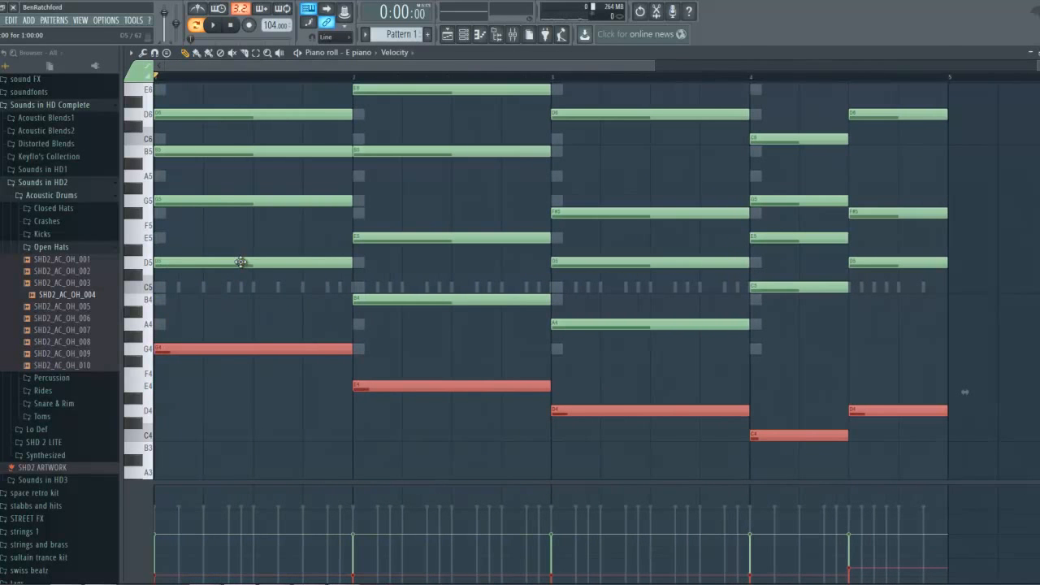
Step: Select the second-lowest note of every chord (D5, B4, A4, C5, D5) and reduce their velocities to about 25 to 33%
{"action": "left_click", "coordinate": [248, 262]}
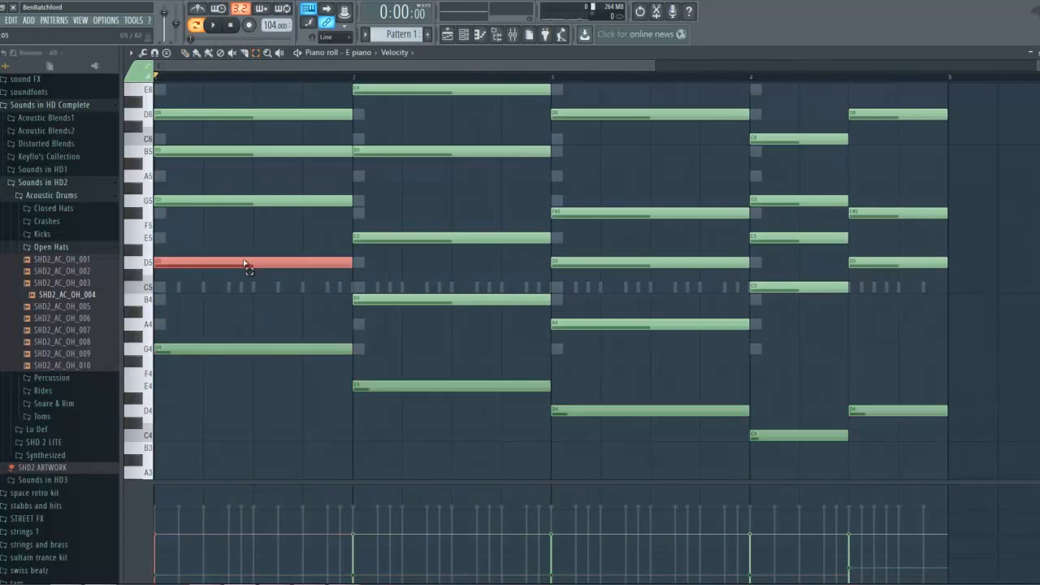
{"action": "left_click", "coordinate": [414, 300], "text": "shift"}
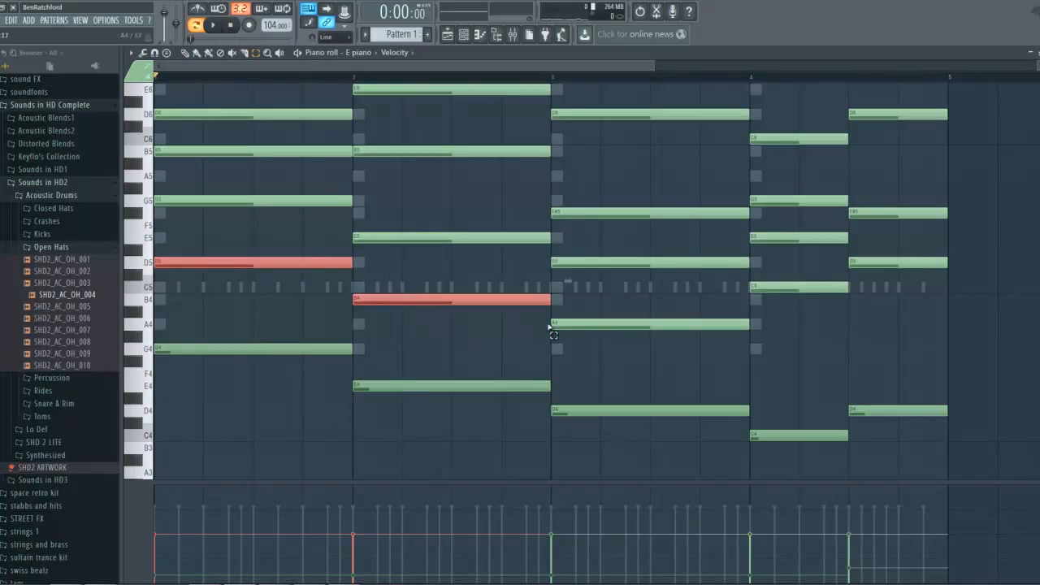
{"action": "left_click", "coordinate": [603, 325], "text": "shift"}
{"action": "left_click", "coordinate": [804, 286], "text": "shift"}
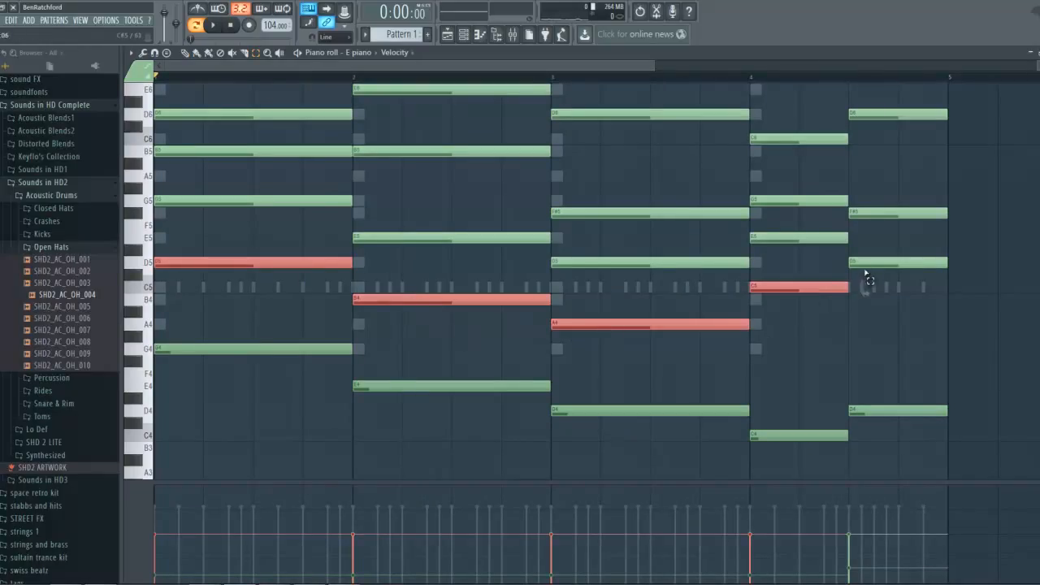
{"action": "left_click", "coordinate": [865, 265], "text": "shift"}
{"action": "left_click", "coordinate": [185, 52]}
{"action": "left_click_drag", "start_coordinate": [162, 564], "coordinate": [159, 563]}
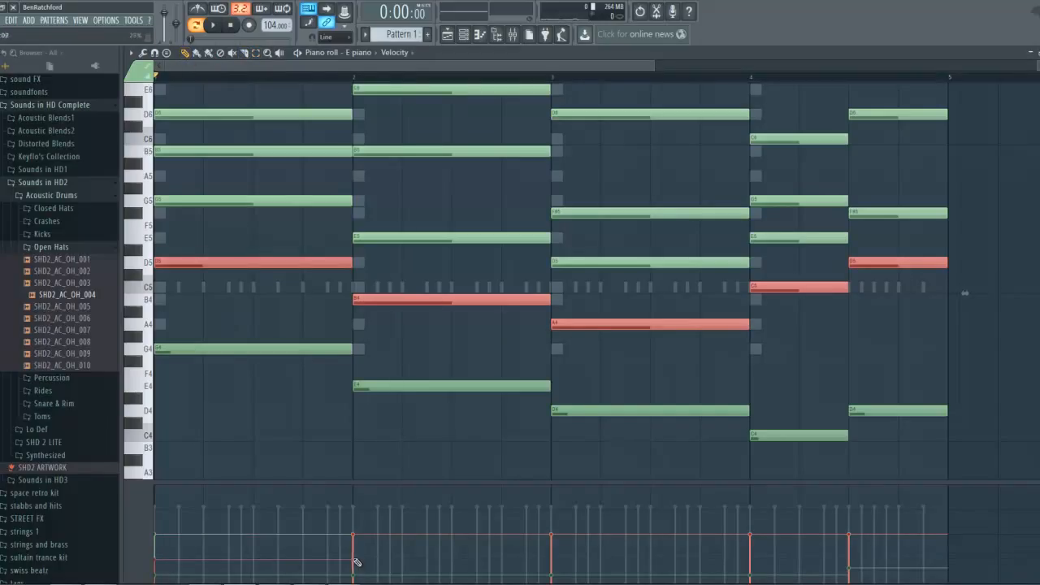
{"action": "scroll", "coordinate": [355, 563], "scroll_direction": "right", "scroll_amount": 6}
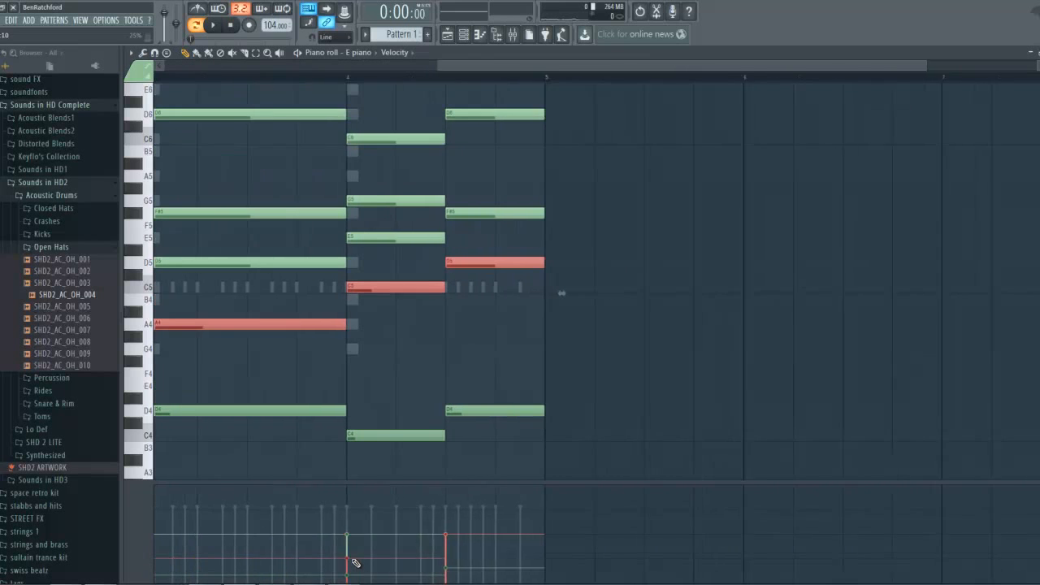
{"action": "left_click", "coordinate": [281, 554]}
{"action": "scroll", "coordinate": [324, 560], "scroll_direction": "left", "scroll_amount": 2}
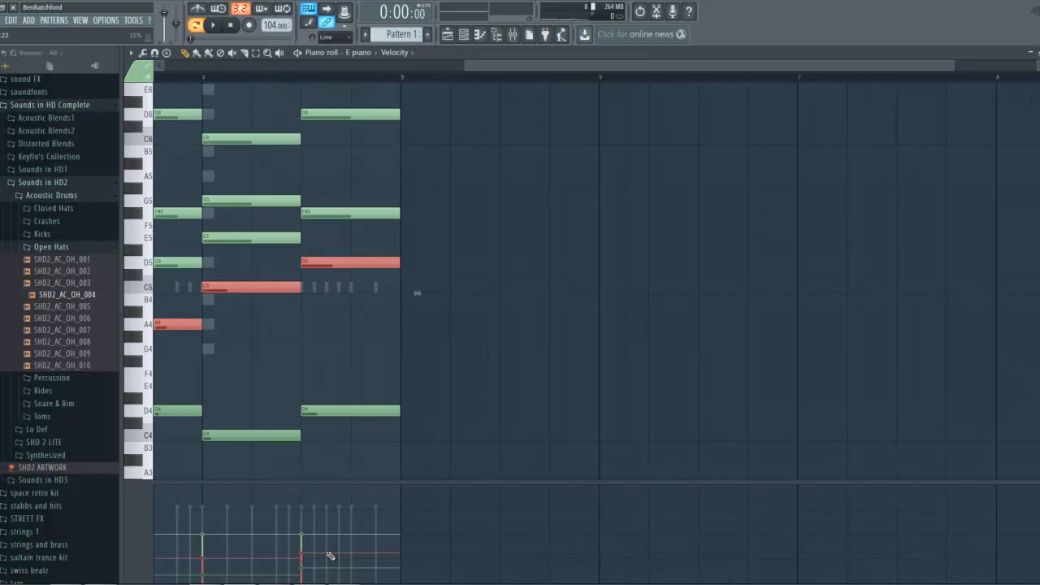
{"action": "scroll", "coordinate": [401, 271], "scroll_direction": "left", "scroll_amount": 2}
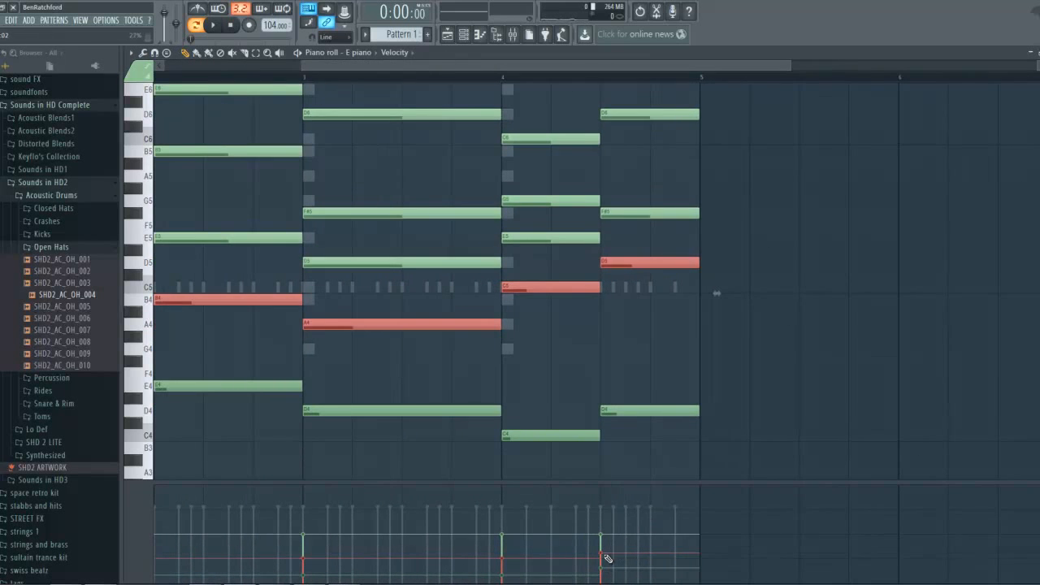
{"action": "scroll", "coordinate": [460, 320], "scroll_direction": "left", "scroll_amount": 3}
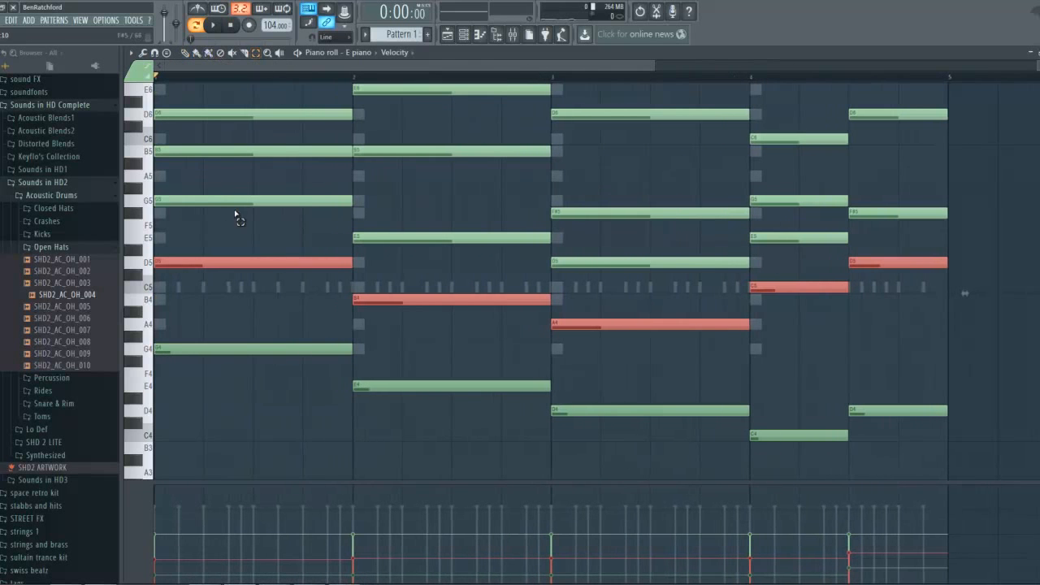
Step: Select the third-lowest note of every chord (G5, E5, D5, E5, F#5) and reduce their velocities to about 35 to 43%
{"action": "left_click", "coordinate": [234, 203]}
{"action": "left_click", "coordinate": [431, 242], "text": "ctrl"}
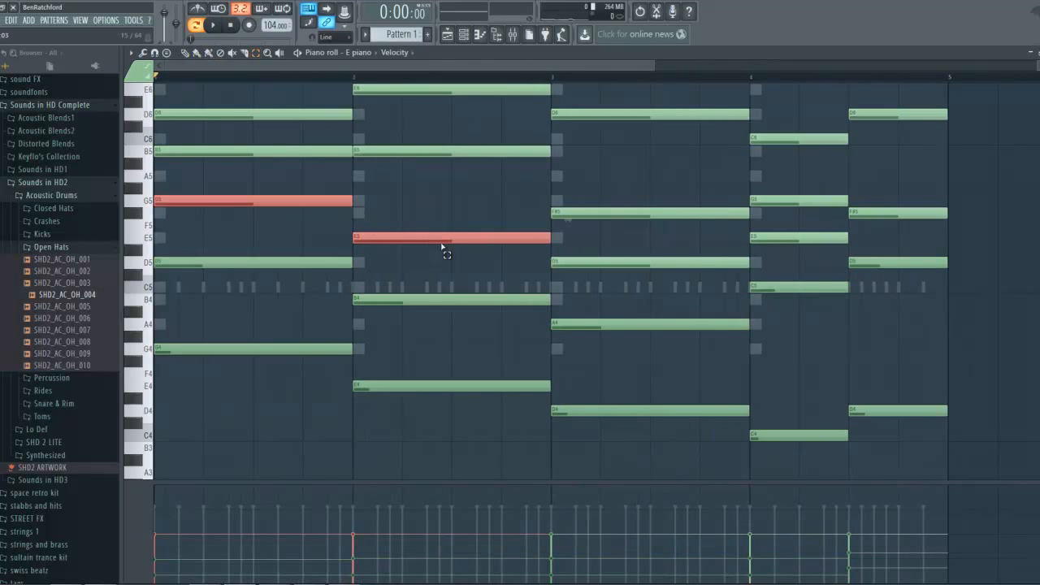
{"action": "left_click", "coordinate": [581, 262], "text": "ctrl"}
{"action": "left_click", "coordinate": [776, 242], "text": "ctrl"}
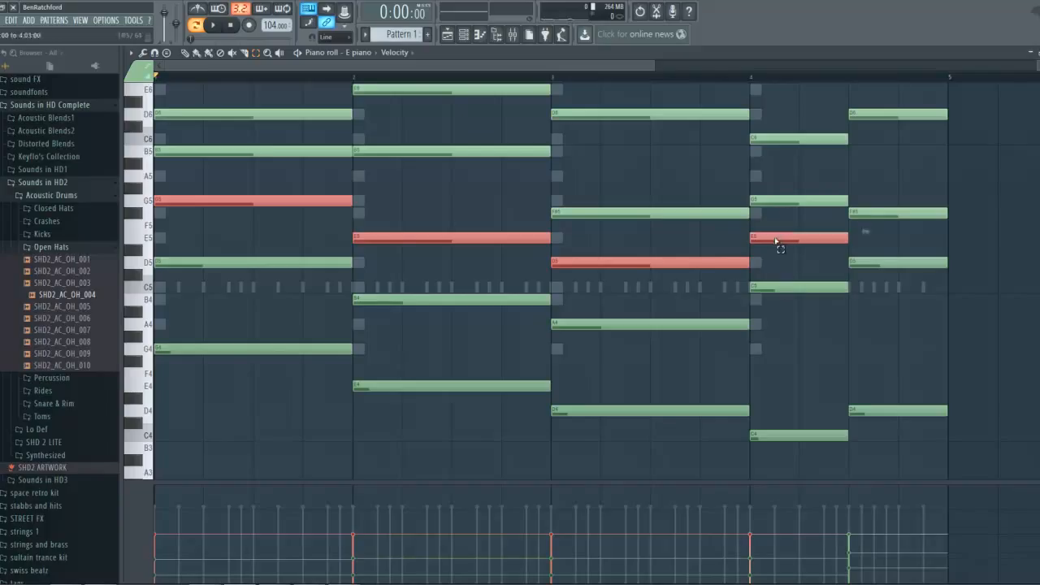
{"action": "left_click", "coordinate": [855, 214], "text": "ctrl"}
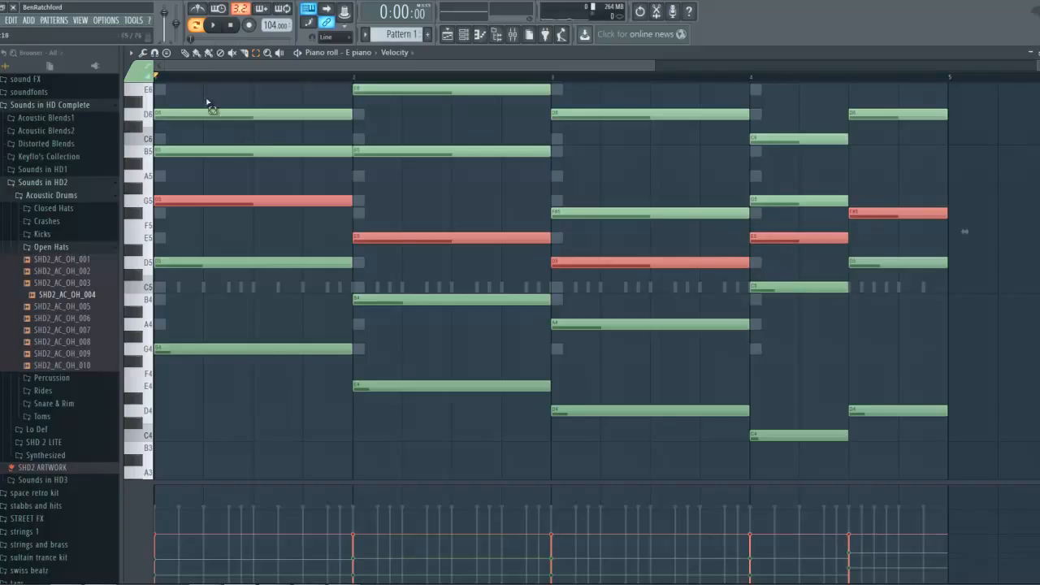
{"action": "left_click", "coordinate": [158, 549]}
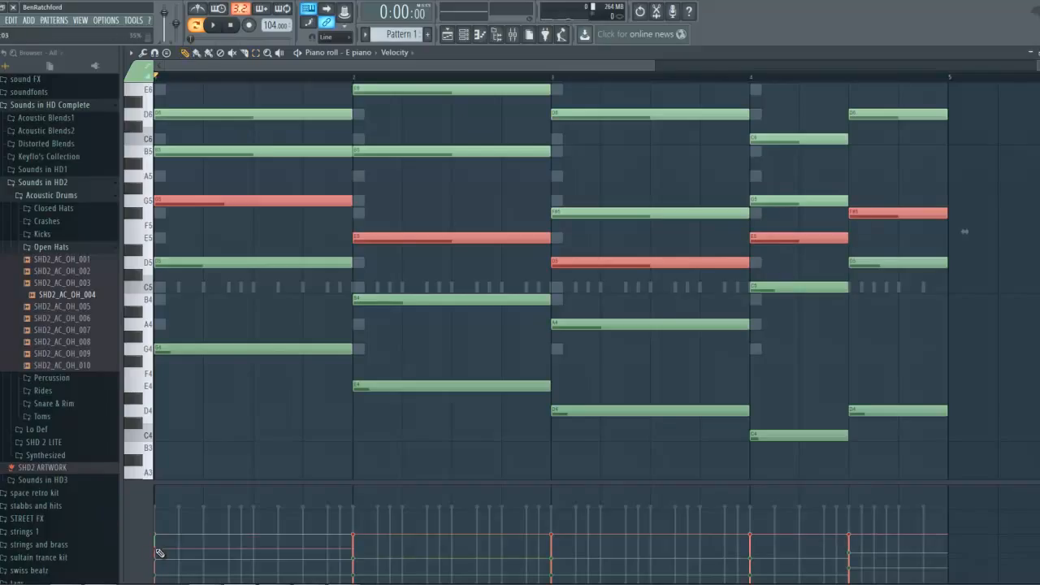
{"action": "left_click", "coordinate": [359, 553]}
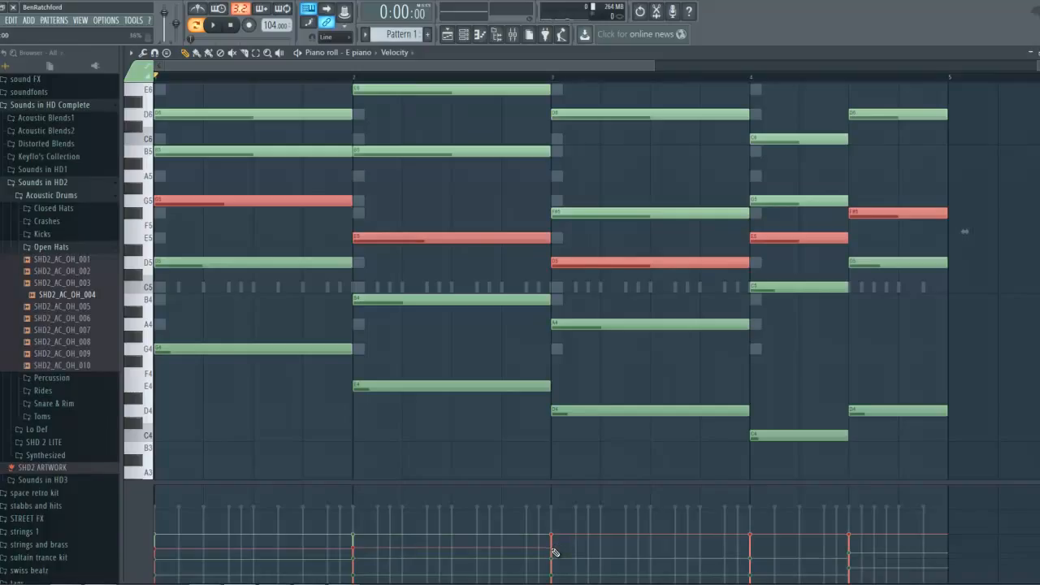
{"action": "left_click", "coordinate": [754, 549]}
{"action": "left_click", "coordinate": [853, 542]}
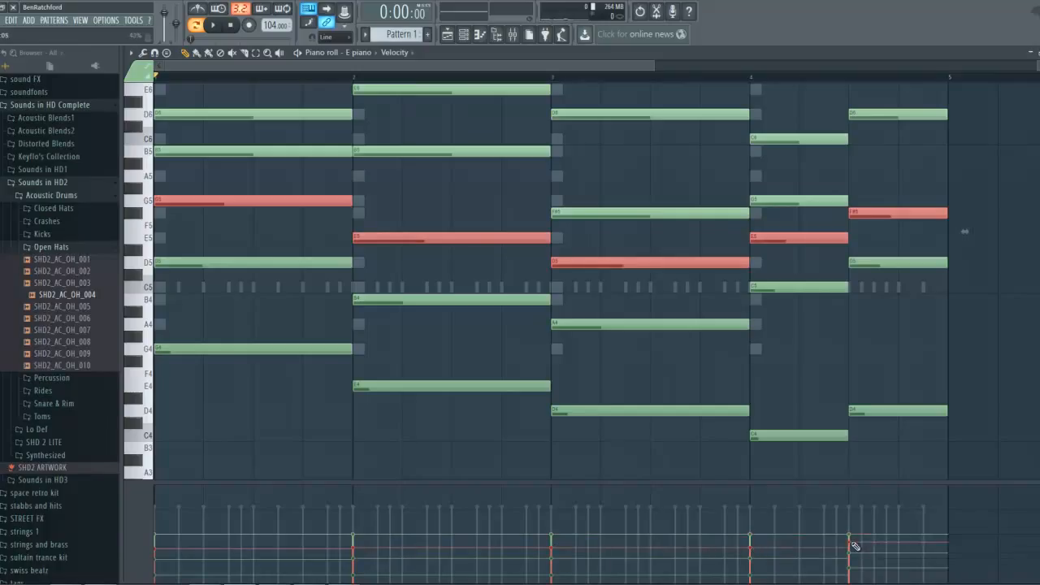
Step: Select the B5, B5, F#5, G5 and last D6 notes and raise the last D6's velocity to about 55%
{"action": "scroll", "coordinate": [325, 146], "scroll_direction": "up", "scroll_amount": 2}
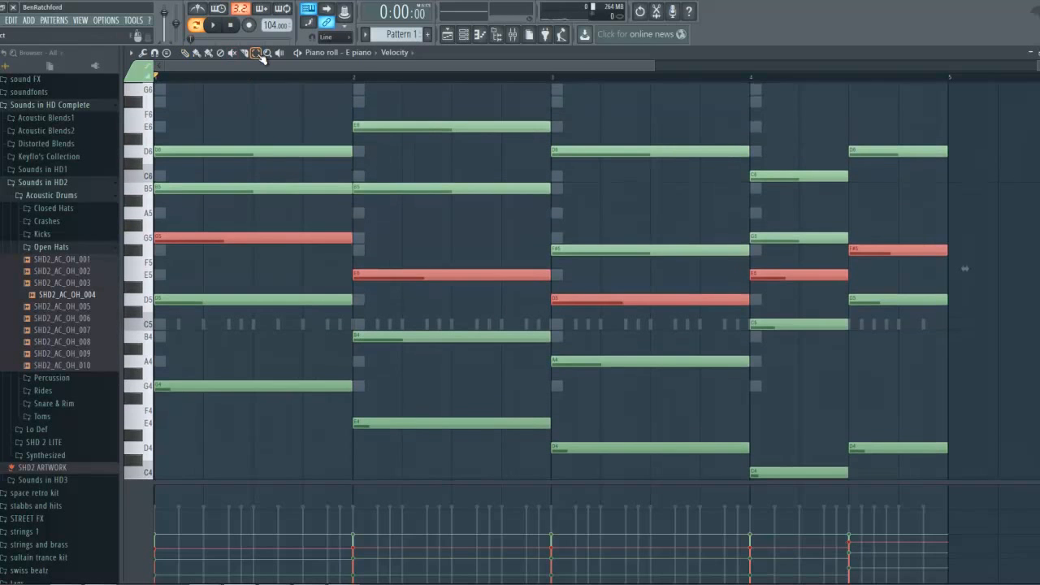
{"action": "left_click_drag", "start_coordinate": [214, 186], "coordinate": [433, 205]}
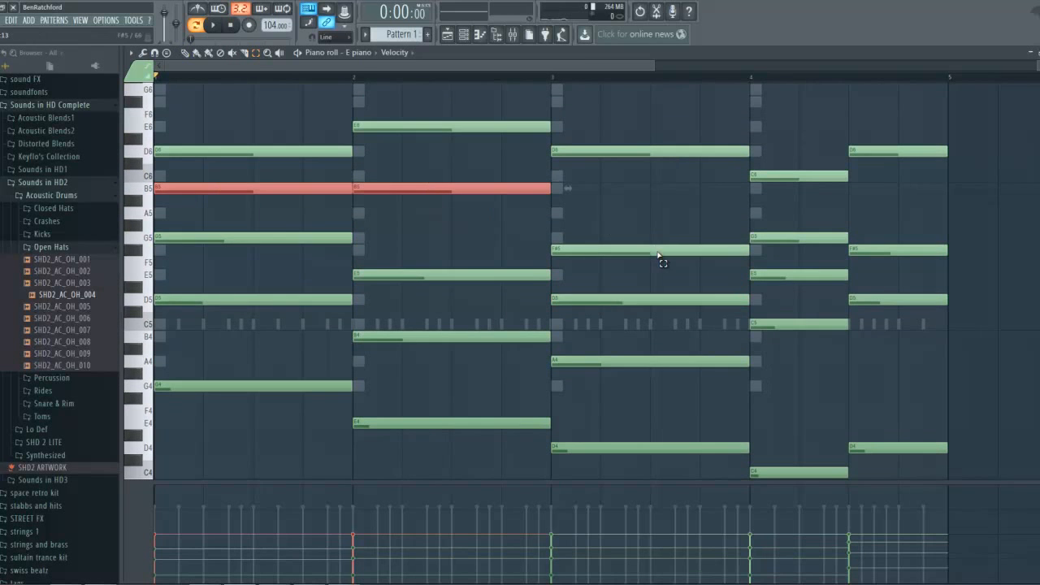
{"action": "left_click", "coordinate": [666, 251], "text": "ctrl+shift"}
{"action": "left_click", "coordinate": [768, 238], "text": "ctrl+shift"}
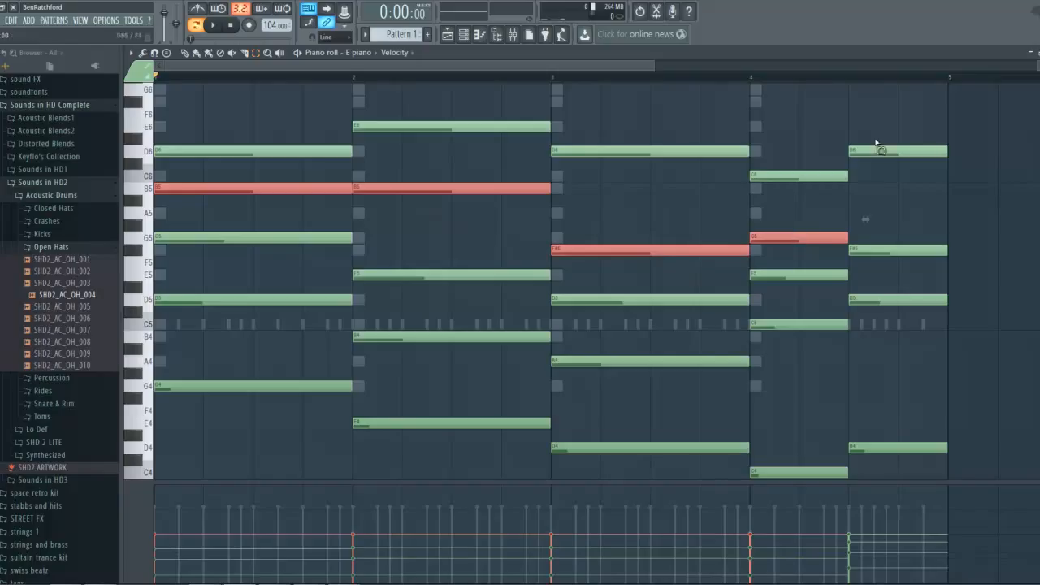
{"action": "left_click", "coordinate": [868, 250], "text": "ctrl+shift"}
{"action": "left_click", "coordinate": [878, 156], "text": "ctrl+shift"}
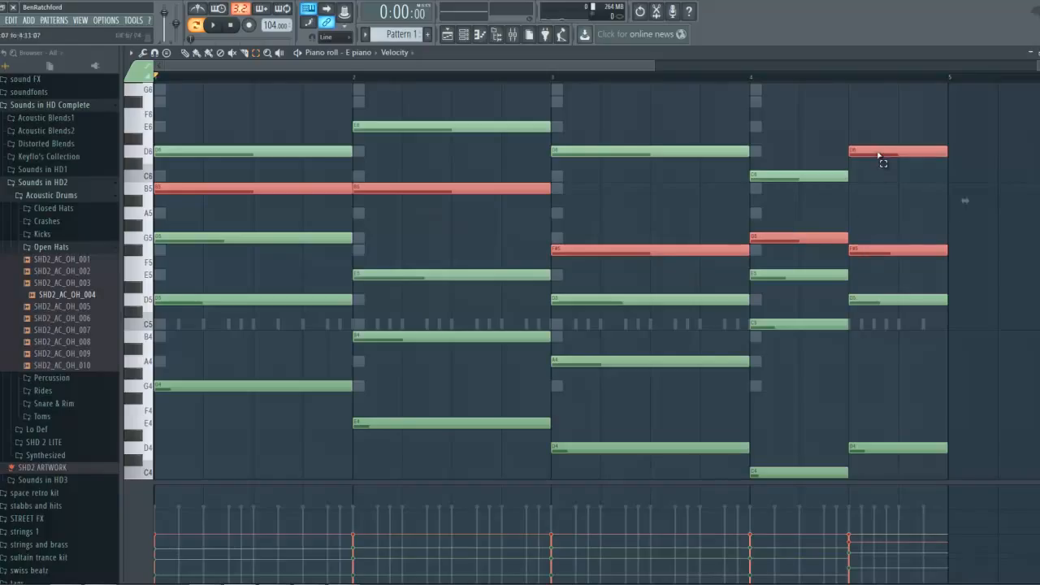
{"action": "left_click", "coordinate": [877, 253], "text": "ctrl+shift"}
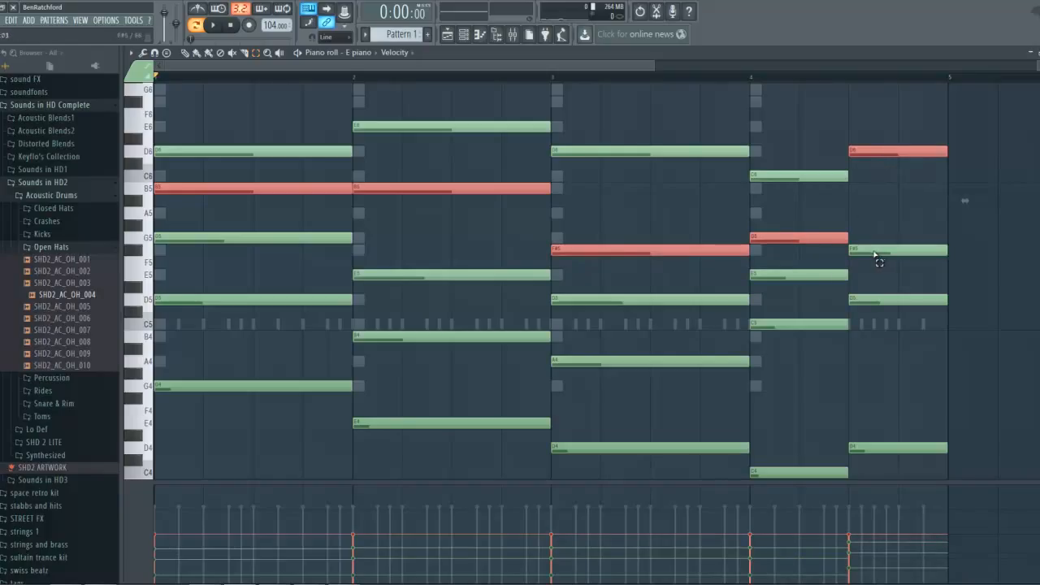
{"action": "scroll", "coordinate": [434, 218], "scroll_direction": "up", "scroll_amount": 3}
{"action": "scroll", "coordinate": [438, 236], "scroll_direction": "down", "scroll_amount": 2}
{"action": "scroll", "coordinate": [262, 140], "scroll_direction": "down", "scroll_amount": 3}
{"action": "scroll", "coordinate": [261, 137], "scroll_direction": "up", "scroll_amount": 2}
{"action": "left_click", "coordinate": [185, 55]}
{"action": "left_click_drag", "start_coordinate": [842, 527], "coordinate": [850, 529]}
{"action": "scroll", "coordinate": [313, 495], "scroll_direction": "up", "scroll_amount": 2}
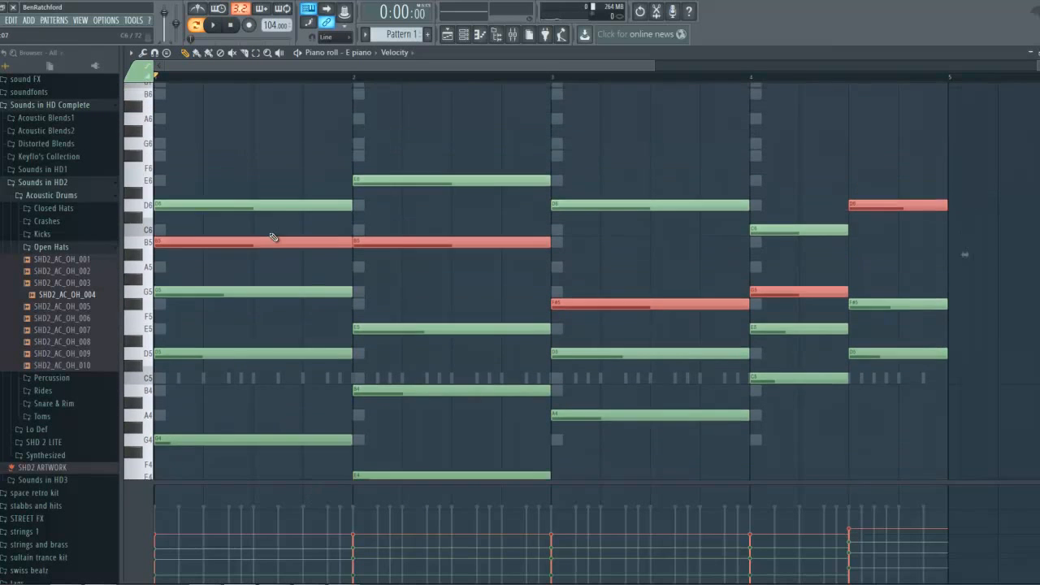
Step: Select the top notes of the first four chords (D6, E6, D6, C6) and raise their velocities to about 75%
{"action": "left_click", "coordinate": [255, 54]}
{"action": "left_click_drag", "start_coordinate": [239, 133], "coordinate": [766, 210]}
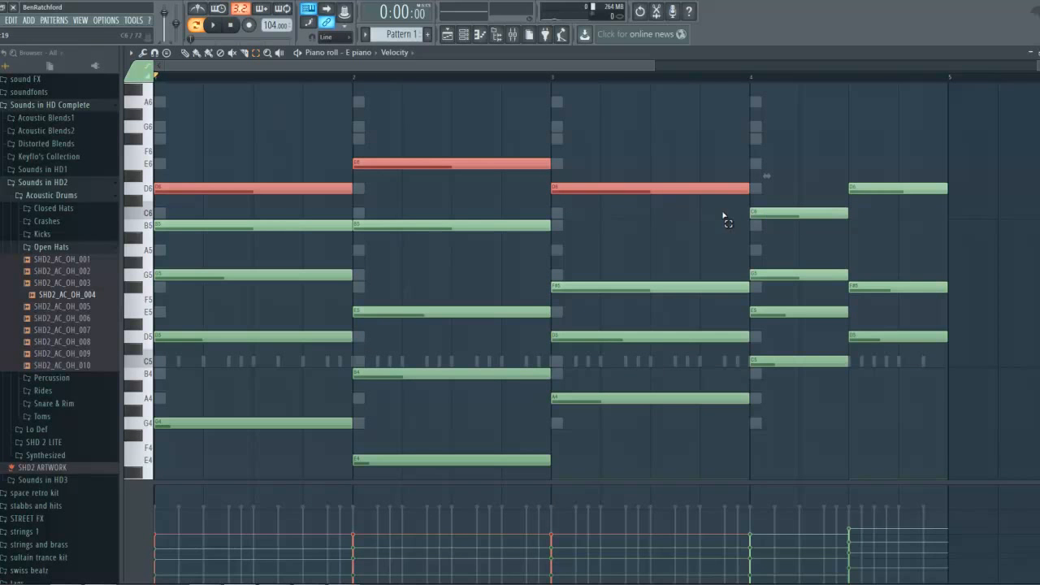
{"action": "left_click", "coordinate": [773, 215], "text": "shift"}
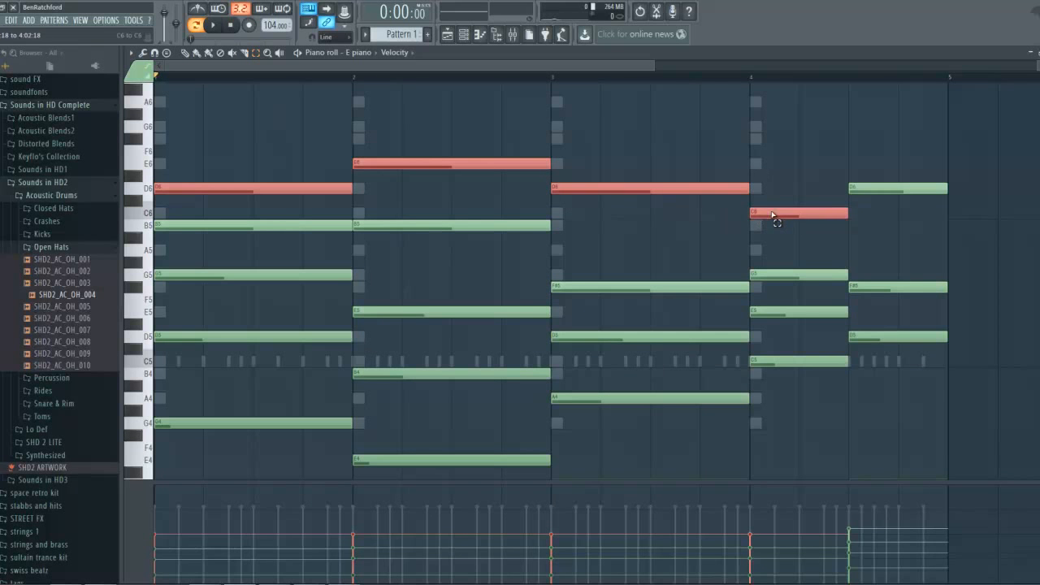
{"action": "left_click", "coordinate": [412, 230], "text": "shift"}
{"action": "left_click", "coordinate": [319, 226], "text": "shift"}
{"action": "left_click", "coordinate": [368, 229], "text": "shift"}
{"action": "left_click", "coordinate": [319, 224], "text": "shift"}
{"action": "left_click", "coordinate": [185, 52]}
{"action": "left_click_drag", "start_coordinate": [160, 513], "coordinate": [449, 518]}
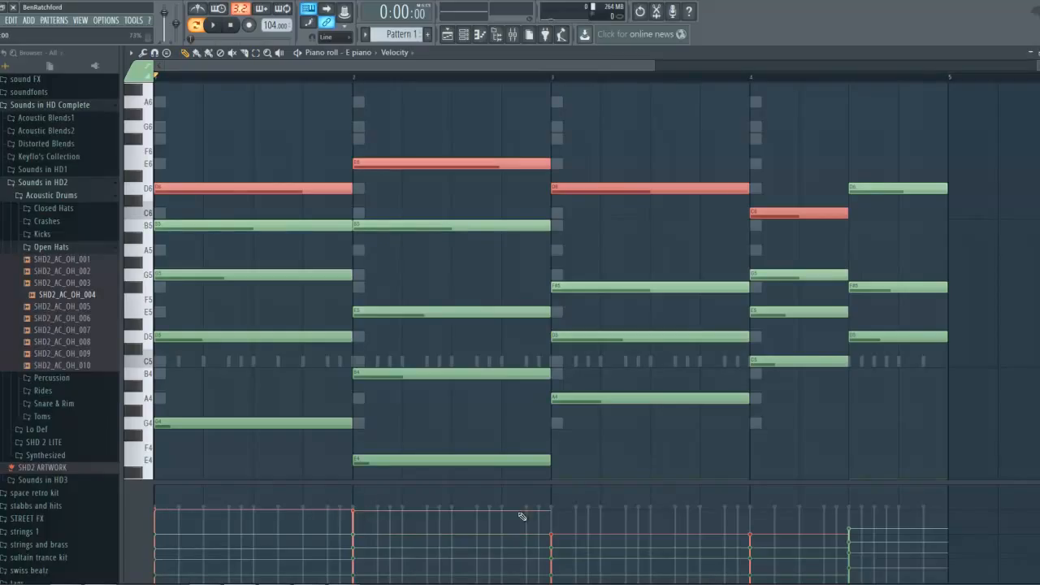
{"action": "left_click_drag", "start_coordinate": [552, 517], "coordinate": [551, 513]}
{"action": "left_click_drag", "start_coordinate": [754, 511], "coordinate": [845, 509]}
Step: Select the top D6 of the last chord and raise its velocity to about 78%
{"action": "left_click", "coordinate": [256, 52]}
{"action": "left_click", "coordinate": [870, 188]}
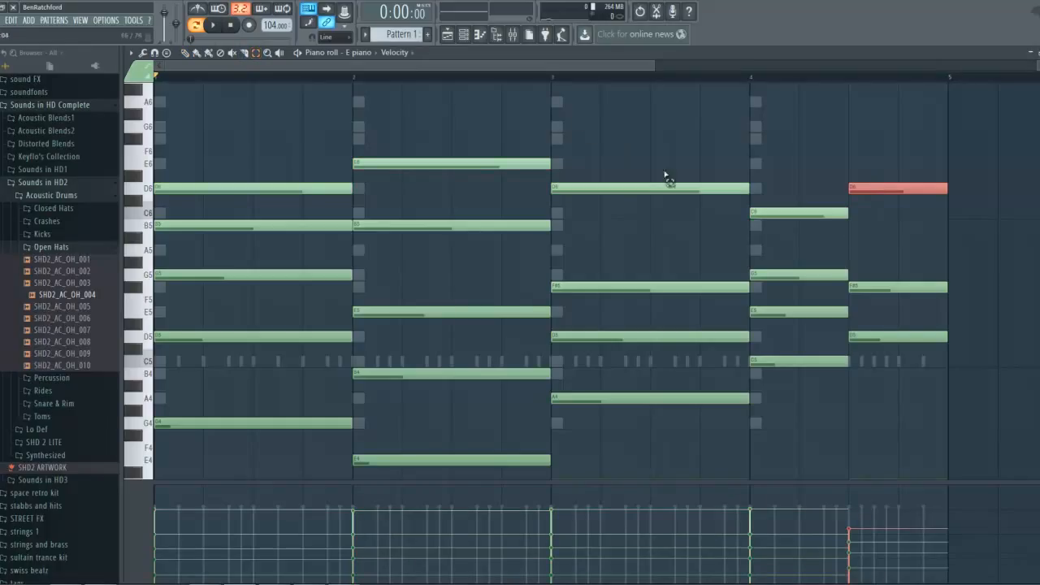
{"action": "left_click", "coordinate": [185, 53]}
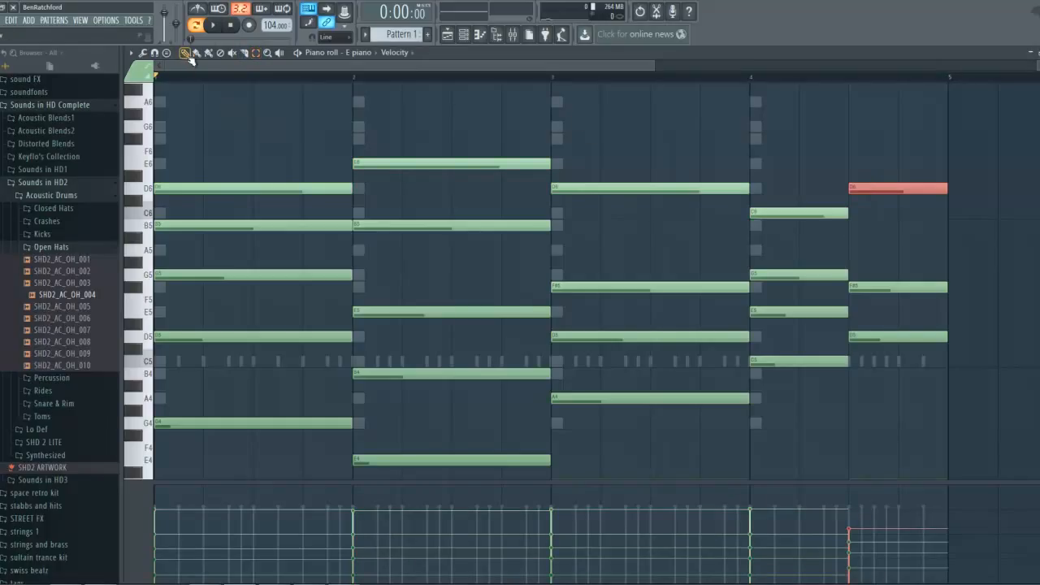
{"action": "left_click", "coordinate": [852, 510]}
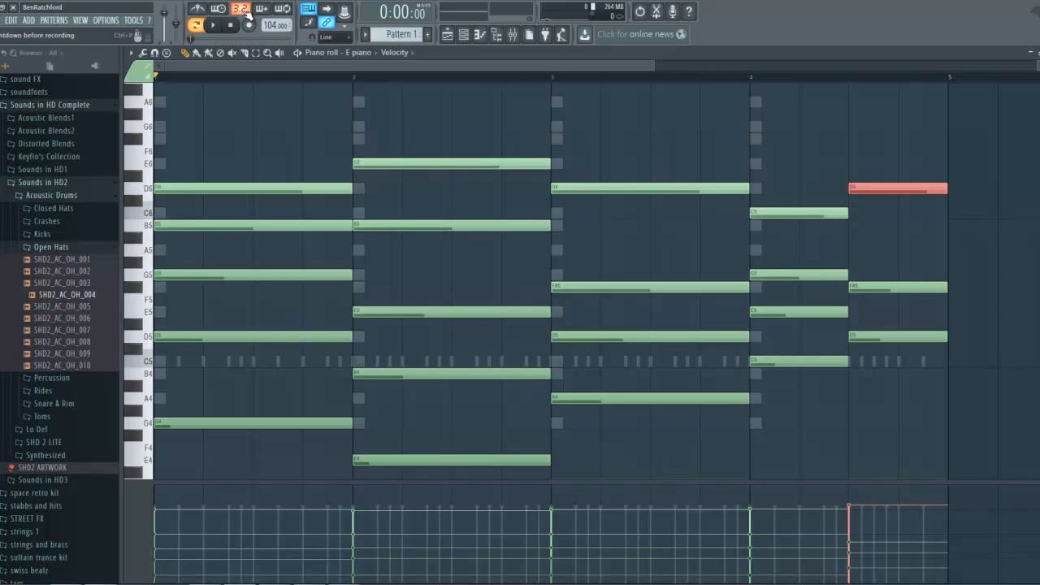
Step: Select the B5 notes in bars 1 and 2 and raise their velocities to about 60%
{"action": "left_click_drag", "start_coordinate": [262, 210], "coordinate": [406, 239]}
{"action": "left_click", "coordinate": [185, 53]}
{"action": "scroll", "coordinate": [174, 520], "scroll_direction": "down", "scroll_amount": 2}
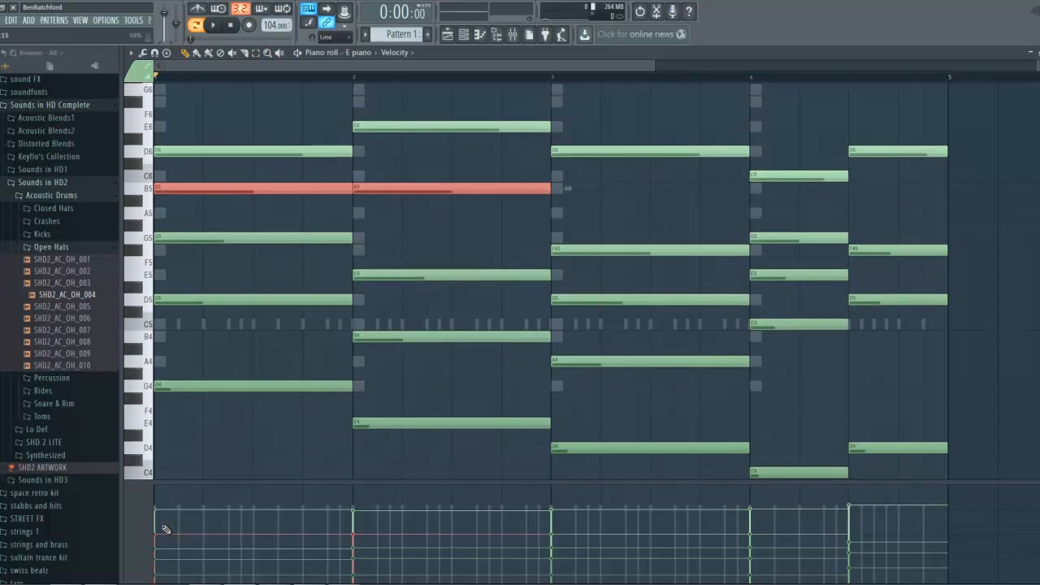
{"action": "left_click_drag", "start_coordinate": [165, 530], "coordinate": [164, 522]}
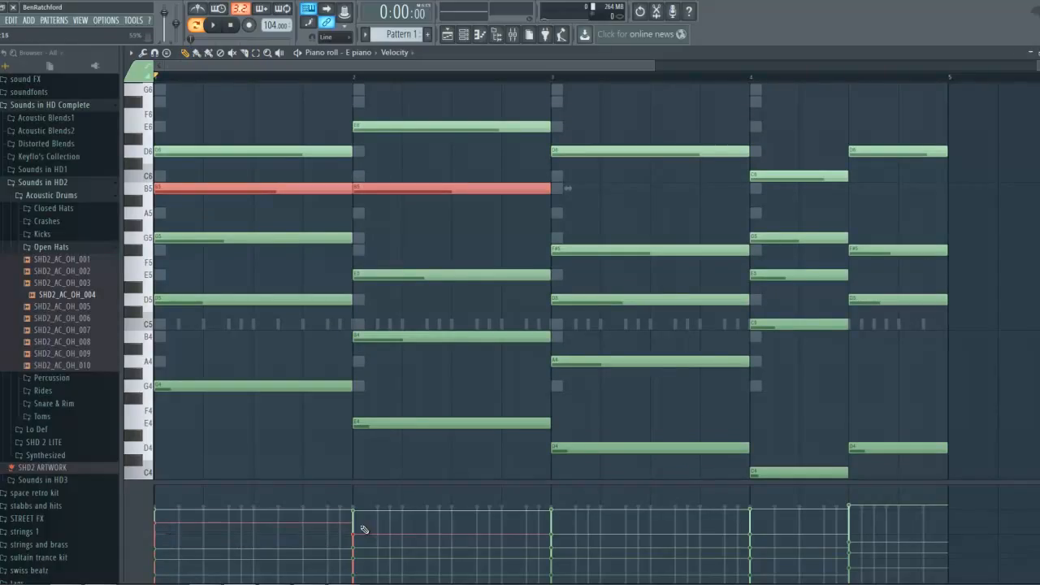
{"action": "left_click_drag", "start_coordinate": [358, 530], "coordinate": [358, 524]}
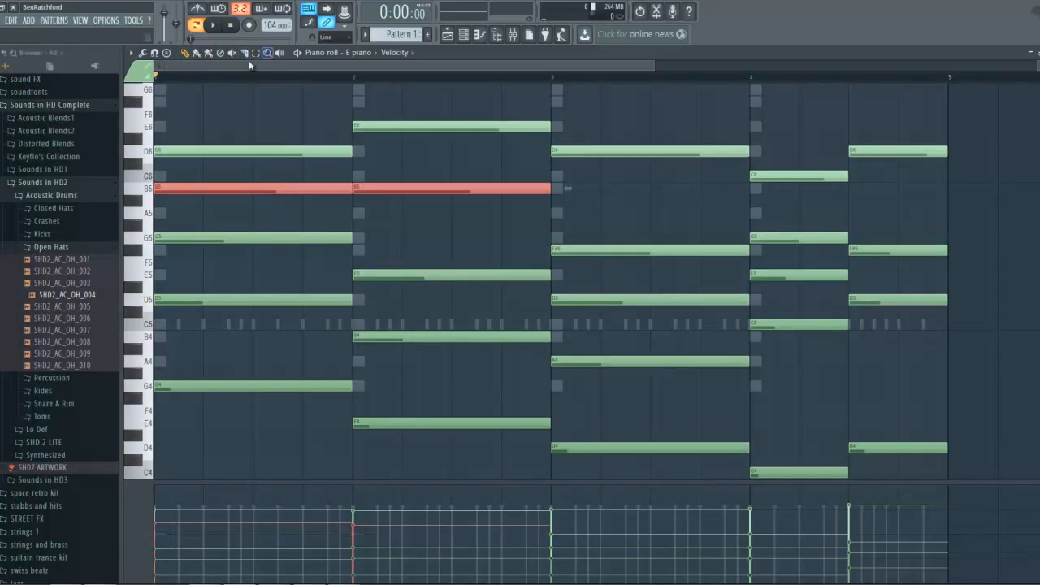
Step: Select G5, E5, F#5, G5 and F#5 across the chords, raising the first two to about 50% velocity and the last F#5 to about 55%
{"action": "left_click_drag", "start_coordinate": [231, 233], "coordinate": [764, 286]}
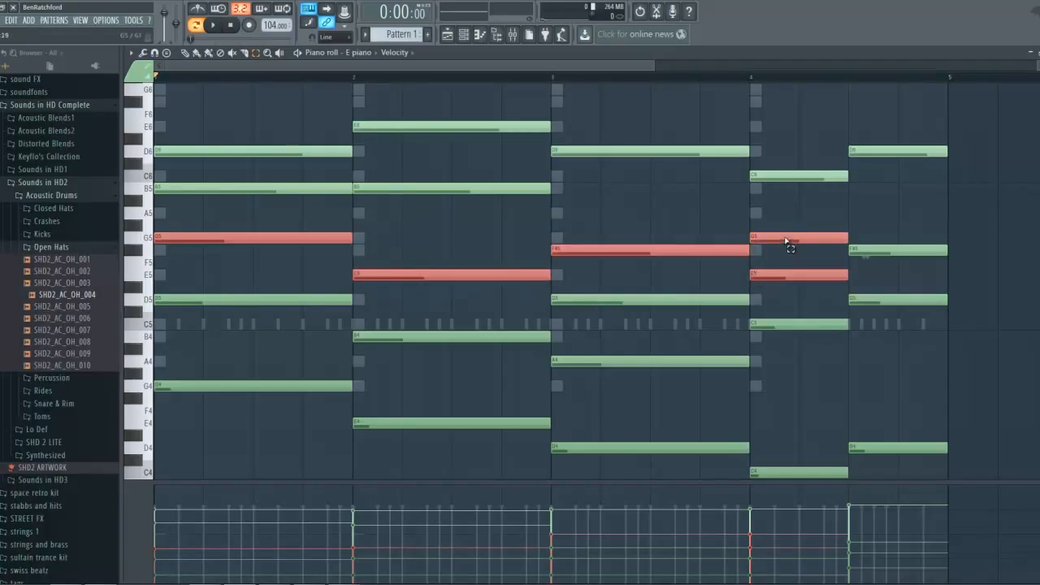
{"action": "left_click", "coordinate": [786, 242]}
{"action": "left_click", "coordinate": [676, 251], "text": "shift"}
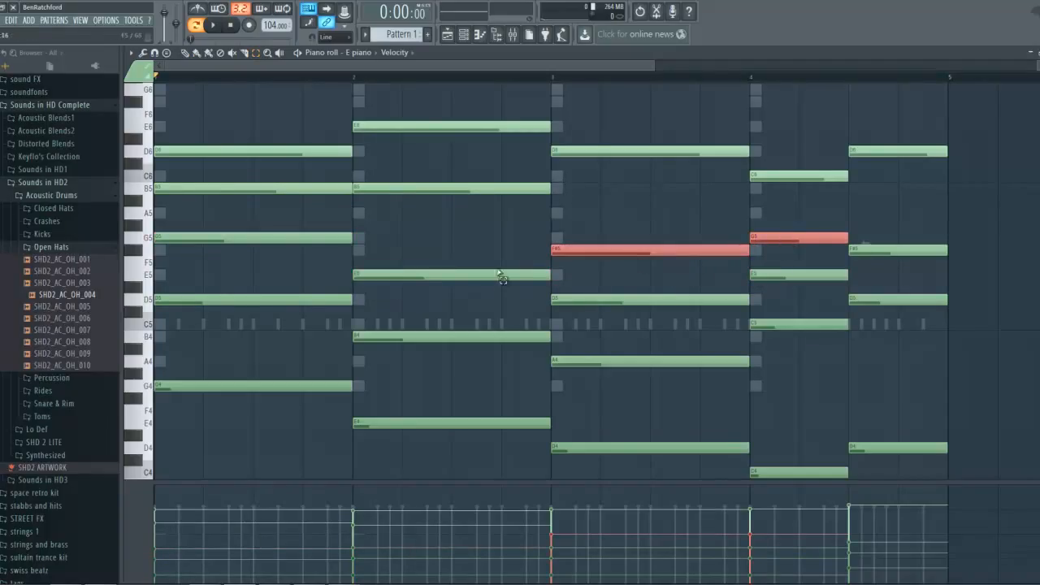
{"action": "left_click", "coordinate": [533, 273], "text": "shift"}
{"action": "left_click", "coordinate": [306, 238], "text": "shift"}
{"action": "left_click", "coordinate": [891, 250], "text": "shift"}
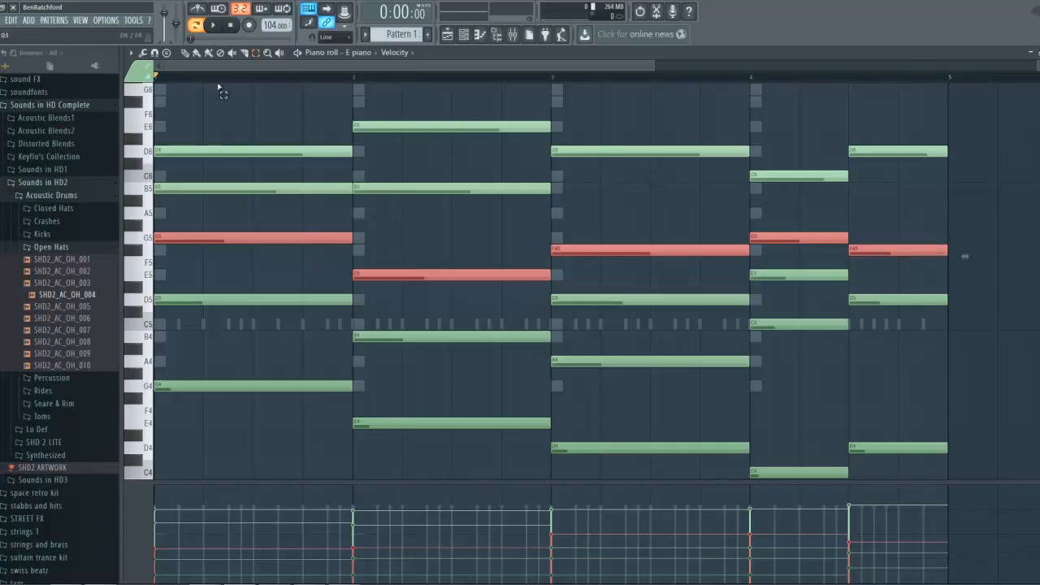
{"action": "left_click_drag", "start_coordinate": [158, 537], "coordinate": [355, 539]}
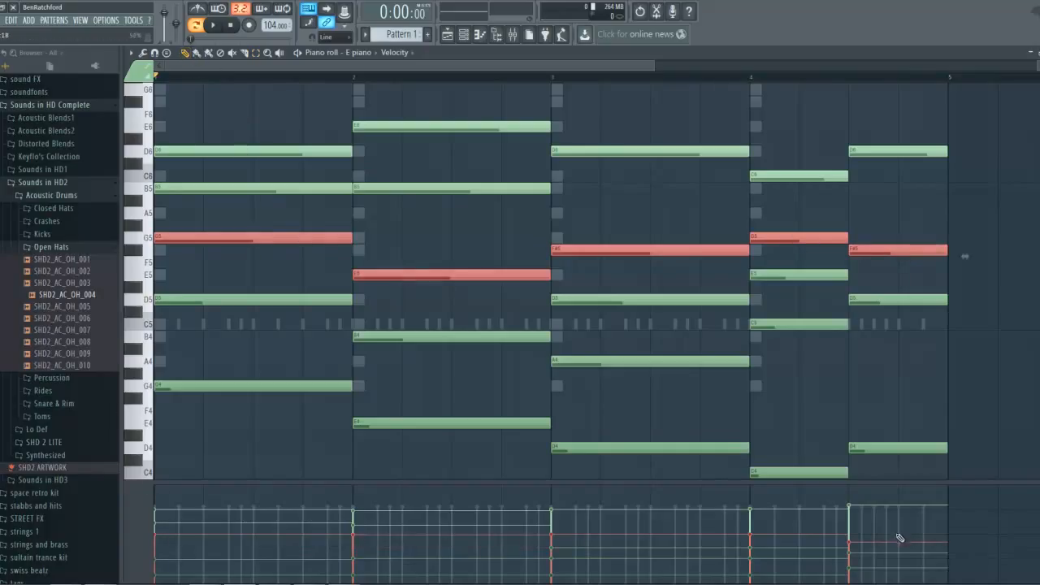
{"action": "left_click", "coordinate": [852, 530]}
Step: Select D5, B4, D5, C5 and D5 across the chords and reduce the bar 3 D5's velocity to about 25%
{"action": "scroll", "coordinate": [382, 365], "scroll_direction": "down", "scroll_amount": 1}
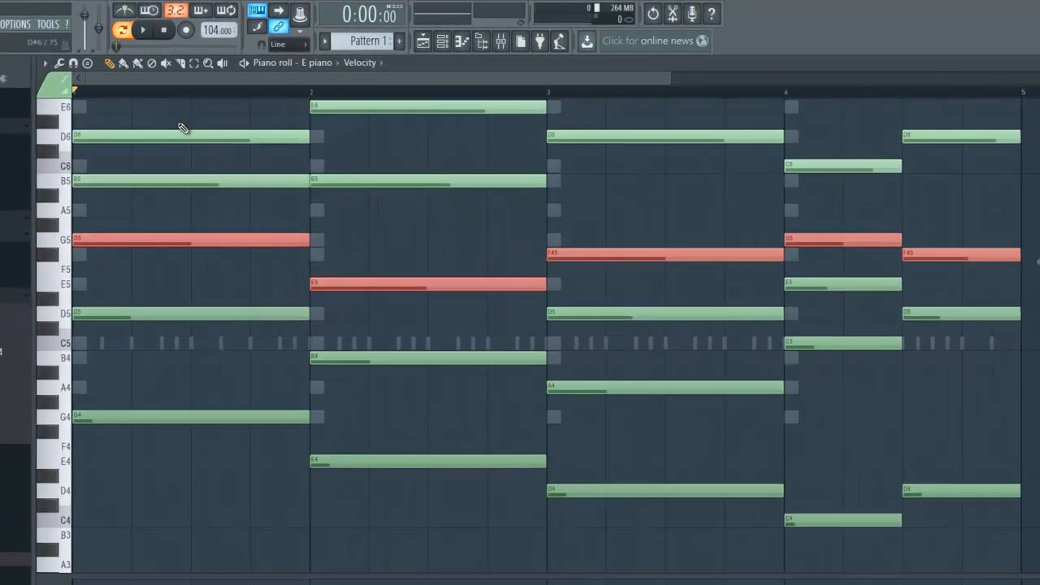
{"action": "left_click", "coordinate": [194, 62]}
{"action": "left_click_drag", "start_coordinate": [212, 308], "coordinate": [546, 380]}
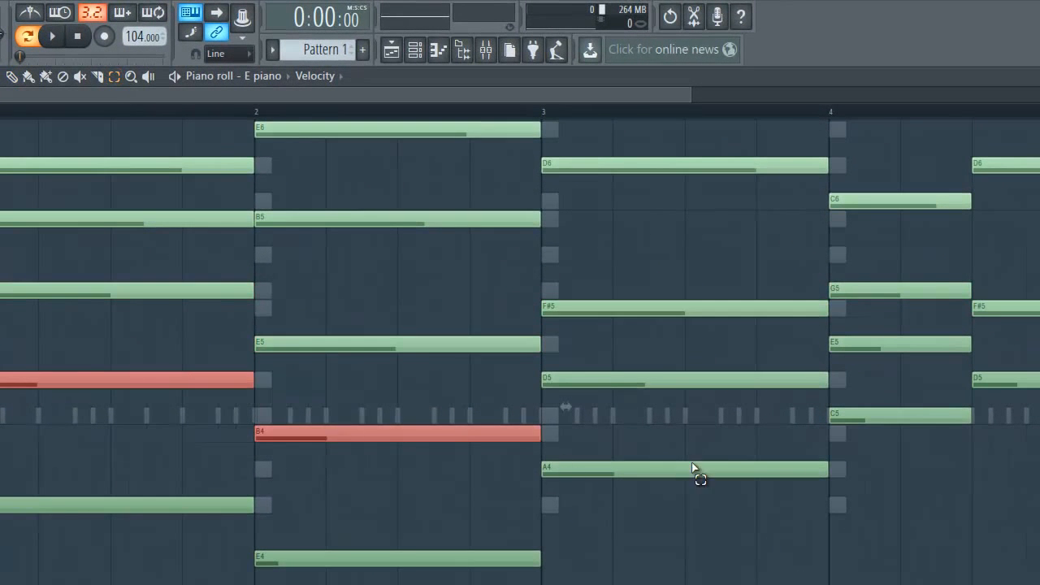
{"action": "left_click", "coordinate": [672, 380], "text": "shift"}
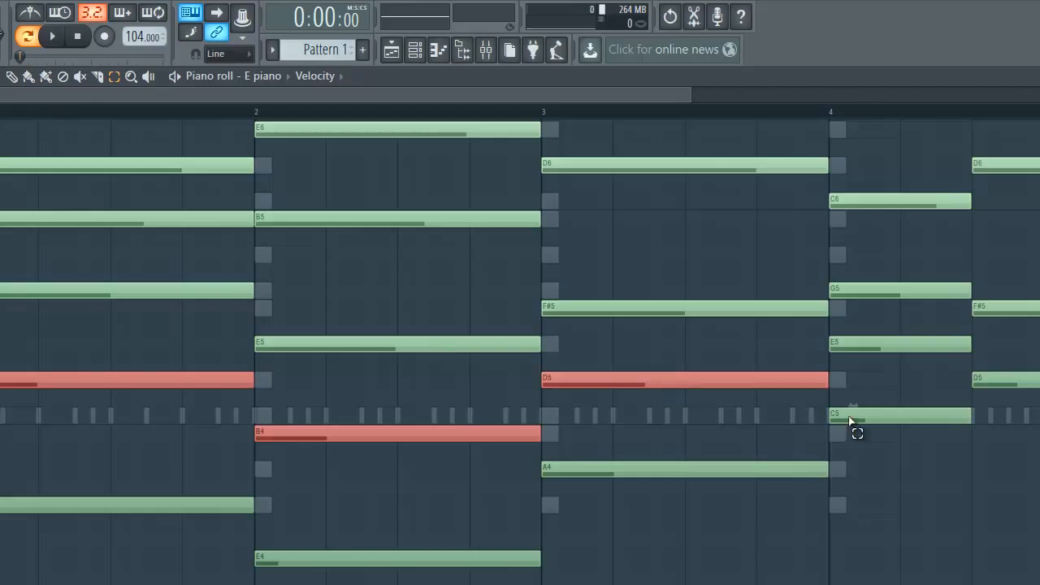
{"action": "left_click", "coordinate": [847, 414], "text": "shift"}
{"action": "left_click", "coordinate": [984, 382], "text": "shift"}
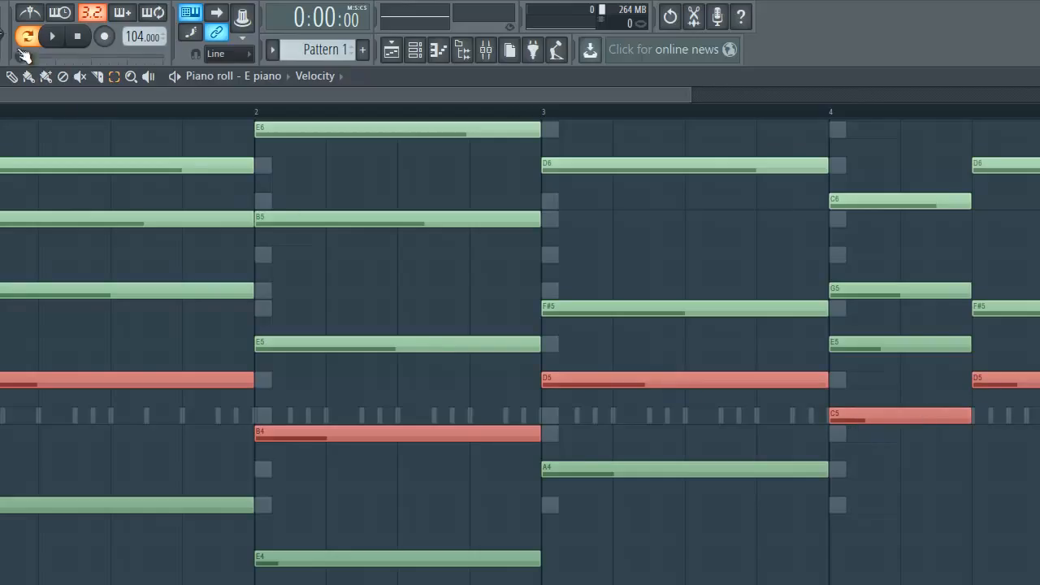
{"action": "left_click", "coordinate": [14, 76]}
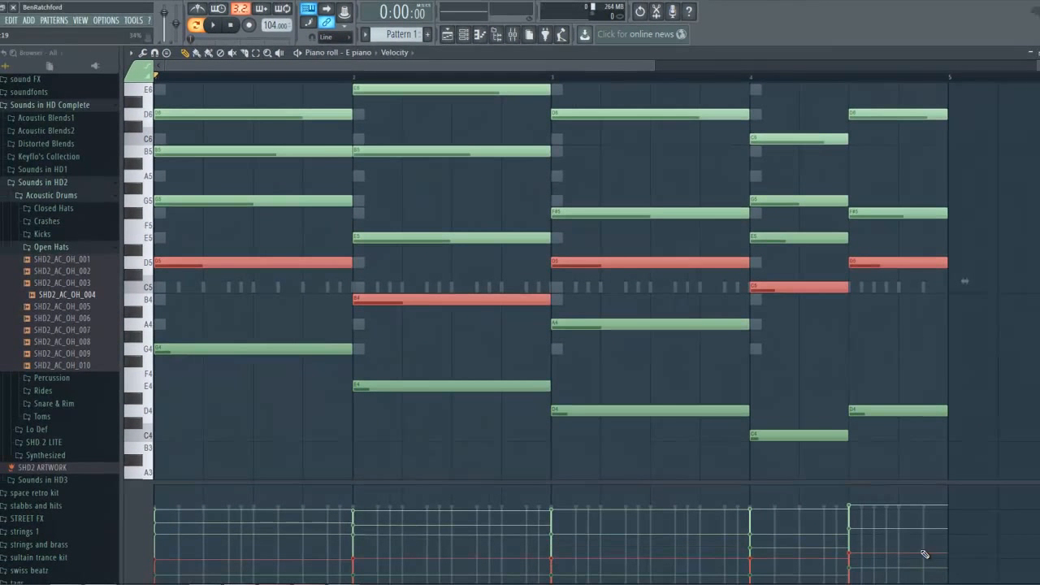
Step: Select the E5 note in bar 4 and reduce its velocity to about 29%
{"action": "left_click", "coordinate": [256, 52]}
{"action": "left_click_drag", "start_coordinate": [243, 355], "coordinate": [845, 451]}
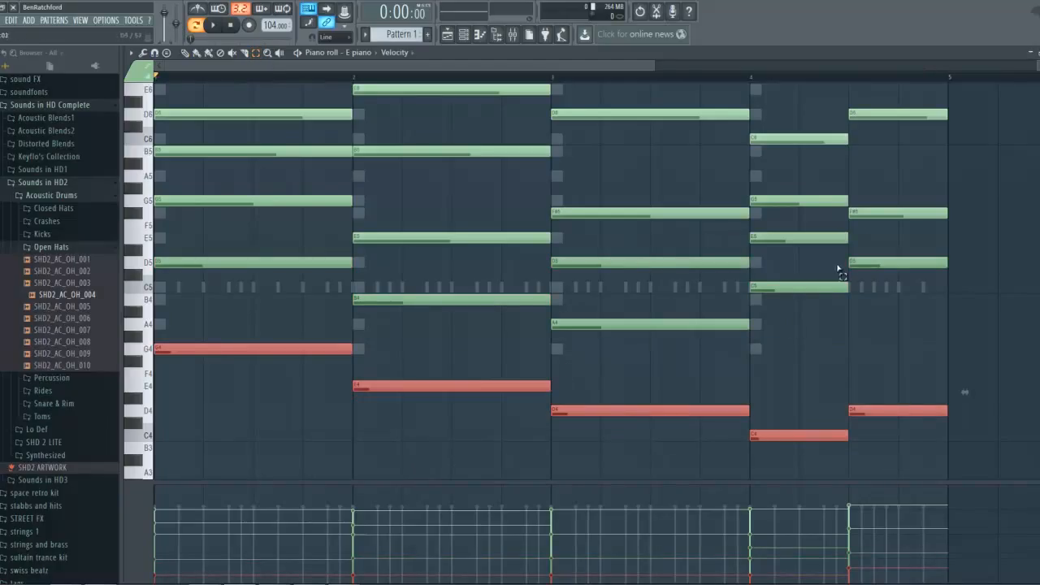
{"action": "left_click", "coordinate": [791, 292]}
{"action": "left_click", "coordinate": [770, 242]}
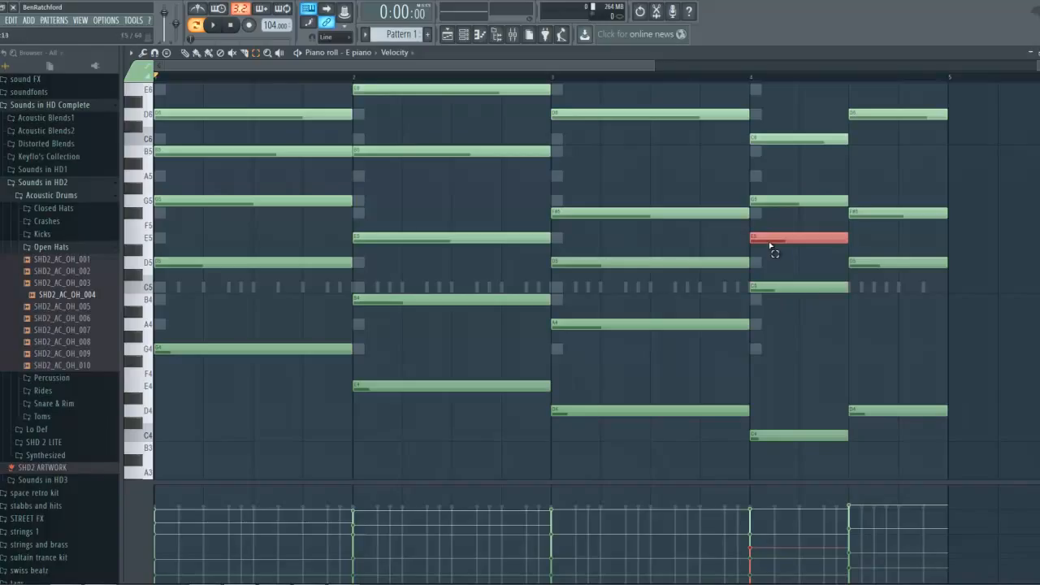
{"action": "left_click", "coordinate": [763, 204]}
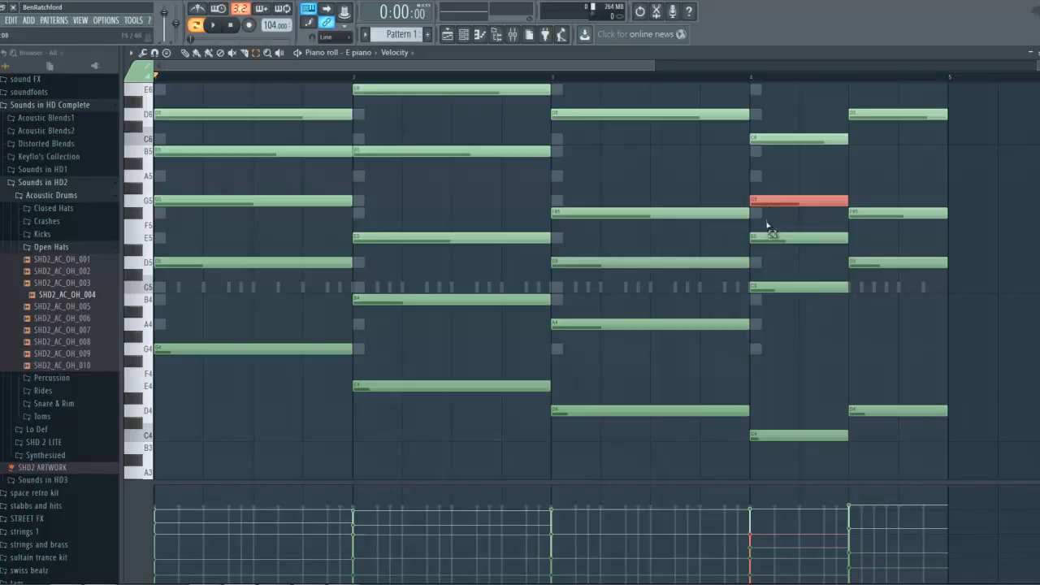
{"action": "left_click", "coordinate": [774, 238]}
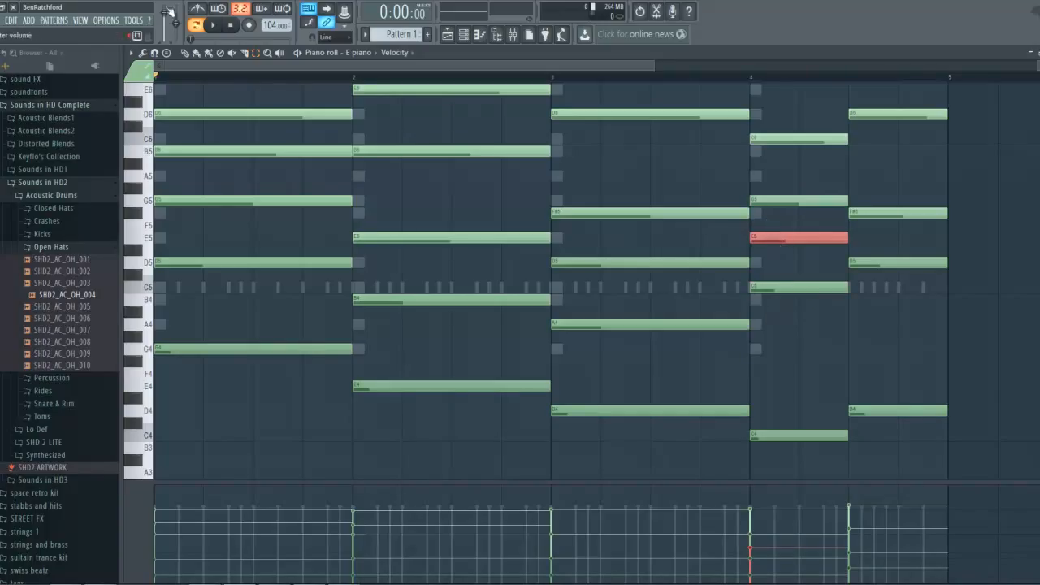
{"action": "left_click", "coordinate": [749, 557]}
{"action": "left_click_drag", "start_coordinate": [754, 561], "coordinate": [755, 560]}
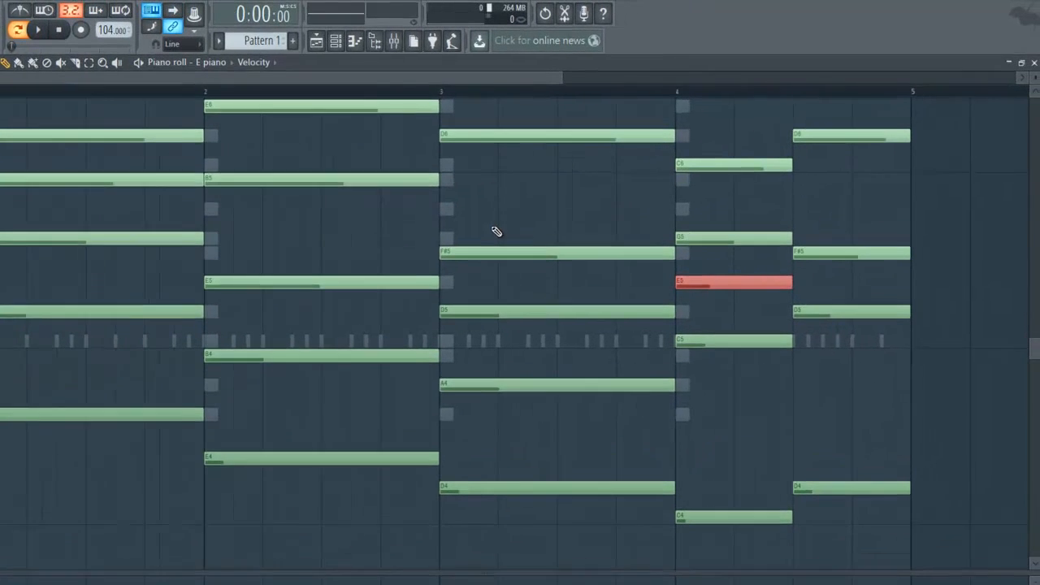
Step: Play back the E piano chord progression together with the drums and close its piano roll
{"action": "key", "text": "space"}
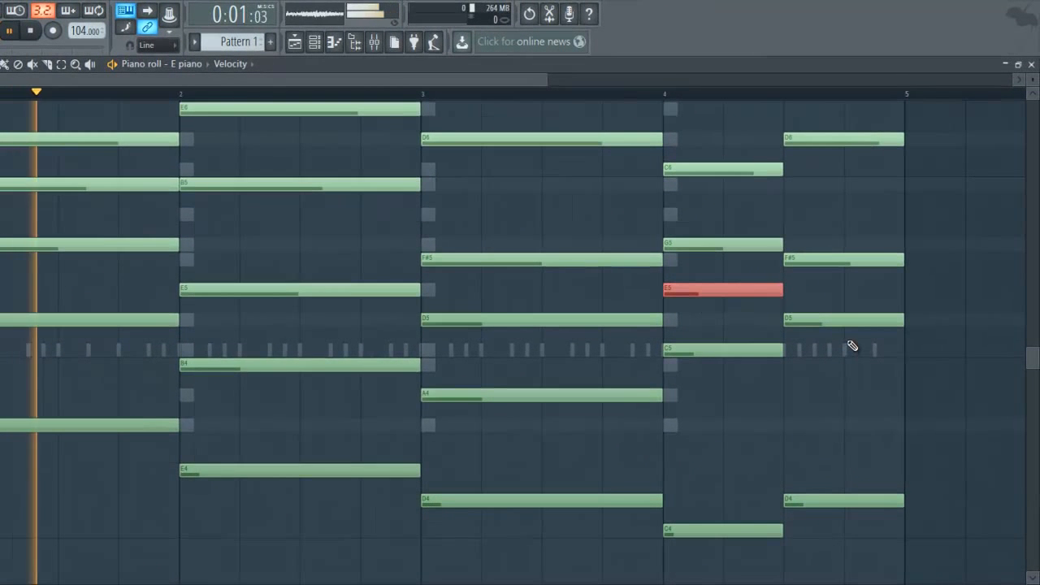
{"action": "scroll", "coordinate": [850, 346], "scroll_direction": "up", "scroll_amount": 2}
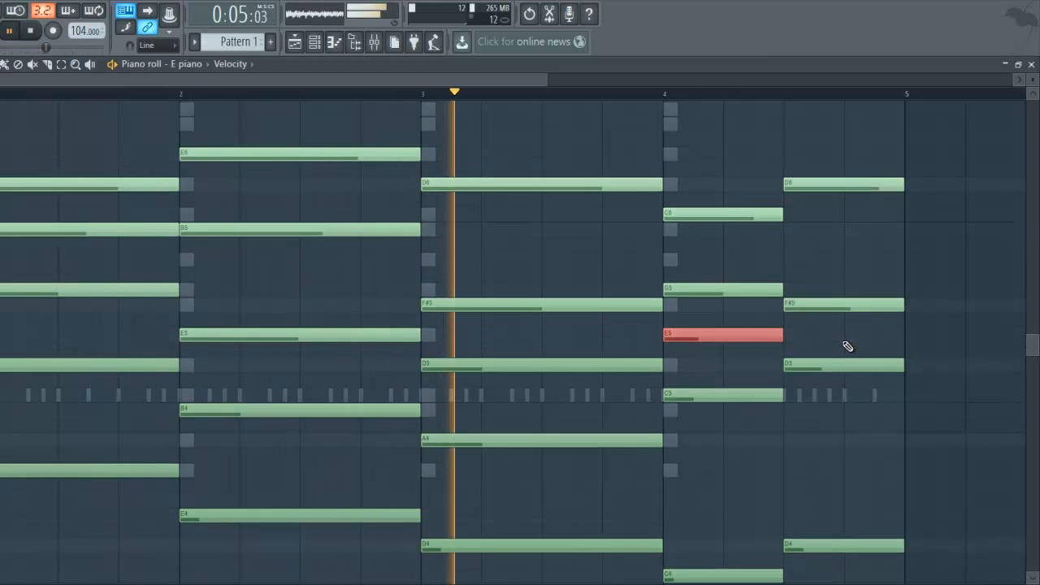
{"action": "scroll", "coordinate": [847, 346], "scroll_direction": "down", "scroll_amount": 1}
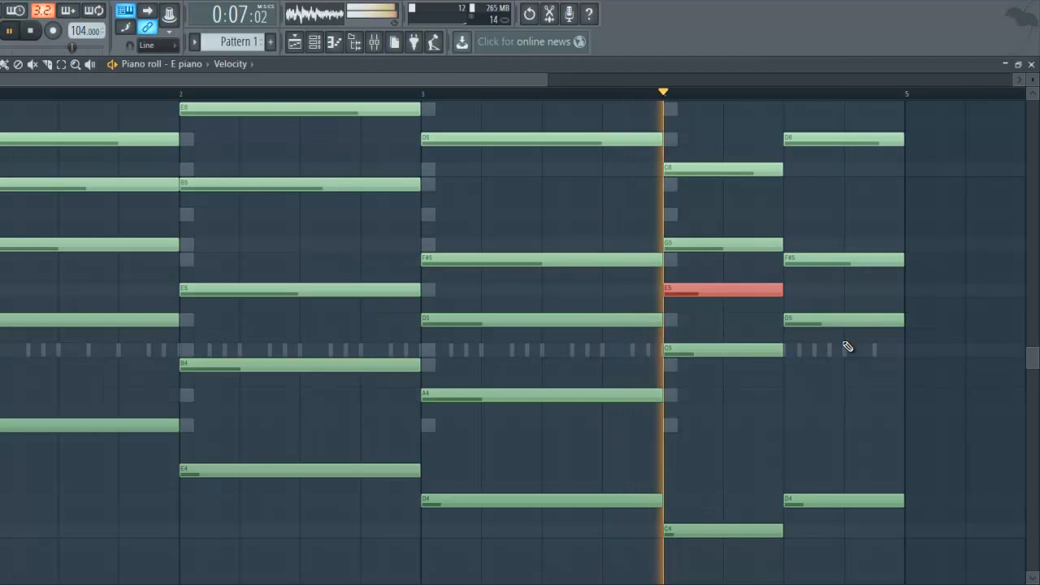
{"action": "left_click", "coordinate": [1030, 64]}
{"action": "key", "text": "space"}
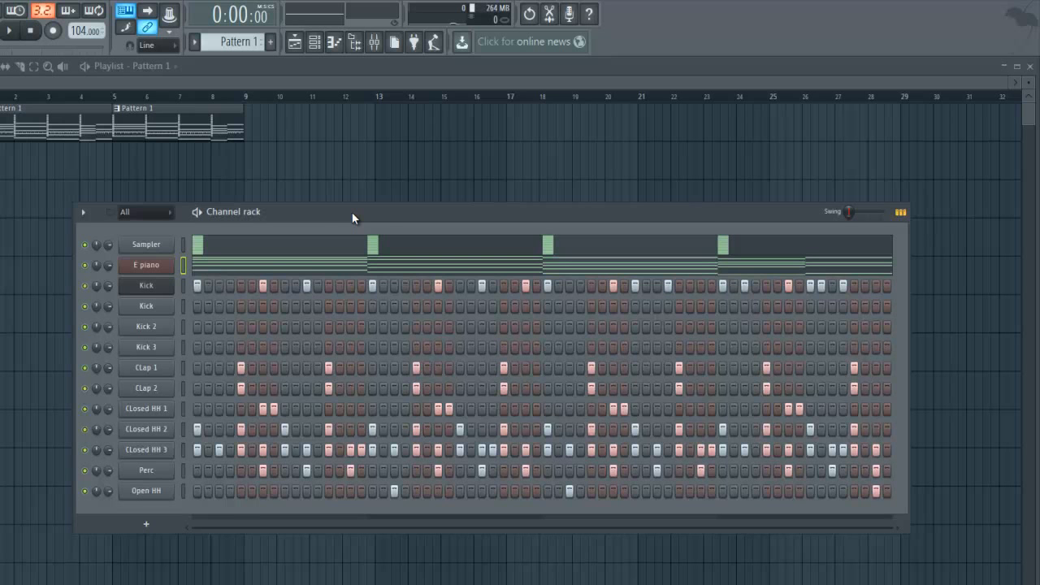
{"action": "left_click_drag", "start_coordinate": [278, 214], "coordinate": [268, 191]}
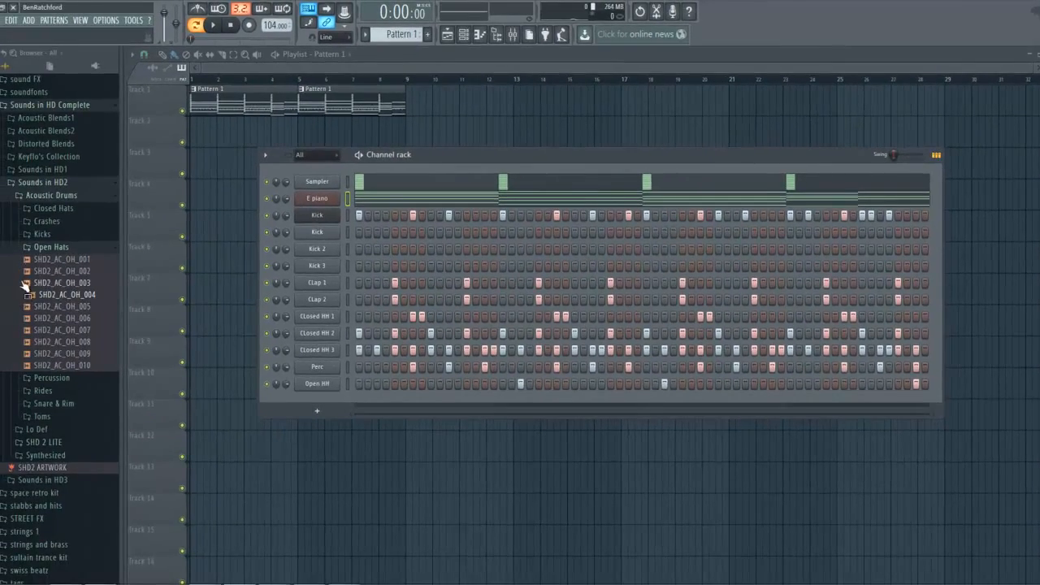
Step: Collapse the Sounds in HD Complete folder and open jj kit > Johnny Juliano Kit (Down South Edition) > 808s in the sample browser
{"action": "left_click", "coordinate": [50, 249]}
{"action": "scroll", "coordinate": [67, 313], "scroll_direction": "up", "scroll_amount": 5}
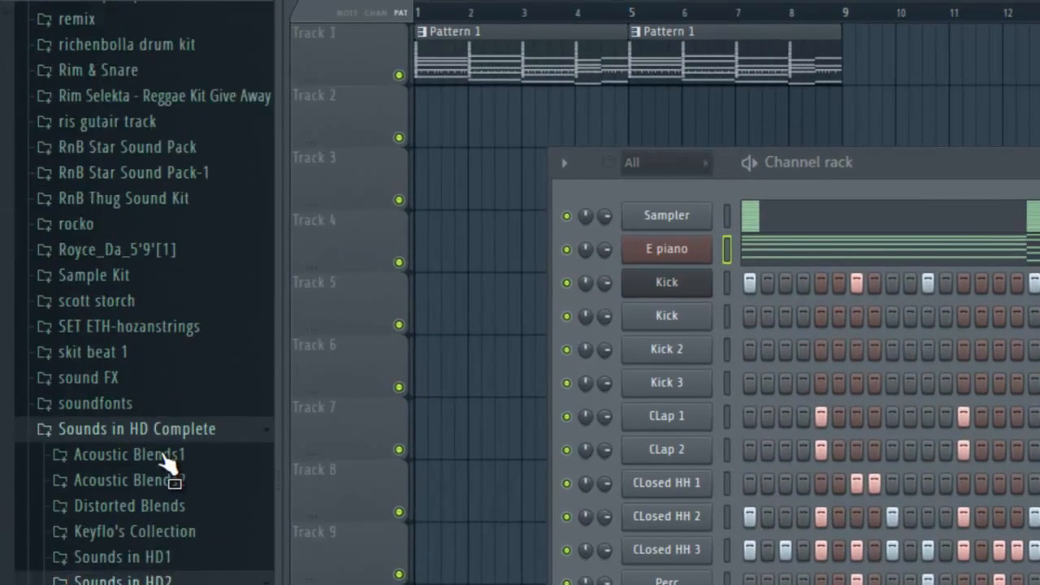
{"action": "left_click", "coordinate": [155, 487]}
{"action": "scroll", "coordinate": [154, 561], "scroll_direction": "up", "scroll_amount": 10}
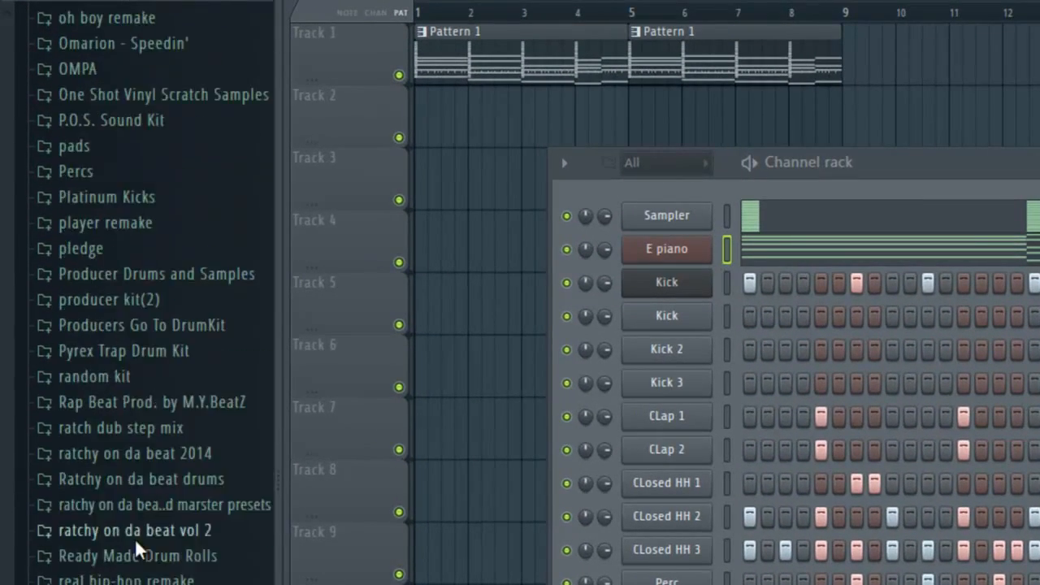
{"action": "scroll", "coordinate": [136, 544], "scroll_direction": "up", "scroll_amount": 8}
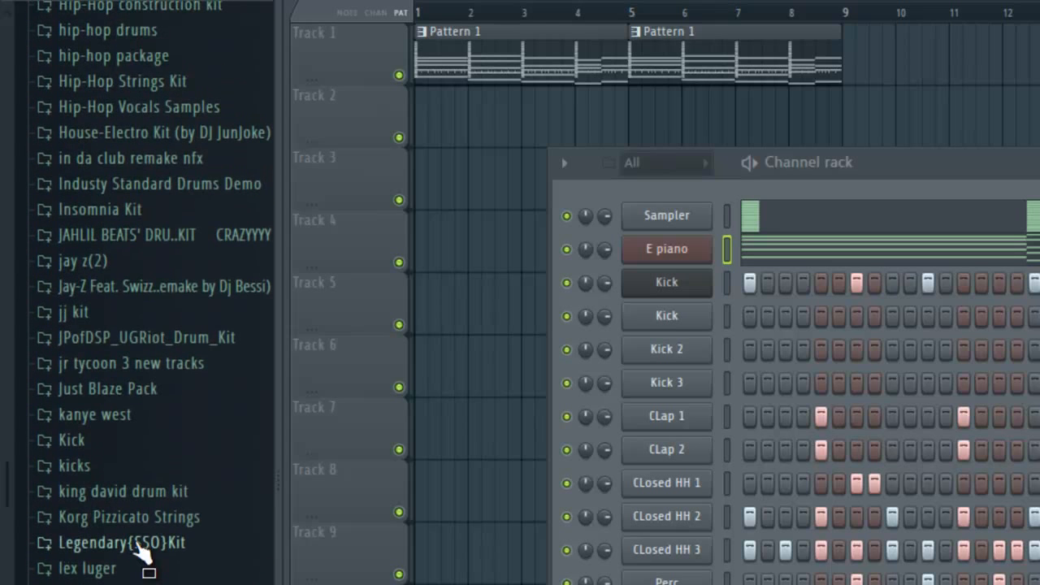
{"action": "left_click", "coordinate": [107, 314]}
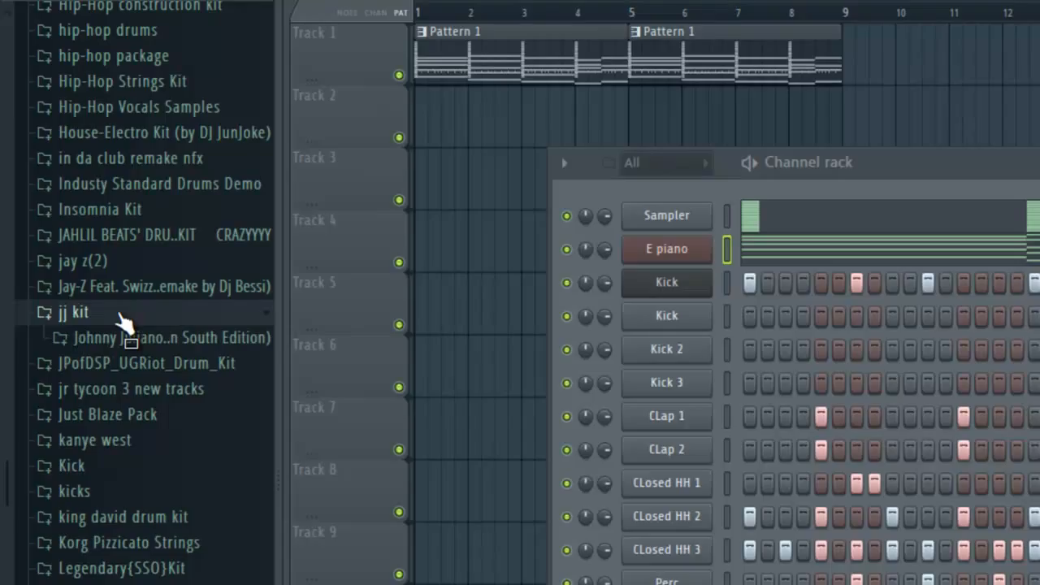
{"action": "left_click", "coordinate": [110, 337]}
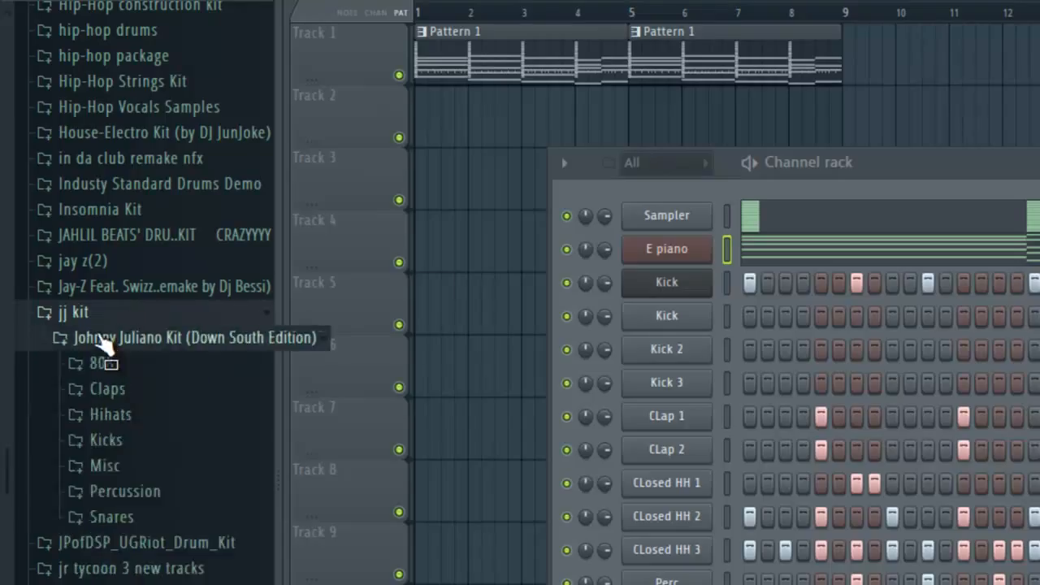
{"action": "left_click", "coordinate": [117, 365]}
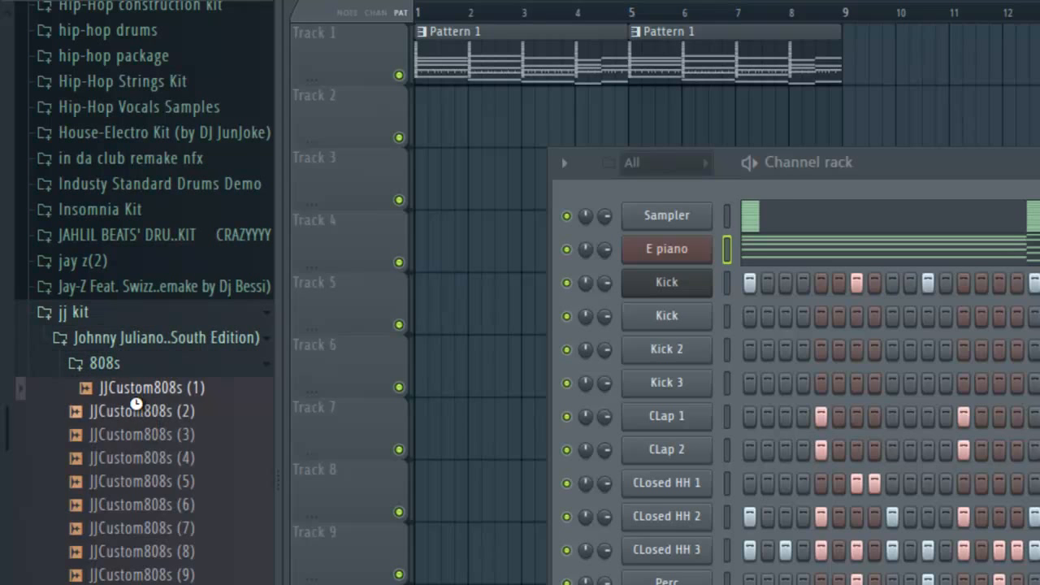
{"action": "scroll", "coordinate": [162, 444], "scroll_direction": "down", "scroll_amount": 5}
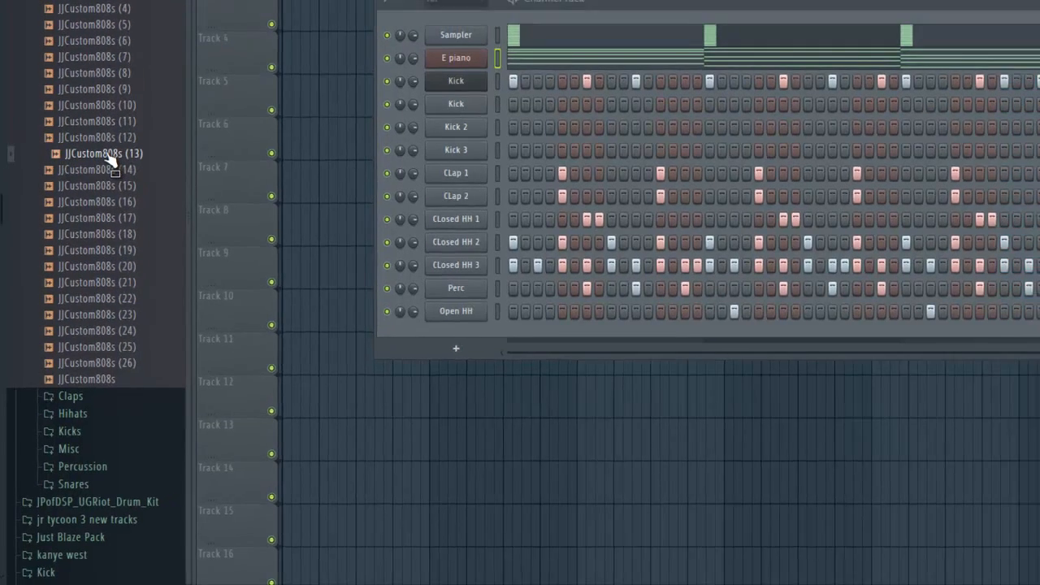
Step: Add the JJCustom808s (13) sample as a new channel directly below E piano and rename it 808
{"action": "left_click_drag", "start_coordinate": [112, 158], "coordinate": [442, 78]}
{"action": "left_click_drag", "start_coordinate": [307, 215], "coordinate": [311, 230]}
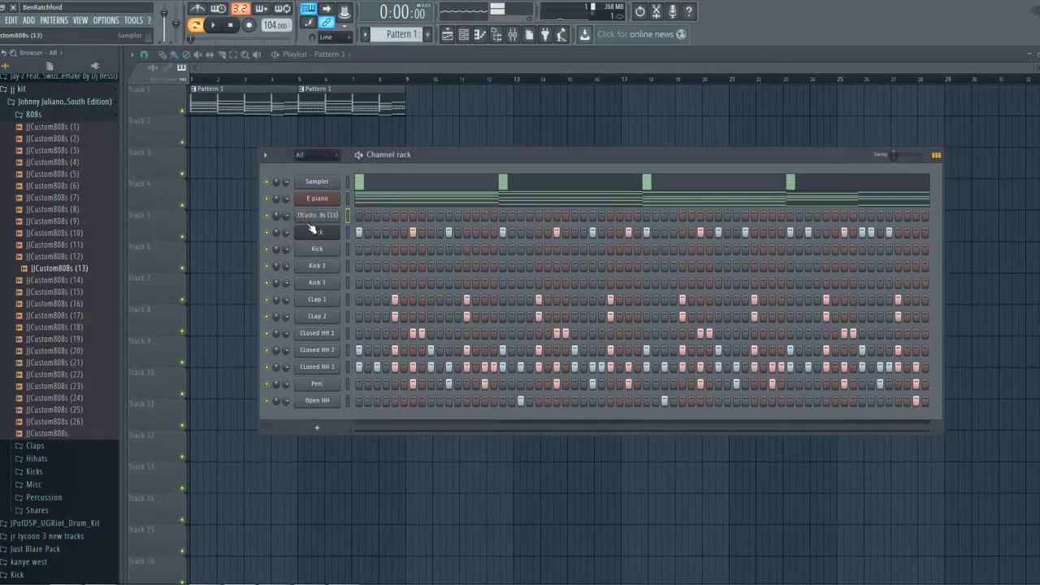
{"action": "right_click", "coordinate": [313, 216]}
{"action": "left_click", "coordinate": [358, 228]}
{"action": "type", "text": "808"}
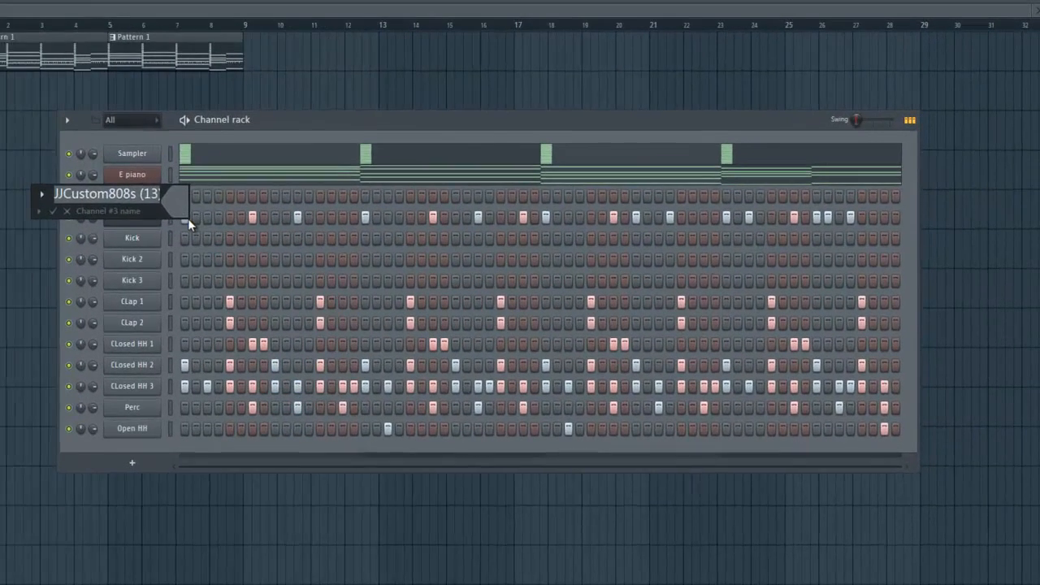
{"action": "key", "text": "Return"}
Step: Enable the 808 channel's volume envelope with attack, decay and sustain at zero and a longer hold, auditioning it at C5
{"action": "left_click", "coordinate": [106, 214]}
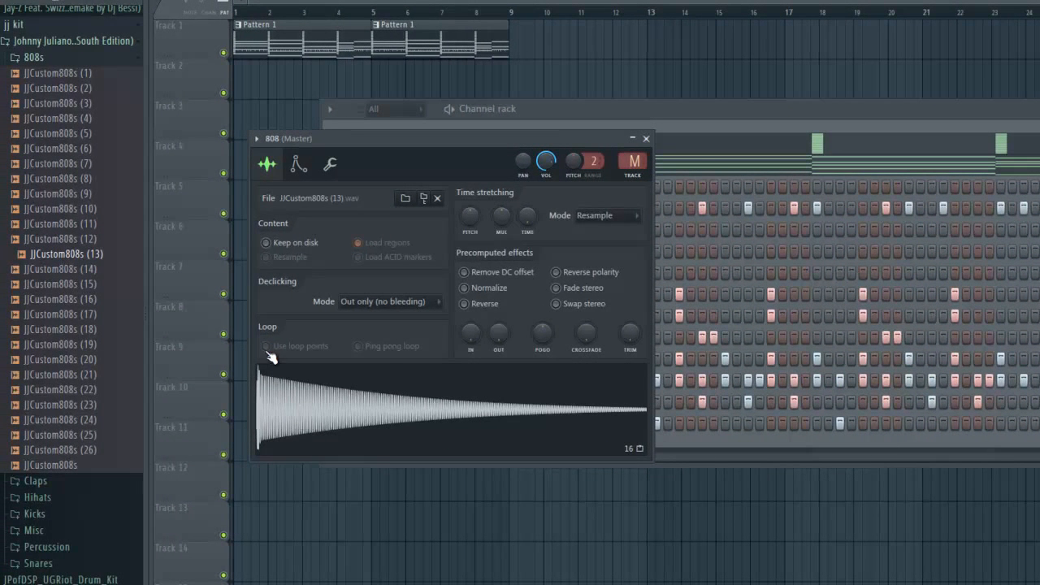
{"action": "left_click", "coordinate": [299, 165]}
{"action": "left_click_drag", "start_coordinate": [299, 305], "coordinate": [307, 366]}
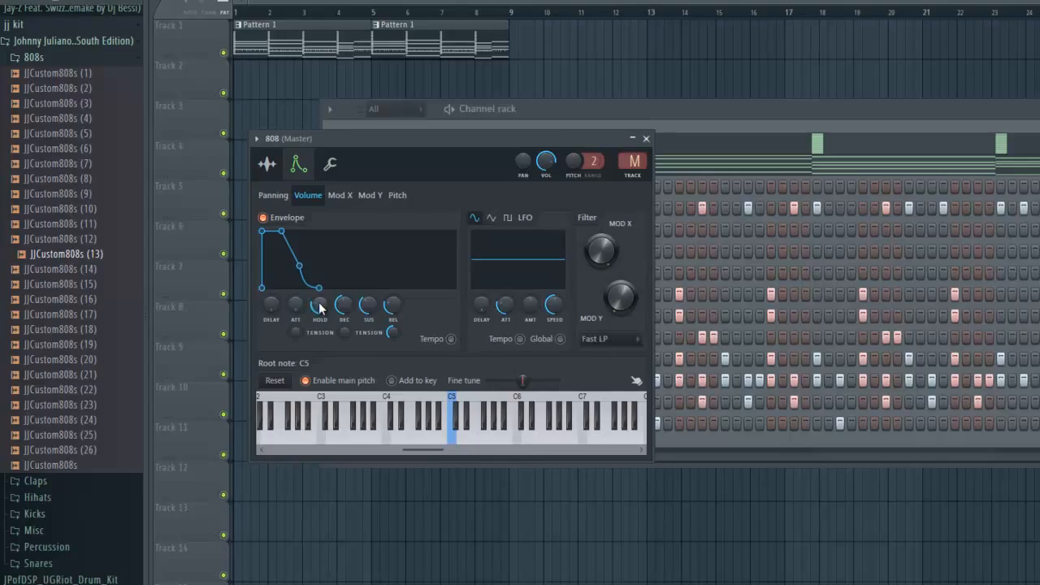
{"action": "left_click_drag", "start_coordinate": [320, 306], "coordinate": [319, 266]}
{"action": "left_click_drag", "start_coordinate": [343, 307], "coordinate": [370, 419]}
{"action": "left_click_drag", "start_coordinate": [368, 305], "coordinate": [403, 407]}
{"action": "left_click", "coordinate": [452, 424]}
{"action": "left_click_drag", "start_coordinate": [375, 281], "coordinate": [366, 249]}
{"action": "left_click", "coordinate": [452, 430]}
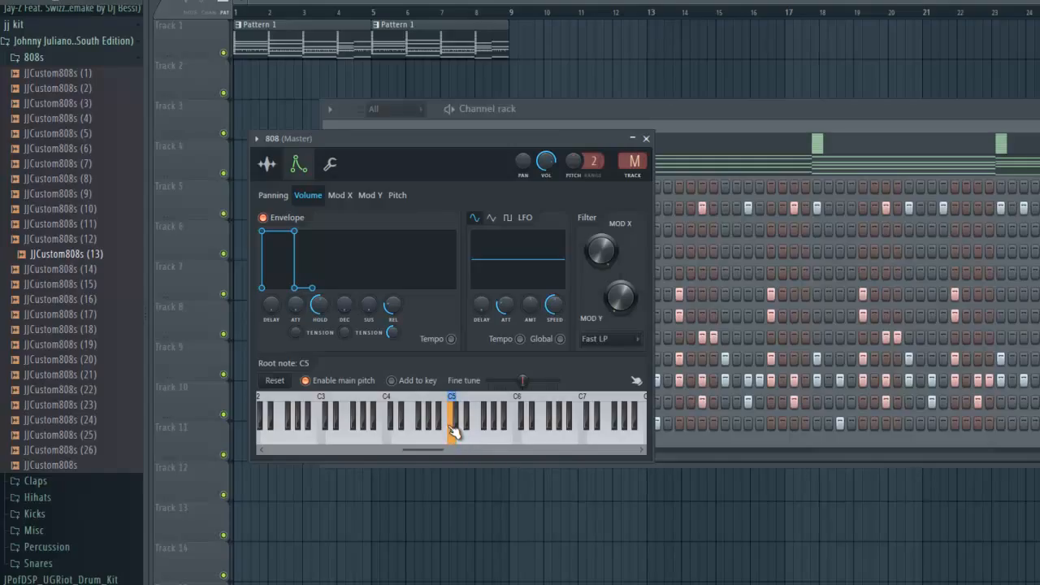
Step: Raise the 808 volume envelope's hold to maximum and reduce its release to zero
{"action": "left_click_drag", "start_coordinate": [322, 309], "coordinate": [316, 274]}
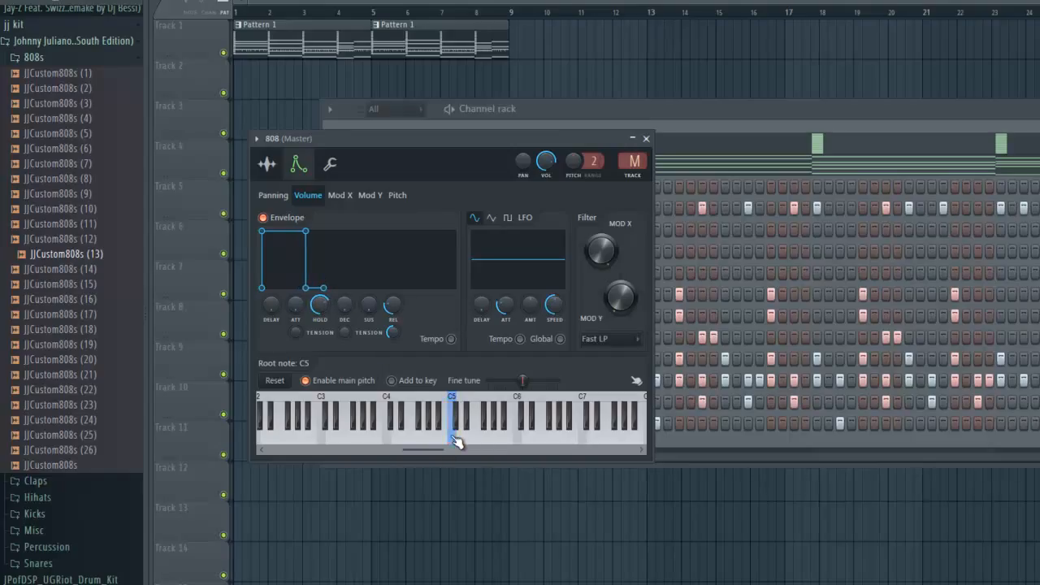
{"action": "left_click_drag", "start_coordinate": [322, 306], "coordinate": [310, 149]}
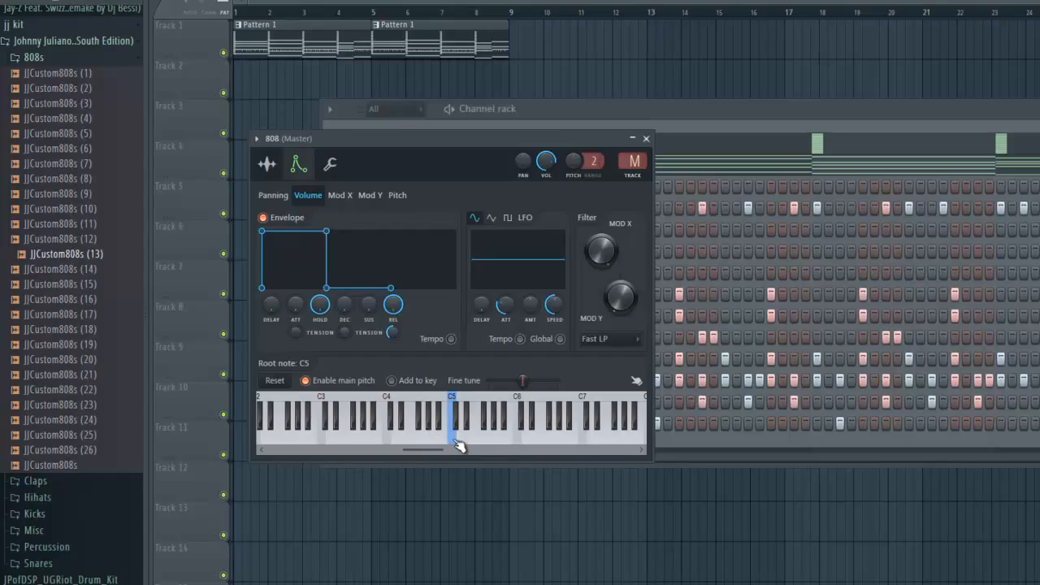
{"action": "left_click_drag", "start_coordinate": [391, 303], "coordinate": [398, 342]}
{"action": "left_click_drag", "start_coordinate": [390, 305], "coordinate": [389, 309]}
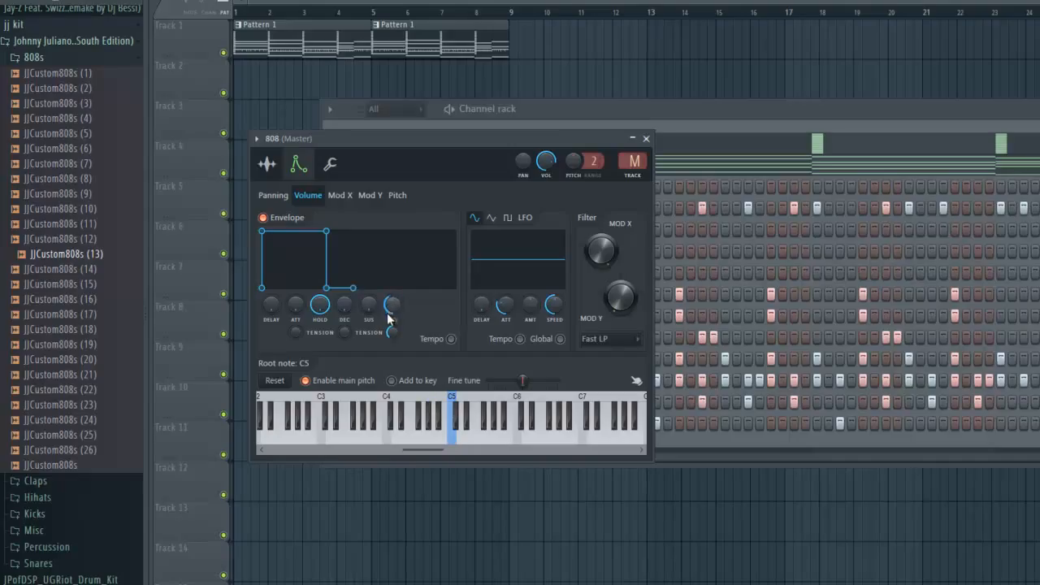
{"action": "left_click", "coordinate": [452, 433]}
{"action": "left_click_drag", "start_coordinate": [392, 305], "coordinate": [393, 318]}
{"action": "left_click", "coordinate": [267, 164]}
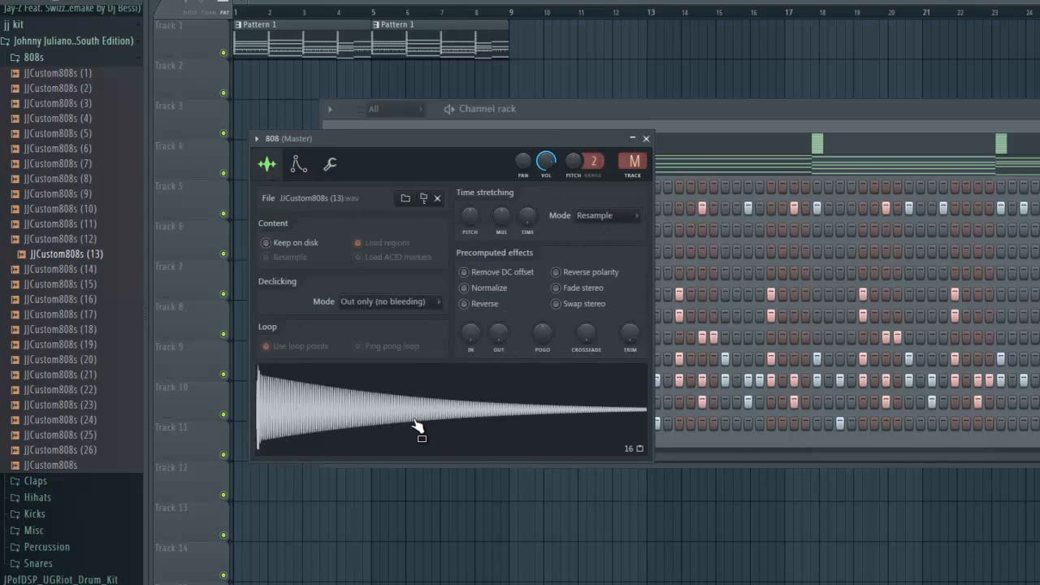
{"action": "right_click", "coordinate": [378, 405]}
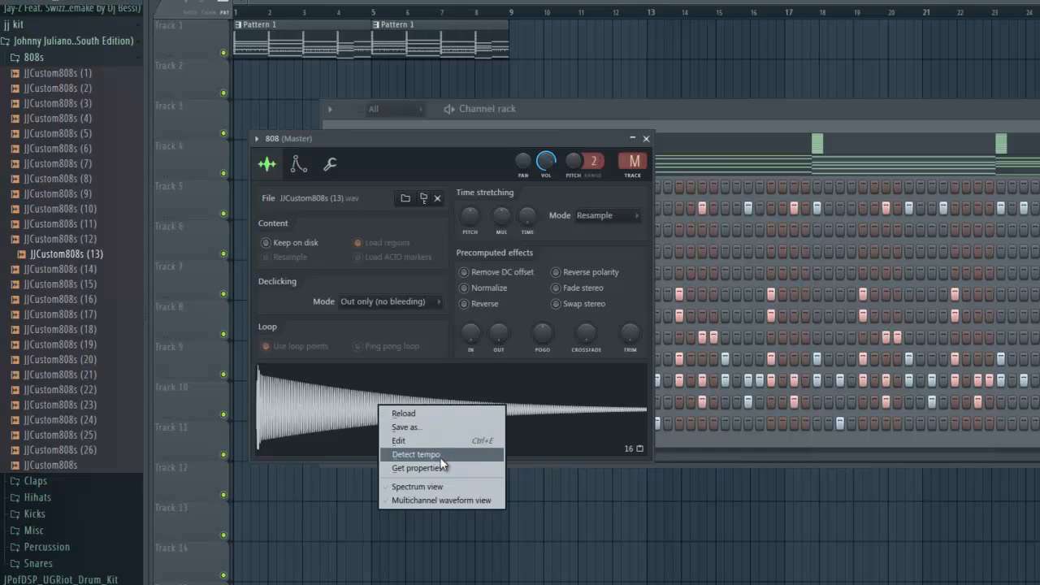
{"action": "left_click", "coordinate": [433, 443]}
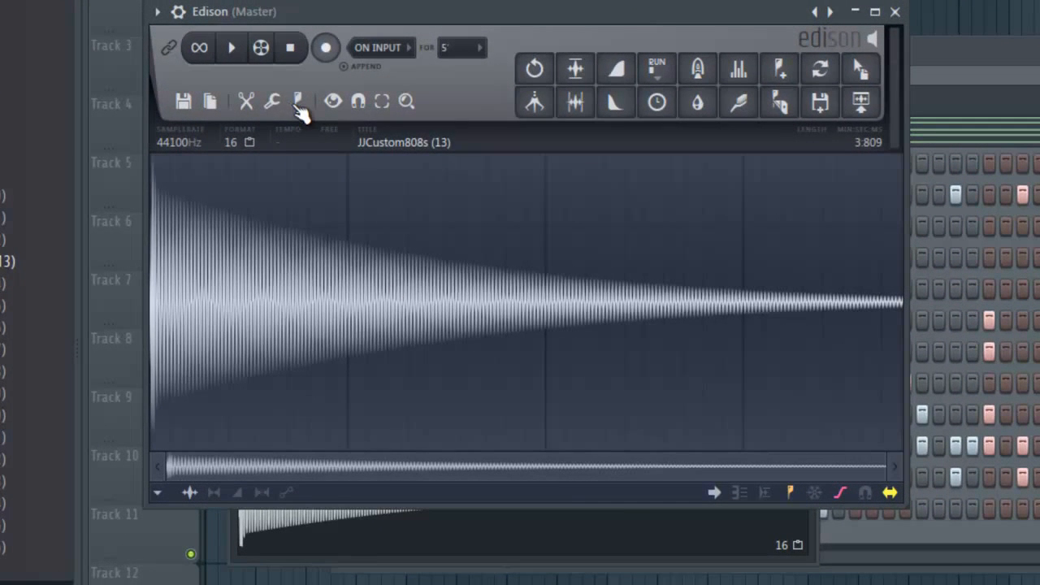
{"action": "left_click", "coordinate": [298, 104]}
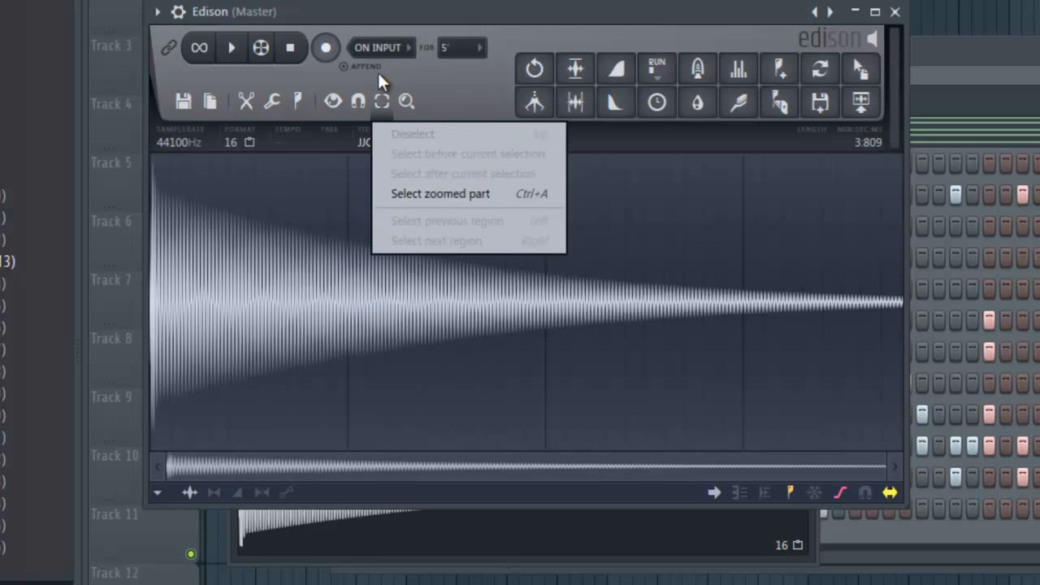
{"action": "left_click", "coordinate": [455, 7]}
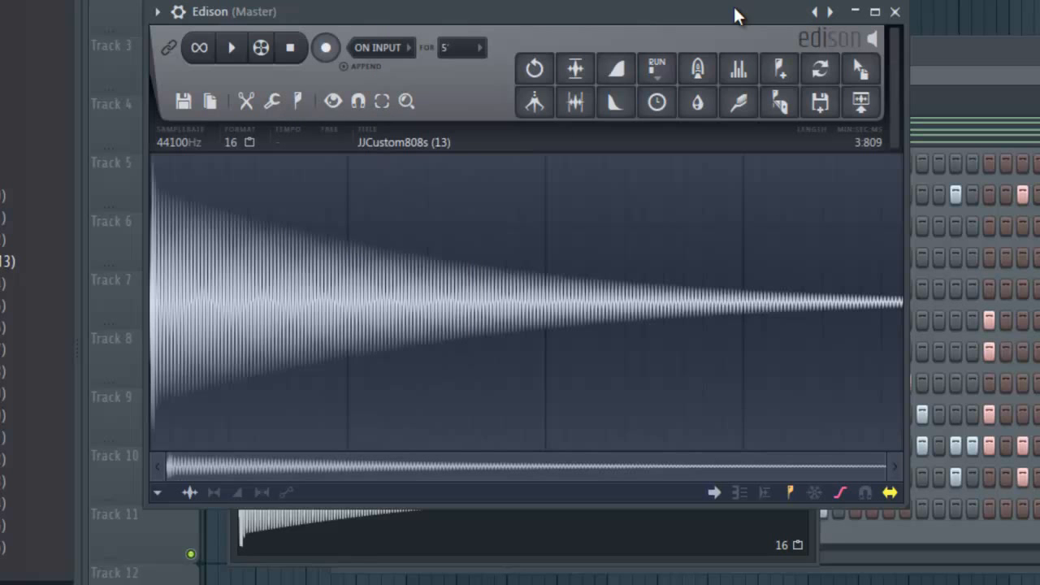
{"action": "left_click", "coordinate": [895, 12]}
Step: Load the 808 sample into Edison, listen to it and detect its pitch regions
{"action": "right_click", "coordinate": [448, 493]}
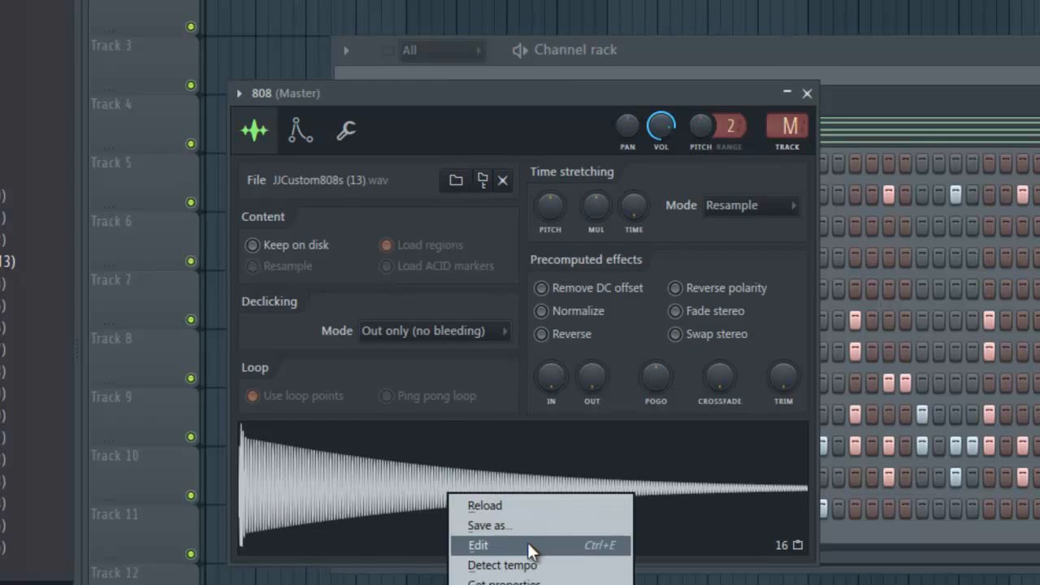
{"action": "left_click", "coordinate": [491, 545]}
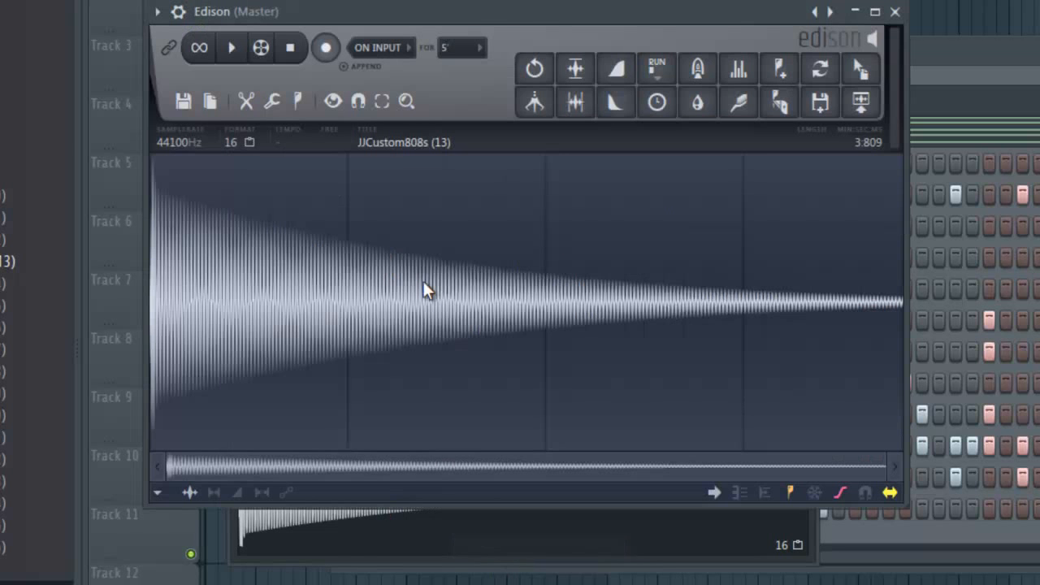
{"action": "left_click", "coordinate": [229, 47]}
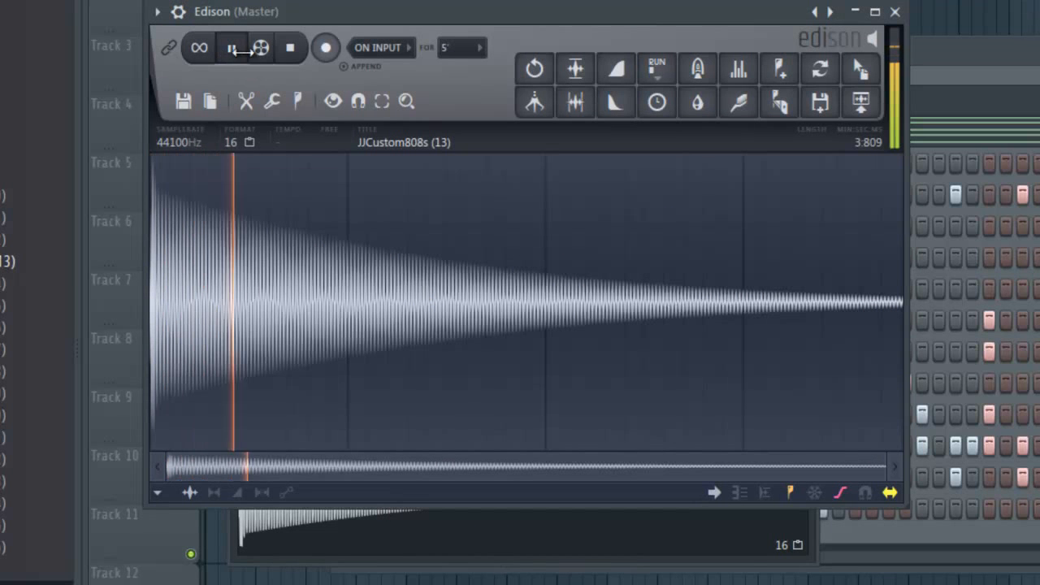
{"action": "left_click", "coordinate": [291, 49]}
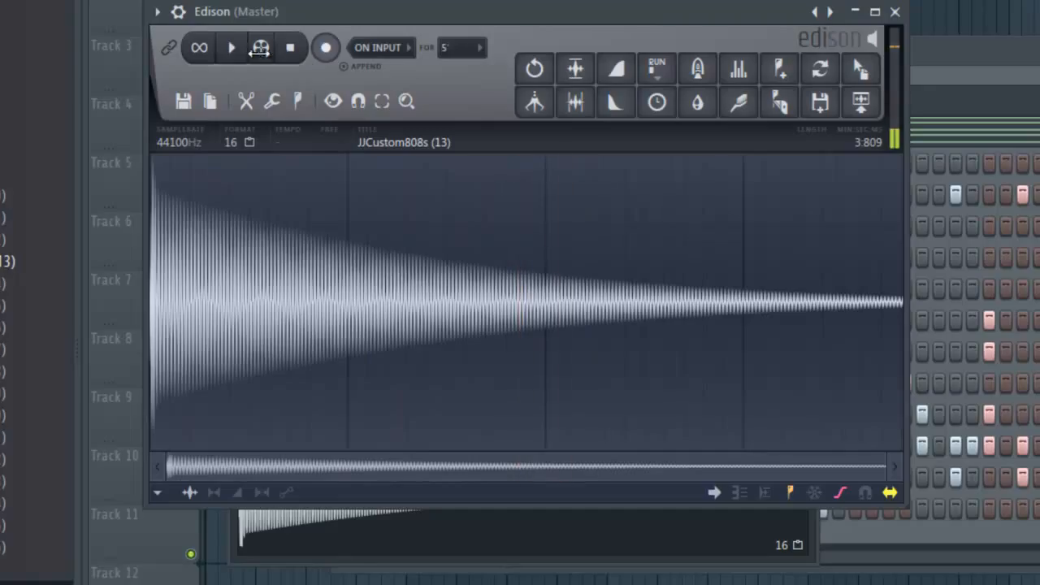
{"action": "left_click", "coordinate": [302, 102]}
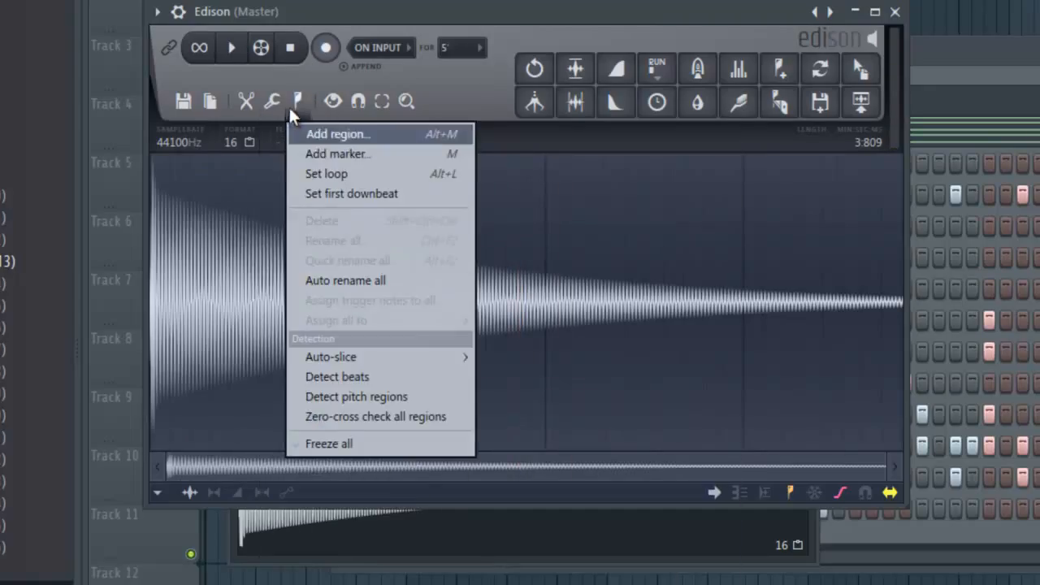
{"action": "left_click", "coordinate": [382, 397]}
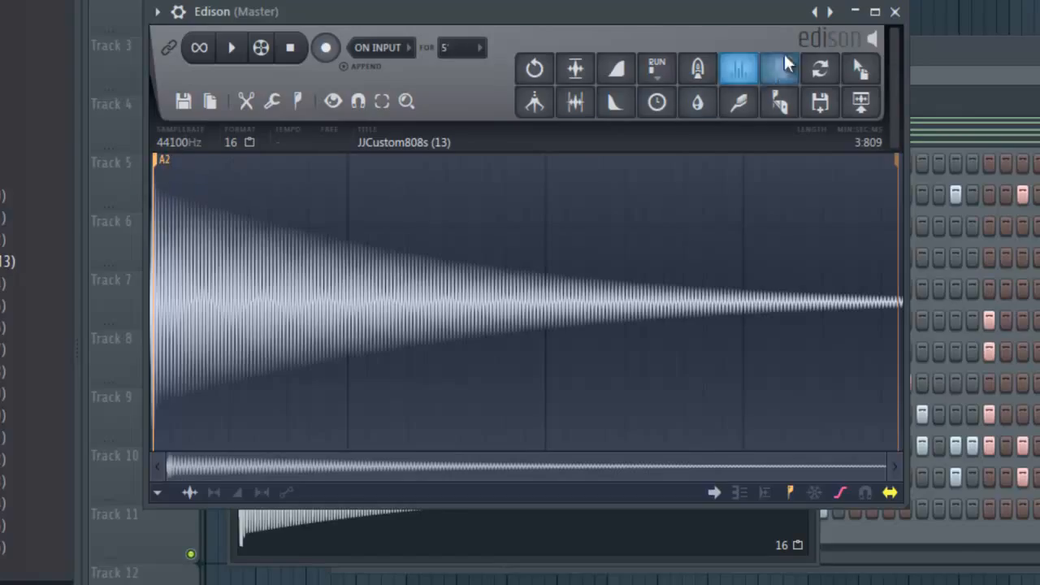
{"action": "left_click", "coordinate": [895, 12]}
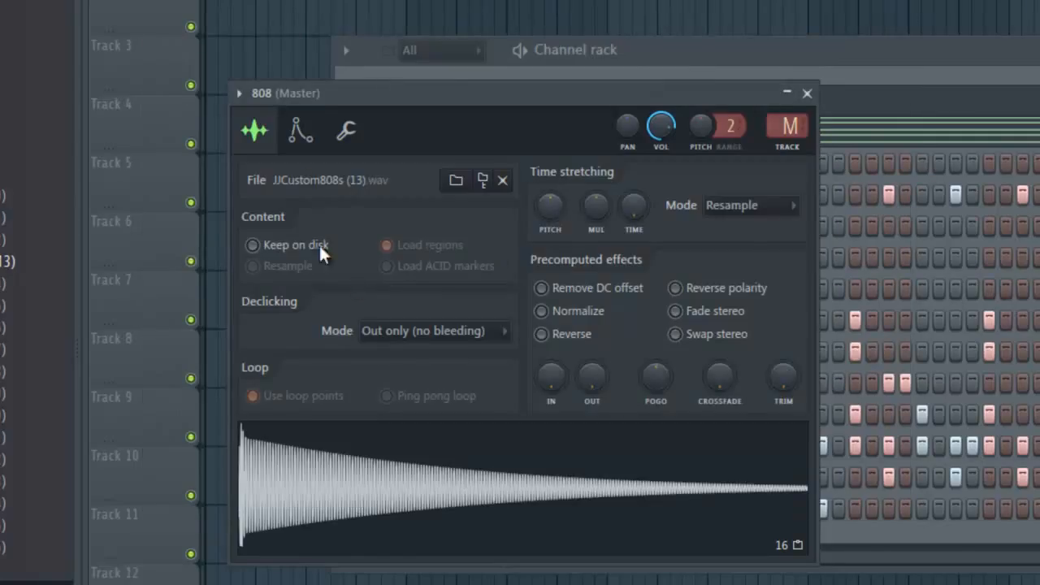
Step: Audition the 808 on keys around C5 and set its root note to A4
{"action": "left_click", "coordinate": [301, 132]}
{"action": "left_click", "coordinate": [525, 528]}
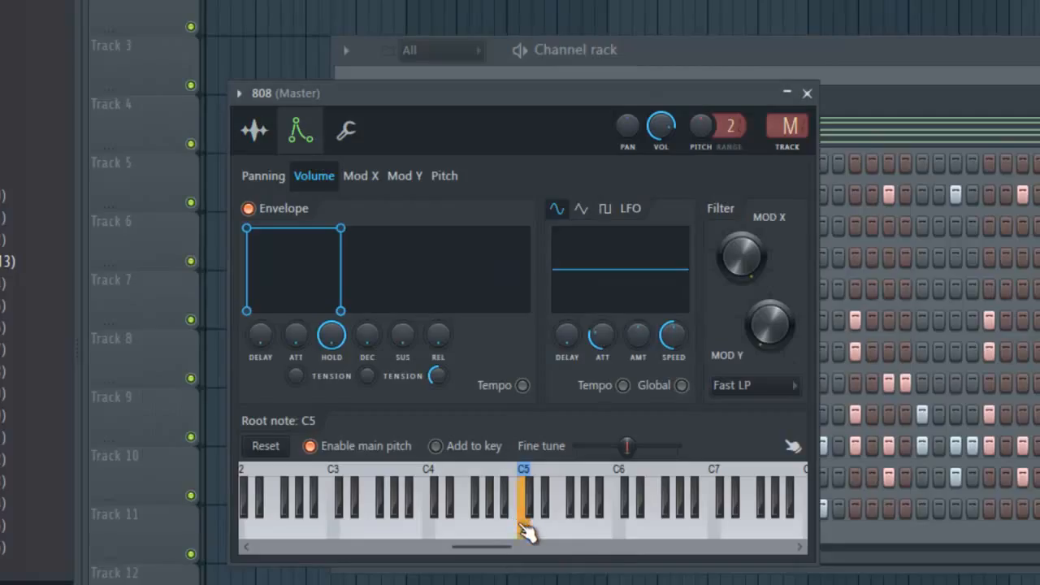
{"action": "left_click", "coordinate": [580, 529]}
{"action": "left_click", "coordinate": [593, 537]}
{"action": "left_click", "coordinate": [508, 535]}
{"action": "right_click", "coordinate": [492, 484]}
{"action": "right_click", "coordinate": [499, 520]}
{"action": "left_click", "coordinate": [499, 532]}
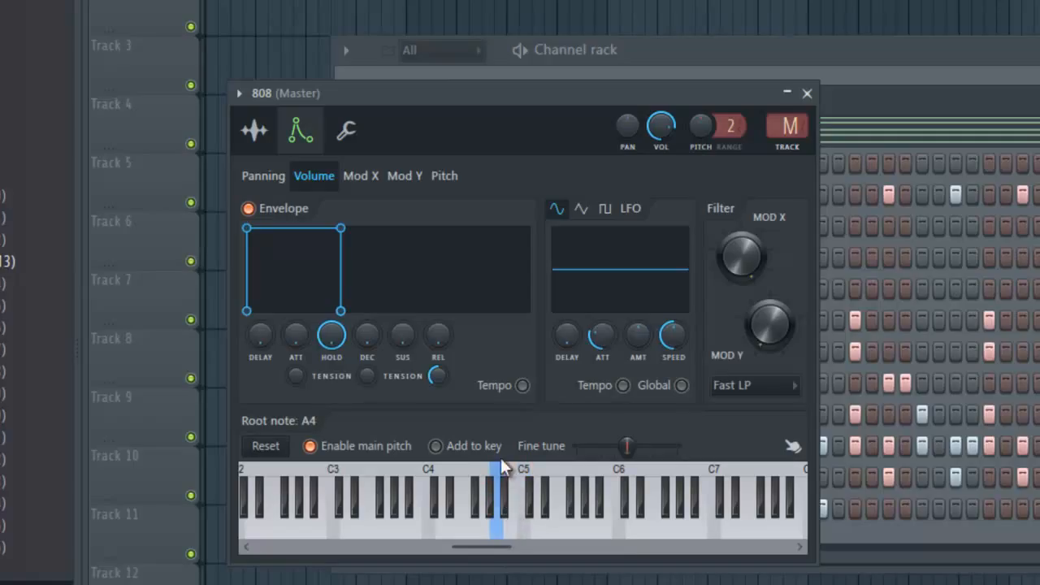
Step: Audition the retuned 808 on several keys between A4 and the octave above, and close its channel settings
{"action": "left_click", "coordinate": [497, 533]}
{"action": "left_click", "coordinate": [521, 533]}
{"action": "left_click", "coordinate": [577, 531]}
{"action": "left_click", "coordinate": [512, 524]}
{"action": "left_click", "coordinate": [523, 528]}
{"action": "left_click", "coordinate": [499, 533]}
{"action": "left_click", "coordinate": [807, 94]}
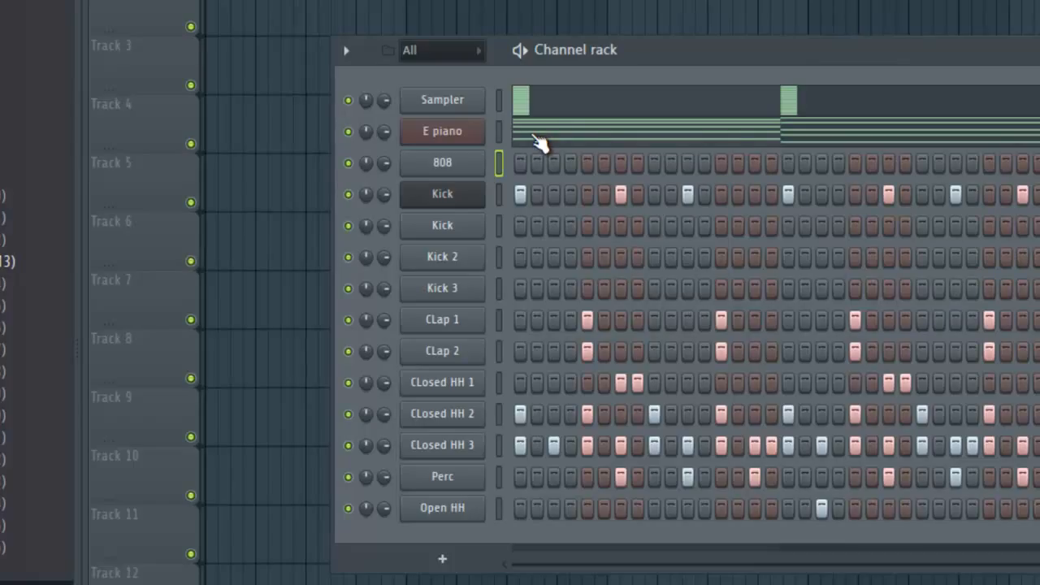
Step: Copy the step pattern of the upper Kick channel and paste it onto the 808 channel
{"action": "right_click", "coordinate": [457, 198]}
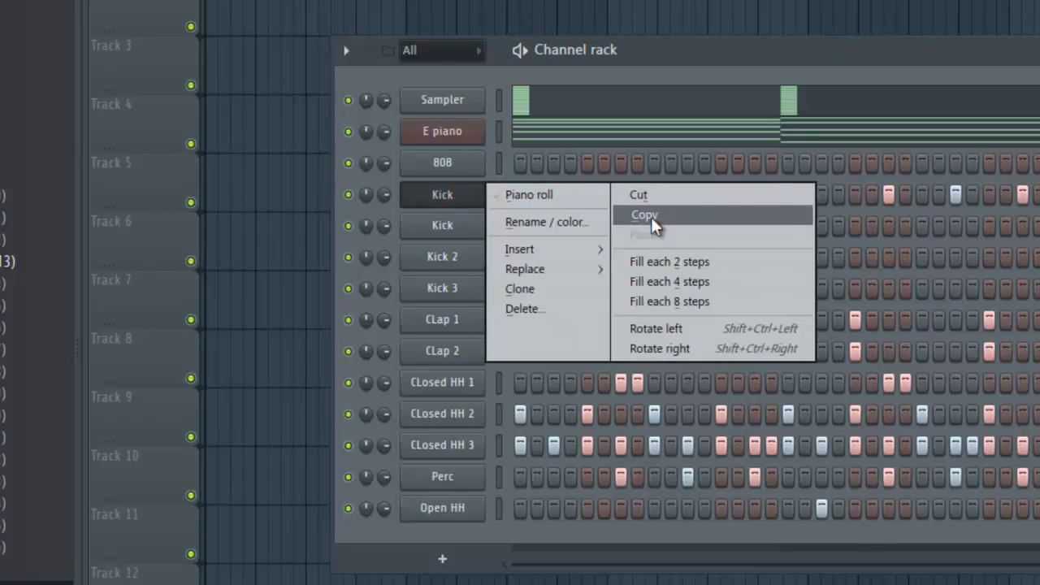
{"action": "left_click", "coordinate": [651, 217]}
{"action": "right_click", "coordinate": [455, 166]}
{"action": "left_click", "coordinate": [645, 204]}
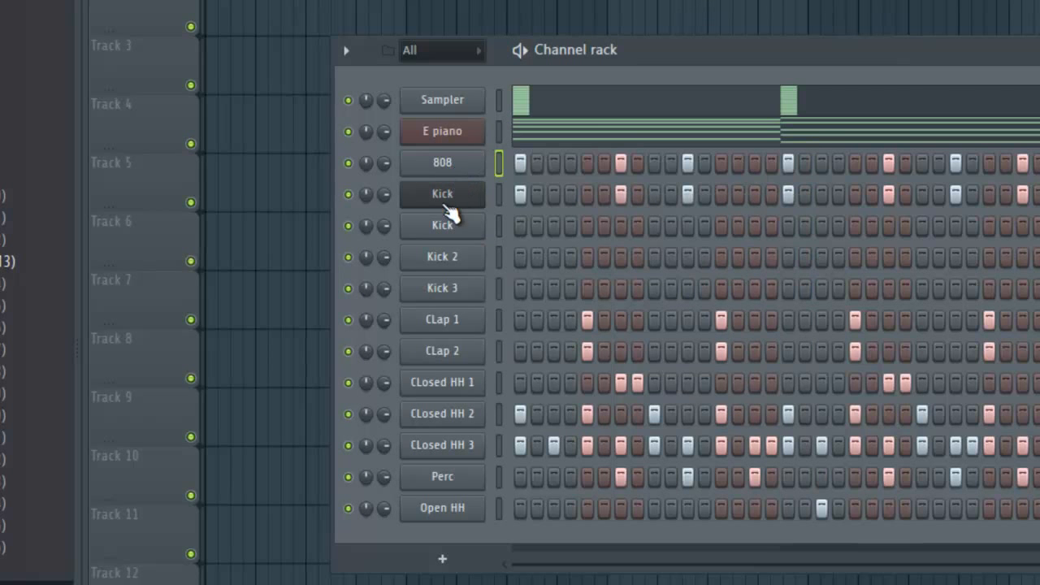
Step: Open the 808 channel's pattern in the piano roll
{"action": "right_click", "coordinate": [449, 173]}
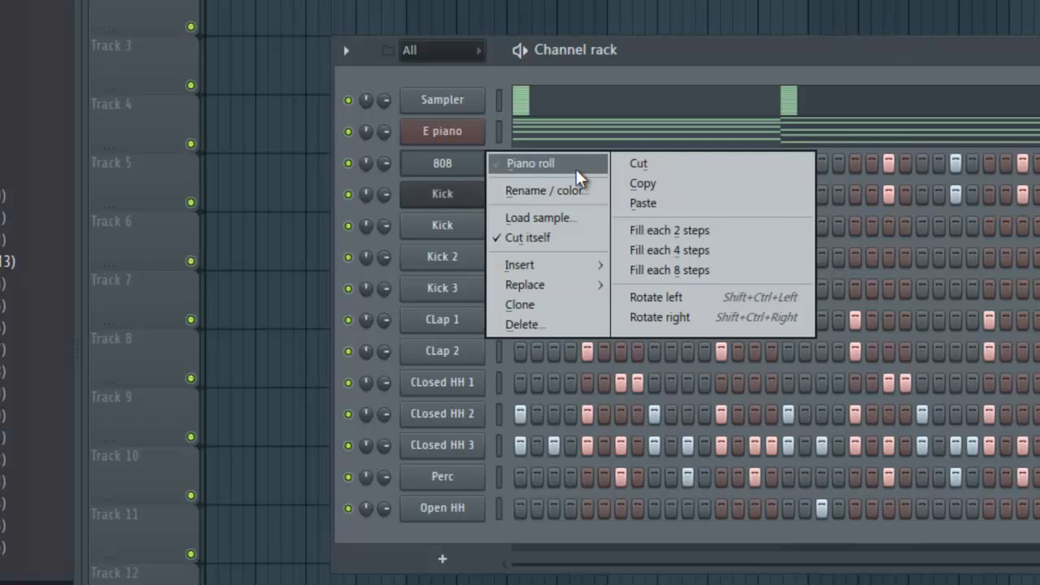
{"action": "left_click", "coordinate": [538, 165]}
{"action": "left_click", "coordinate": [353, 380]}
{"action": "right_click", "coordinate": [362, 379]}
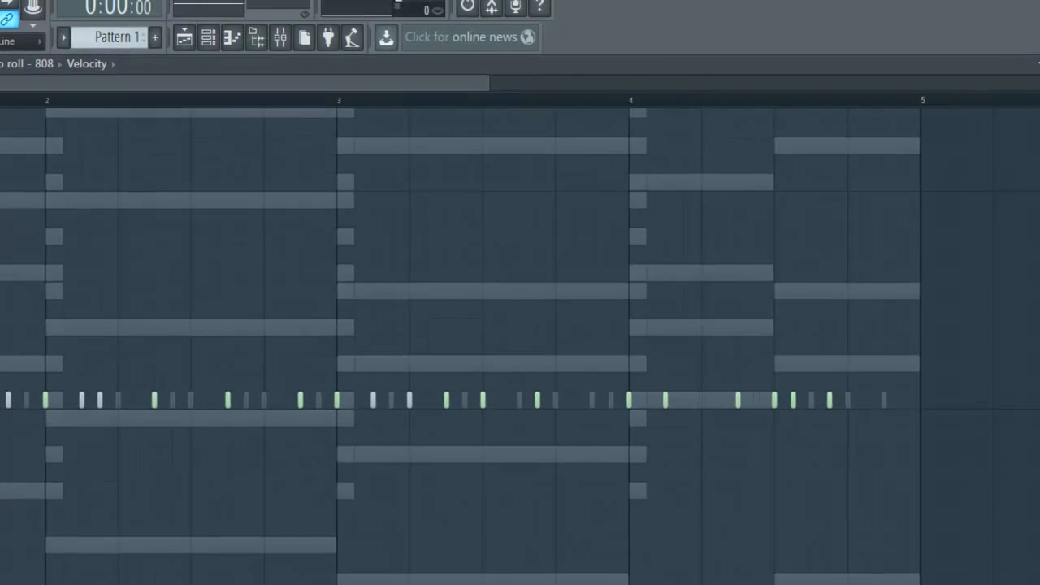
{"action": "left_click", "coordinate": [1028, 79]}
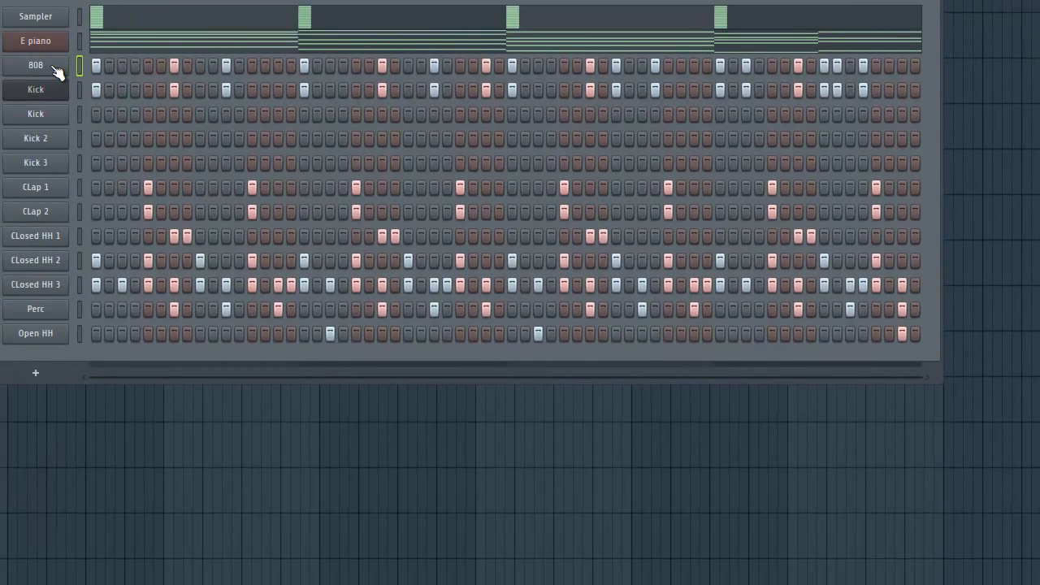
{"action": "right_click", "coordinate": [60, 68]}
{"action": "left_click", "coordinate": [118, 53]}
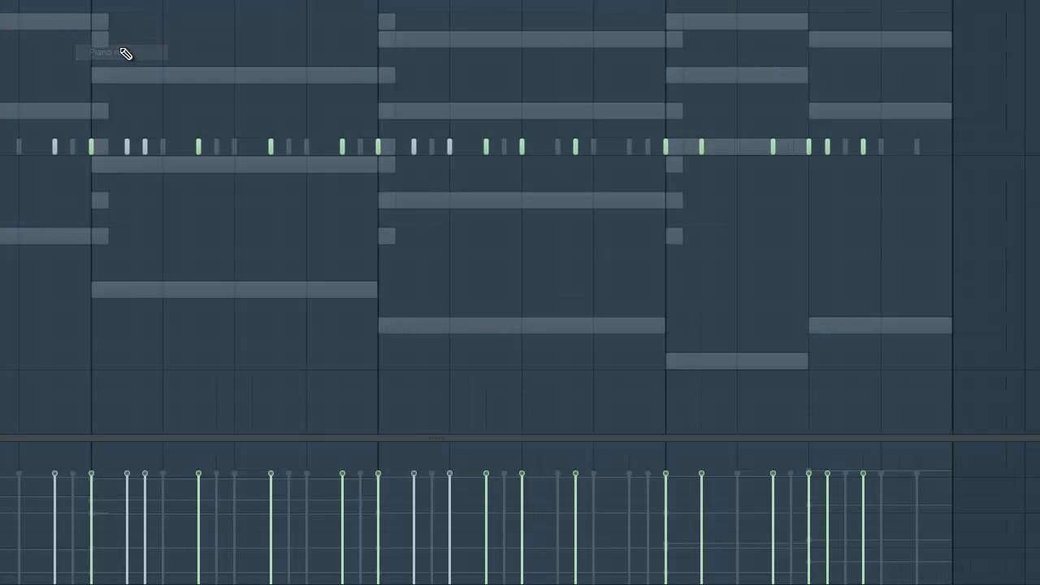
Step: Delete the pale extra C5 notes in bars 1 to 3, restoring the green hit deleted along with them
{"action": "right_click", "coordinate": [55, 147]}
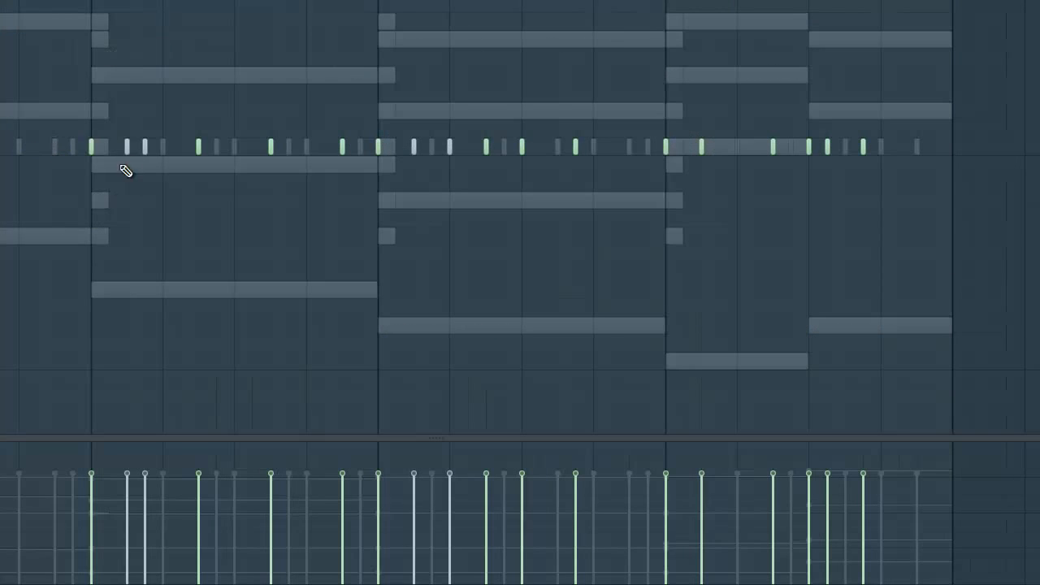
{"action": "right_click", "coordinate": [126, 149]}
{"action": "right_click", "coordinate": [144, 148]}
{"action": "right_click", "coordinate": [414, 147]}
{"action": "right_click", "coordinate": [450, 148]}
{"action": "right_click", "coordinate": [485, 147]}
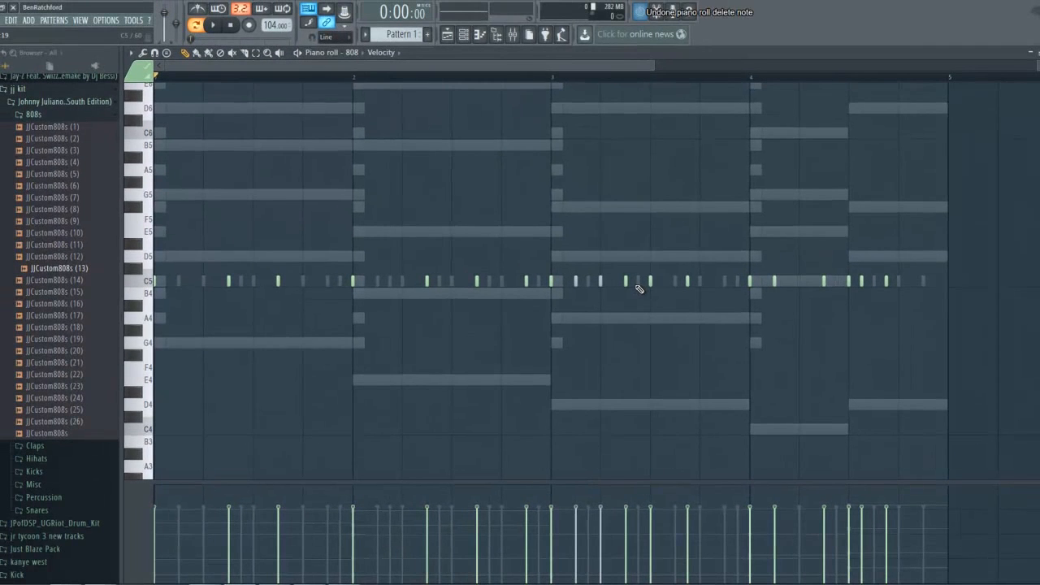
{"action": "key", "text": "ctrl+z"}
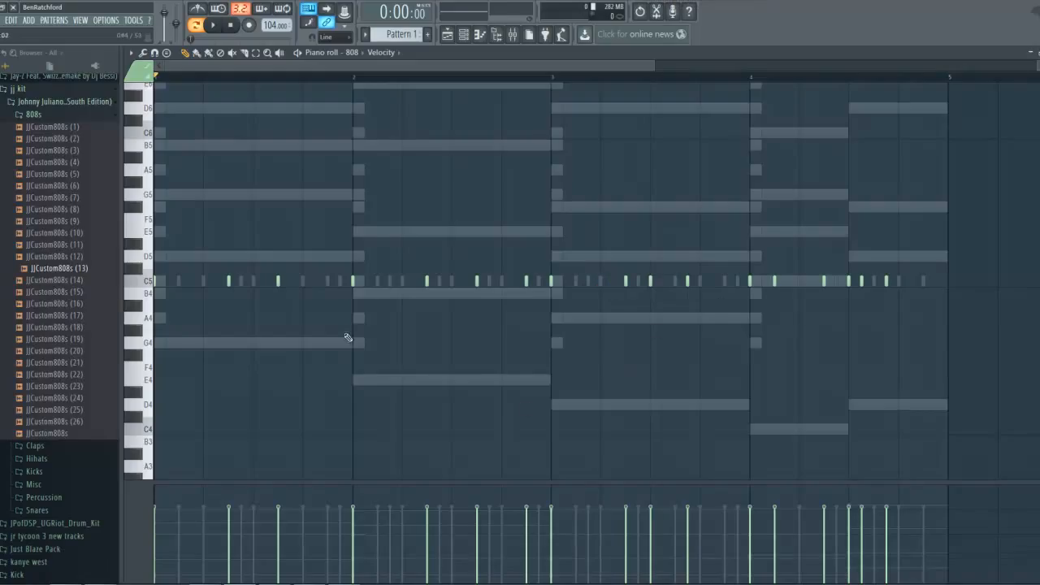
Step: Try a long 808 note on G4, A4 and G5 at the start of bar 1, keeping the G5
{"action": "left_click", "coordinate": [143, 285]}
{"action": "left_click", "coordinate": [179, 344]}
{"action": "right_click", "coordinate": [181, 344]}
{"action": "left_click", "coordinate": [171, 344]}
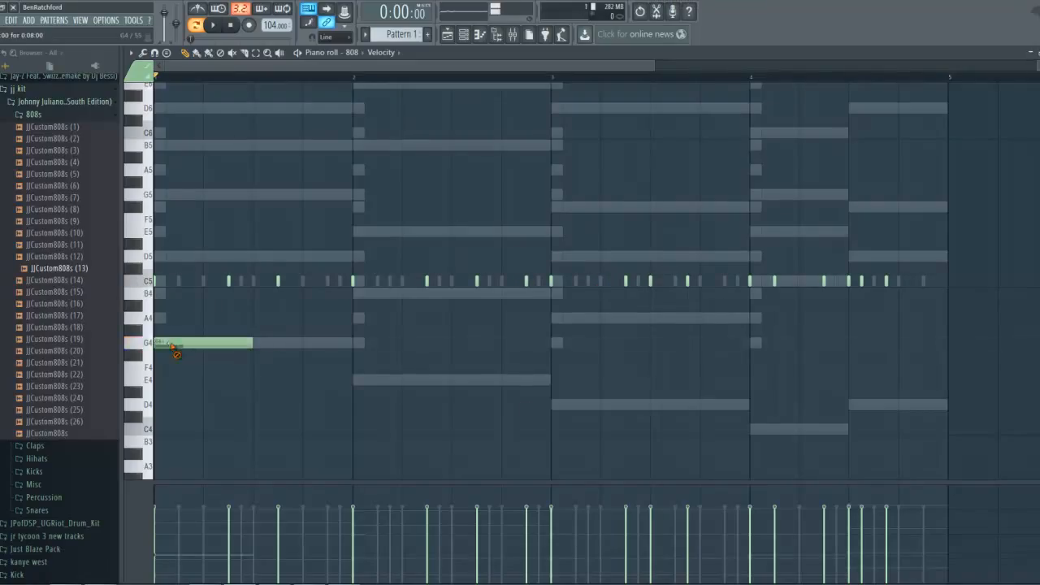
{"action": "right_click", "coordinate": [171, 343]}
{"action": "left_click", "coordinate": [163, 319]}
{"action": "right_click", "coordinate": [171, 318]}
{"action": "left_click", "coordinate": [157, 194]}
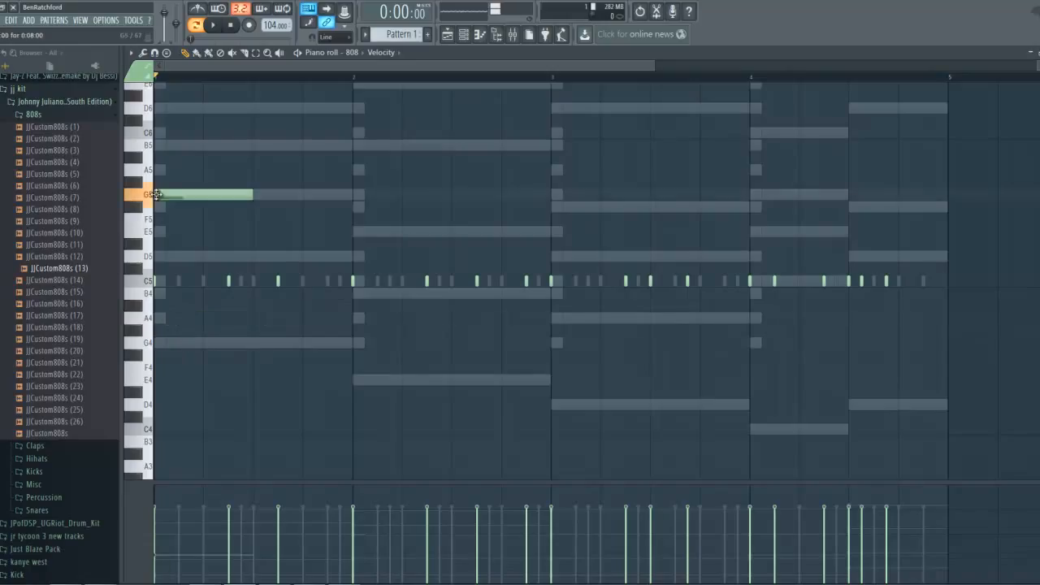
{"action": "right_click", "coordinate": [163, 195]}
{"action": "left_click", "coordinate": [158, 195]}
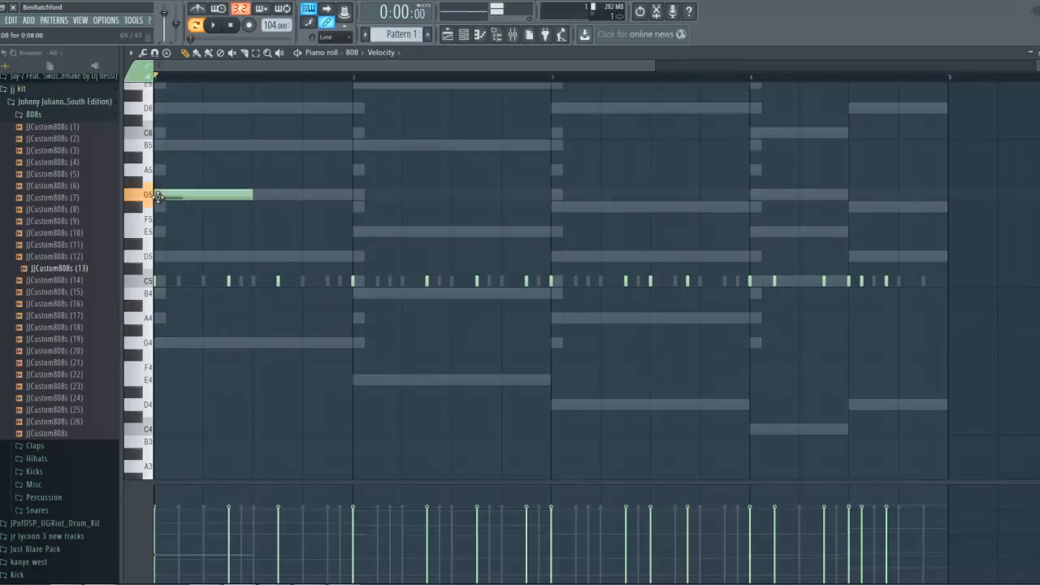
Step: Raise the G5 note's velocity to match the other hits and shorten the note to end at the second kick hit
{"action": "left_click", "coordinate": [160, 513]}
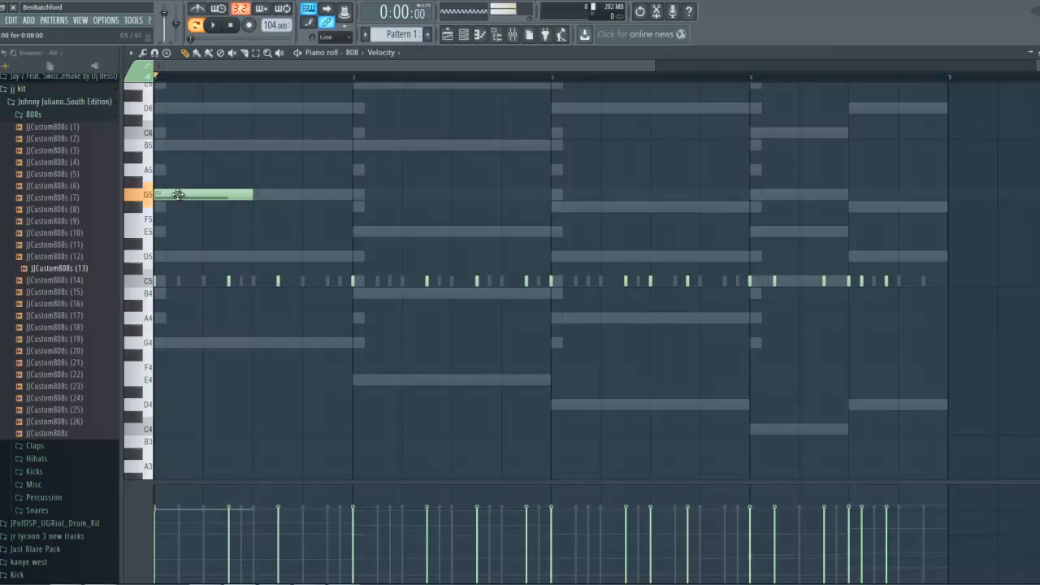
{"action": "scroll", "coordinate": [236, 243], "scroll_direction": "up", "scroll_amount": 1}
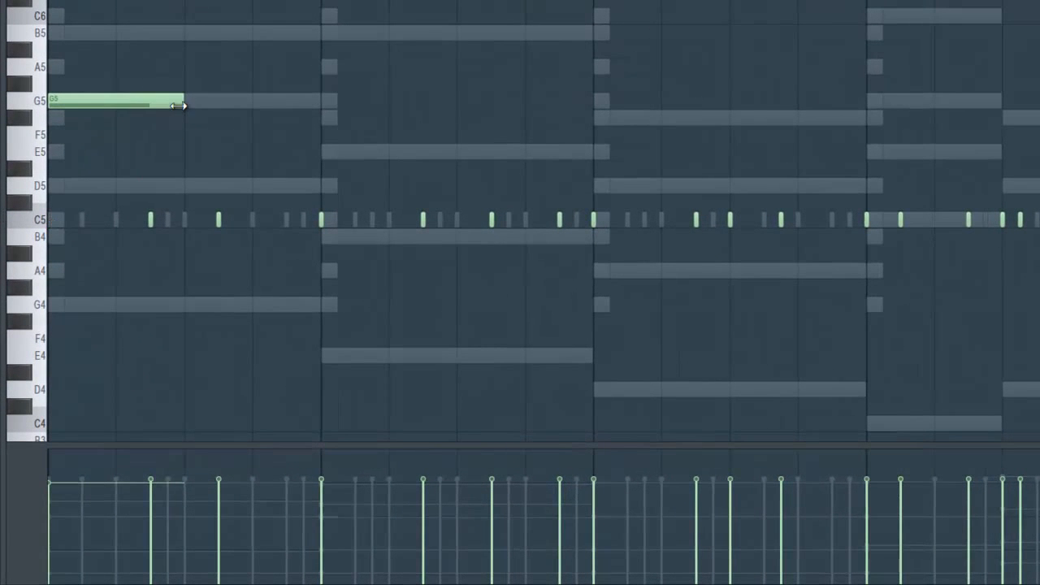
{"action": "left_click_drag", "start_coordinate": [178, 105], "coordinate": [142, 120]}
{"action": "left_click", "coordinate": [135, 102]}
{"action": "left_click", "coordinate": [170, 35]}
{"action": "right_click", "coordinate": [170, 35]}
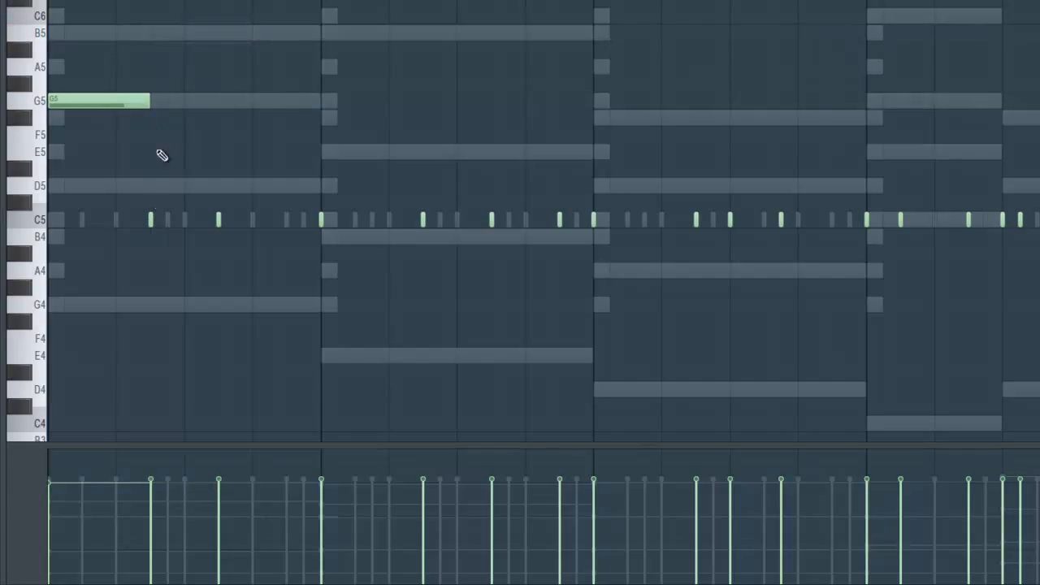
Step: Add a second G5 note up to the third hit and a D5 note filling the rest of bar 1
{"action": "left_click", "coordinate": [139, 102]}
{"action": "left_click", "coordinate": [162, 100]}
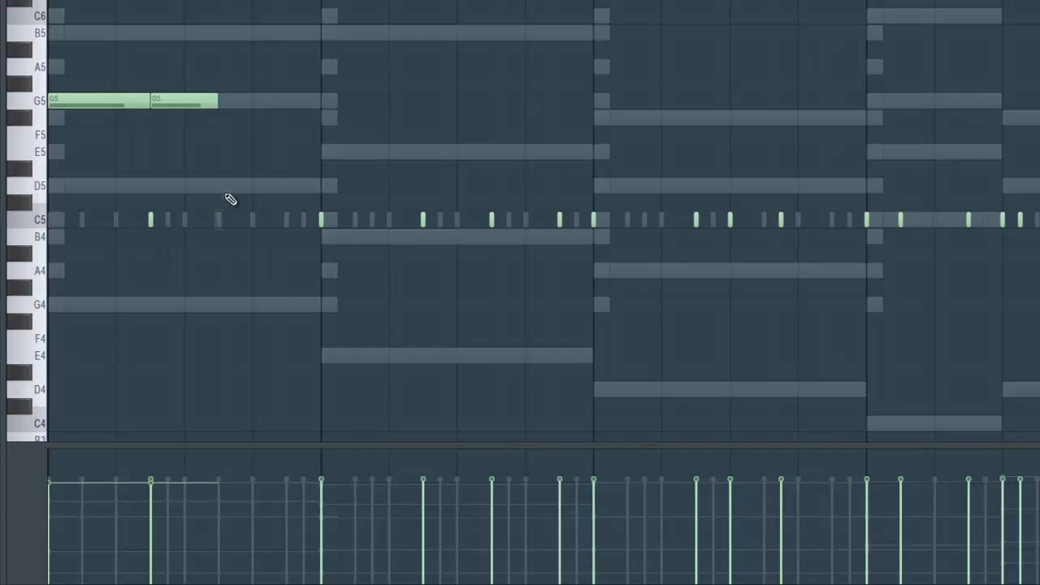
{"action": "left_click", "coordinate": [220, 186]}
{"action": "left_click_drag", "start_coordinate": [309, 183], "coordinate": [328, 189]}
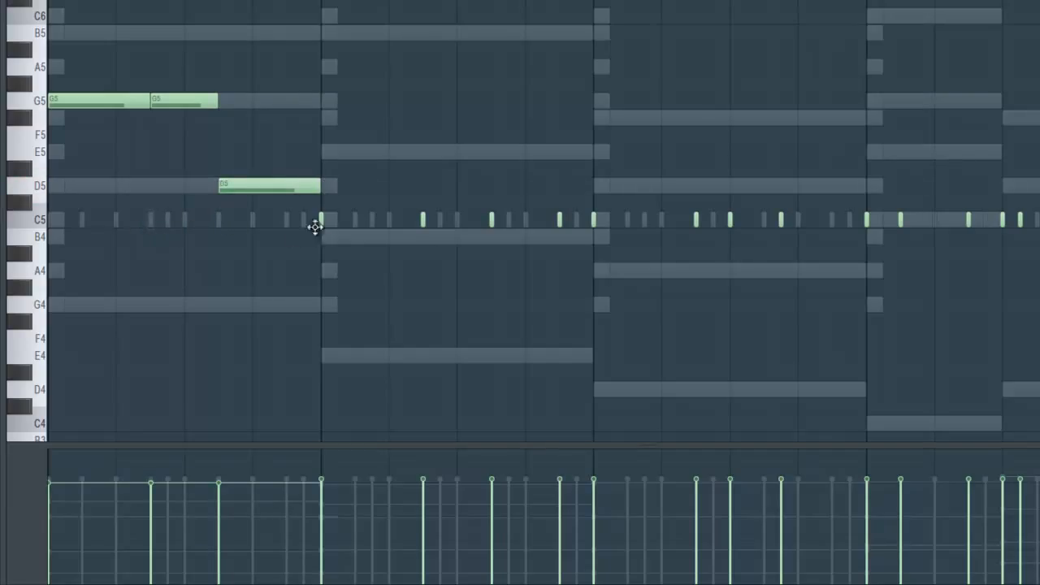
Step: Try B4 and E5 notes at the start of bar 2, keeping only the B4 note up to the second hit
{"action": "left_click", "coordinate": [328, 237]}
{"action": "right_click", "coordinate": [328, 237]}
{"action": "left_click", "coordinate": [328, 152]}
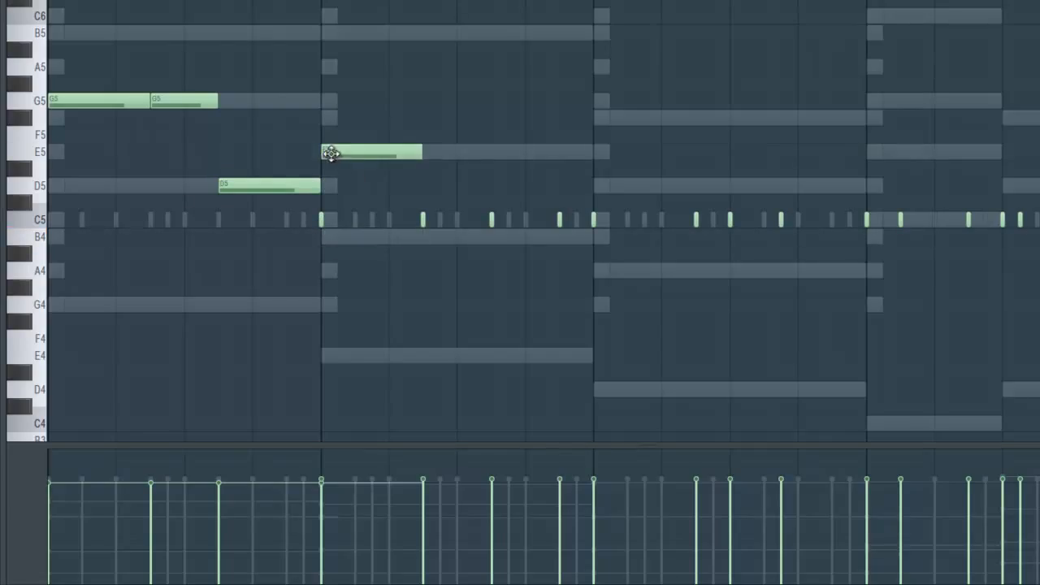
{"action": "left_click", "coordinate": [329, 236]}
{"action": "right_click", "coordinate": [347, 154]}
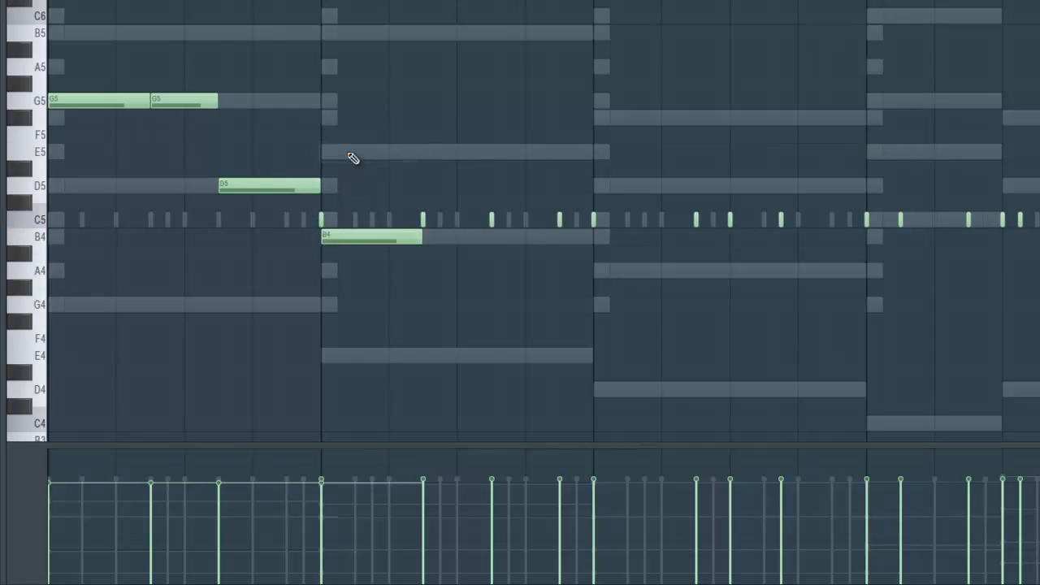
Step: Add a second B4 note and two E5 notes on the following hits to fill the rest of bar 2
{"action": "left_click", "coordinate": [428, 237]}
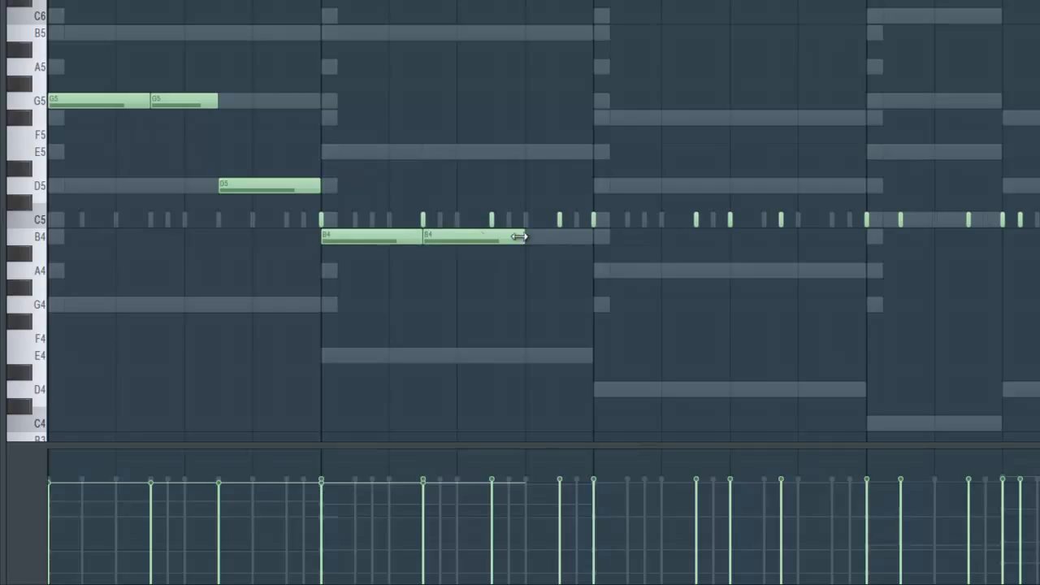
{"action": "left_click_drag", "start_coordinate": [516, 235], "coordinate": [486, 235]}
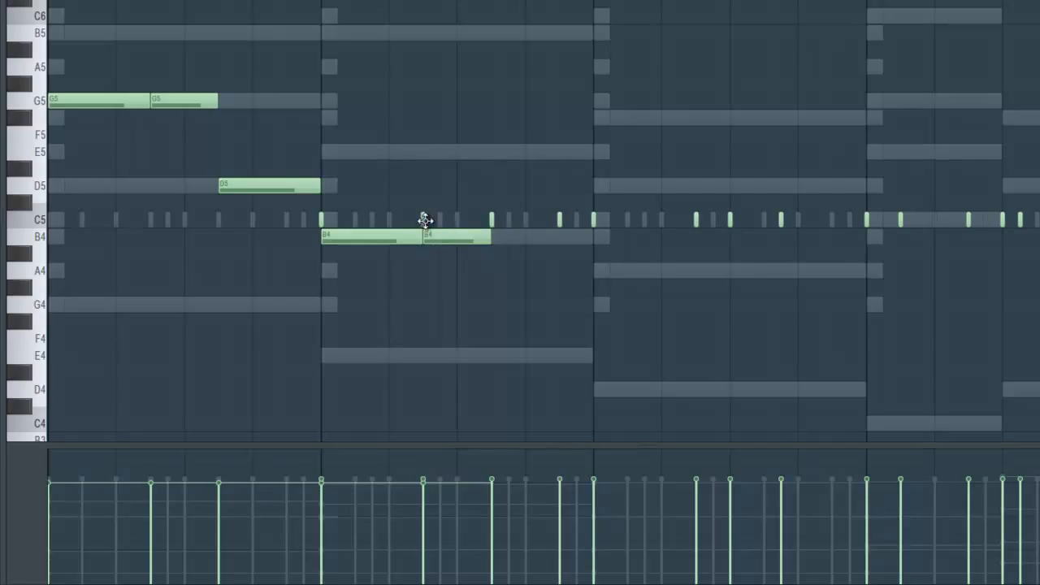
{"action": "left_click", "coordinate": [496, 152]}
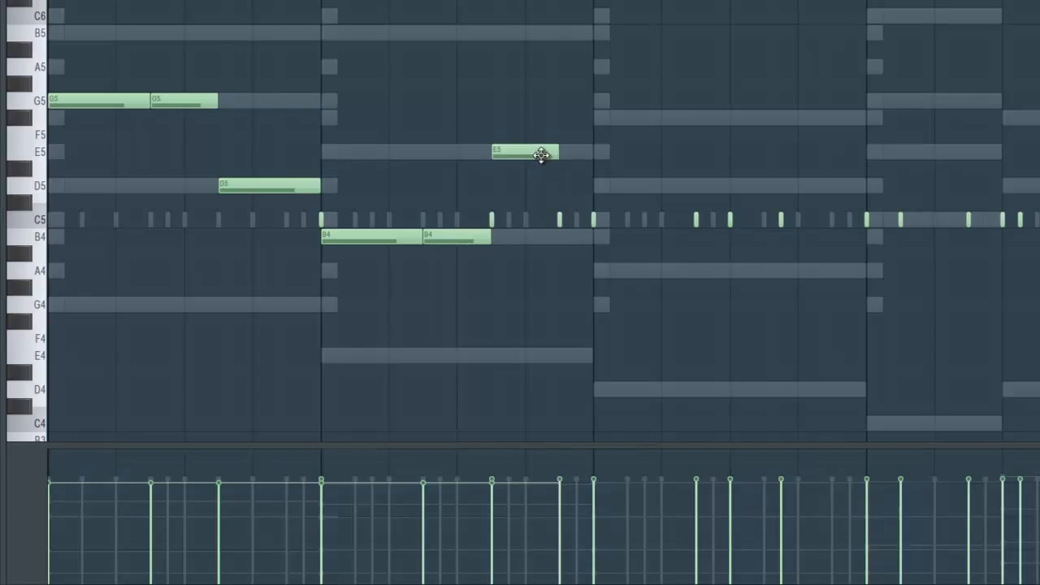
{"action": "left_click_drag", "start_coordinate": [569, 154], "coordinate": [599, 156]}
Step: Place two consecutive D5 notes from the start of bar 3, each lasting until the next hit
{"action": "left_click", "coordinate": [603, 185]}
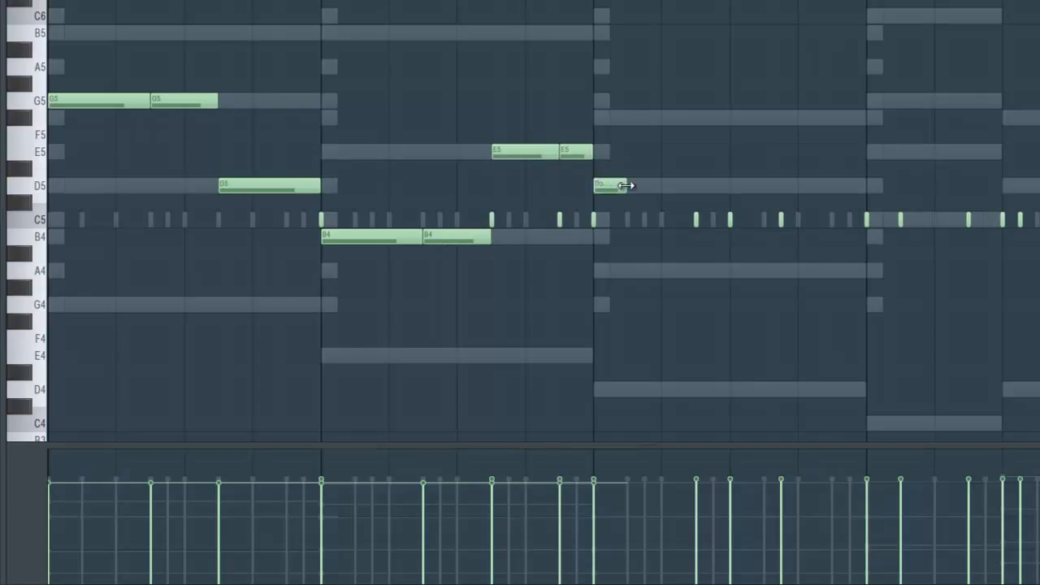
{"action": "left_click_drag", "start_coordinate": [654, 186], "coordinate": [689, 186]}
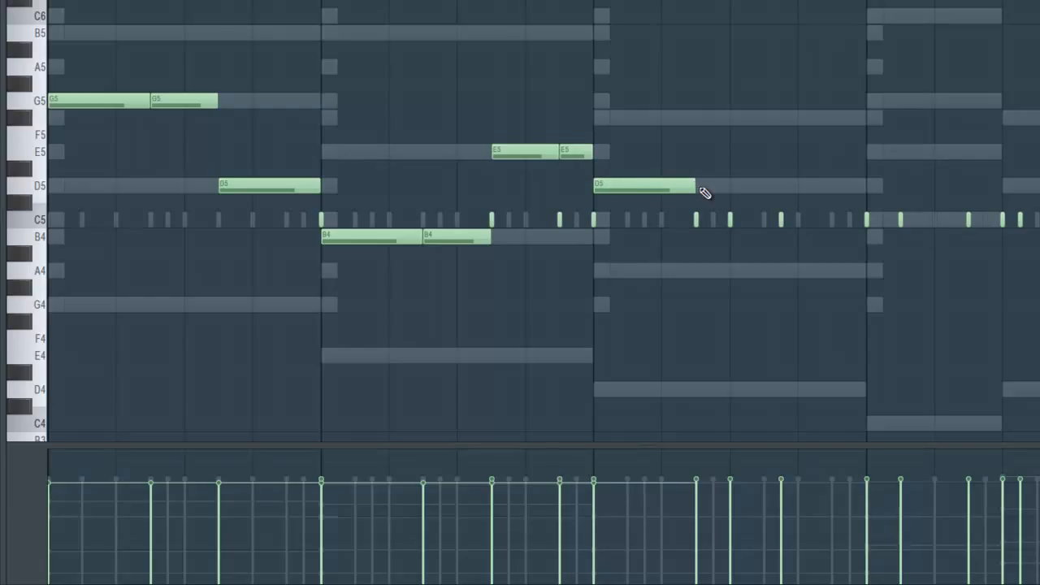
{"action": "left_click", "coordinate": [703, 193]}
{"action": "left_click_drag", "start_coordinate": [797, 186], "coordinate": [716, 194]}
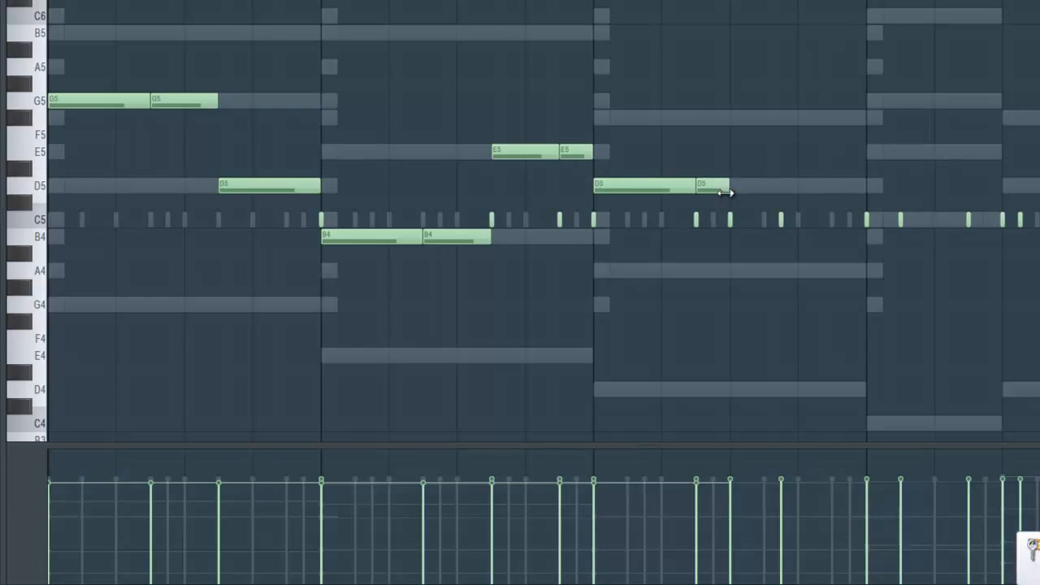
Step: Try different pitches on the third hit of bar 3 and fill the second half of the bar with two F#5 notes
{"action": "left_click", "coordinate": [738, 120]}
{"action": "left_click_drag", "start_coordinate": [738, 121], "coordinate": [740, 274]}
{"action": "right_click", "coordinate": [741, 274]}
{"action": "left_click", "coordinate": [736, 189]}
{"action": "right_click", "coordinate": [738, 188]}
{"action": "left_click", "coordinate": [738, 119]}
{"action": "left_click_drag", "start_coordinate": [762, 121], "coordinate": [776, 122]}
{"action": "left_click", "coordinate": [785, 120]}
{"action": "left_click_drag", "start_coordinate": [829, 120], "coordinate": [854, 122]}
Step: Place three consecutive E5 notes on the hits in the first half of bar 4
{"action": "left_click", "coordinate": [864, 152]}
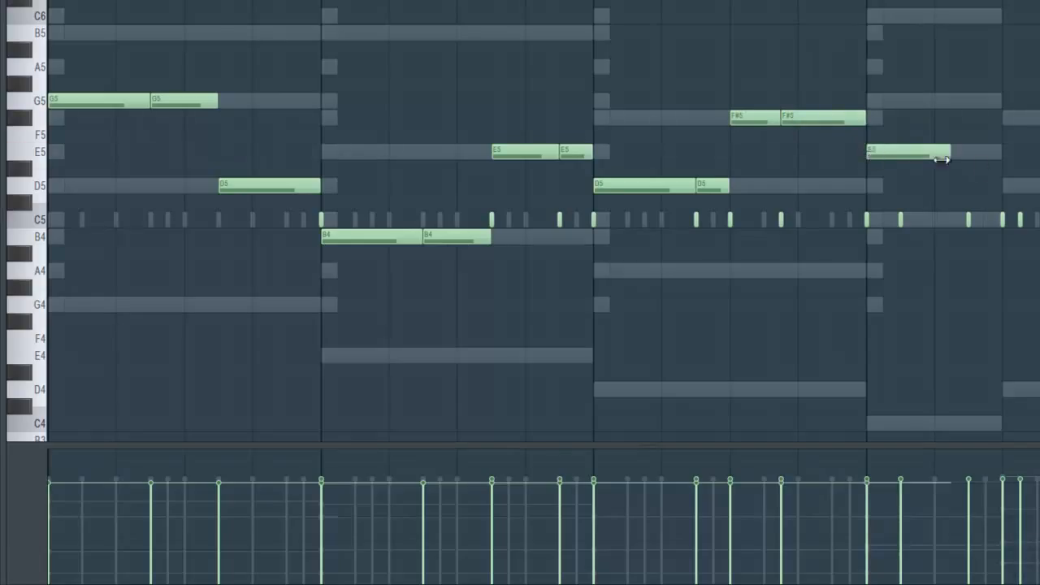
{"action": "left_click_drag", "start_coordinate": [952, 152], "coordinate": [915, 154]}
{"action": "left_click", "coordinate": [903, 156]}
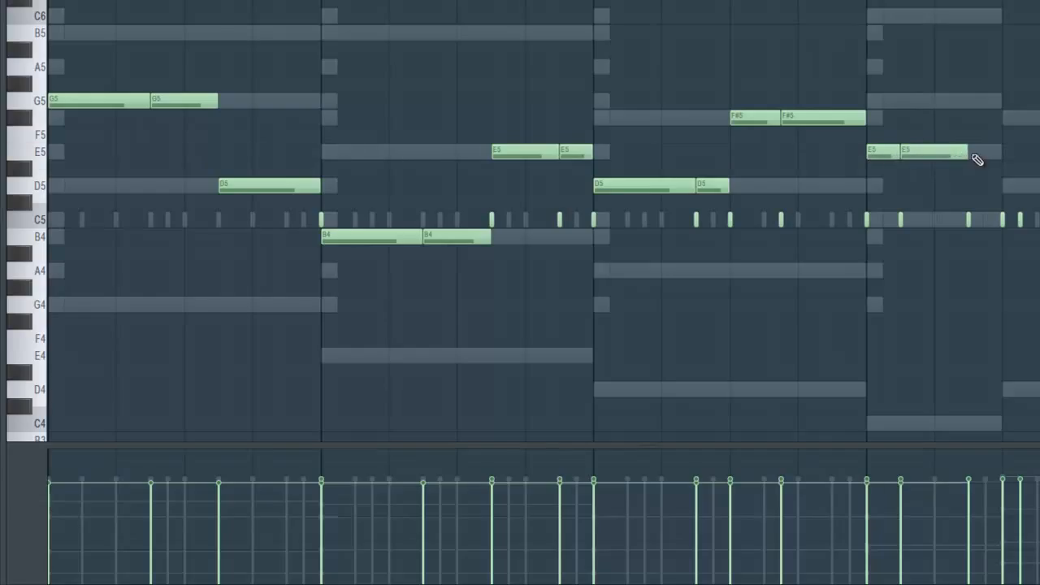
{"action": "left_click", "coordinate": [978, 155]}
{"action": "left_click_drag", "start_coordinate": [1031, 153], "coordinate": [983, 167]}
Step: Place three D5 notes on the last three hits, extending the final one to the end of bar 4
{"action": "left_click_drag", "start_coordinate": [810, 341], "coordinate": [817, 338]}
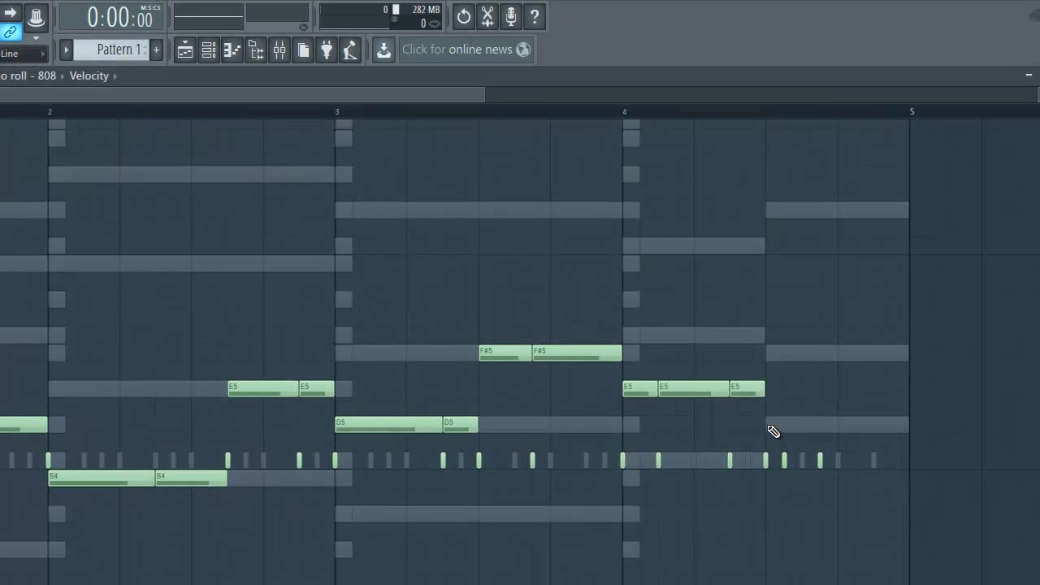
{"action": "left_click", "coordinate": [770, 425]}
{"action": "left_click_drag", "start_coordinate": [800, 426], "coordinate": [773, 427]}
{"action": "left_click", "coordinate": [790, 425]}
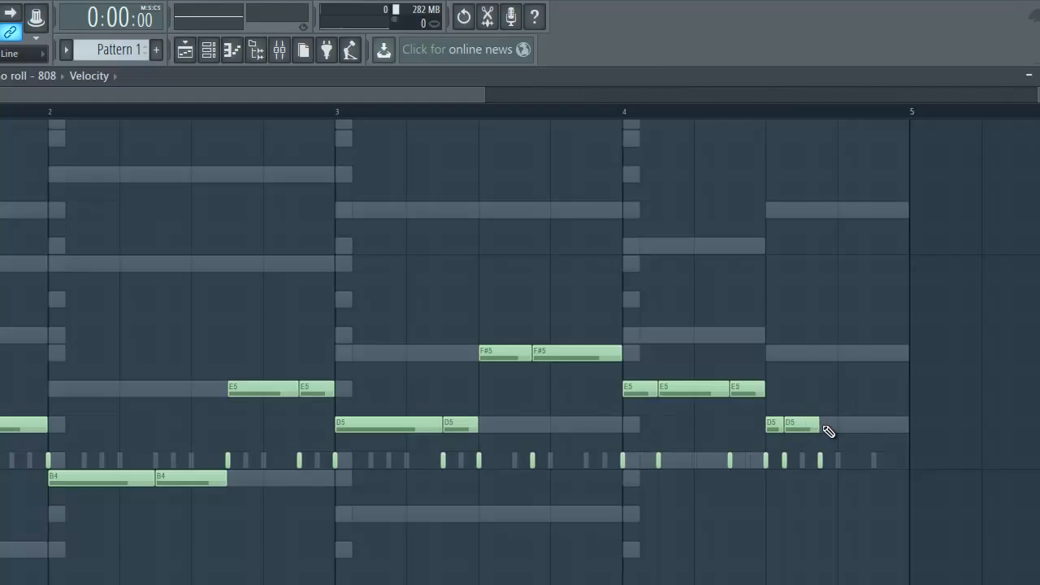
{"action": "left_click", "coordinate": [825, 426]}
{"action": "left_click_drag", "start_coordinate": [875, 424], "coordinate": [895, 424]}
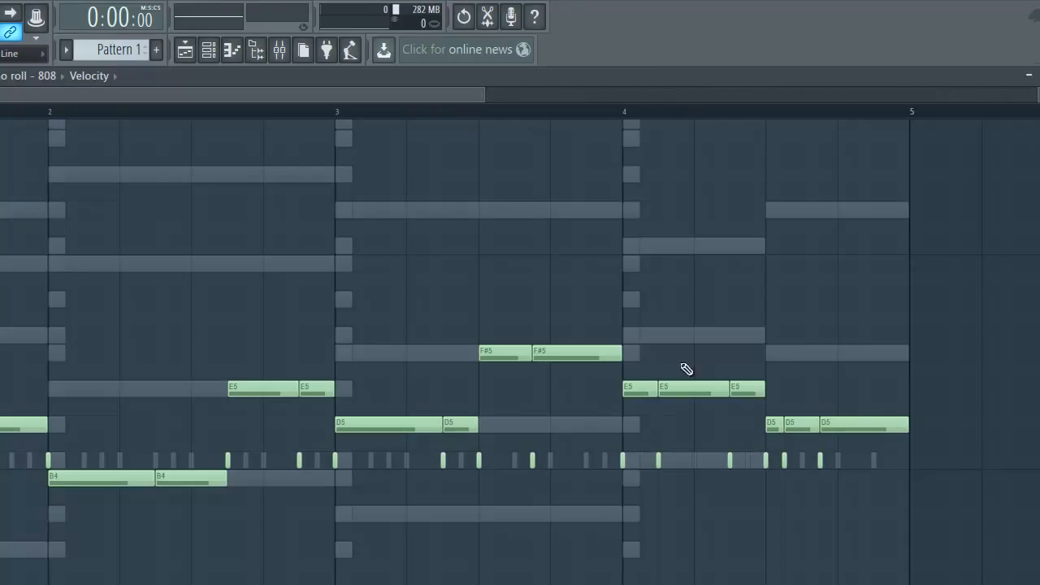
Step: Try F#5 in the second half of bar 4 and move the three D5 notes there up to F#5
{"action": "left_click", "coordinate": [779, 357]}
{"action": "right_click", "coordinate": [784, 356]}
{"action": "left_click_drag", "start_coordinate": [786, 370], "coordinate": [774, 347]}
{"action": "right_click", "coordinate": [819, 355]}
{"action": "left_click_drag", "start_coordinate": [778, 417], "coordinate": [797, 352]}
{"action": "left_click_drag", "start_coordinate": [862, 423], "coordinate": [859, 351]}
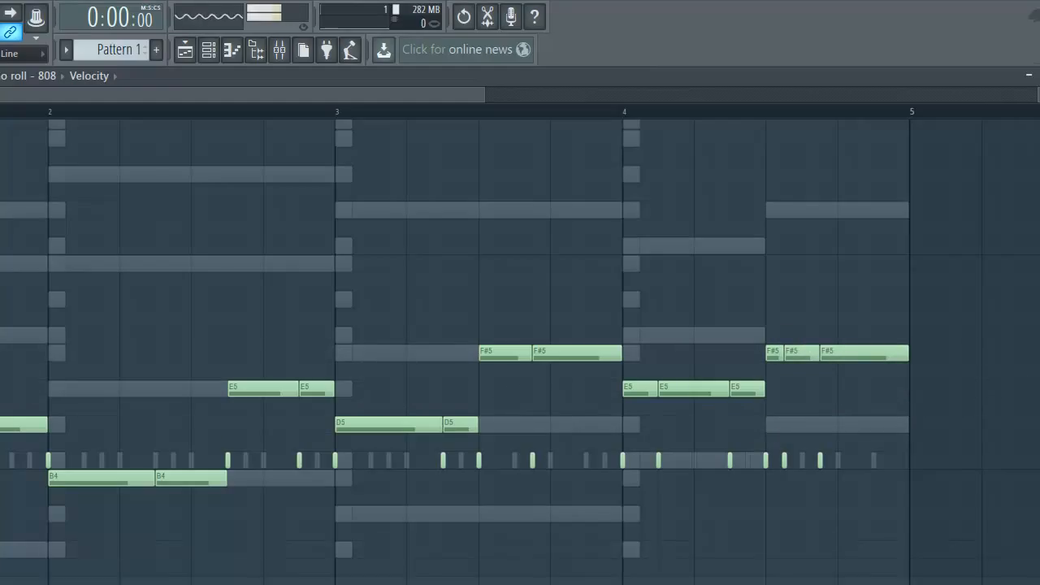
Step: Delete the leftover C5 hits from the 808 part and play the beat back in pattern mode
{"action": "left_click_drag", "start_coordinate": [54, 464], "coordinate": [845, 464]}
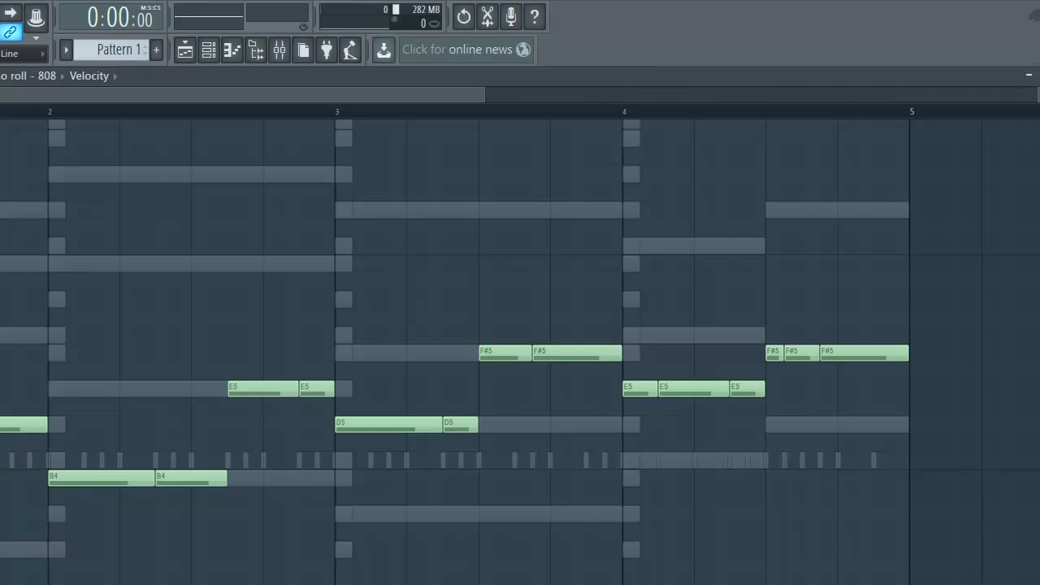
{"action": "left_click", "coordinate": [165, 36]}
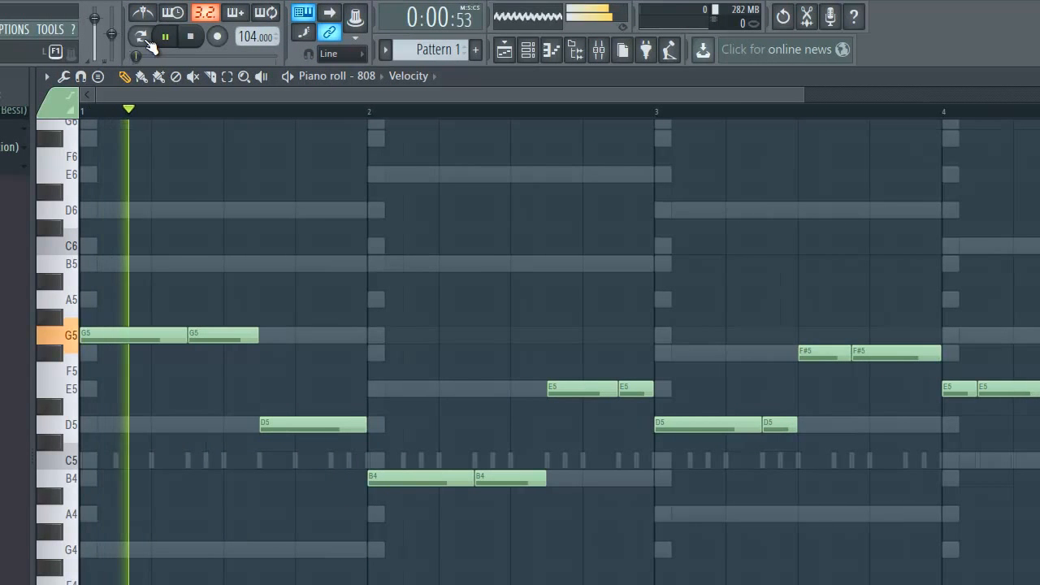
{"action": "left_click", "coordinate": [142, 38]}
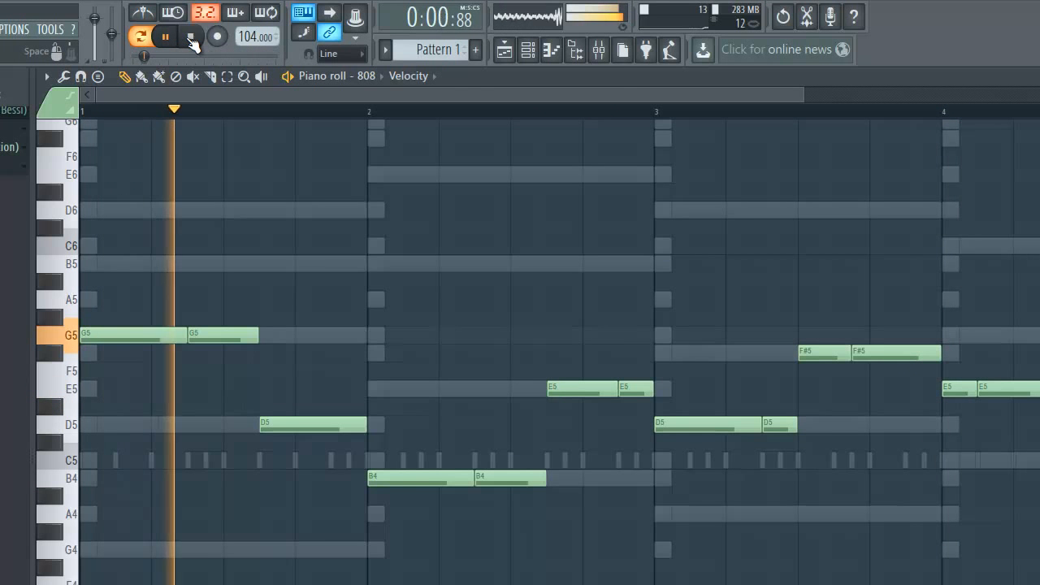
{"action": "left_click", "coordinate": [193, 36]}
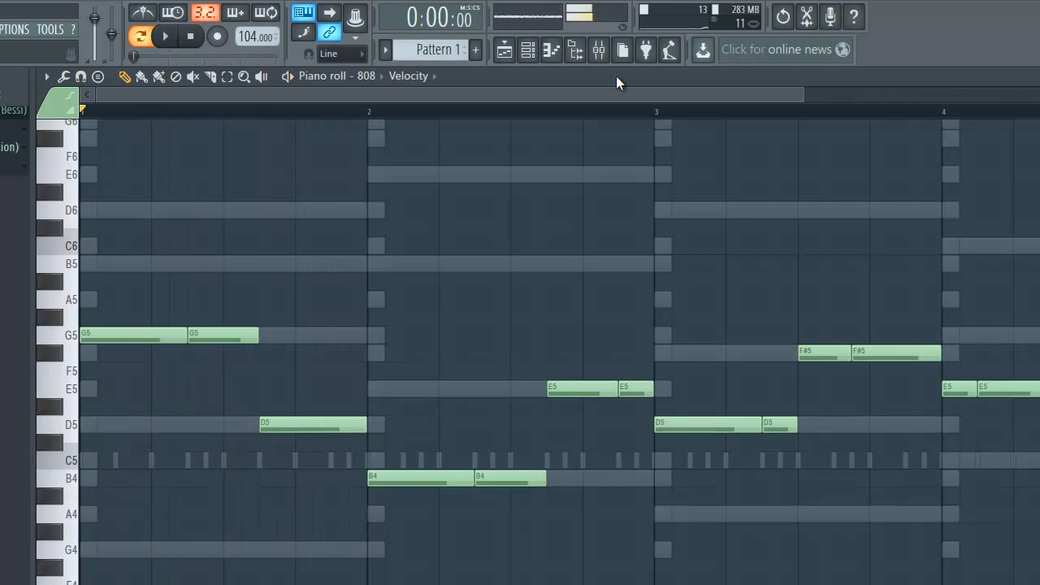
Step: Solo the 808 channel and play Pattern 1 to hear the bassline on its own against its notes
{"action": "left_click", "coordinate": [530, 50]}
{"action": "right_click", "coordinate": [242, 311]}
{"action": "left_click", "coordinate": [164, 38]}
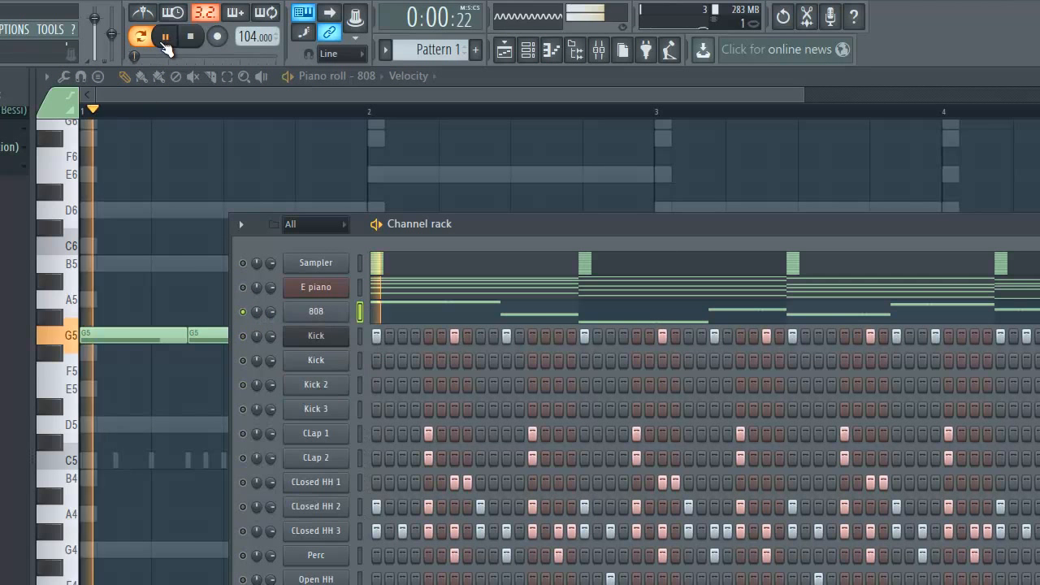
{"action": "key", "text": "F6"}
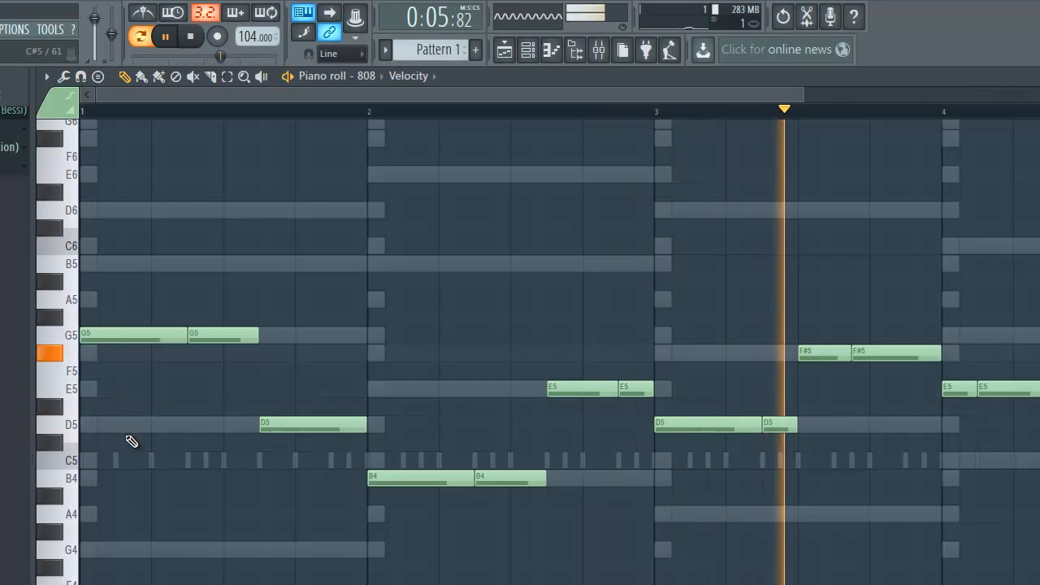
{"action": "key", "text": "space"}
Step: In bar 1 of the 808 part, lower the two G5 notes to D5 and raise the closing D5 note to G5
{"action": "left_click_drag", "start_coordinate": [109, 335], "coordinate": [109, 424]}
{"action": "left_click_drag", "start_coordinate": [209, 335], "coordinate": [210, 421]}
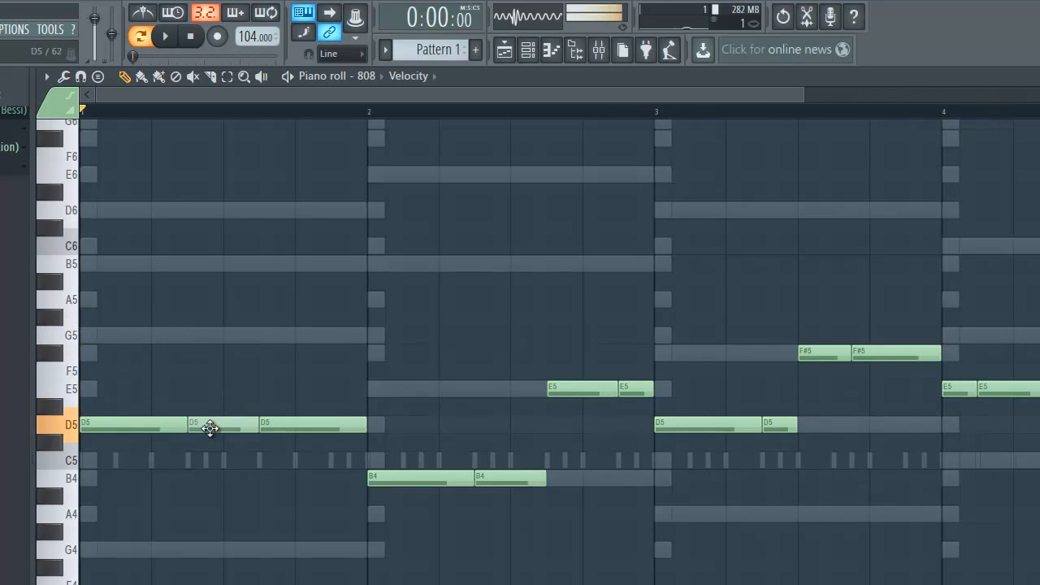
{"action": "left_click_drag", "start_coordinate": [302, 420], "coordinate": [301, 337]}
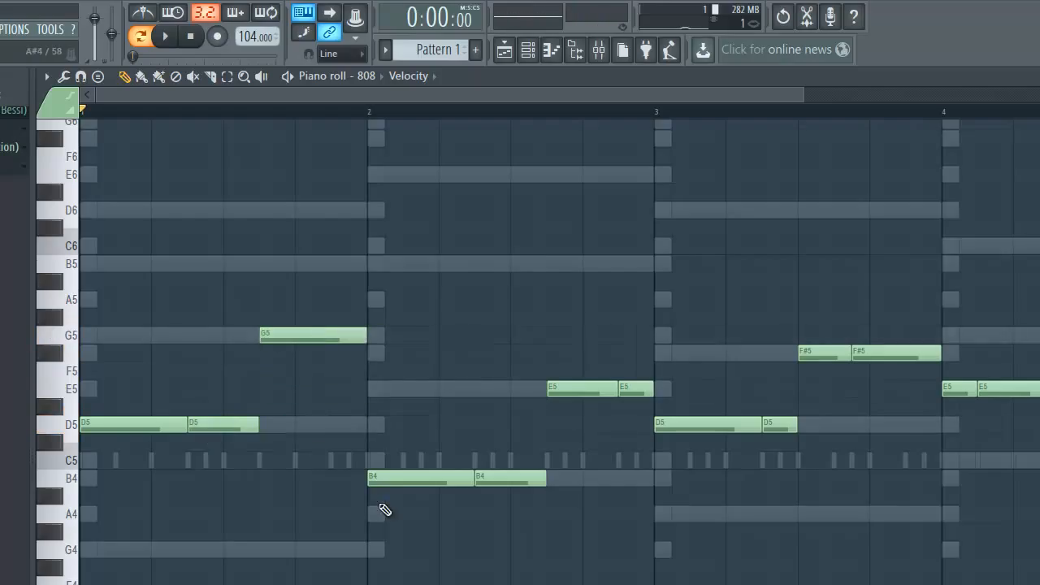
Step: Raise the two B4 notes in the first half of bar 2 to E5 and play the bassline through to check it
{"action": "left_click_drag", "start_coordinate": [386, 482], "coordinate": [386, 392]}
{"action": "left_click_drag", "start_coordinate": [494, 479], "coordinate": [499, 385]}
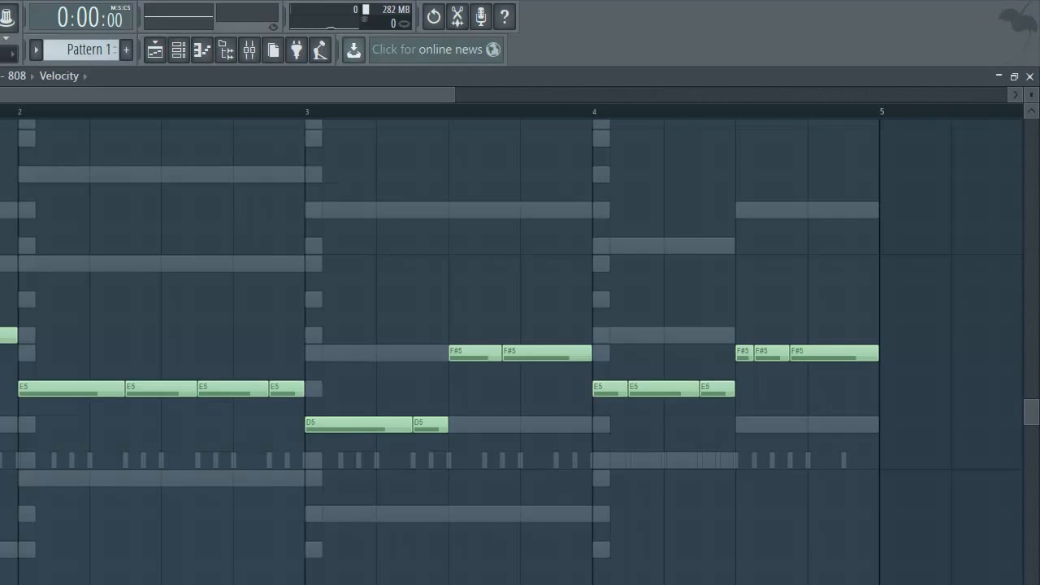
{"action": "key", "text": "space"}
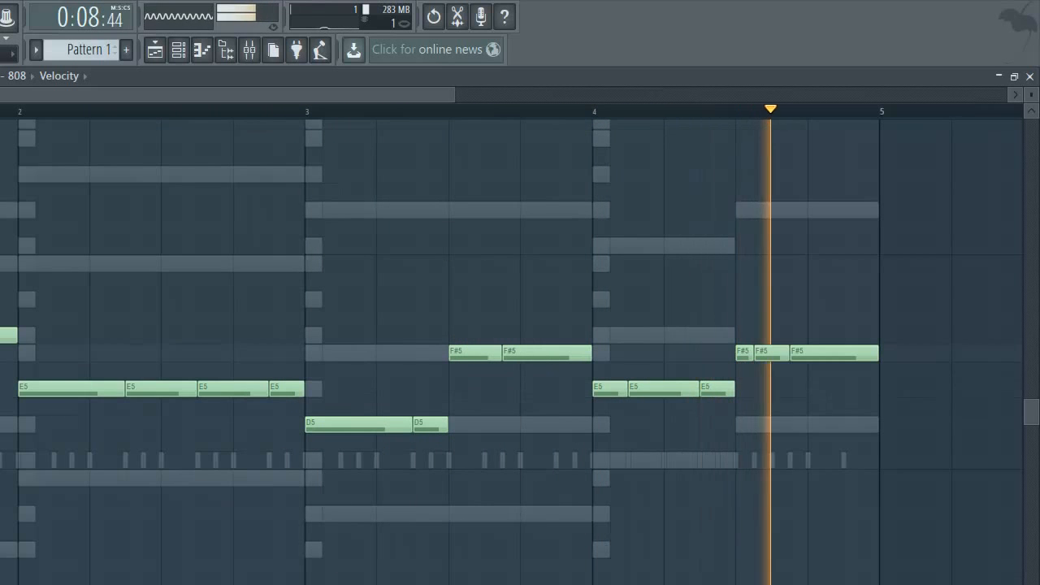
{"action": "key", "text": "space"}
Step: Raise the three E5 notes in the first half of bar 4 to G5, audition the bassline and close the piano roll
{"action": "left_click_drag", "start_coordinate": [609, 387], "coordinate": [609, 333]}
{"action": "left_click_drag", "start_coordinate": [655, 386], "coordinate": [654, 335]}
{"action": "left_click_drag", "start_coordinate": [712, 387], "coordinate": [713, 334]}
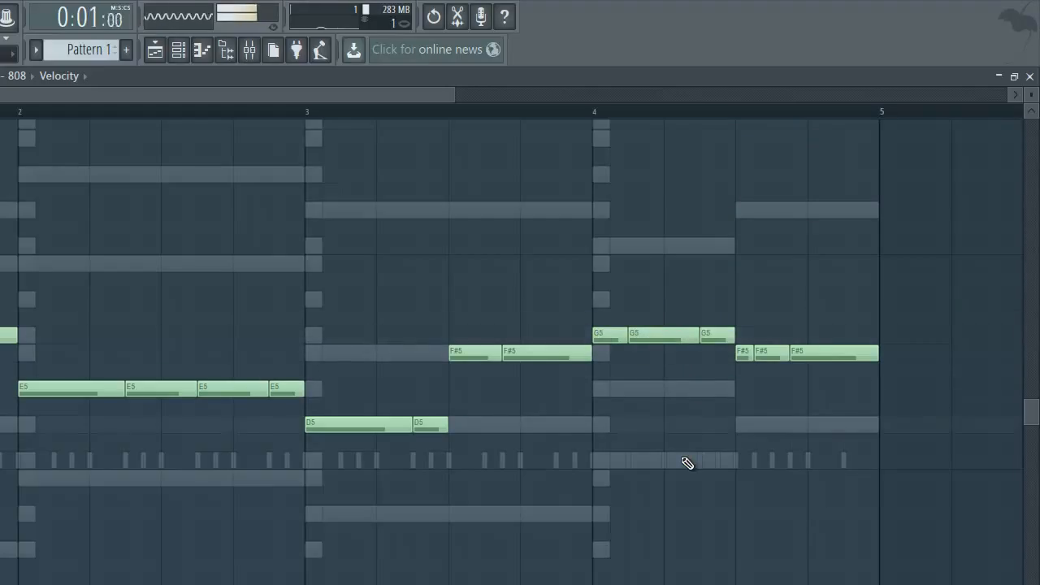
{"action": "key", "text": "space"}
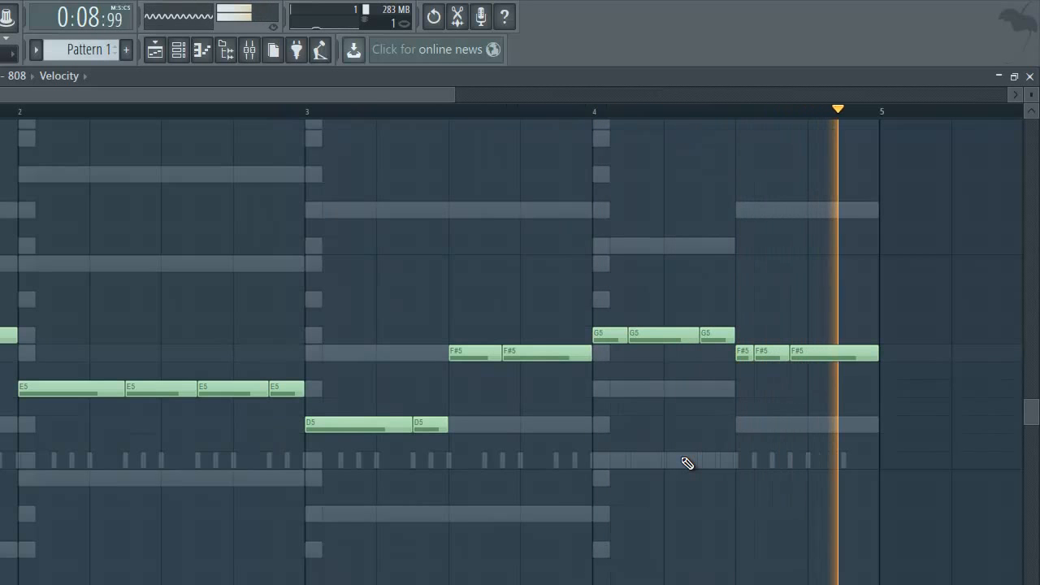
{"action": "key", "text": "space"}
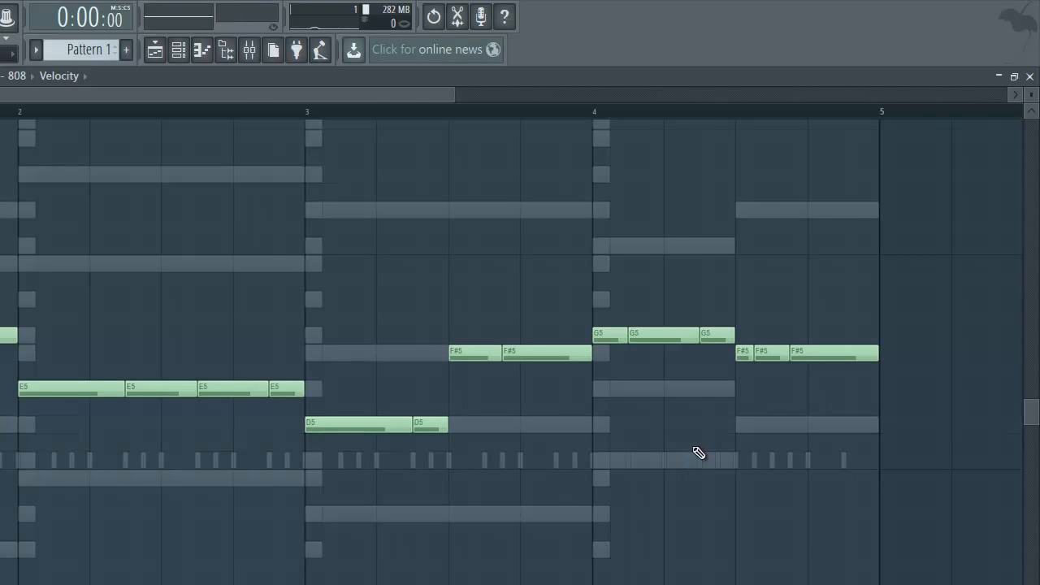
{"action": "left_click", "coordinate": [1029, 75]}
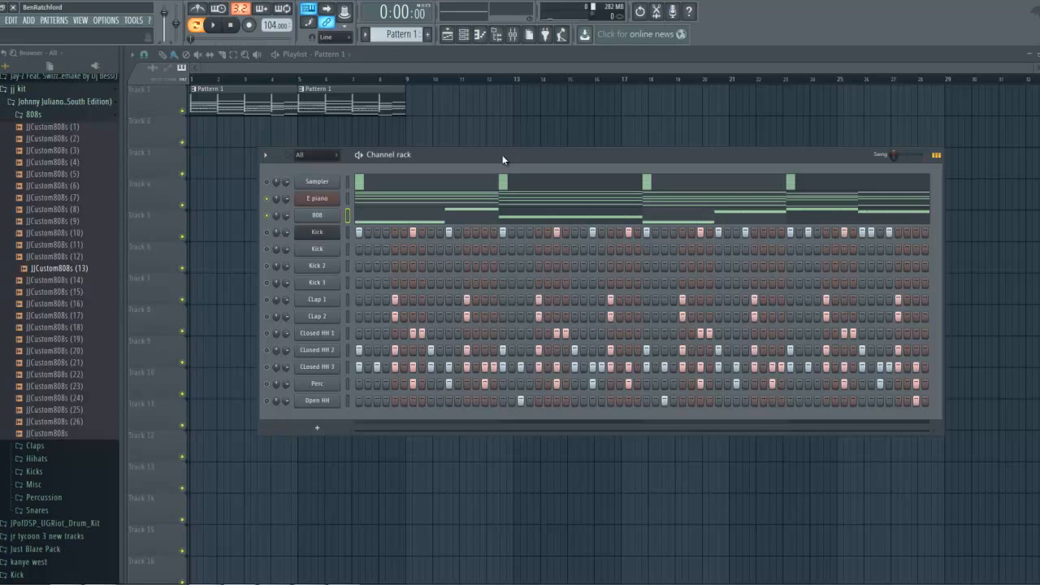
{"action": "left_click", "coordinate": [341, 584]}
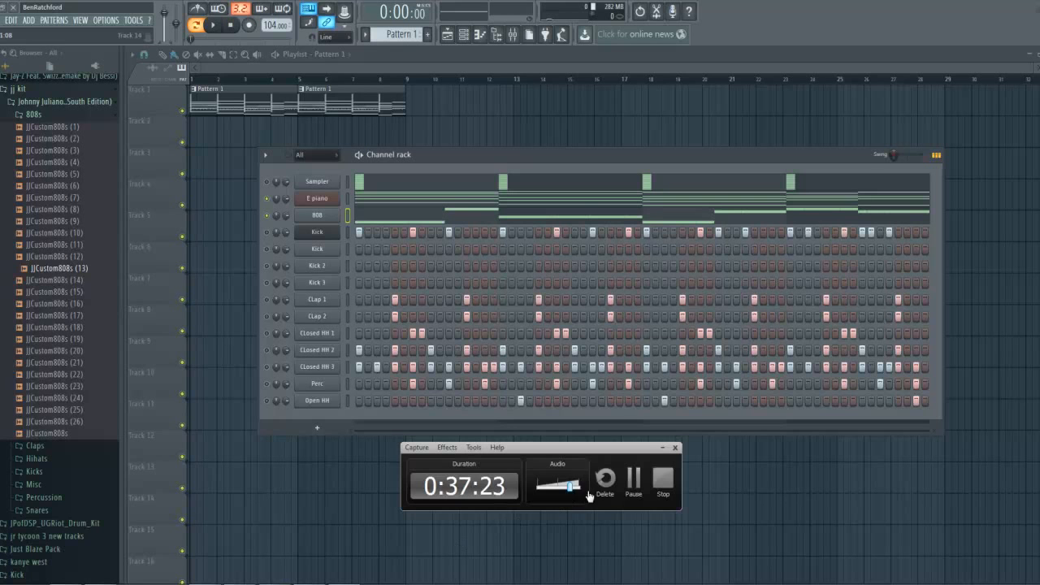